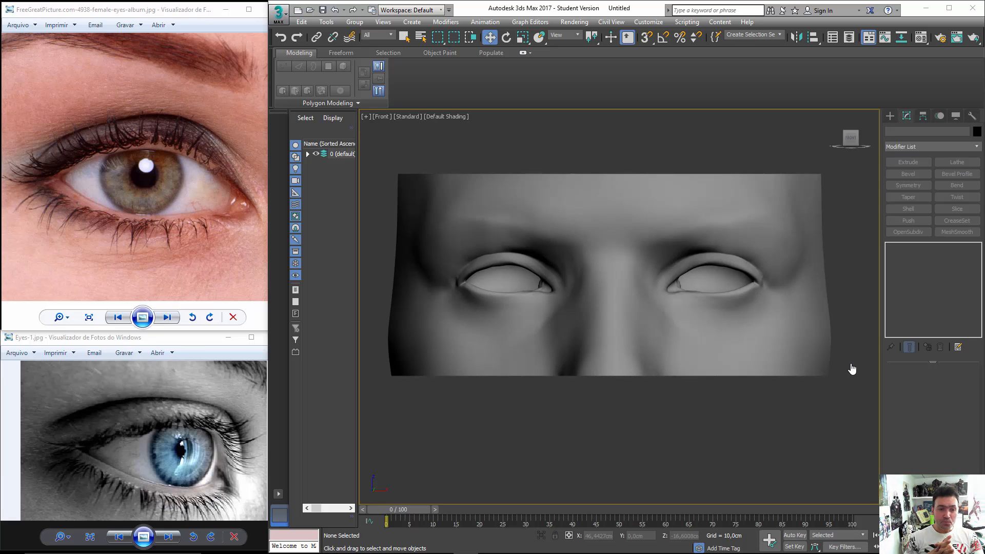
Sketch temporary lash marks over the reference photo's upper eyelid and converging strand lines over the face model, and clear them.
middle_drag(547, 281, 561, 283)
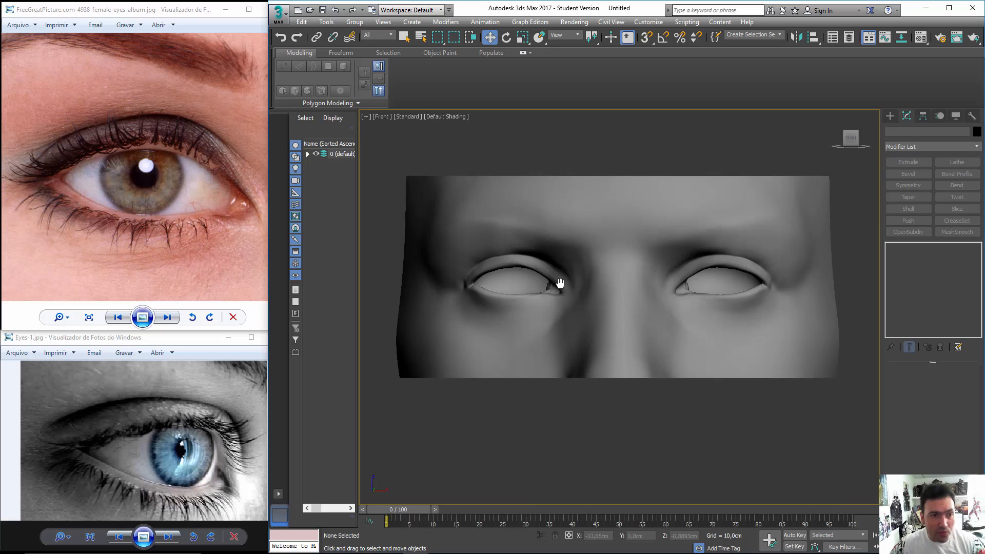
click(198, 228)
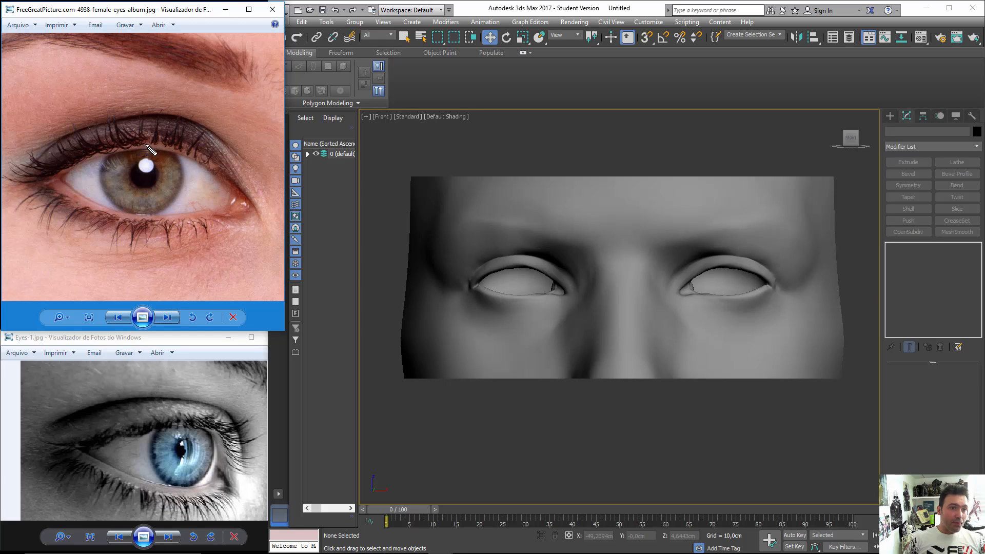
mouse_move(149, 144)
mouse_down()
mouse_move(150, 106)
mouse_move(151, 155)
mouse_move(148, 123)
mouse_up()
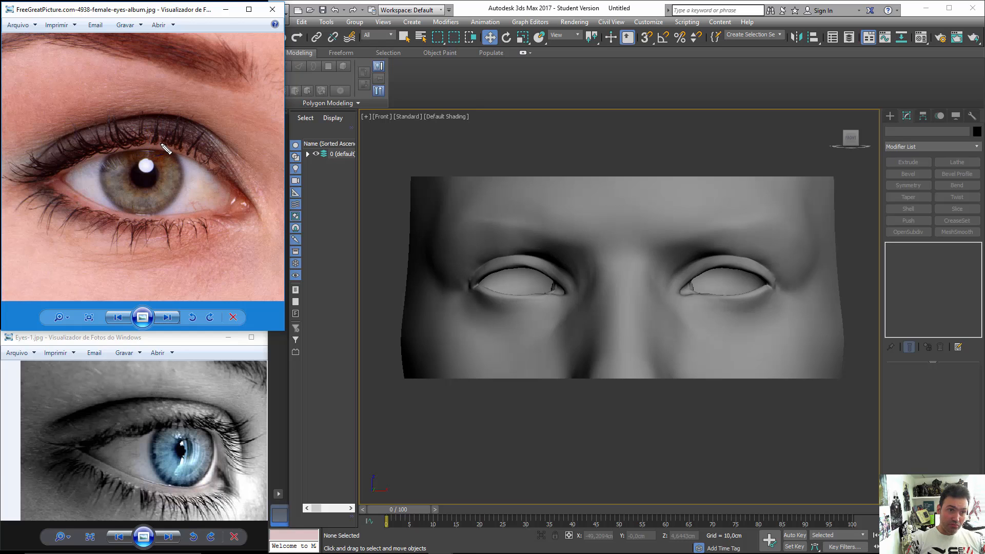
mouse_move(157, 116)
mouse_down()
mouse_move(154, 146)
mouse_move(157, 121)
mouse_up()
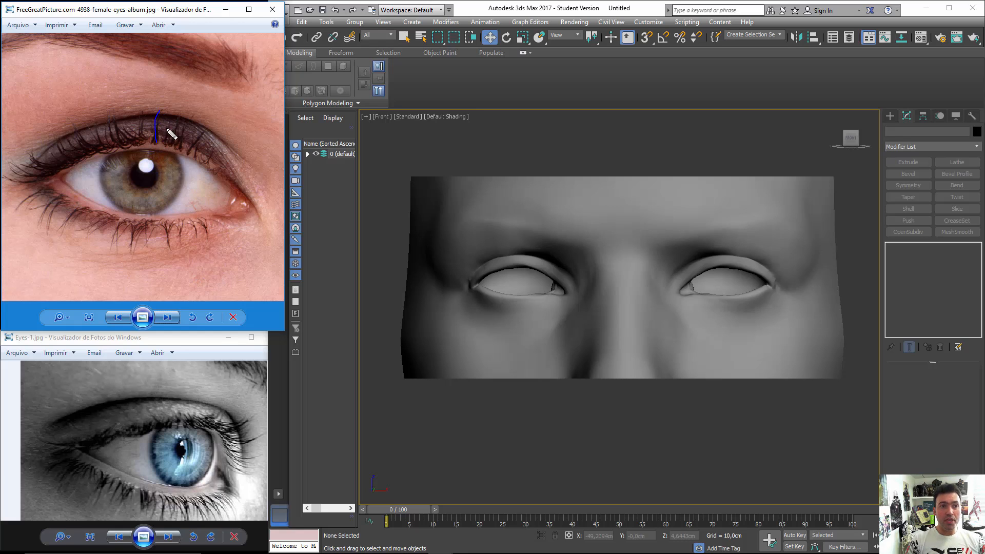
drag(597, 290, 600, 174)
click(639, 295)
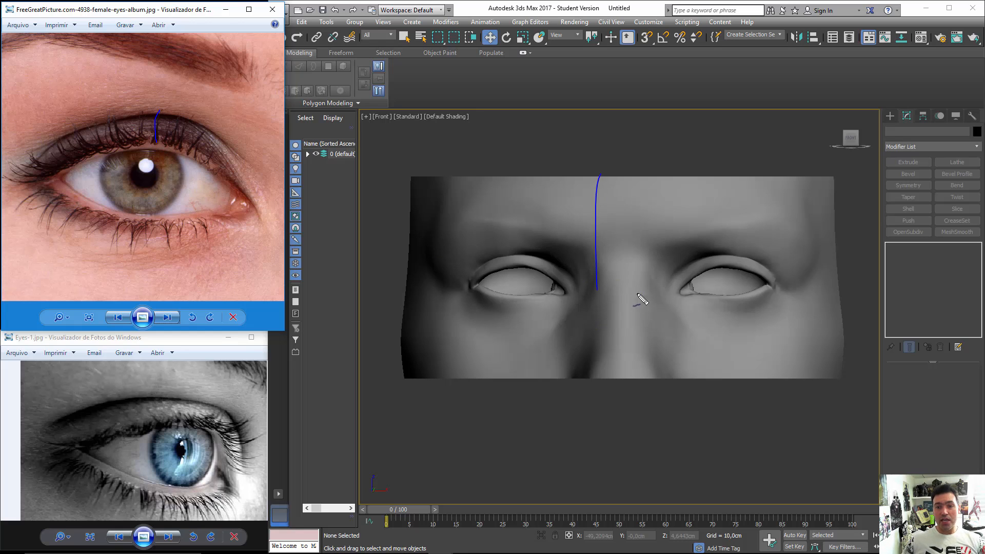
drag(621, 293, 615, 290)
drag(536, 285, 552, 291)
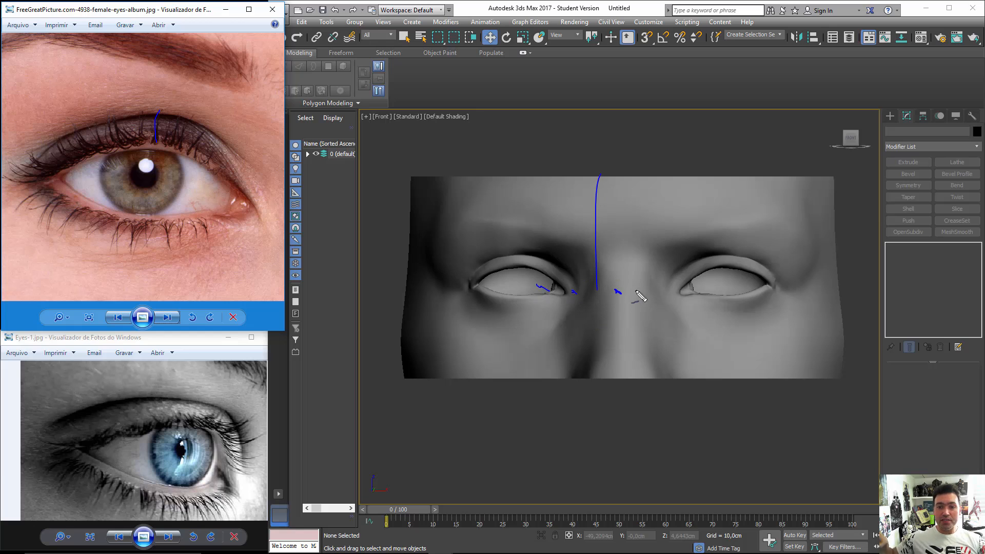
mouse_move(635, 289)
mouse_down()
mouse_move(599, 201)
mouse_move(592, 135)
mouse_up()
drag(614, 269, 594, 131)
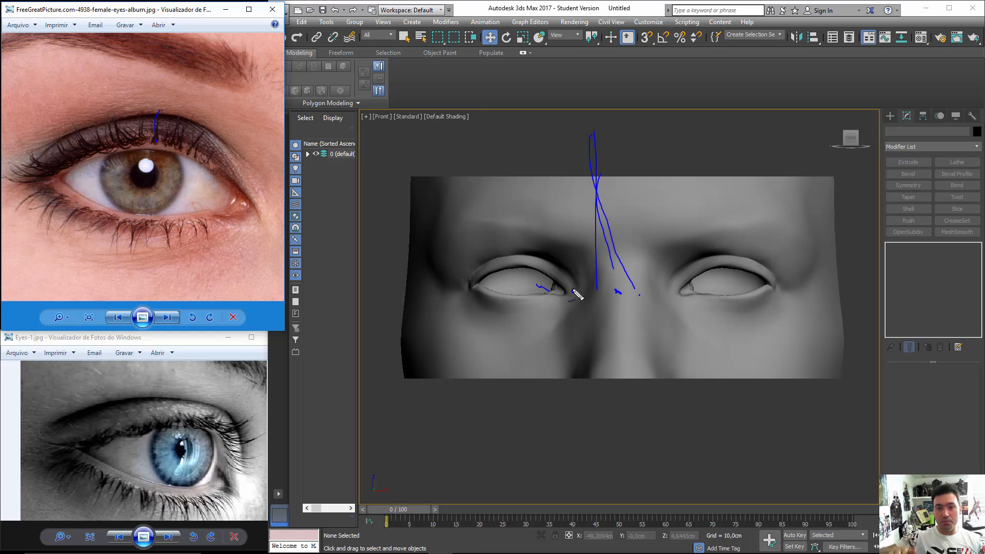
drag(573, 292, 602, 125)
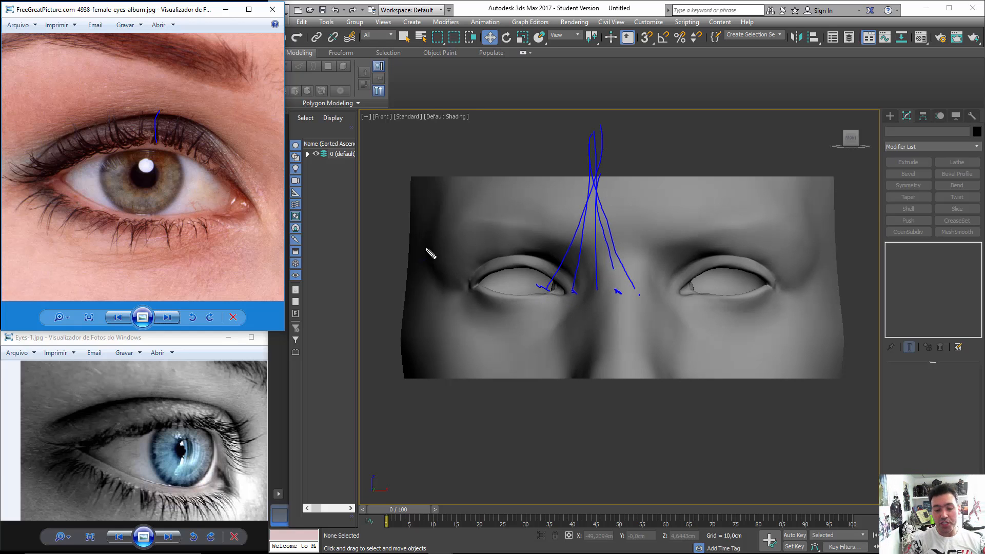
key(Escape)
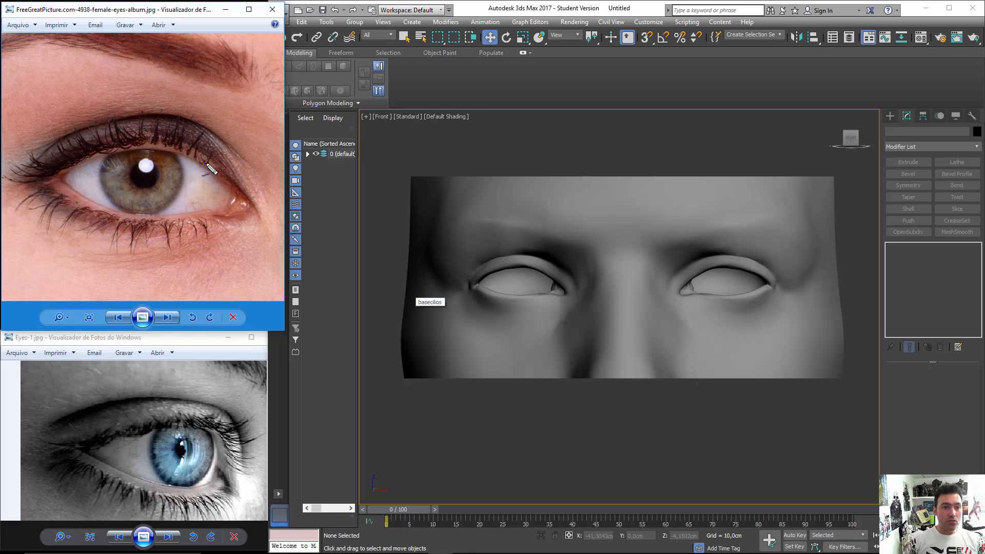
Trace temporary strokes along the upper and lower eyelashes in the colour reference photo to show their directions, and clear them.
mouse_move(205, 163)
mouse_down()
mouse_move(210, 151)
mouse_move(221, 162)
mouse_move(172, 124)
mouse_move(110, 117)
mouse_move(67, 132)
mouse_move(49, 154)
mouse_move(2, 165)
mouse_up()
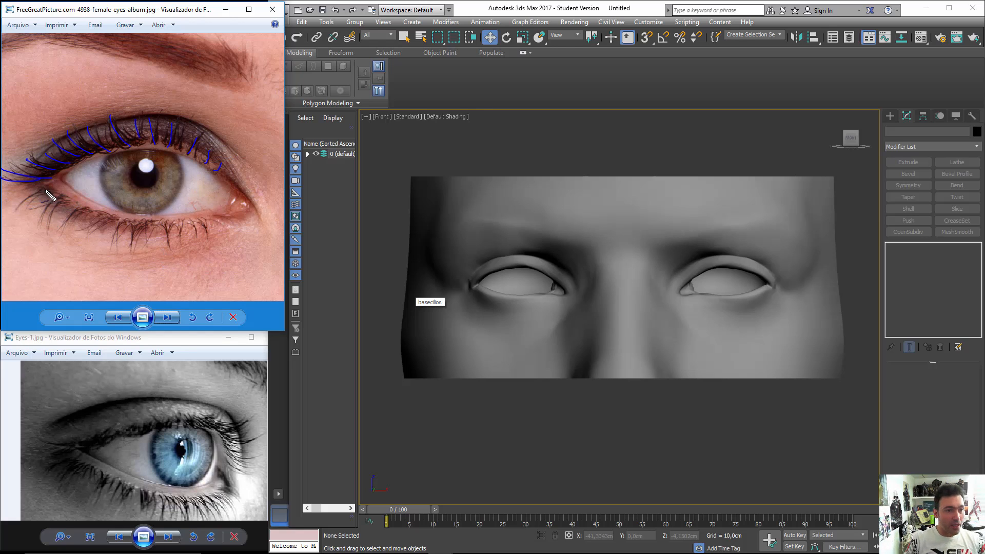
mouse_move(40, 191)
mouse_down()
mouse_move(21, 203)
mouse_move(46, 220)
mouse_move(114, 255)
mouse_move(151, 238)
mouse_move(153, 253)
mouse_up()
mouse_move(165, 223)
mouse_down()
mouse_move(168, 249)
mouse_move(198, 240)
mouse_up()
drag(208, 221, 224, 244)
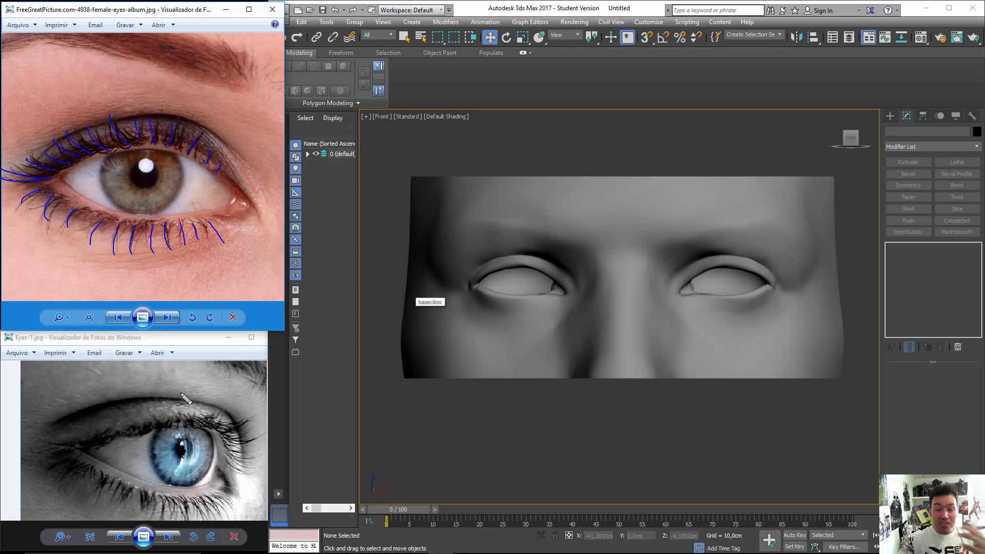
key(Escape)
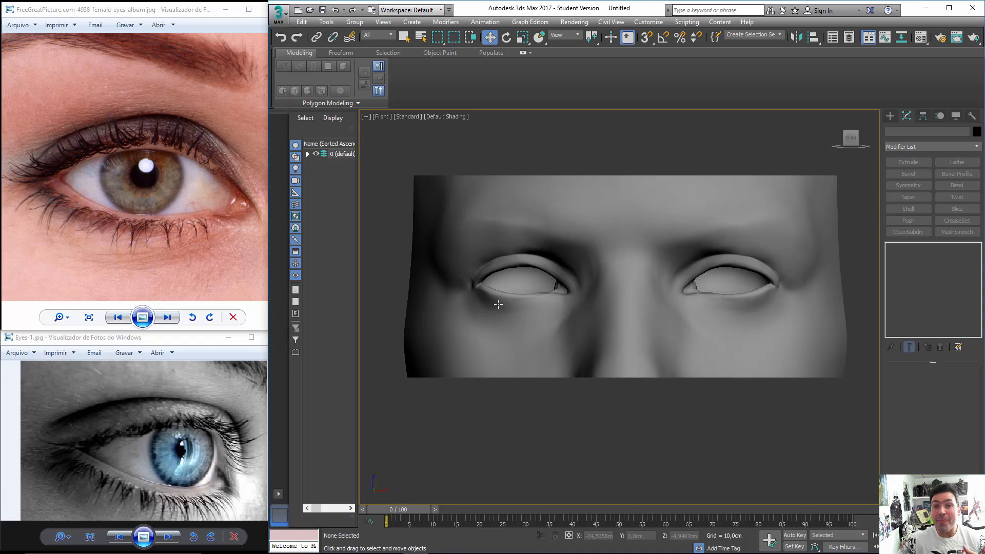
Draw an open three-point Line spline in the Left view, from the upper eyelid's edge outward, as an eyelash profile.
click(890, 116)
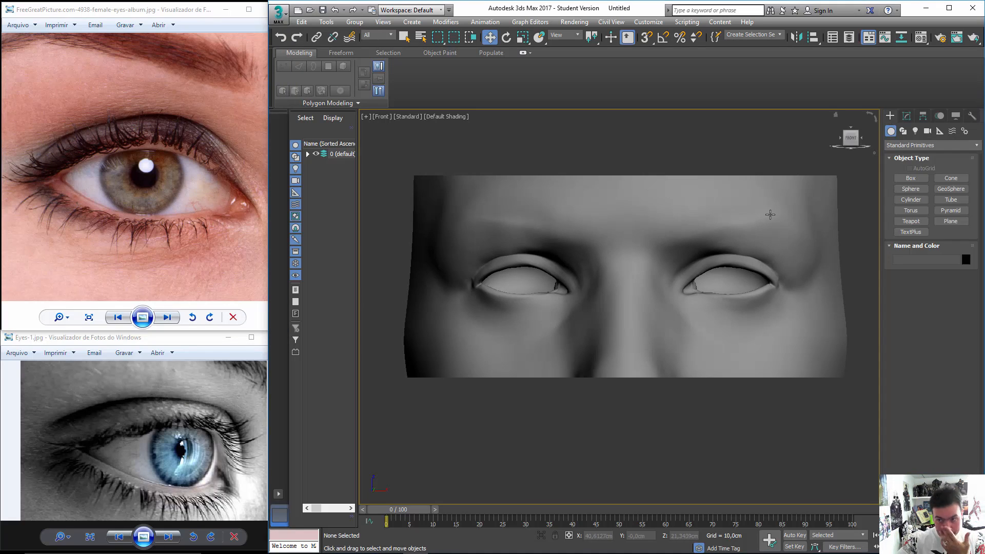
click(903, 131)
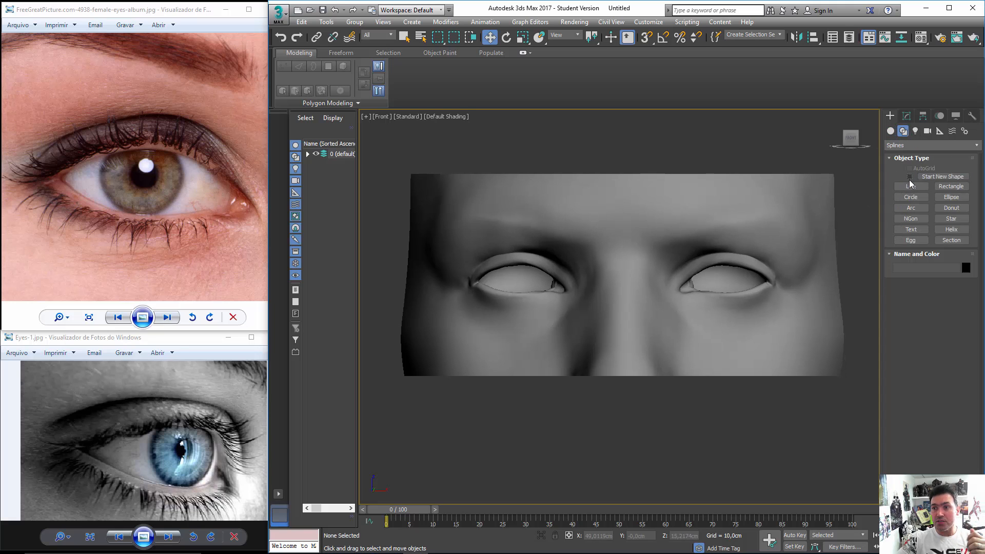
click(911, 186)
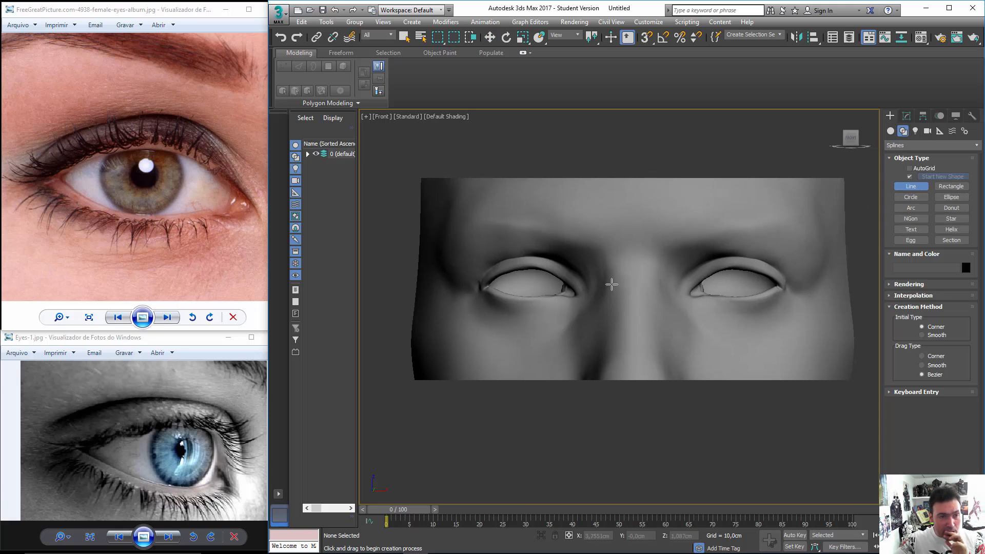
key(l)
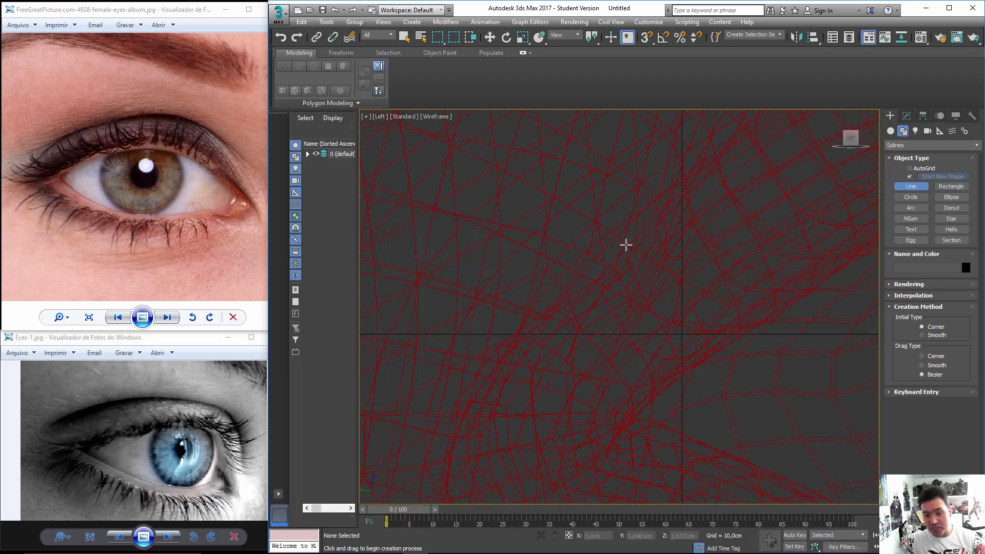
scroll(625, 245, down, 10)
key(F3)
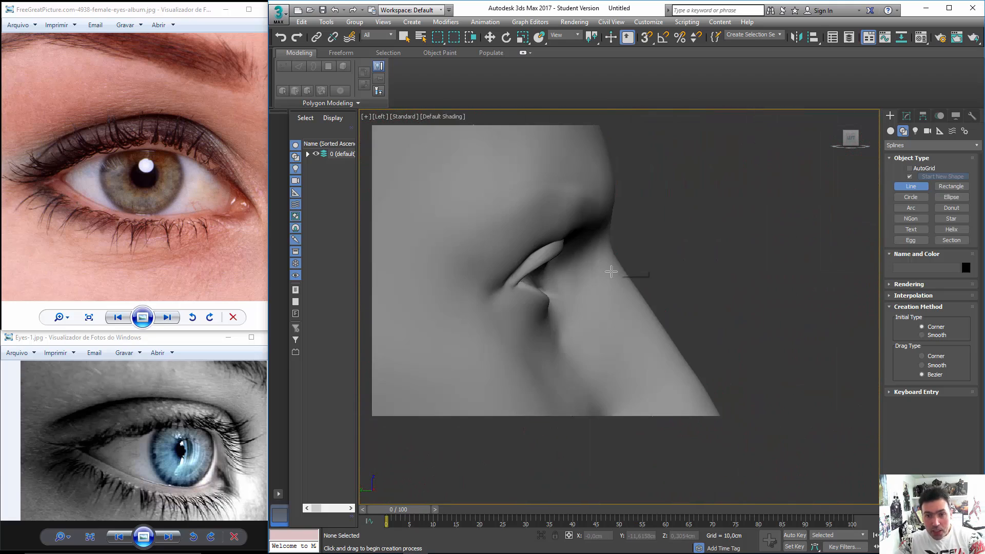
scroll(611, 271, up, 8)
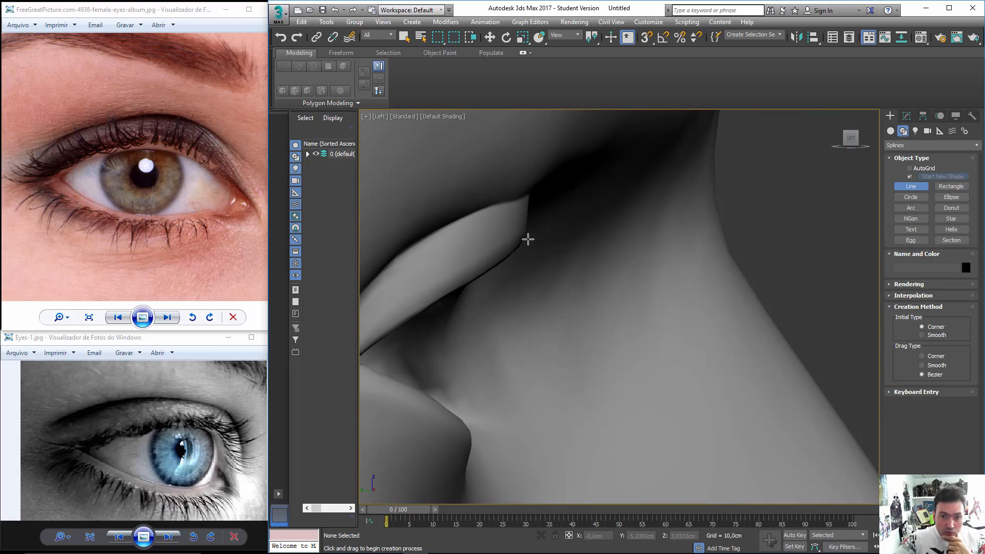
click(149, 404)
scroll(158, 426, up, 2)
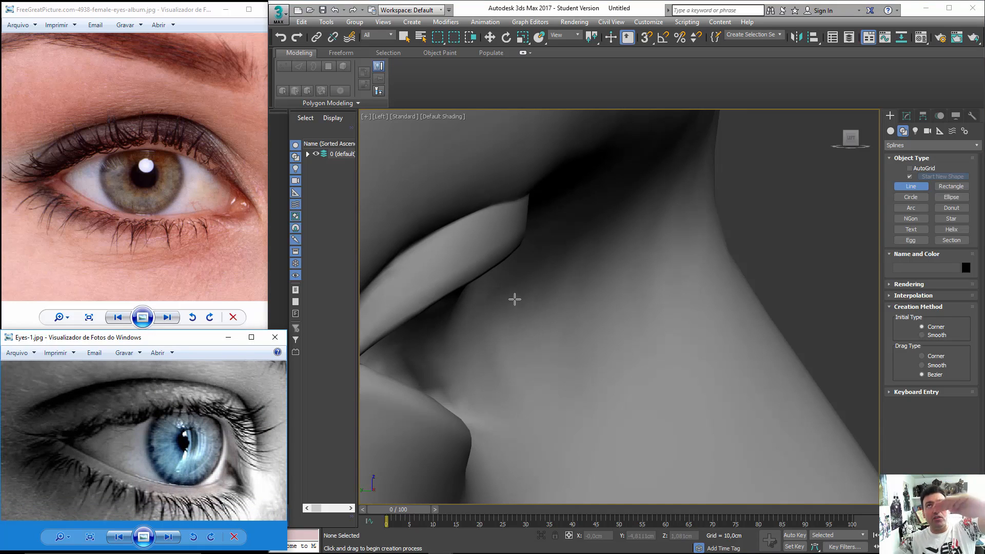
click(523, 249)
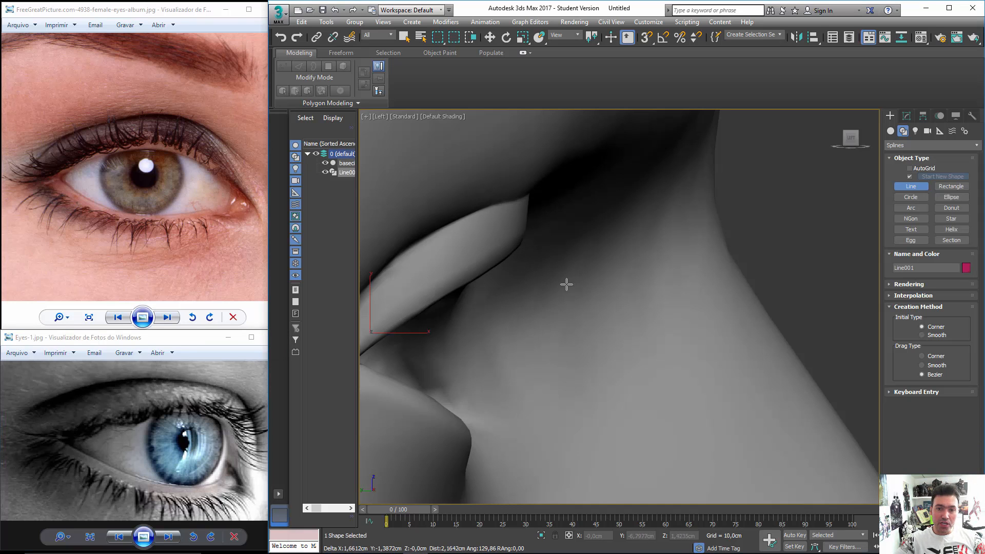
key(F4)
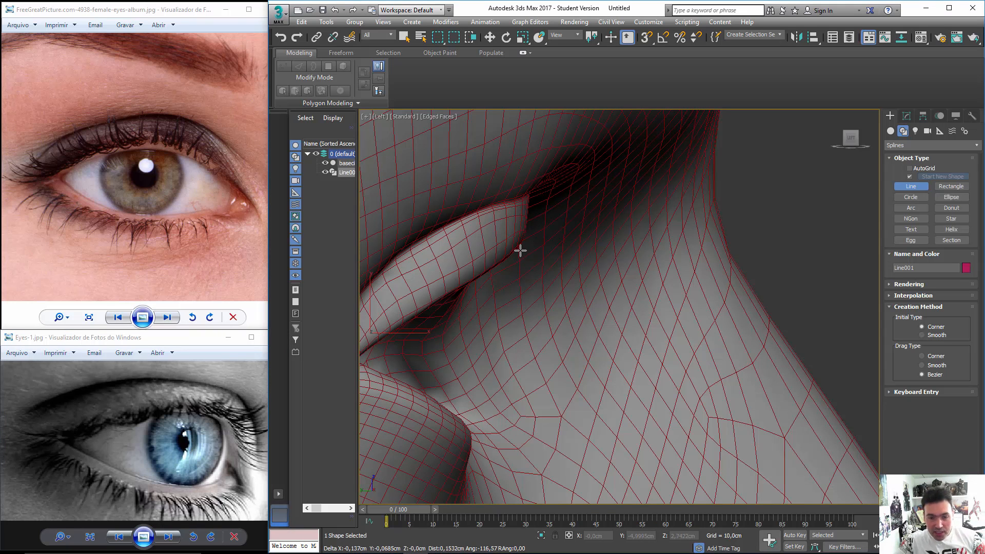
key(F3)
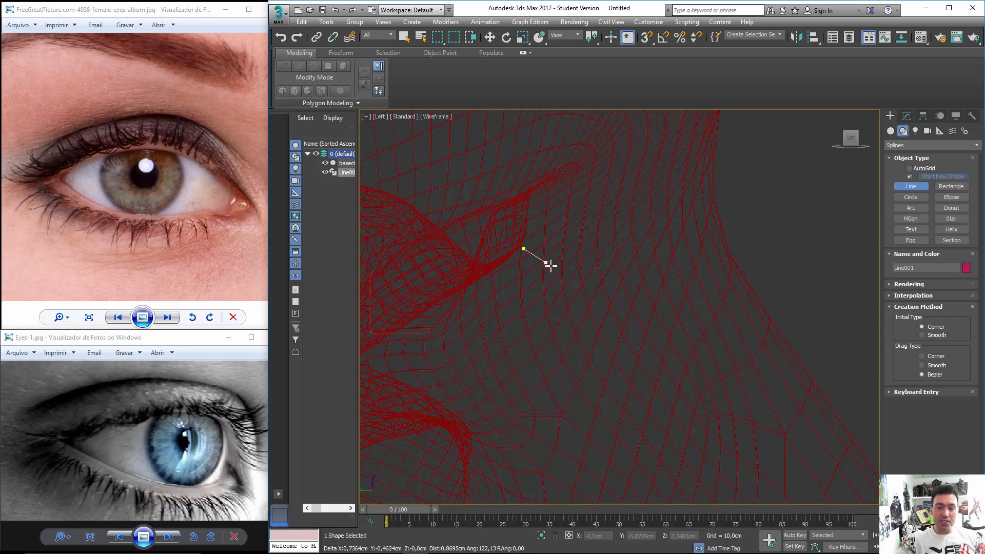
scroll(575, 272, down, 2)
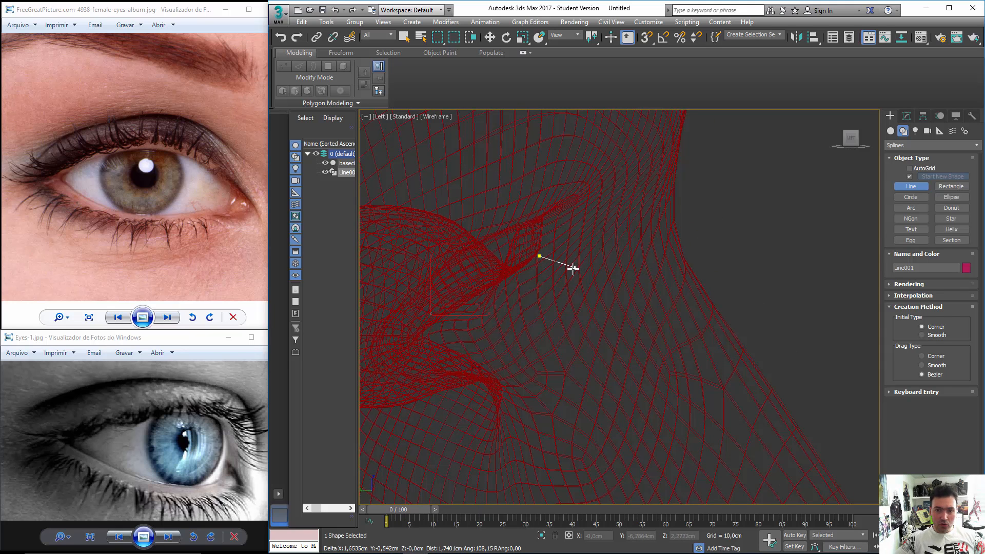
click(573, 269)
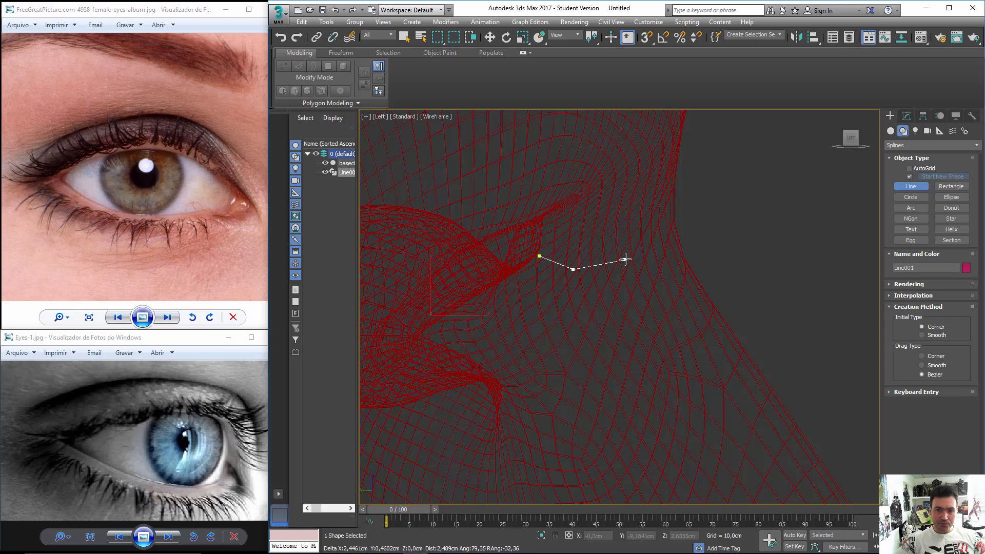
click(625, 260)
right_click(641, 308)
Convert the eyelash line's middle vertex to a smooth vertex so the profile curves.
click(907, 116)
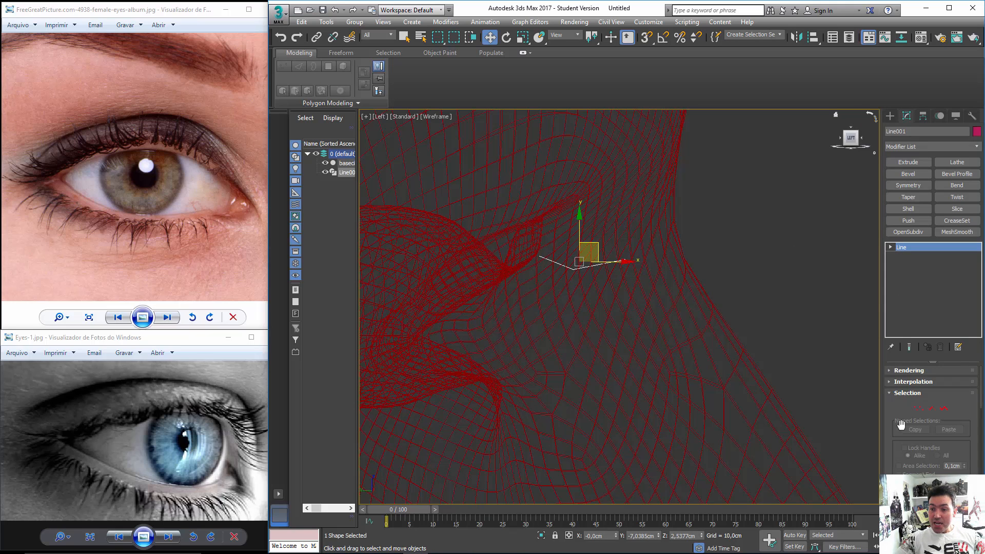
click(919, 408)
mouse_move(581, 262)
mouse_down()
mouse_move(572, 265)
mouse_move(600, 257)
mouse_up()
right_click(571, 265)
click(554, 218)
Reposition the line's root, middle and tip vertices to form a deeper upturned lash curve, and leave vertex editing.
drag(540, 256, 534, 255)
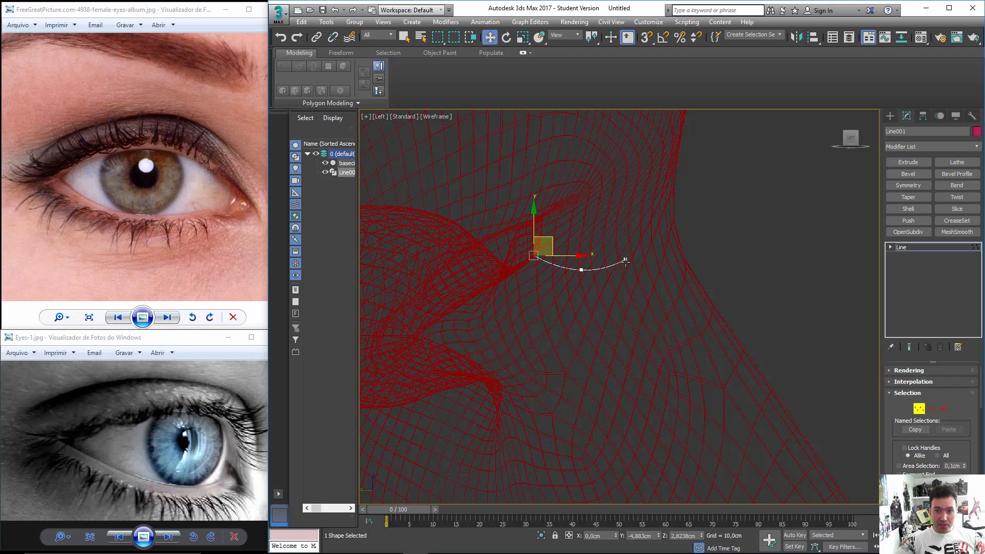
drag(626, 261, 633, 243)
drag(581, 270, 579, 278)
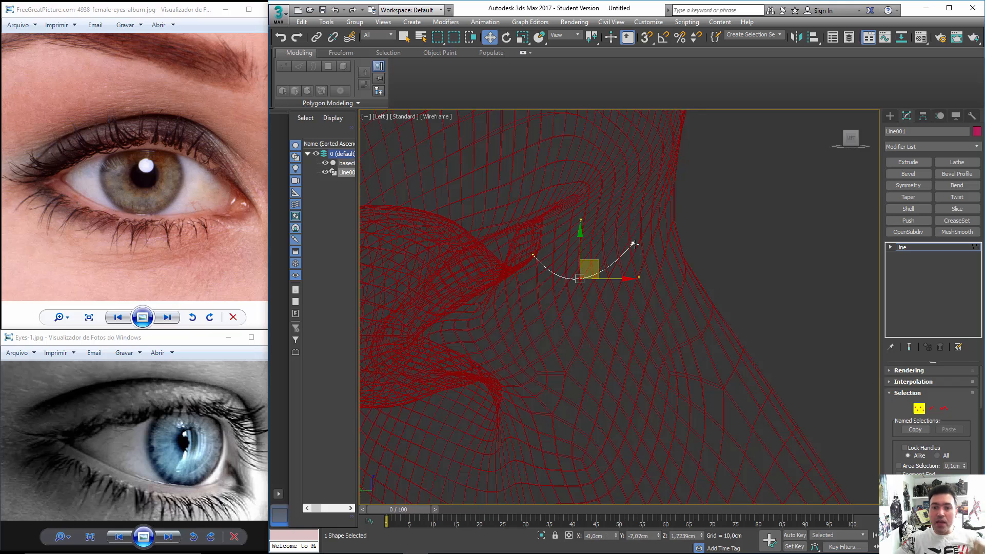
click(634, 244)
click(580, 278)
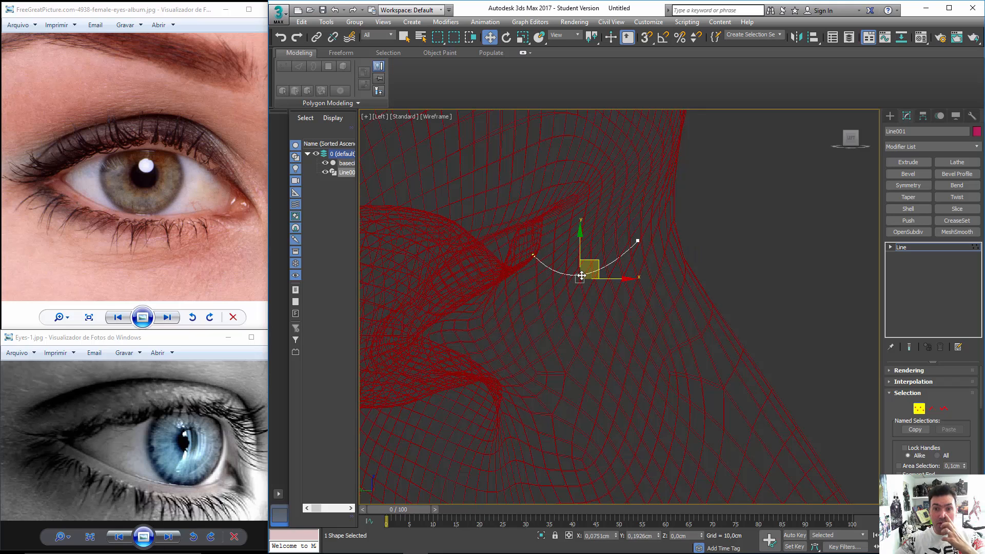
drag(584, 274, 591, 274)
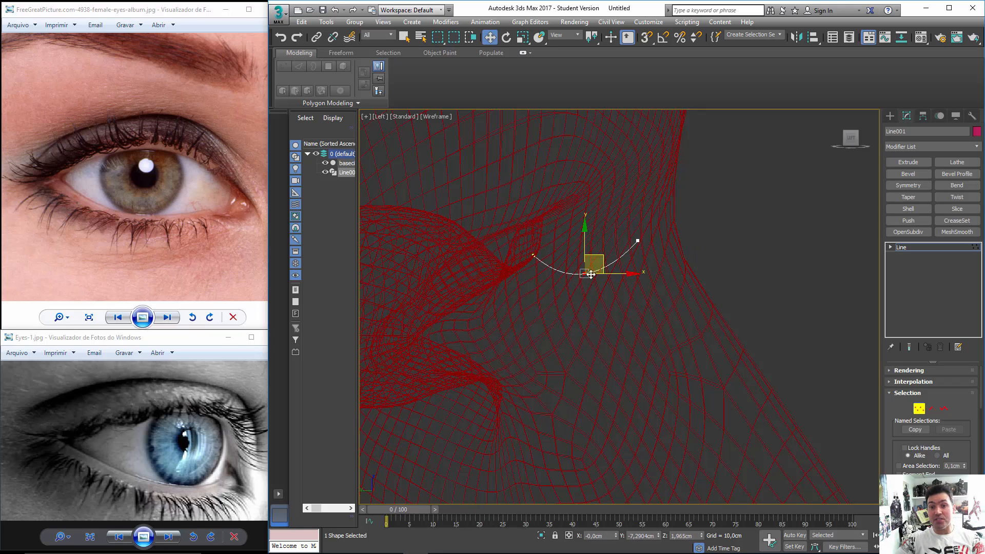
click(919, 409)
Move the lash curve along X to about -20 cm, onto the middle of the upper eyelid beside the nose.
scroll(682, 312, down, 6)
alt+middle_drag(681, 313, 585, 308)
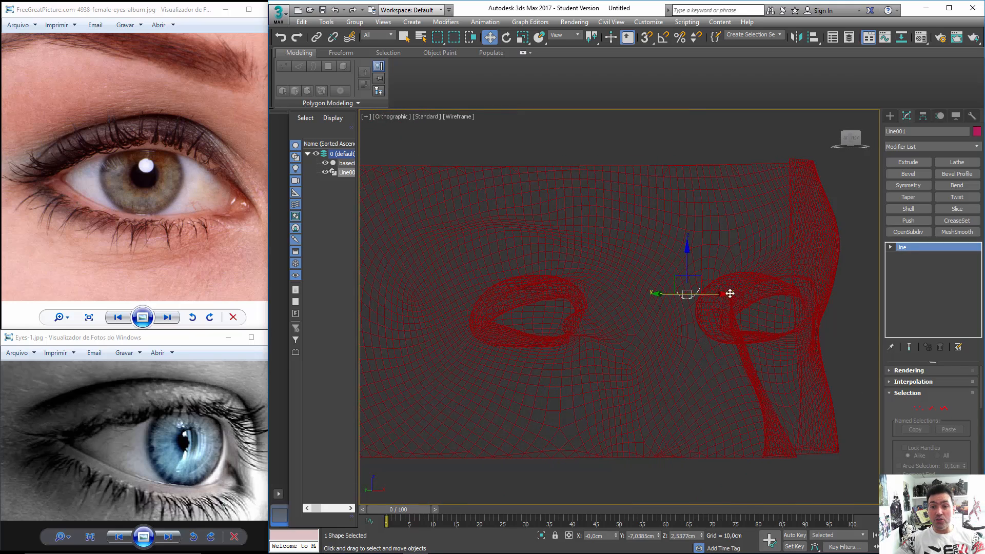
drag(730, 293, 614, 293)
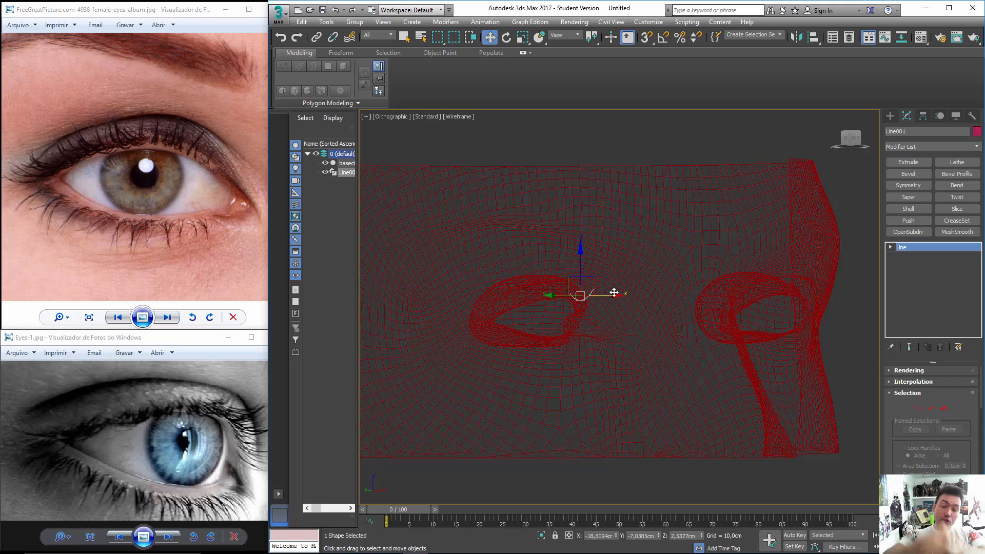
scroll(610, 294, up, 6)
key(F3)
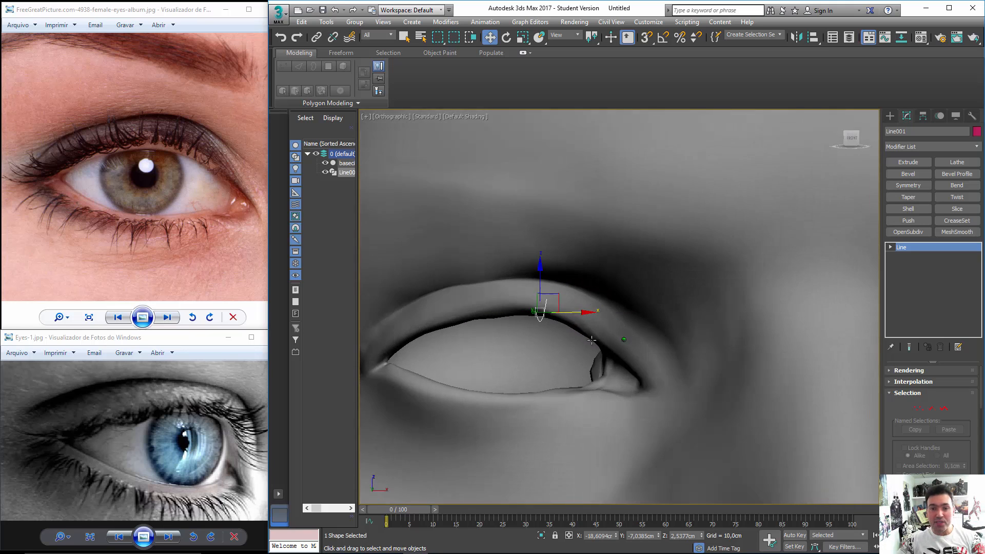
drag(574, 312, 551, 310)
Make two independent copies of the lash curve, spaced side by side along X on the upper eyelid.
middle_drag(572, 330, 577, 298)
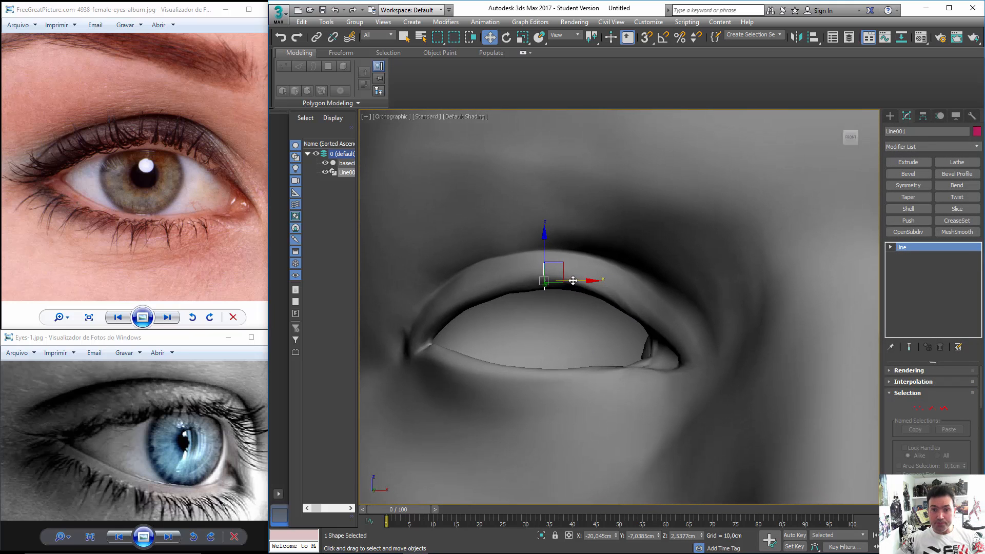
mouse_move(570, 281)
shift+mouse_down()
mouse_move(592, 280)
mouse_move(545, 281)
shift+mouse_up()
click(623, 328)
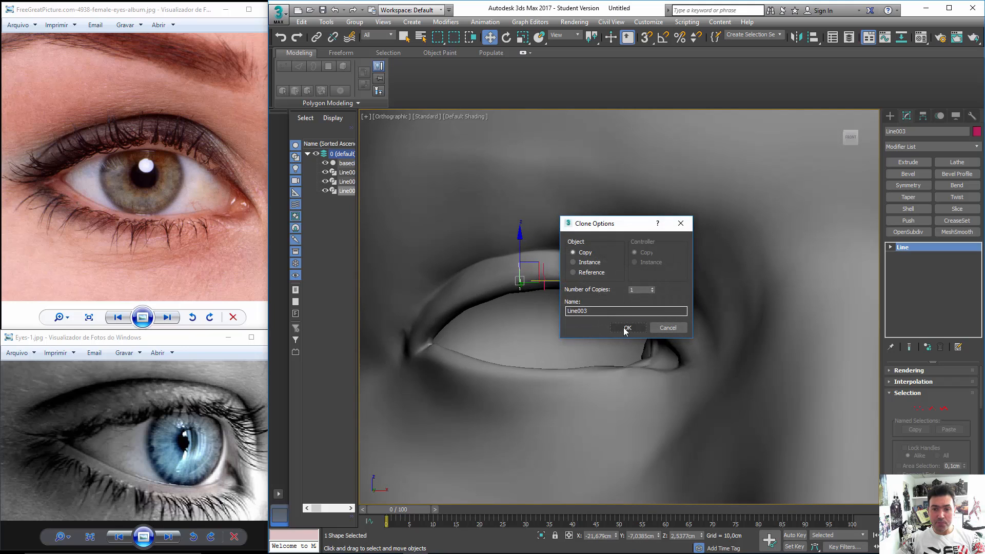
click(626, 328)
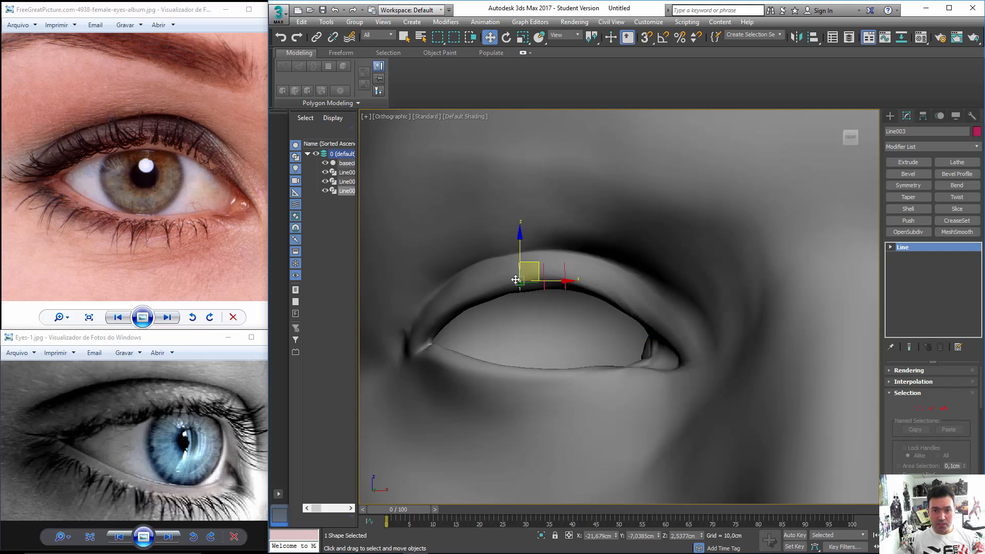
Make one more independent copy of the lash toward the eye's outer corner, at about X -24 cm and Z 1.7 cm.
shift+drag(528, 271, 494, 283)
click(627, 327)
middle_drag(557, 278, 587, 283)
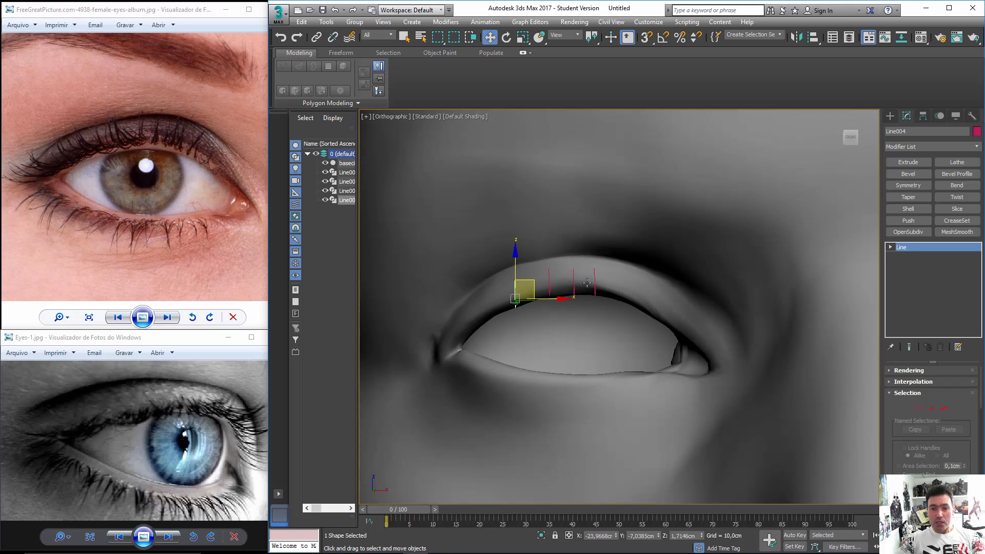
Start vertex editing on the lash nearest the nose and turn off the transform gizmo display.
click(595, 279)
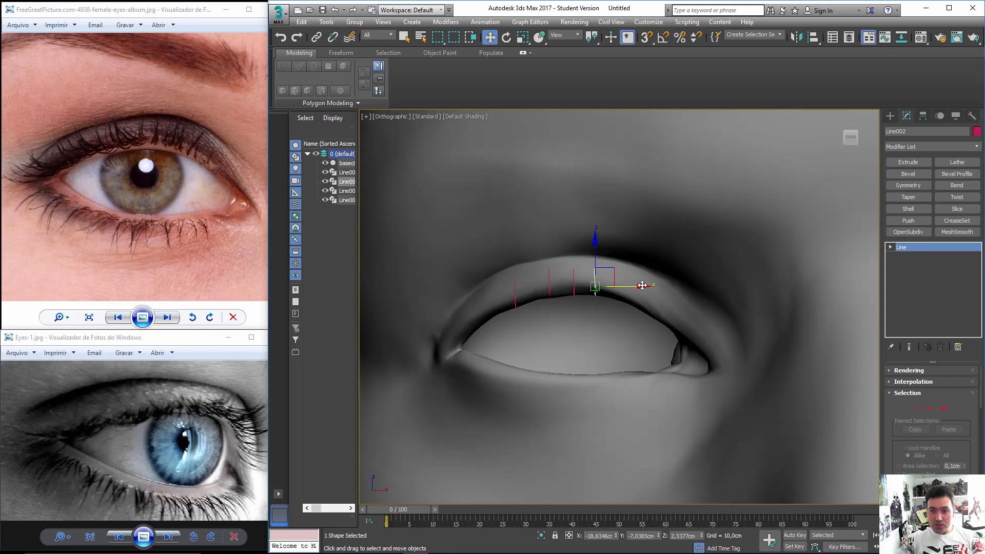
click(919, 408)
scroll(635, 312, up, 3)
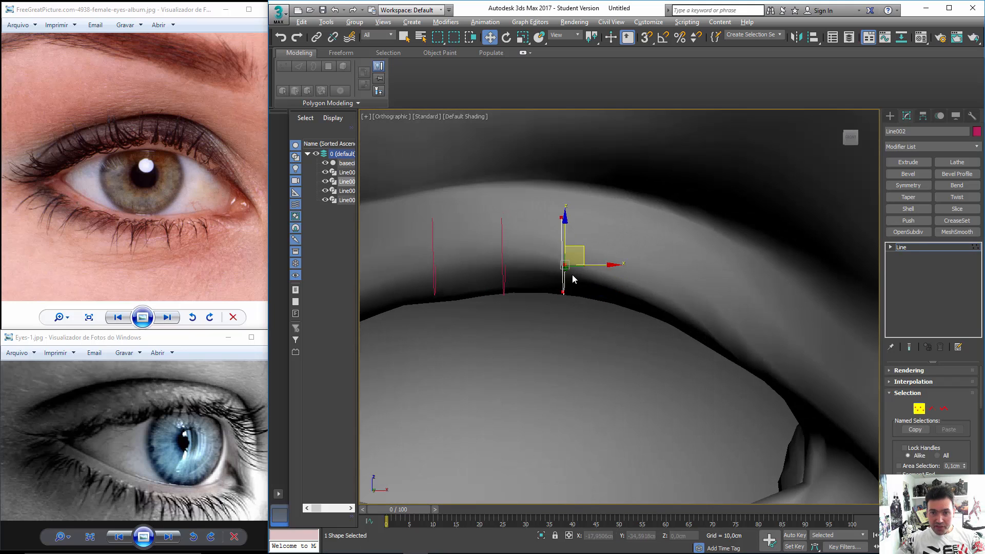
right_click(573, 277)
click(589, 238)
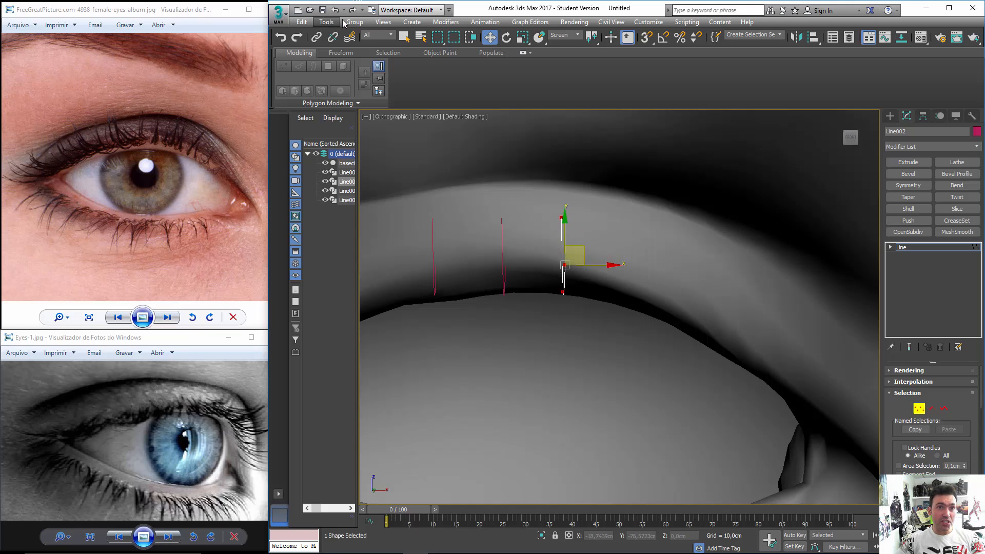
click(380, 22)
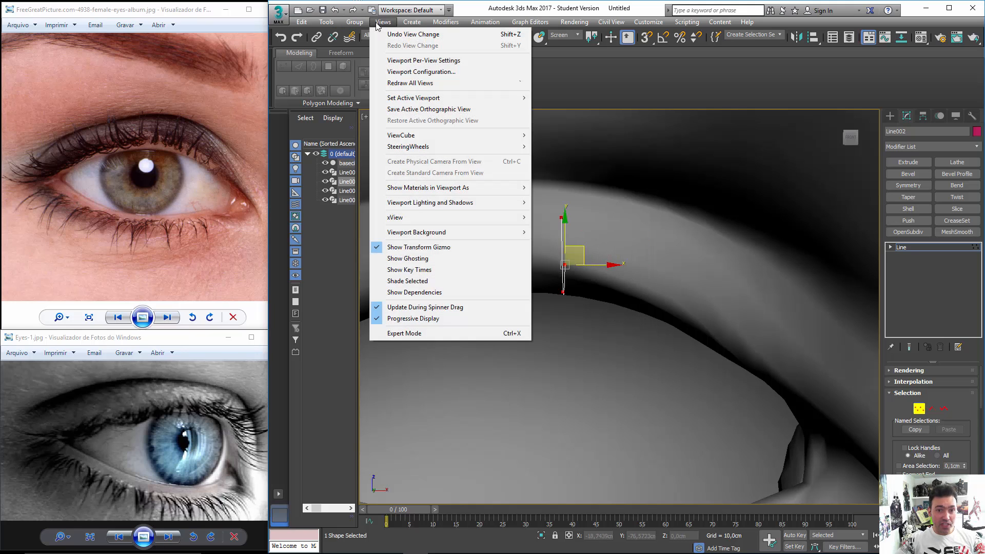
click(410, 247)
click(564, 265)
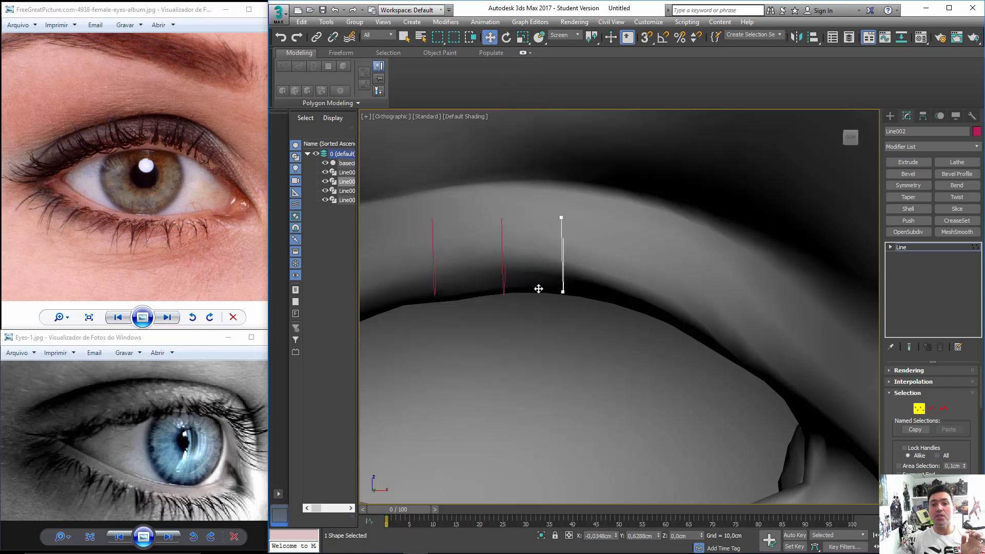
Reposition the nose-side lash's middle, tip and root vertices so it fans toward the inner eye corner, and leave vertex editing.
mouse_move(571, 289)
alt+middle_down()
mouse_move(549, 273)
mouse_move(568, 270)
mouse_move(564, 302)
mouse_move(657, 291)
mouse_move(537, 334)
mouse_move(570, 299)
alt+middle_up()
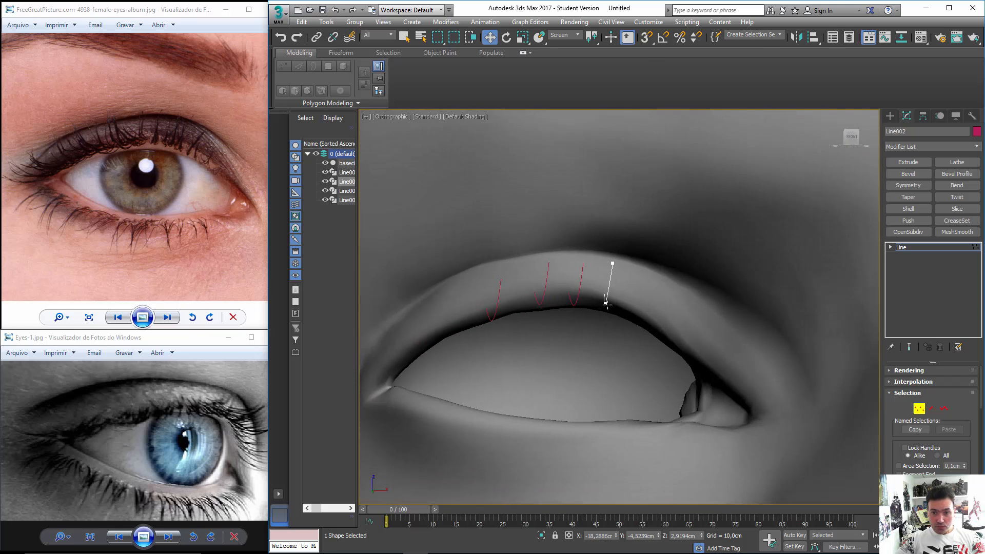
drag(606, 304, 627, 311)
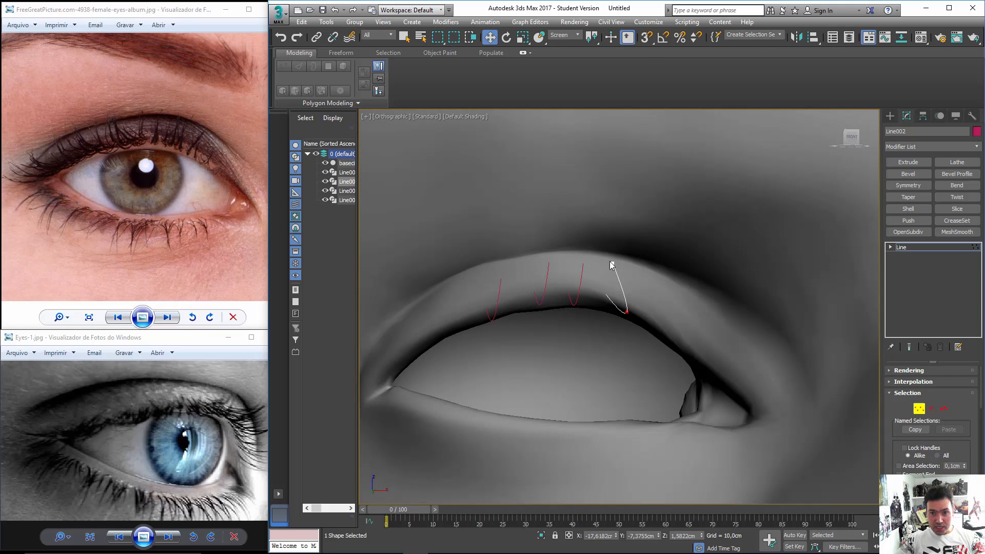
drag(611, 264, 655, 282)
scroll(615, 322, down, 5)
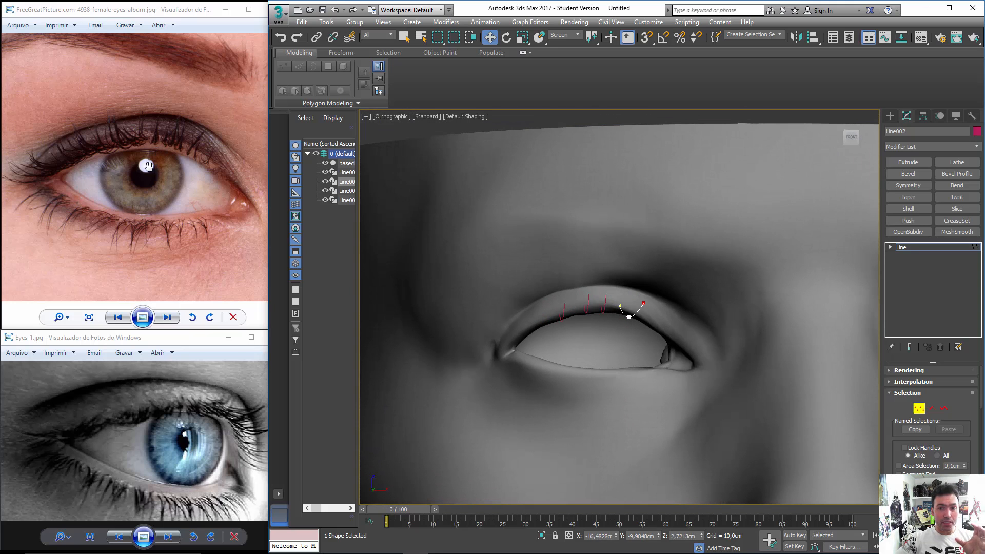
scroll(513, 285, up, 3)
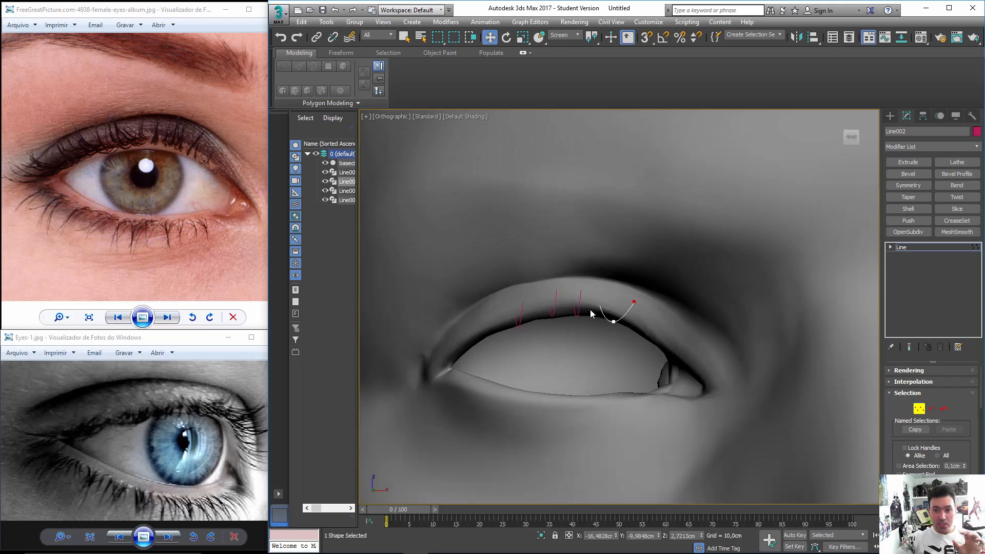
click(601, 309)
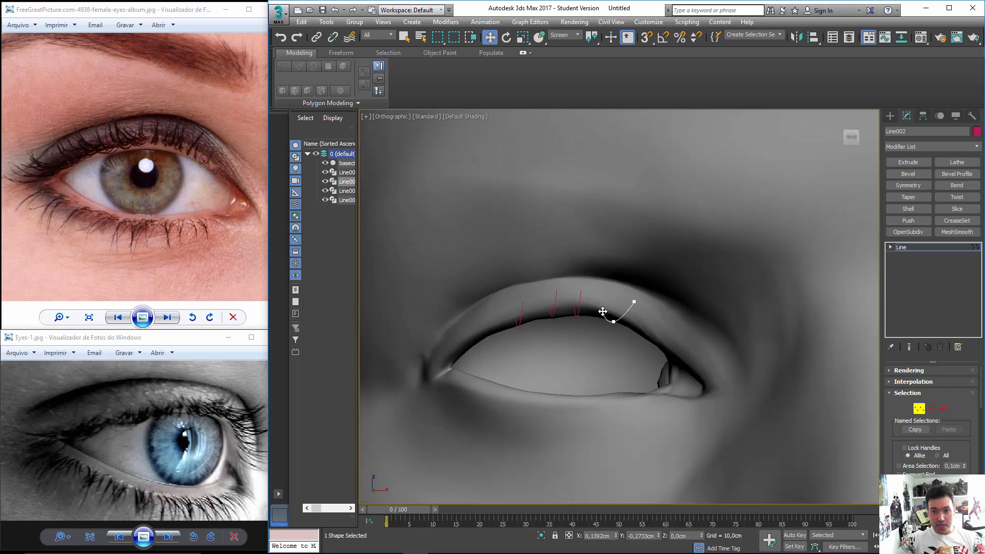
click(604, 310)
drag(635, 304, 624, 302)
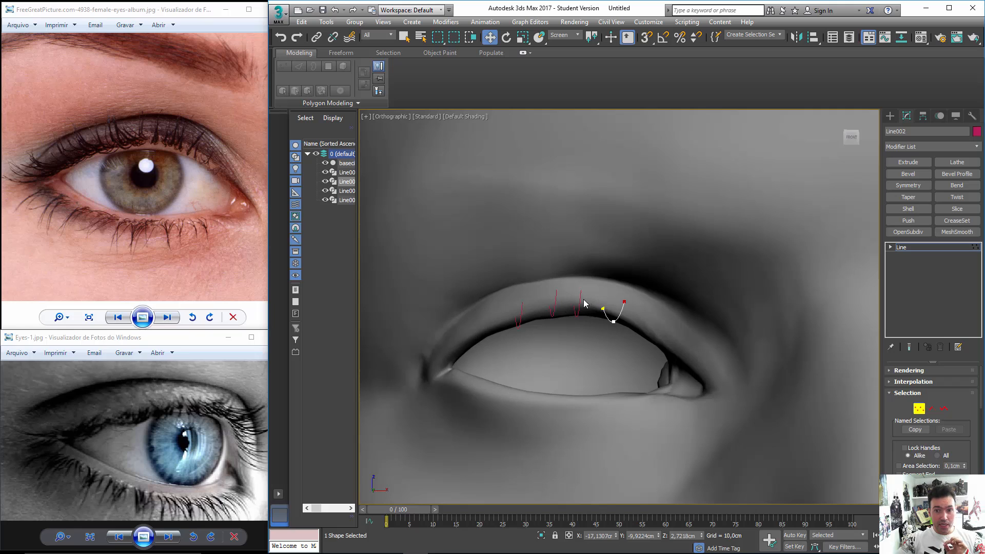
click(919, 409)
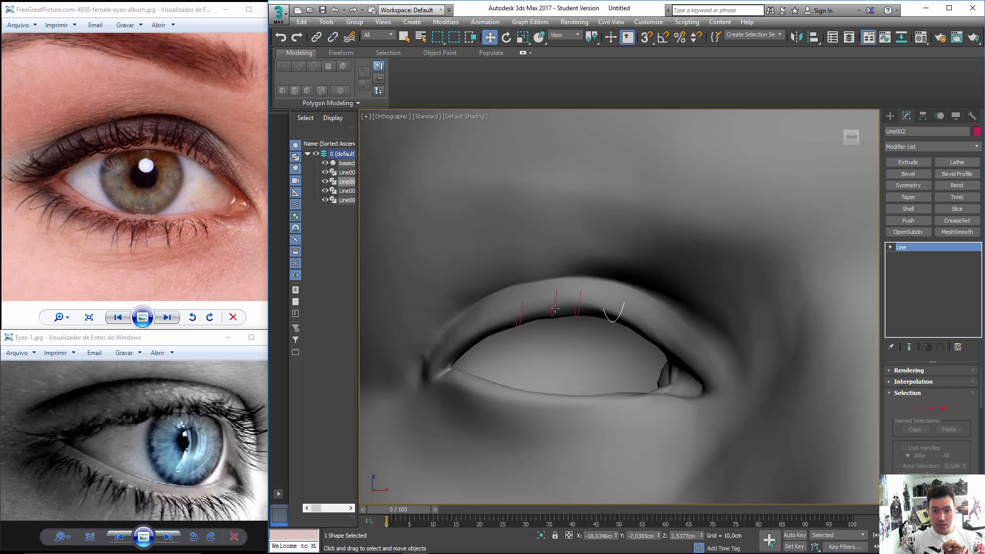
Shift the tip vertex of the second lash from the nose slightly outward so it stands upright, and leave vertex editing.
click(582, 297)
click(919, 408)
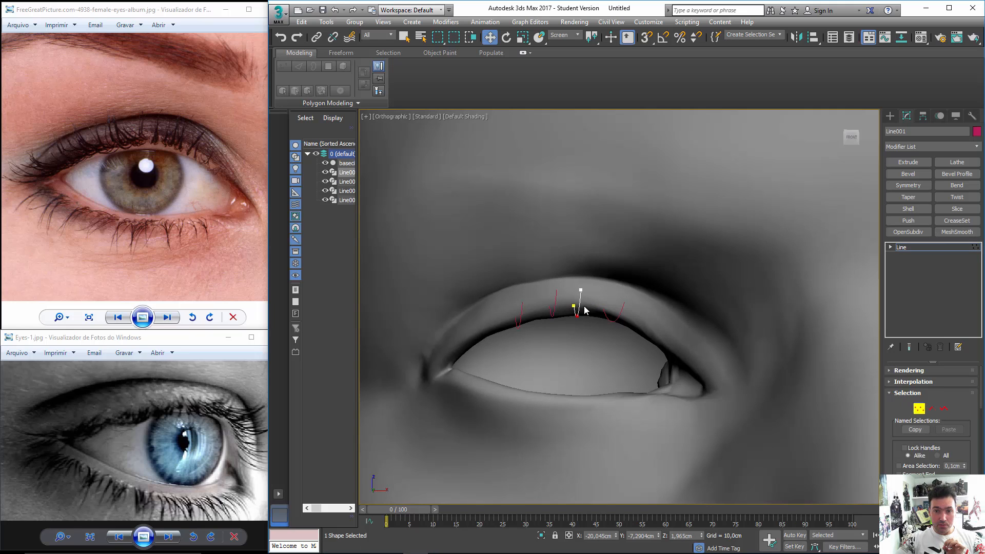
click(578, 289)
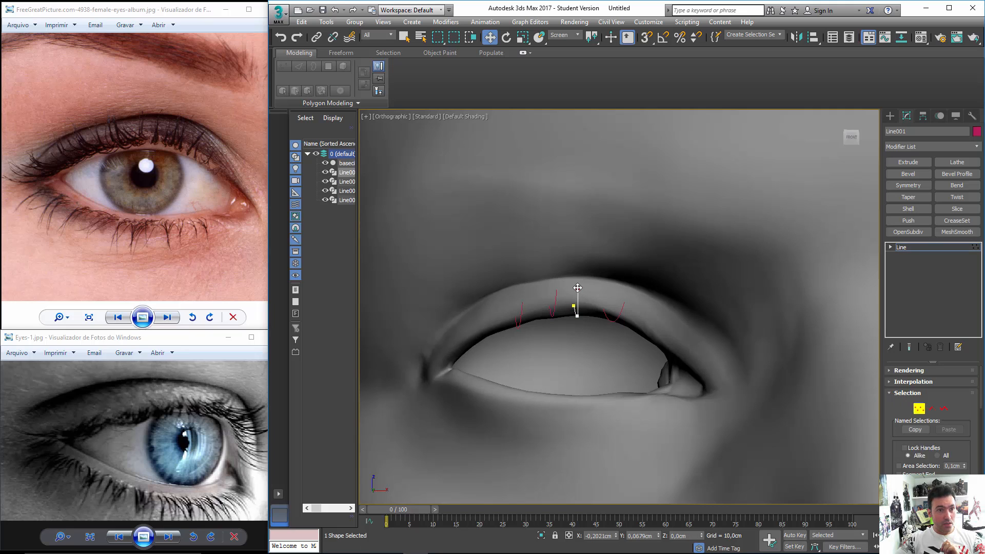
click(919, 409)
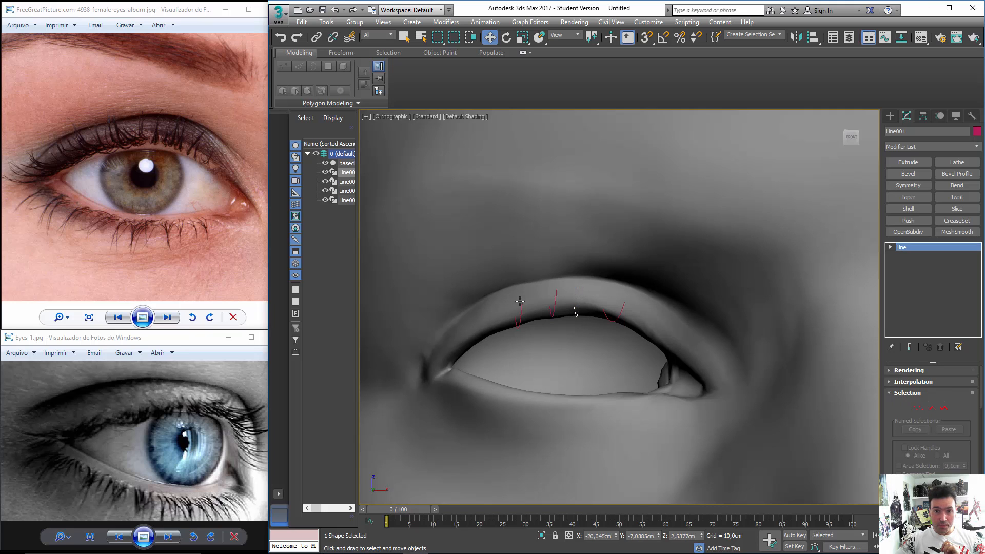
Move the middle and tip vertices of the third lash from the nose so it leans toward the outer eye corner.
click(557, 300)
click(914, 409)
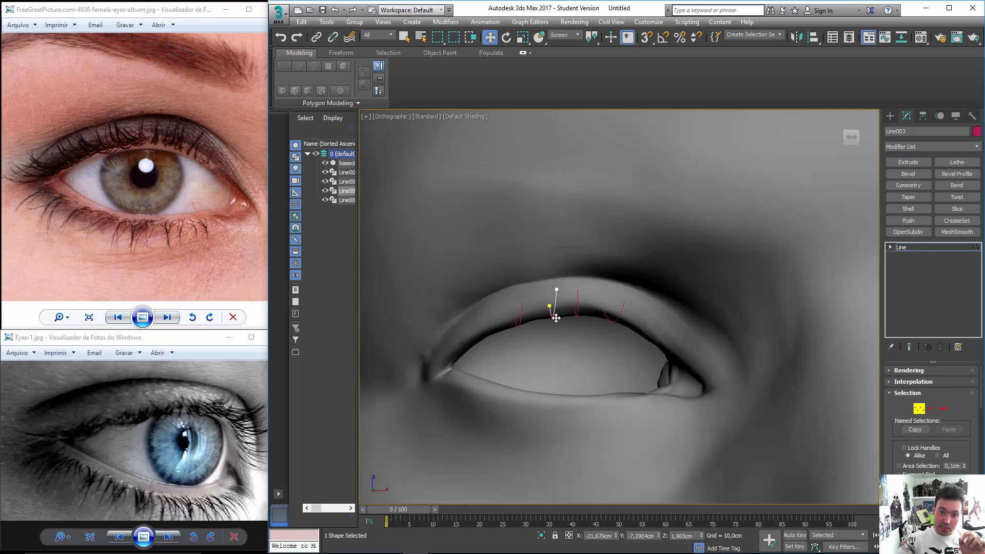
drag(556, 318, 539, 292)
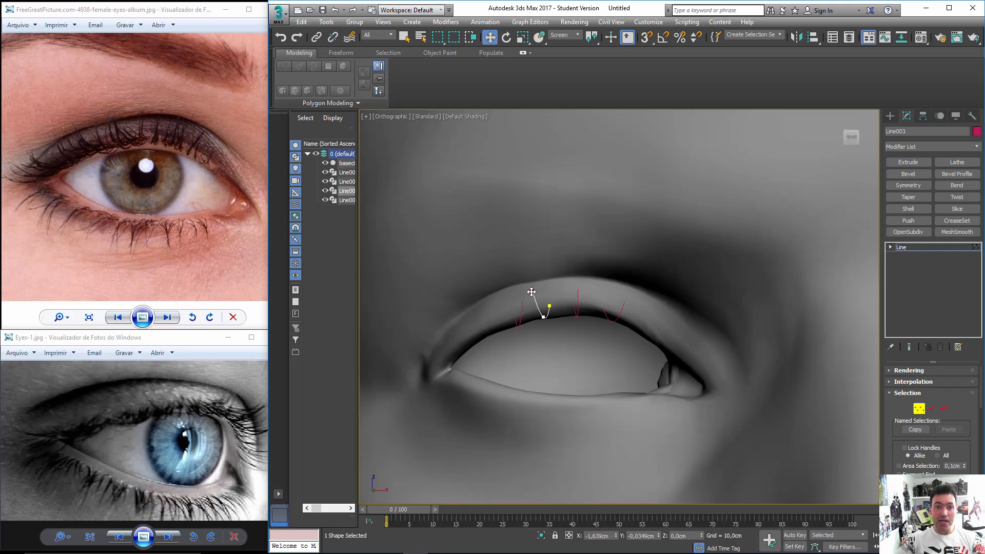
click(920, 409)
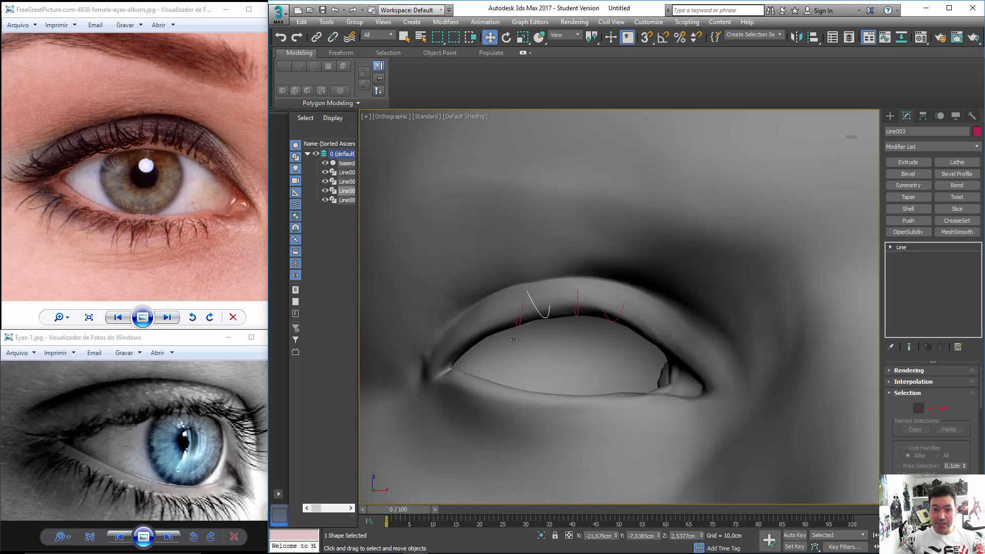
Reshape the outermost lash's vertices into a longer curve leaning strongly toward the outer eye corner, and leave vertex editing.
click(520, 328)
click(917, 409)
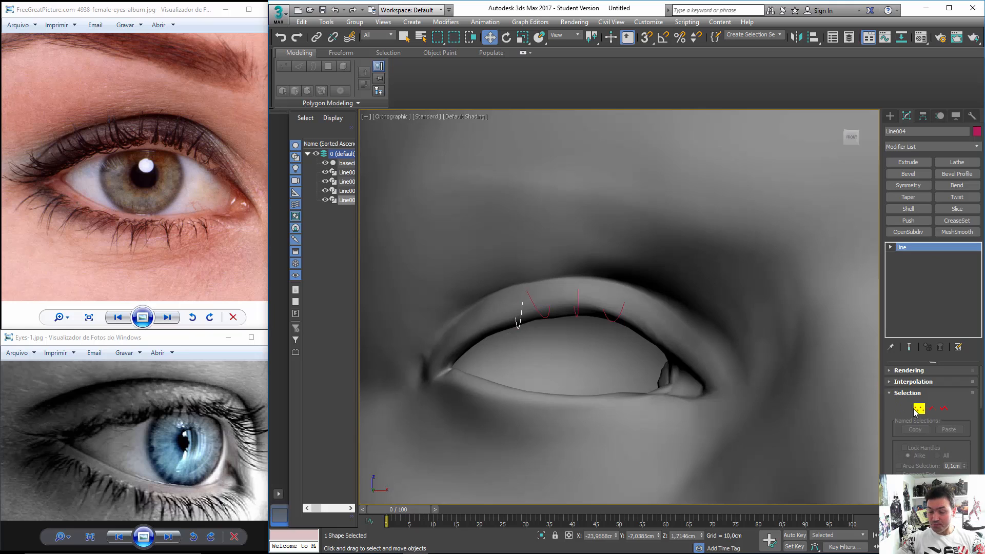
mouse_move(520, 329)
mouse_down()
mouse_move(501, 330)
mouse_move(493, 301)
mouse_move(477, 294)
mouse_move(522, 313)
mouse_move(507, 328)
mouse_up()
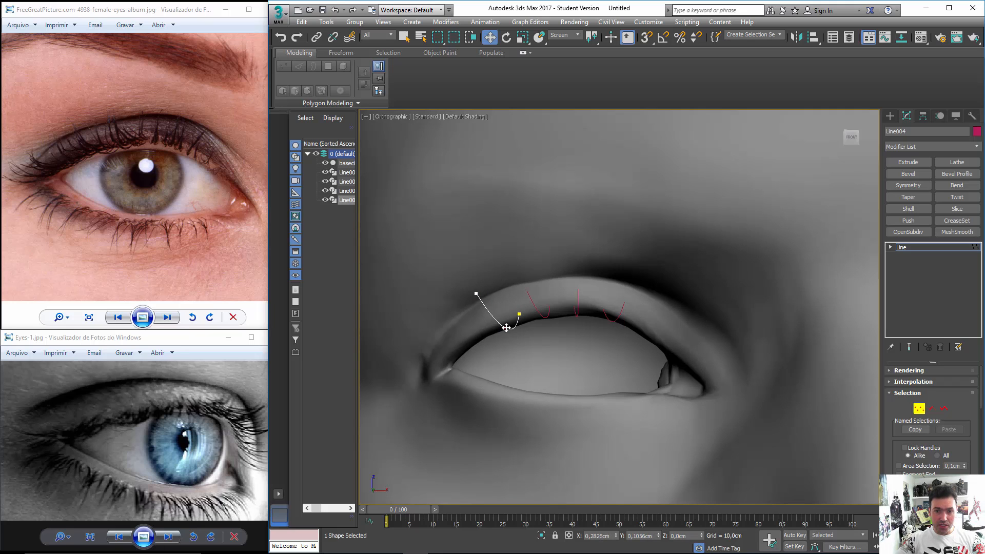
click(918, 409)
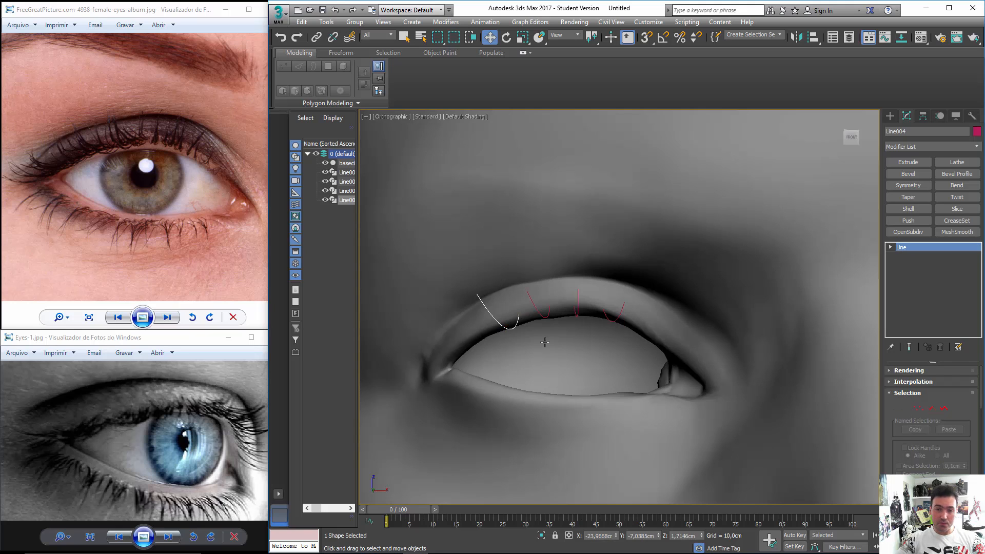
Fine-tune the tip vertex of the lash beside the outermost one, checking it from above, and leave vertex editing.
click(537, 314)
click(919, 409)
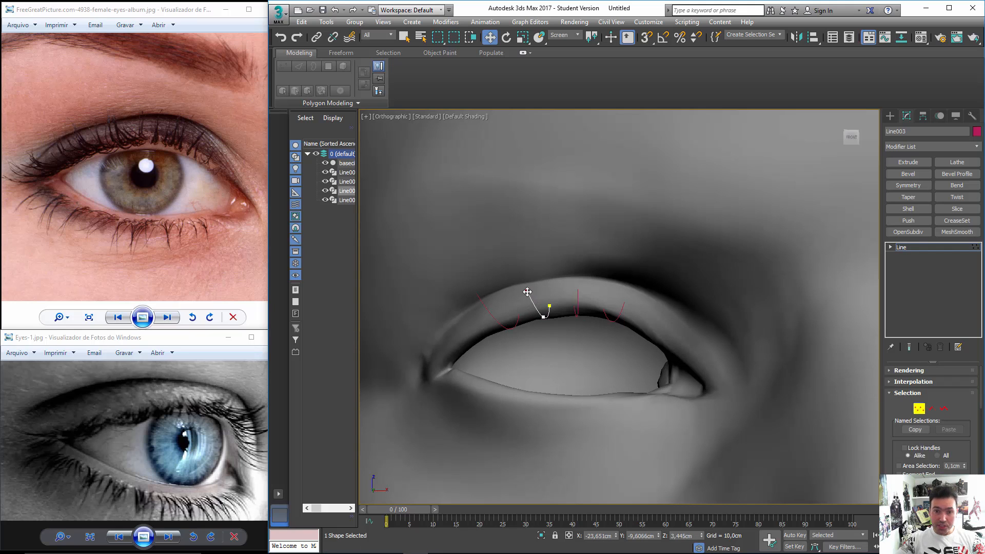
alt+middle_drag(567, 341, 637, 354)
scroll(637, 354, up, 2)
click(926, 407)
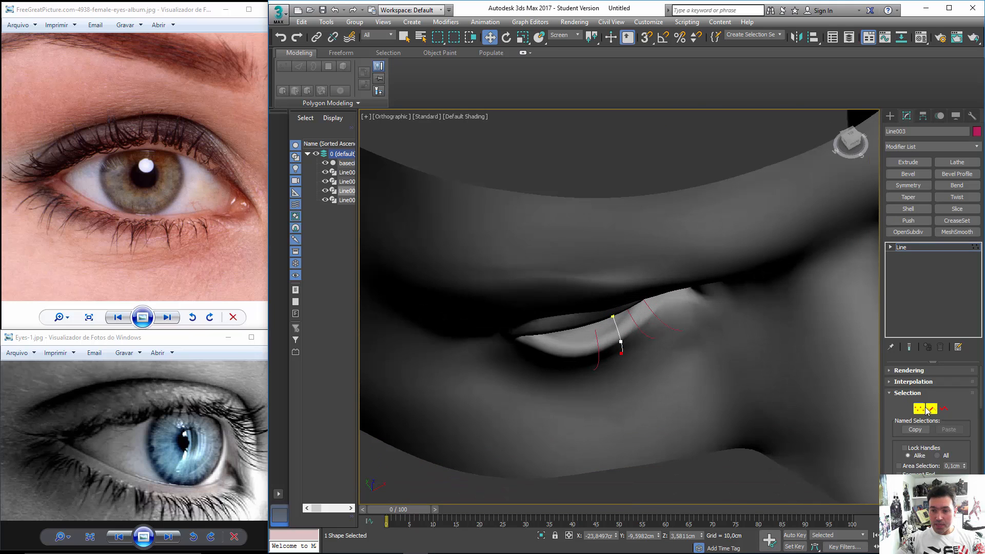
click(929, 409)
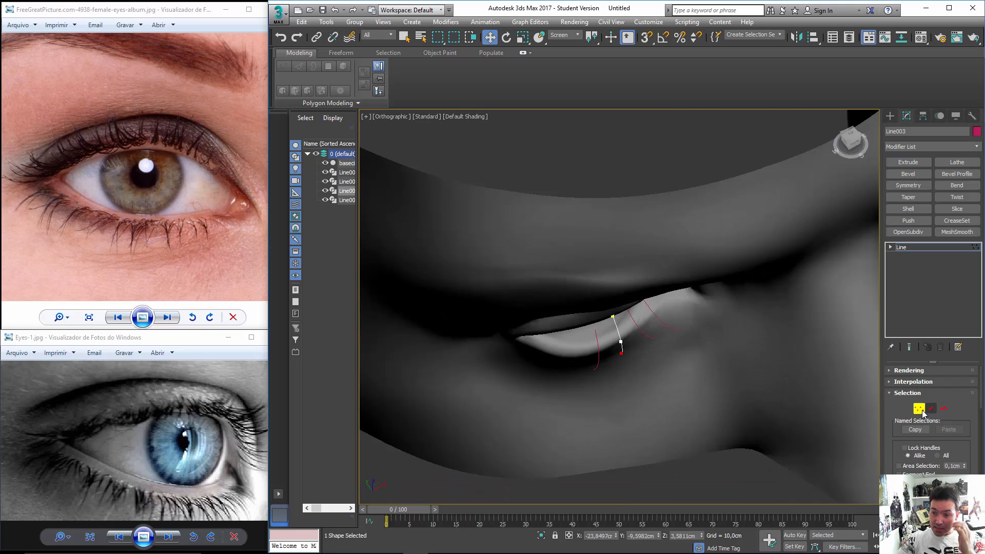
Move the whole outermost lash so its root sits against the upper eyelid's edge.
click(597, 341)
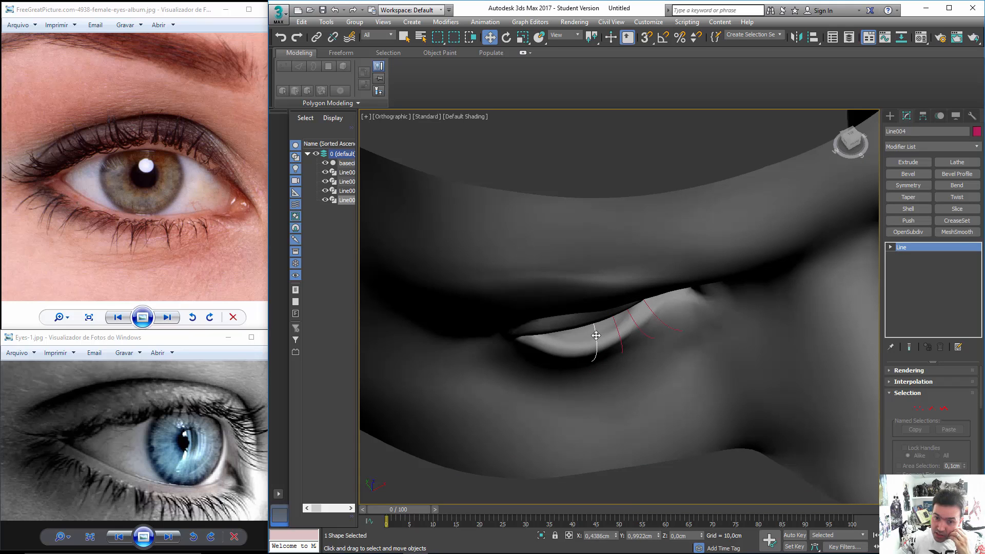
alt+middle_drag(594, 334, 558, 273)
scroll(585, 275, up, 5)
drag(558, 272, 556, 269)
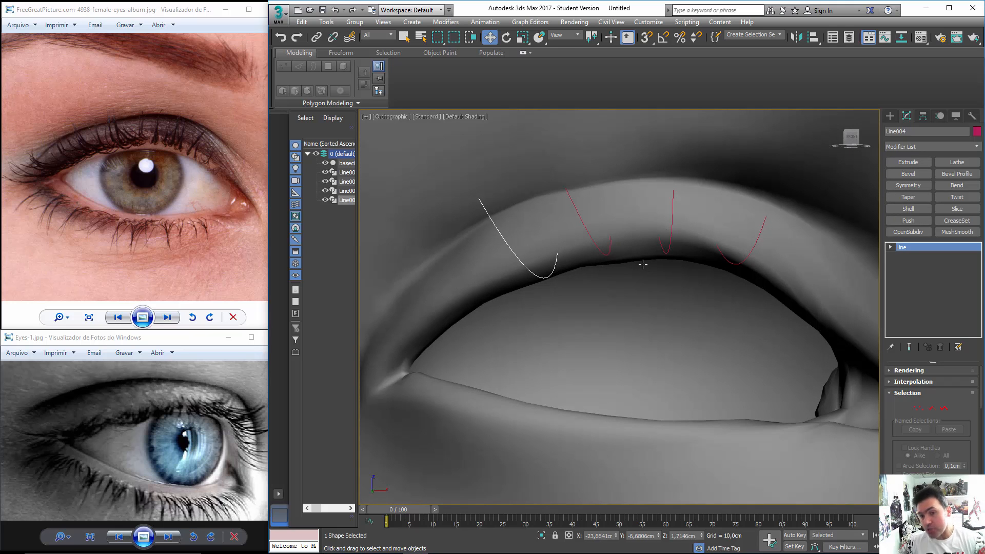
Scale the nose-side lash down to about 86% at spline level, leave spline editing and return to the Move tool.
scroll(643, 265, down, 4)
alt+middle_drag(642, 264, 752, 344)
scroll(636, 290, up, 2)
click(636, 290)
middle_drag(752, 344, 722, 329)
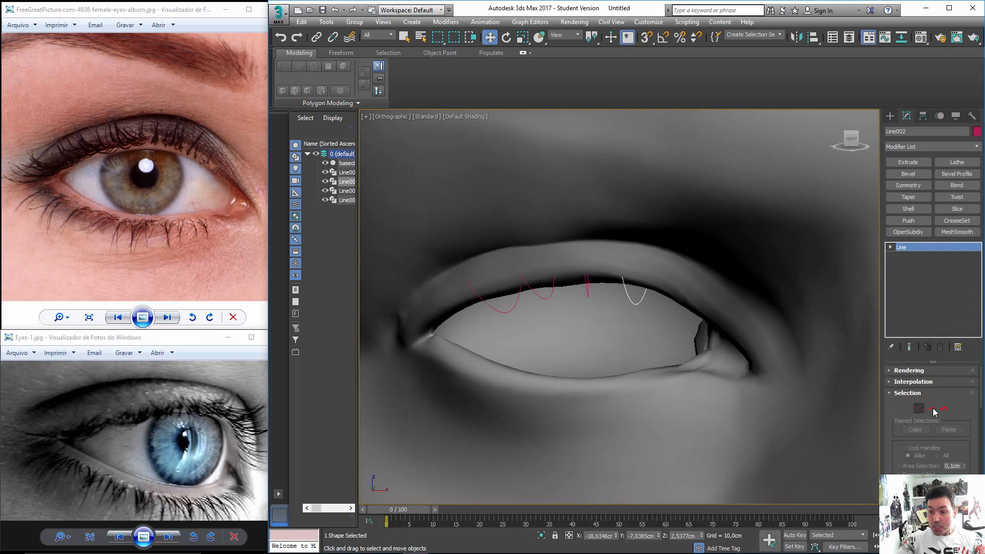
click(944, 409)
drag(604, 327, 605, 326)
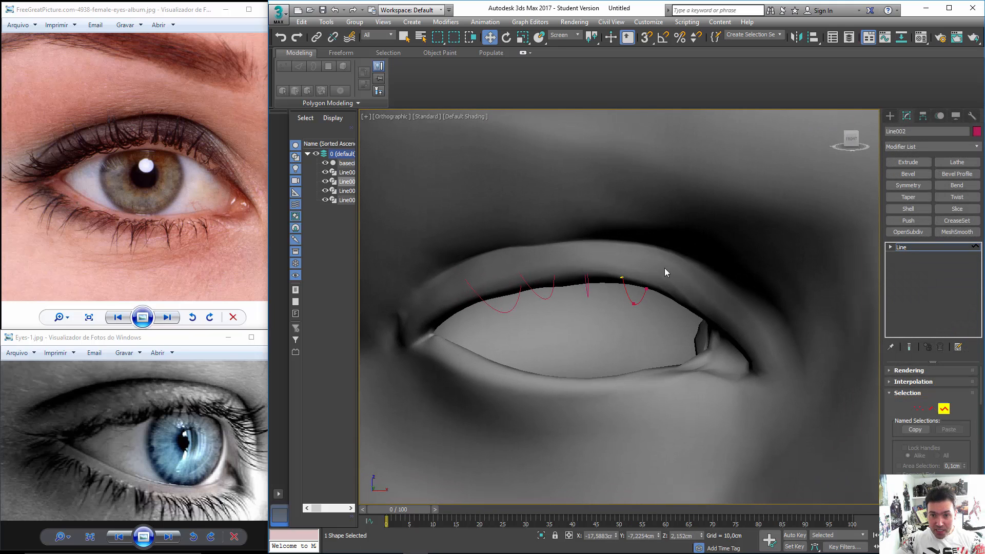
key(r)
drag(625, 288, 619, 299)
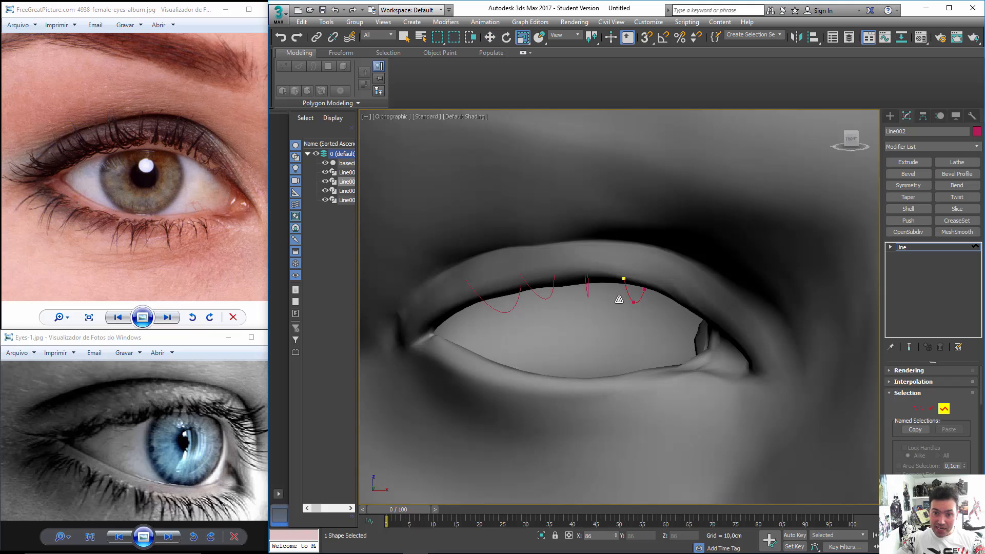
click(946, 410)
key(w)
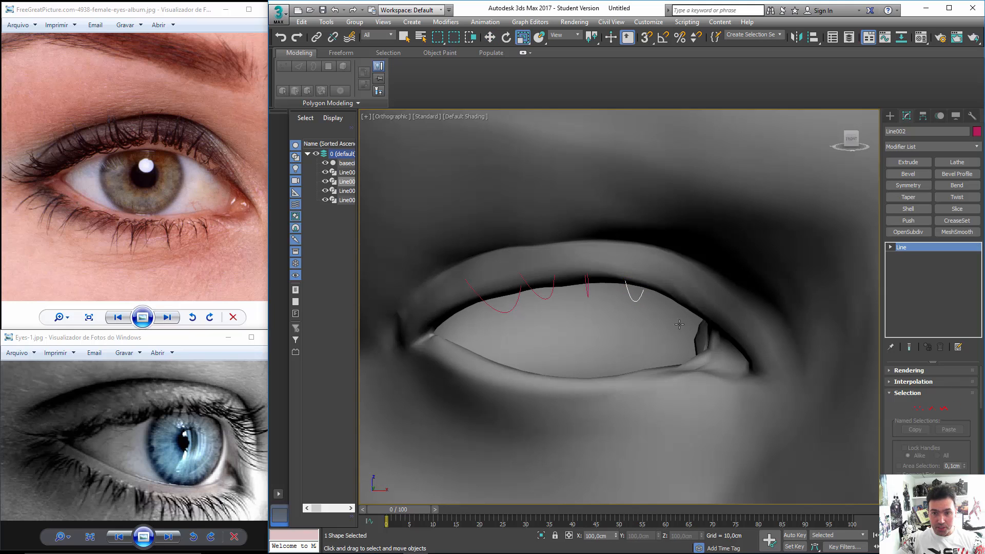
Adjust the positions of the nose-side and outermost lashes so their roots follow the upper eyelid's edge.
alt+middle_drag(619, 309, 528, 365)
scroll(688, 374, down, 5)
scroll(614, 330, up, 5)
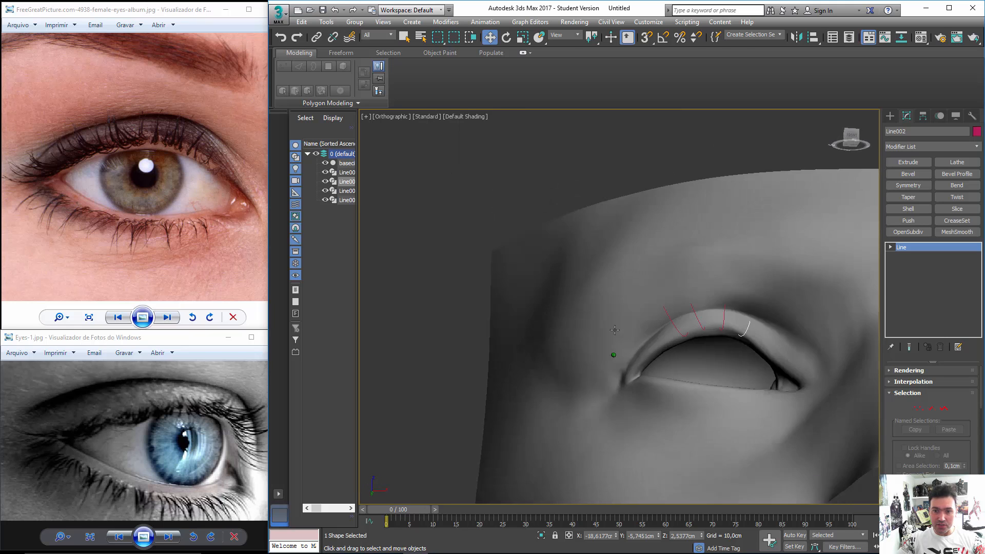
alt+middle_drag(615, 330, 615, 310)
middle_drag(637, 321, 557, 314)
scroll(576, 321, up, 2)
scroll(586, 322, down, 4)
scroll(554, 312, up, 4)
drag(554, 312, 549, 321)
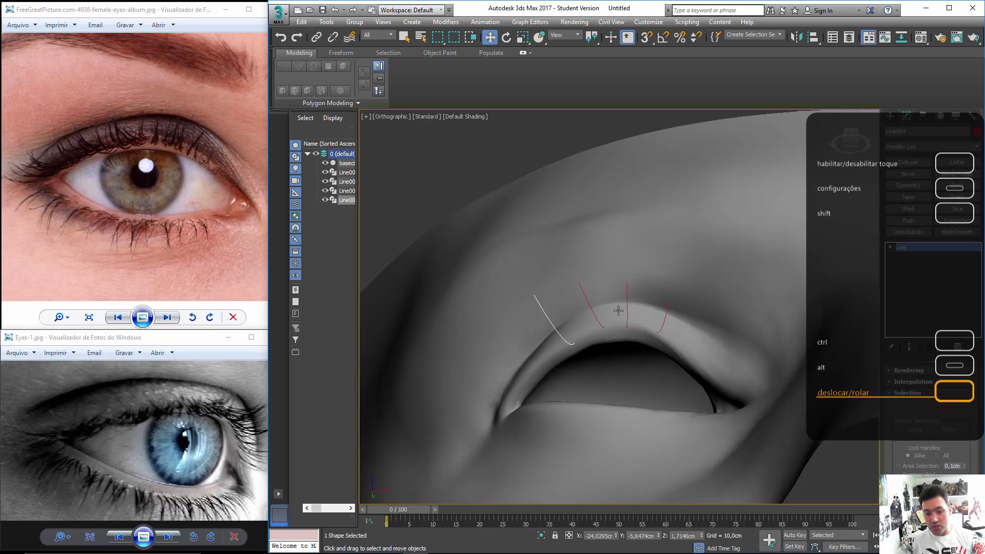
Copy the nose-side lash once as an independent copy, placed further along the upper eyelid toward the inner corner.
middle_drag(638, 332, 675, 320)
click(702, 320)
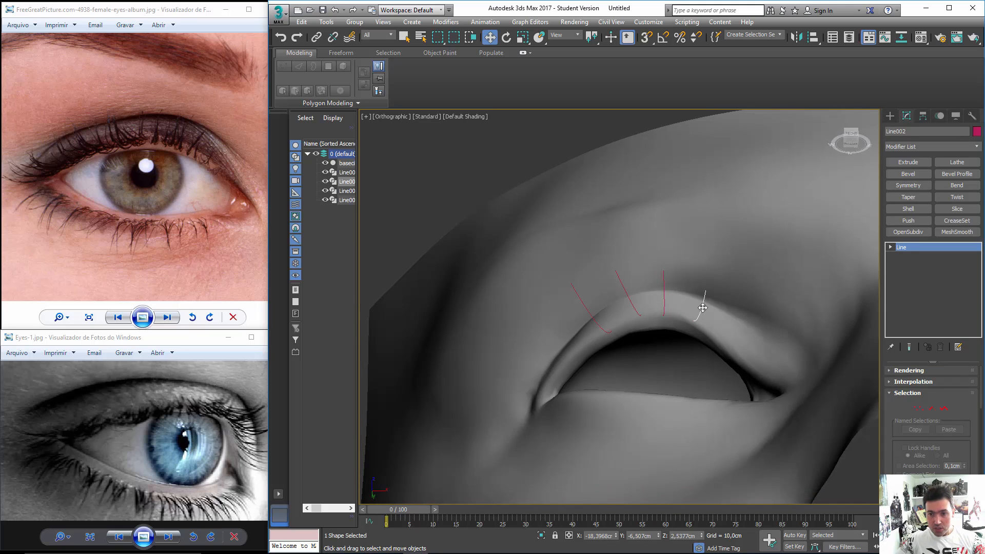
shift+drag(703, 308, 724, 328)
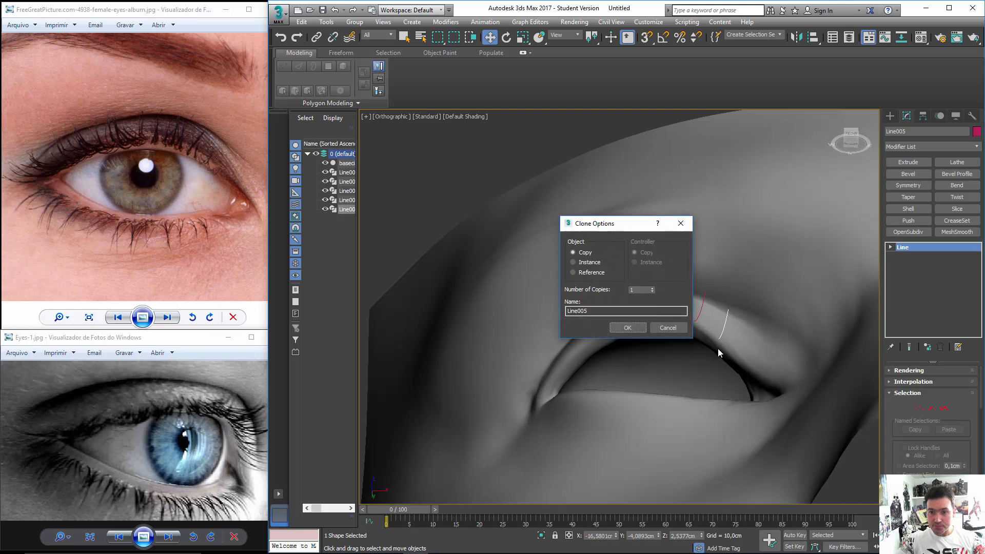
click(618, 328)
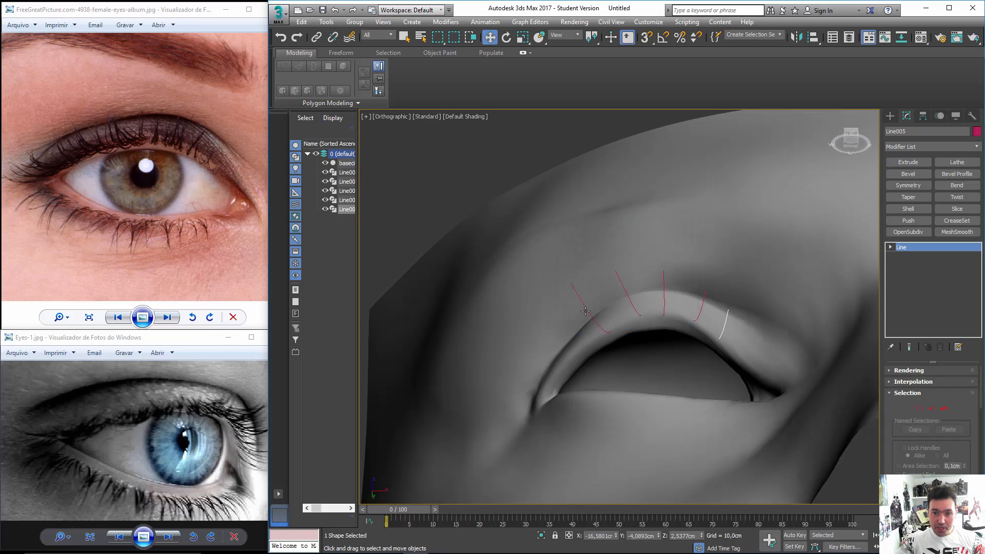
Make two successive independent copies of the outermost lash, spaced along the upper eyelid toward the outer corner.
mouse_move(585, 311)
shift+mouse_down()
mouse_move(556, 333)
mouse_move(549, 360)
shift+mouse_up()
click(628, 327)
click(667, 330)
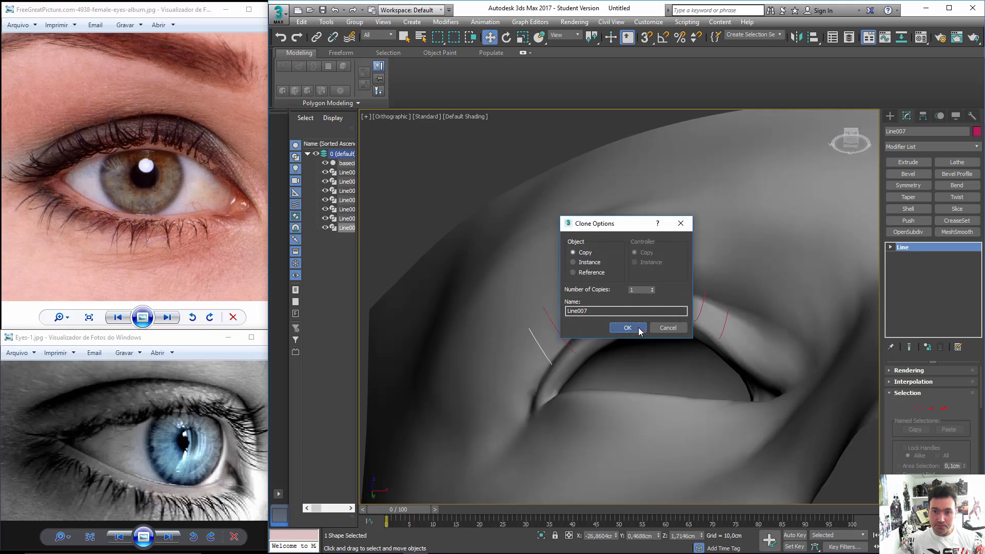
click(640, 331)
Set the reference coordinate system to Screen for both the Rotate and Move tools.
mouse_move(485, 262)
alt+middle_down()
mouse_move(496, 319)
mouse_move(508, 331)
alt+middle_up()
drag(544, 372, 548, 392)
key(e)
alt+middle_drag(545, 392, 650, 307)
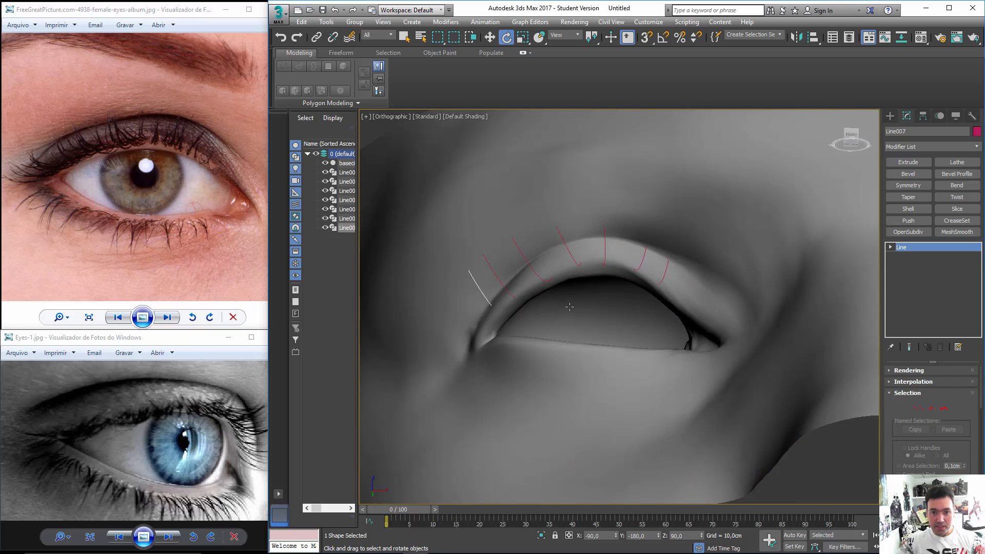
alt+middle_drag(569, 307, 528, 313)
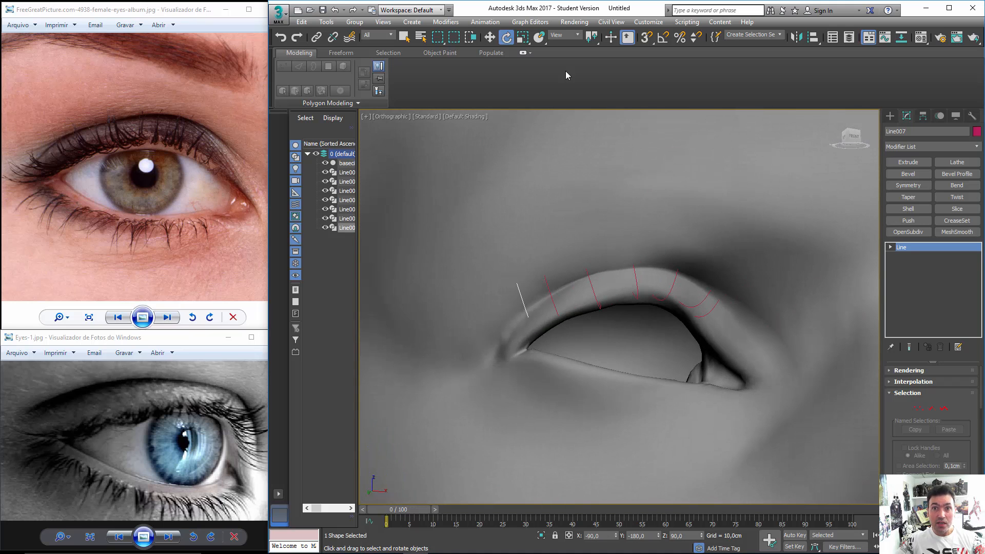
right_click(535, 226)
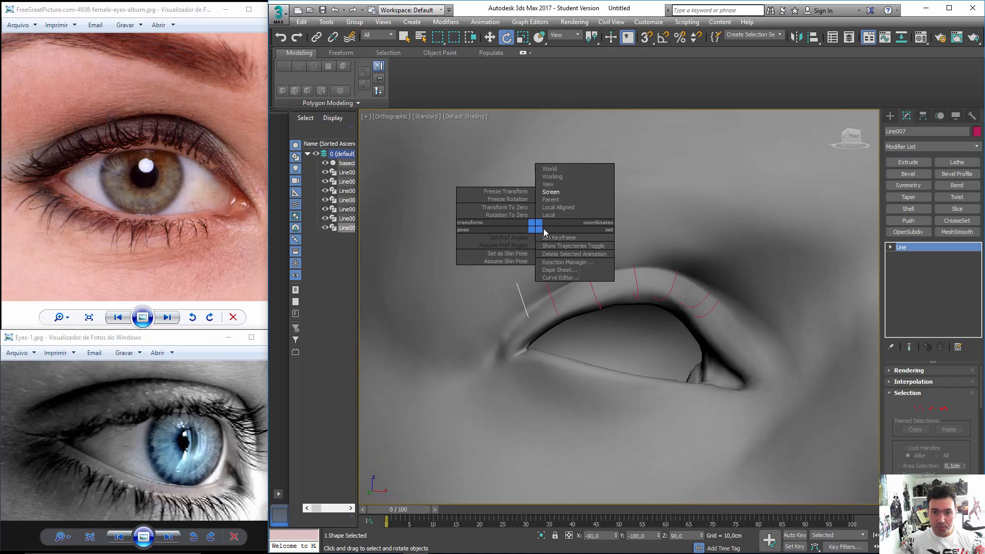
click(550, 192)
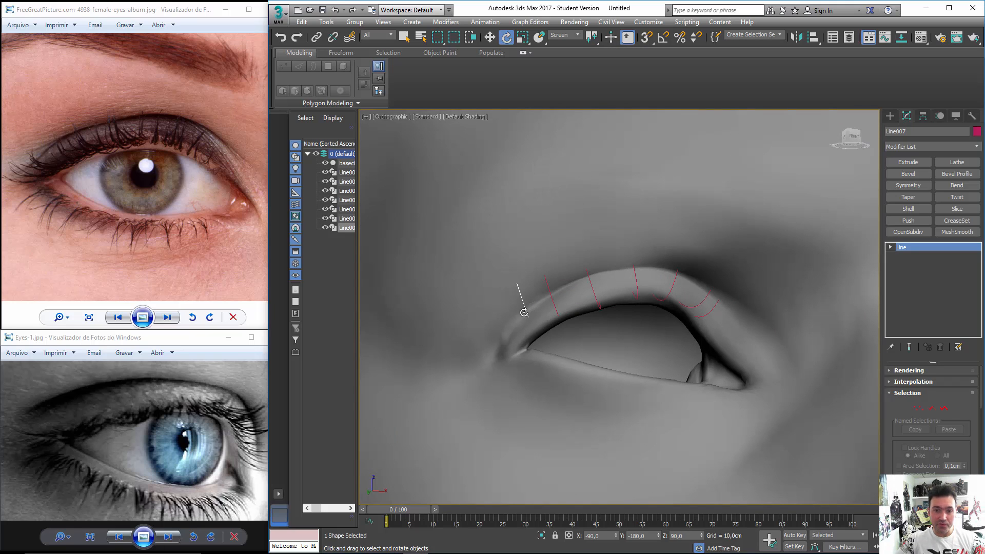
middle_drag(553, 285, 559, 286)
key(w)
right_click(544, 269)
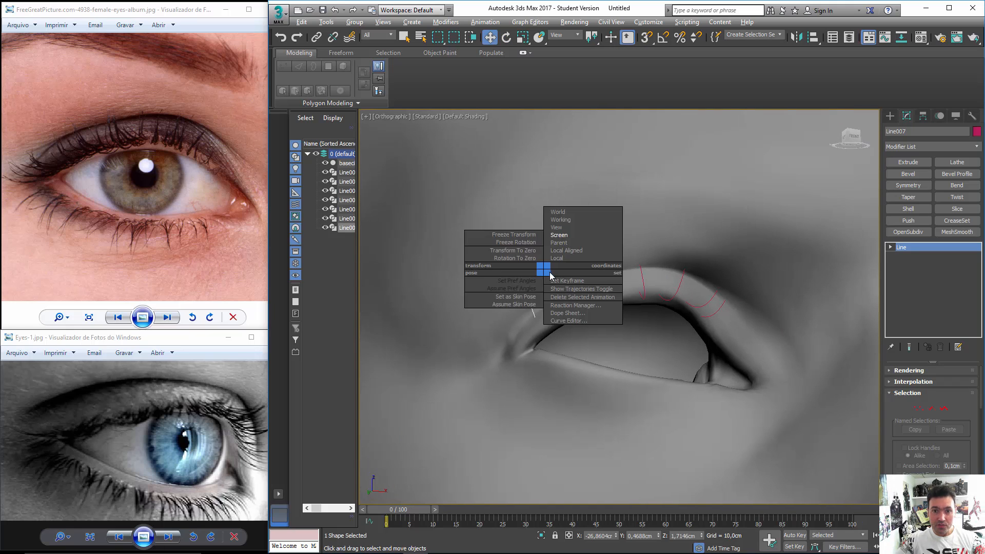
click(565, 235)
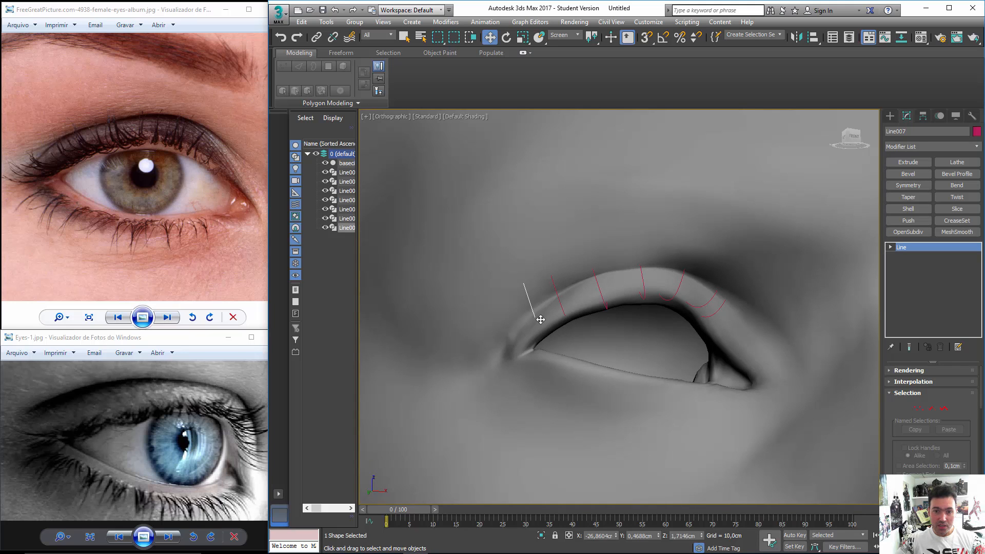
Move the outermost lash against the outer end of the upper eyelid and shift its middle and tip vertices outward.
alt+middle_drag(540, 319, 547, 319)
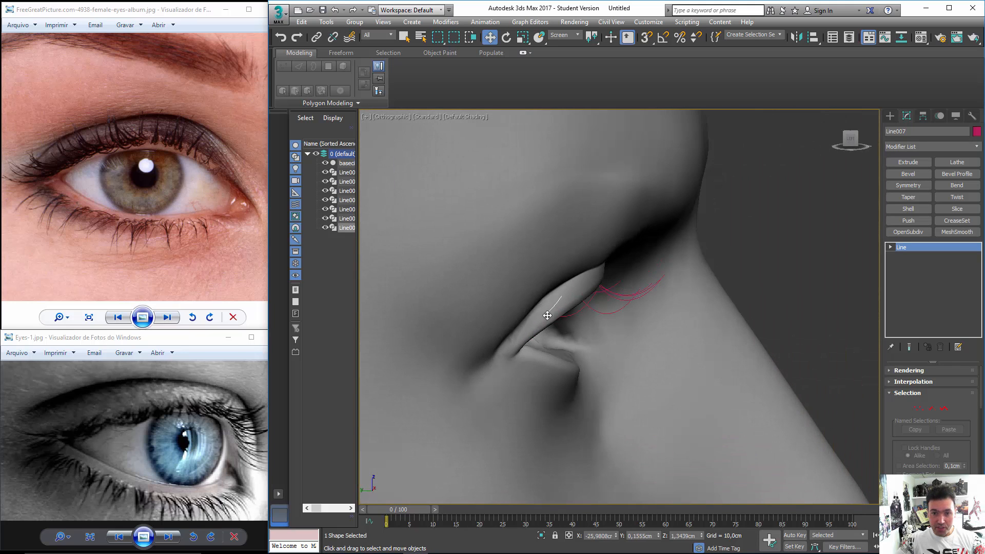
drag(547, 315, 570, 328)
click(911, 256)
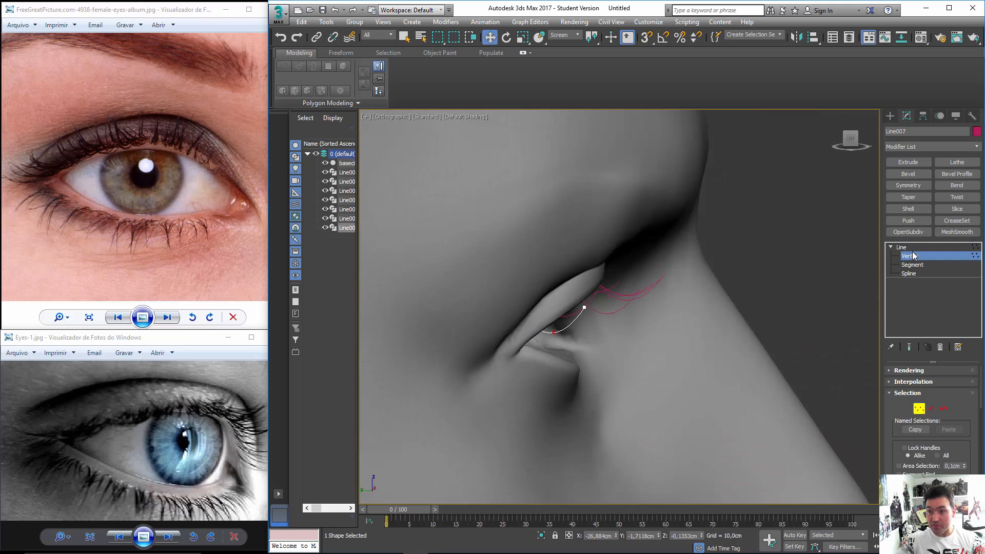
alt+middle_drag(595, 334, 532, 308)
middle_drag(418, 296, 571, 330)
drag(565, 345, 467, 248)
alt+middle_drag(530, 324, 510, 297)
drag(494, 276, 470, 267)
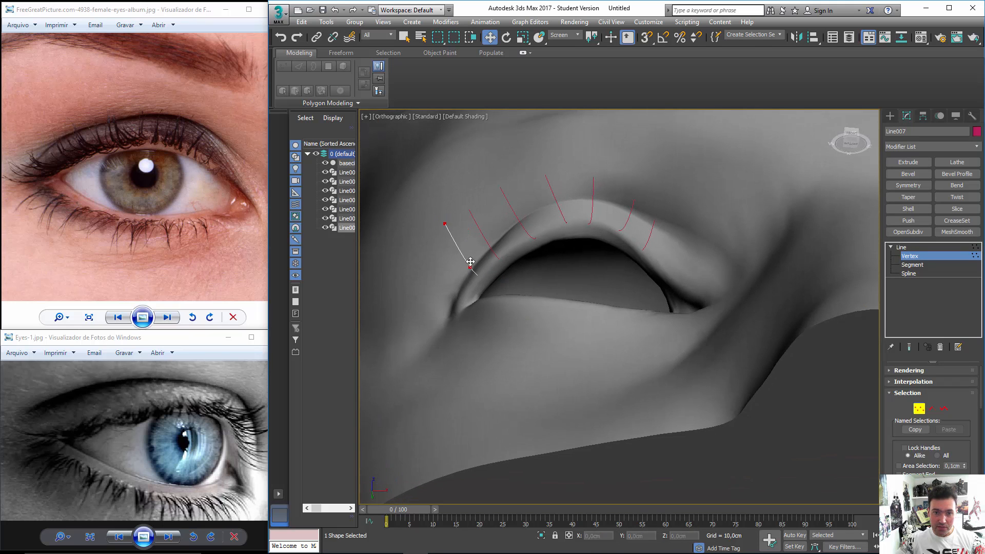
alt+middle_drag(470, 267, 471, 298)
drag(469, 286, 458, 309)
Spread the outermost lash's middle and tip vertices toward the temple, comparing its direction with the whole eye in the reference photo.
middle_drag(473, 310, 634, 274)
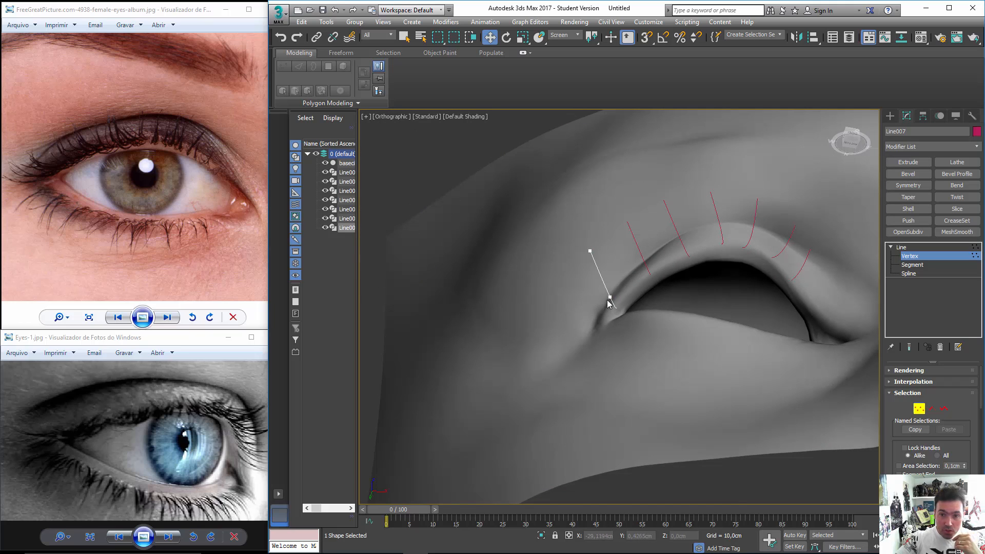
drag(610, 297, 598, 304)
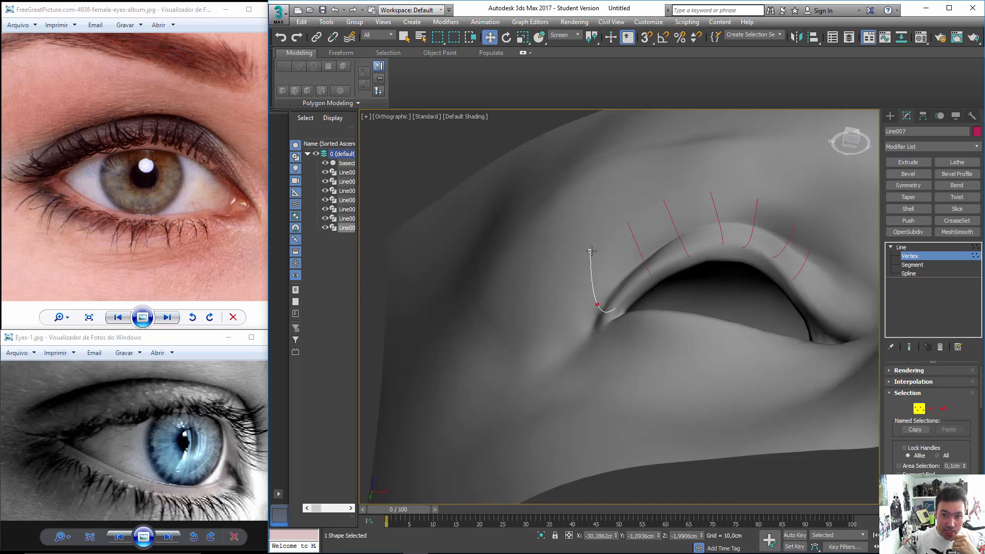
drag(592, 251, 557, 276)
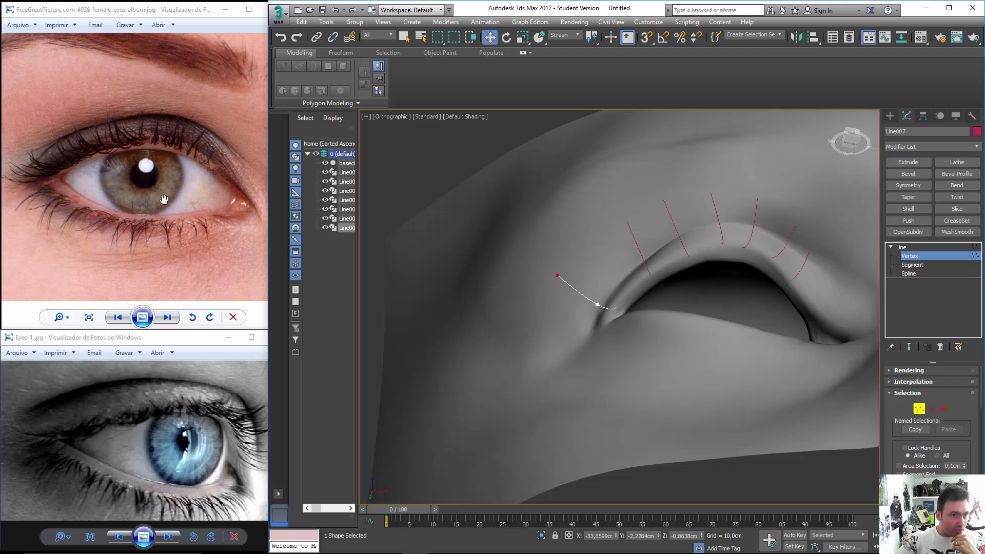
scroll(159, 200, down, 1)
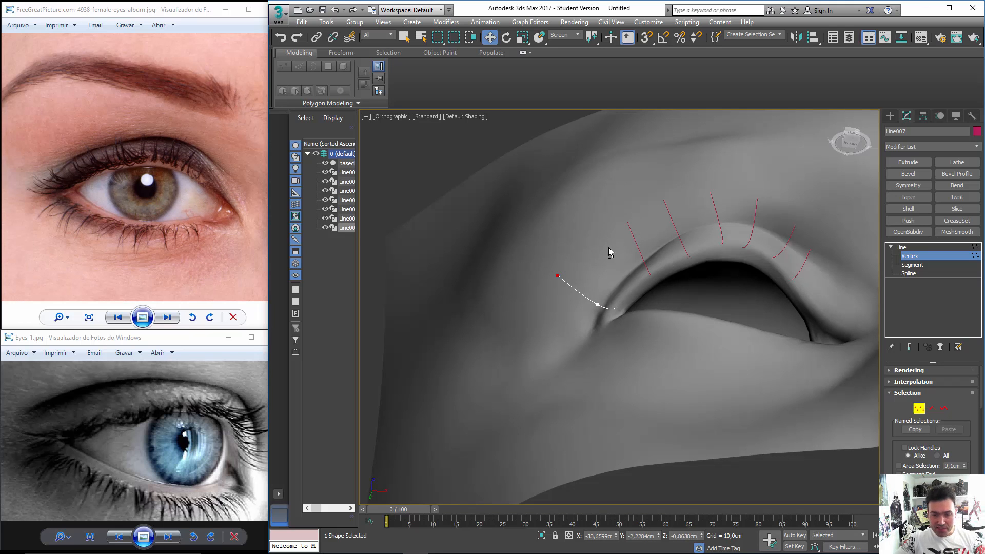
Refine the outermost lash's curve from the front, adjusting its tip and middle vertices and shifting them toward the eye's outer corner.
alt+middle_drag(608, 248, 609, 290)
drag(558, 310, 564, 286)
drag(597, 324, 594, 307)
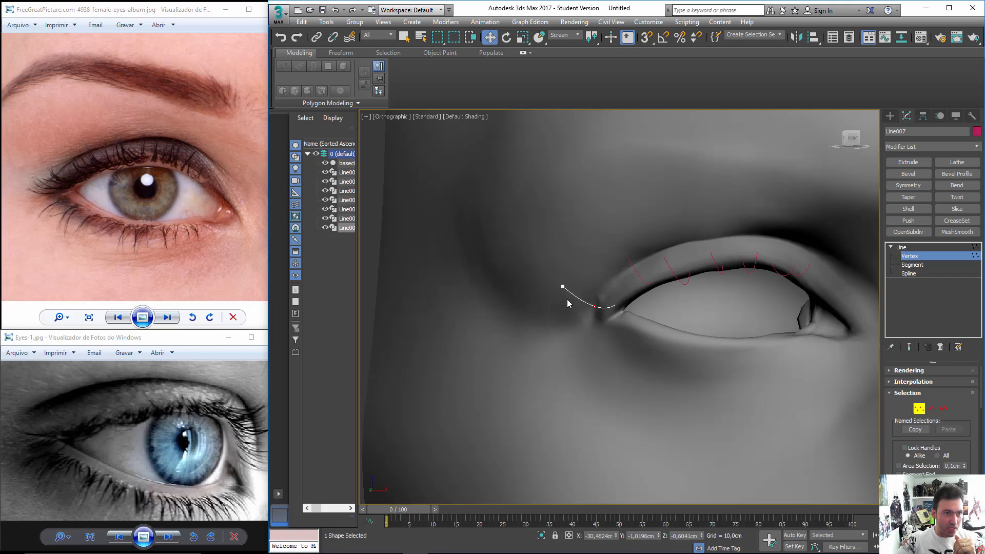
drag(564, 287, 622, 305)
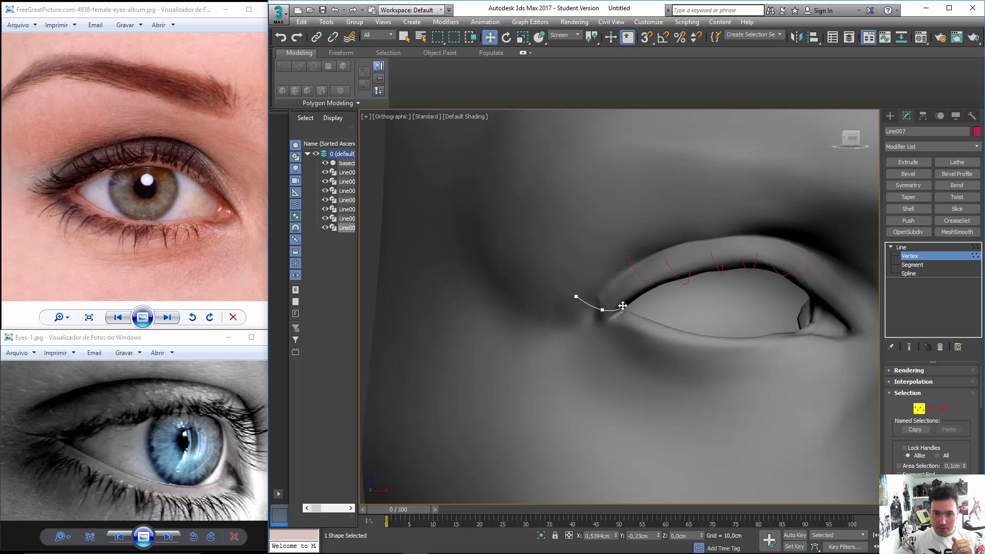
Adjust the outermost lash's tip and middle vertices in a view from below, check the curve from the front, and leave vertex editing.
click(576, 296)
scroll(575, 297, down, 5)
mouse_move(575, 346)
alt+middle_down()
mouse_move(690, 346)
mouse_move(666, 372)
mouse_move(591, 404)
mouse_move(563, 322)
mouse_move(576, 276)
alt+middle_up()
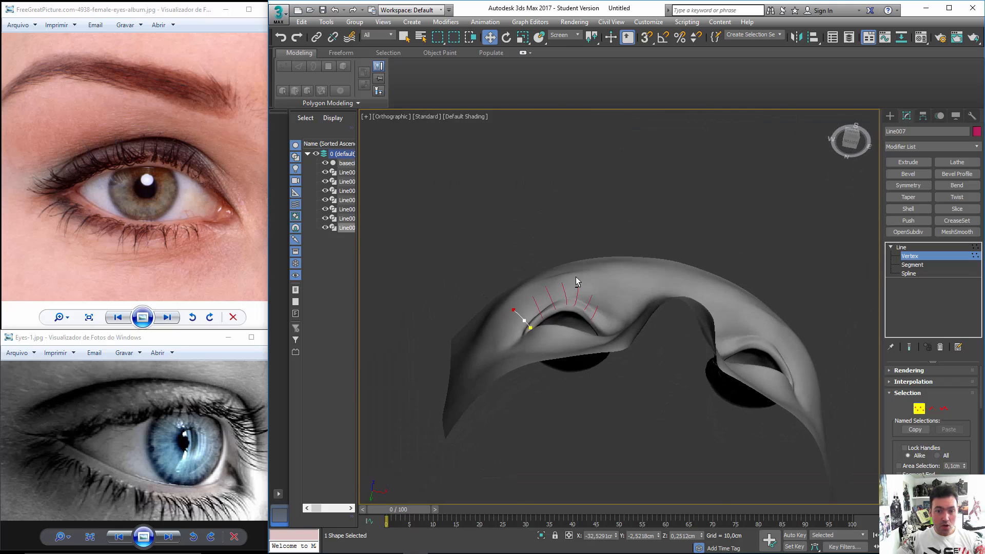
scroll(534, 302, up, 4)
drag(519, 378, 514, 380)
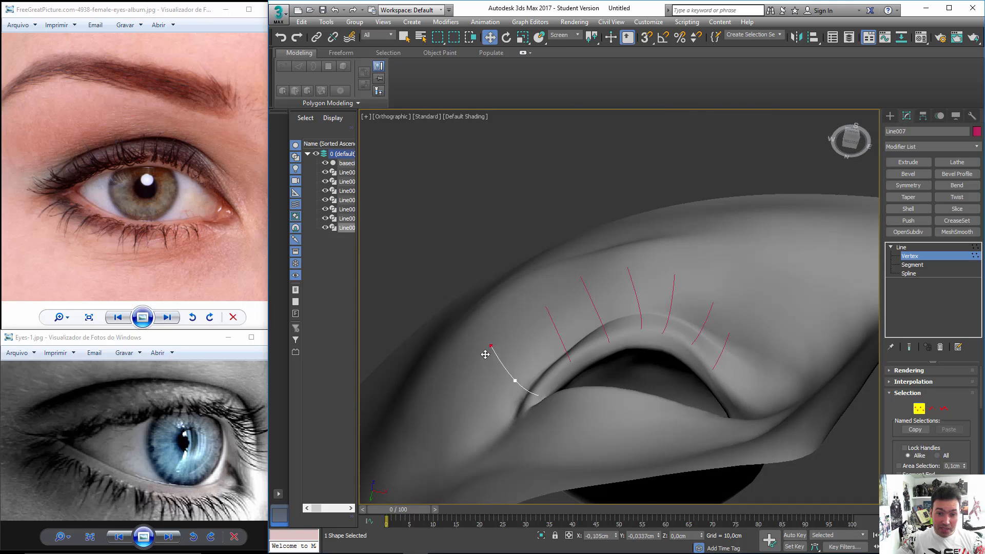
scroll(511, 370, down, 5)
alt+middle_drag(556, 358, 576, 343)
scroll(537, 399, up, 5)
click(919, 409)
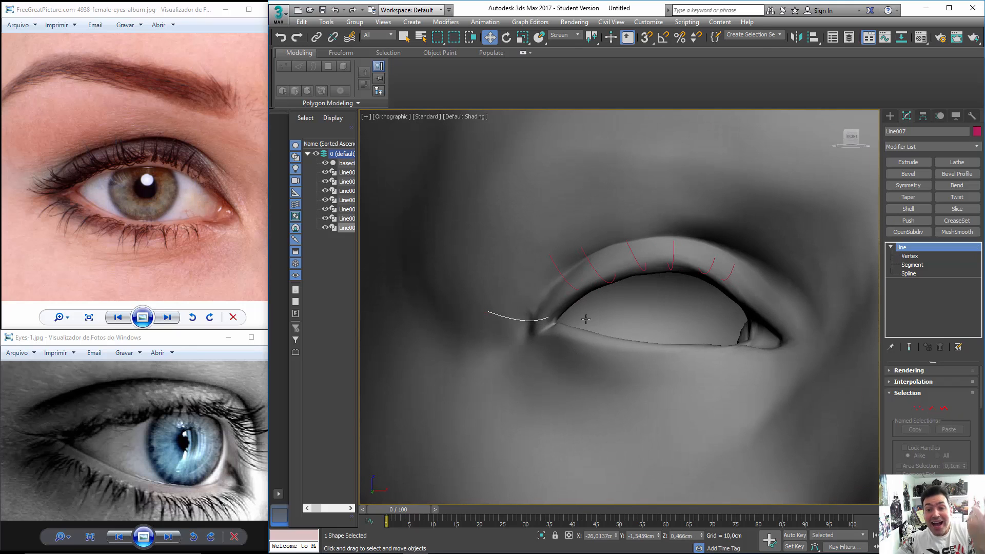
Move the lash beside the outermost one so its root sits against the upper eyelid's edge from the side and front.
click(561, 275)
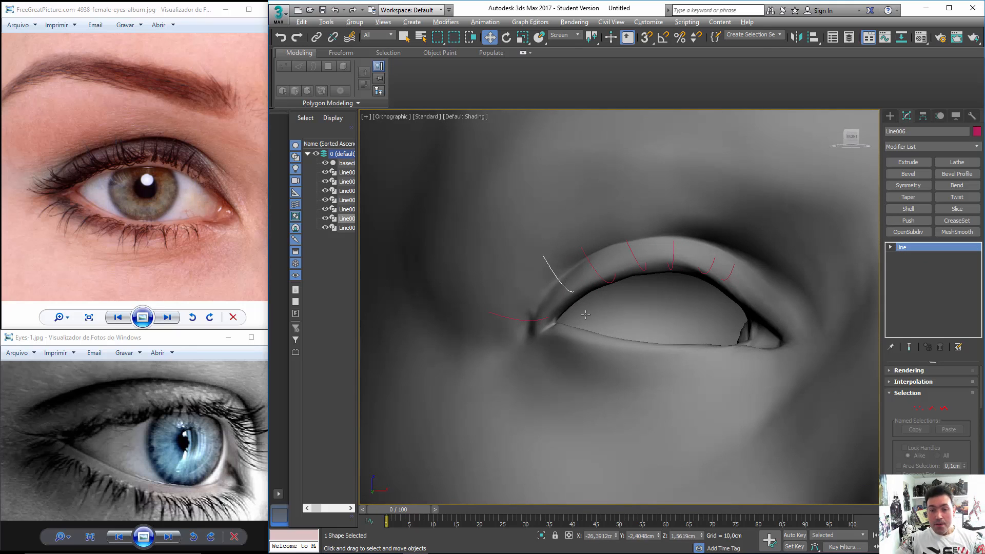
alt+middle_drag(585, 314, 758, 299)
drag(721, 304, 735, 306)
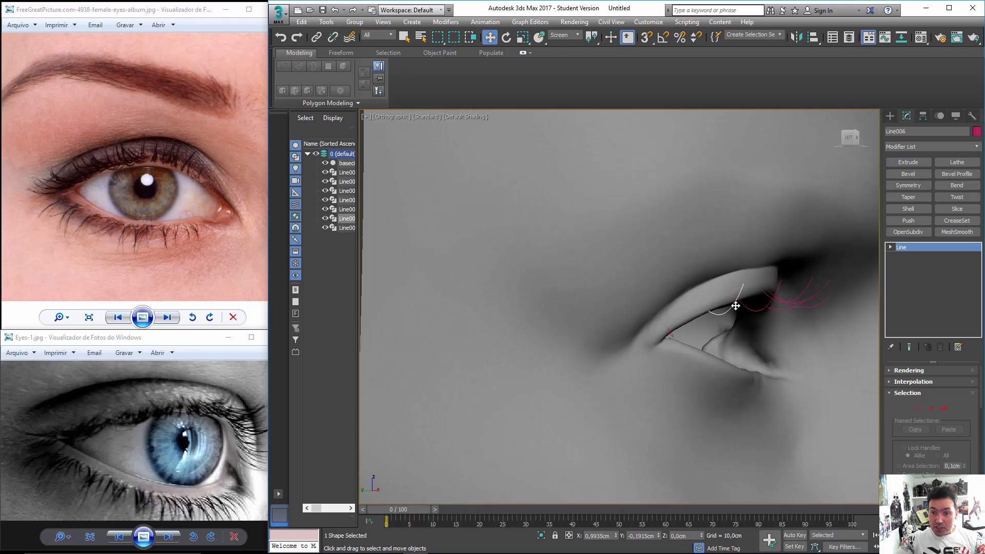
alt+middle_drag(744, 305, 571, 289)
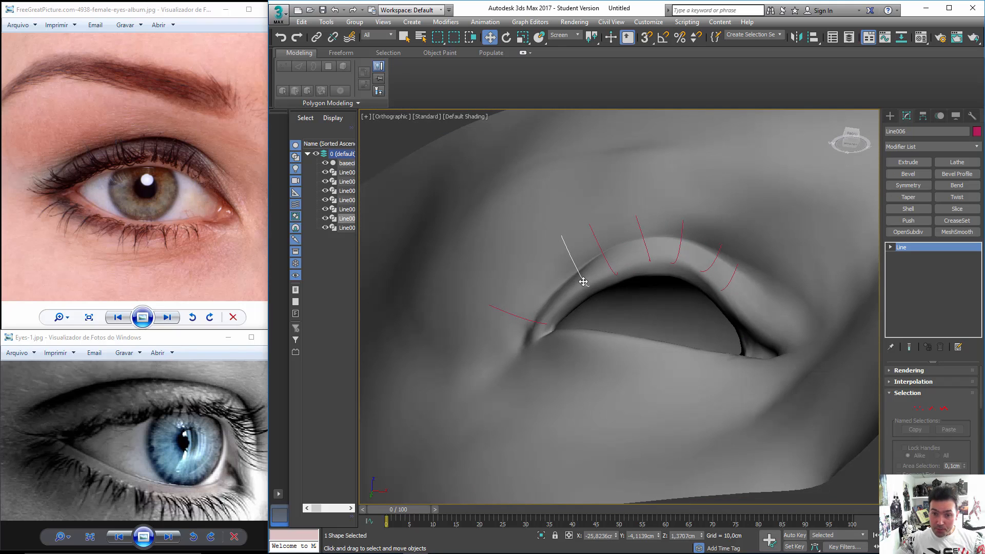
drag(583, 282, 577, 282)
alt+middle_drag(577, 282, 576, 326)
drag(581, 297, 575, 301)
Move the middle and tip vertices of the lash beside the outermost one outward, raise its tip, and leave vertex editing.
click(918, 409)
alt+middle_drag(667, 288, 597, 347)
drag(572, 294, 567, 293)
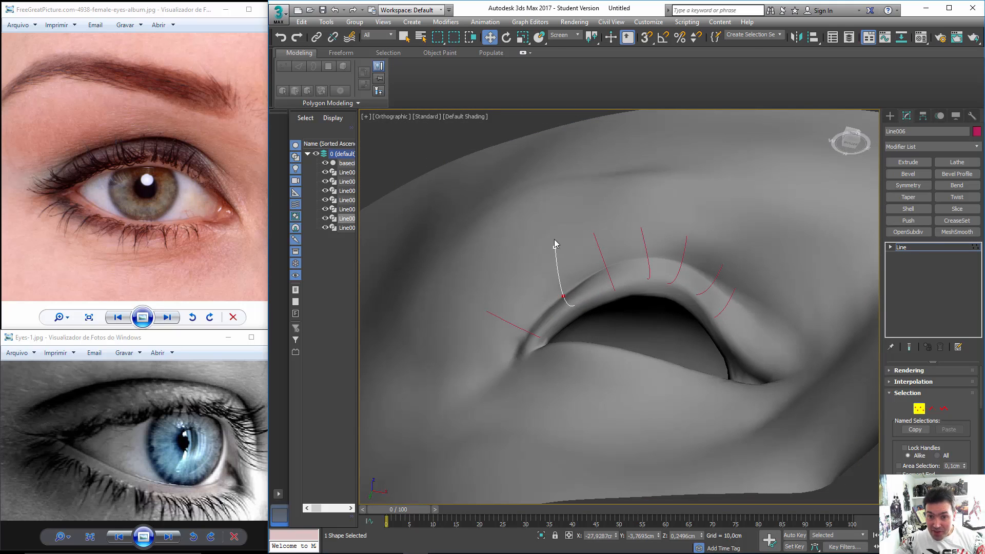
drag(553, 248, 530, 261)
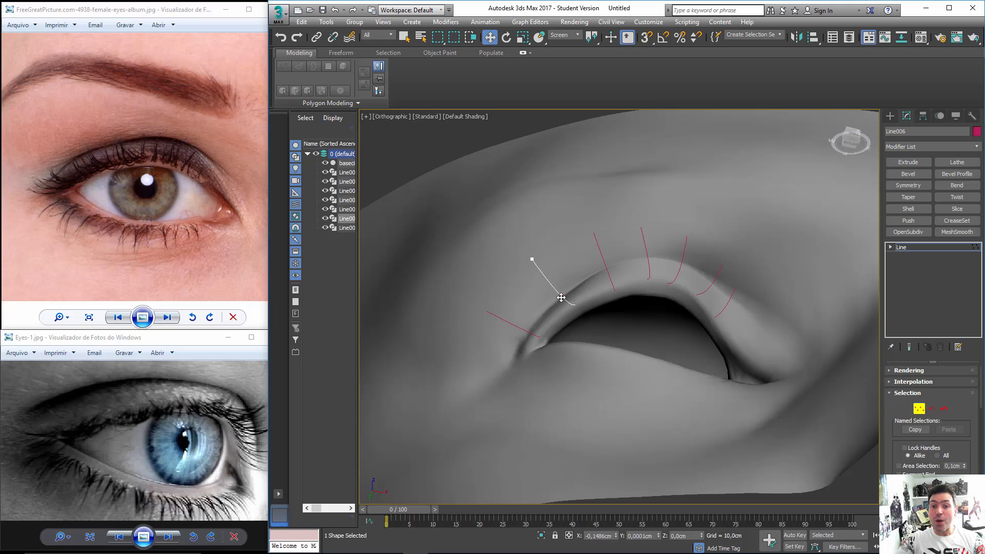
alt+middle_drag(558, 332, 567, 361)
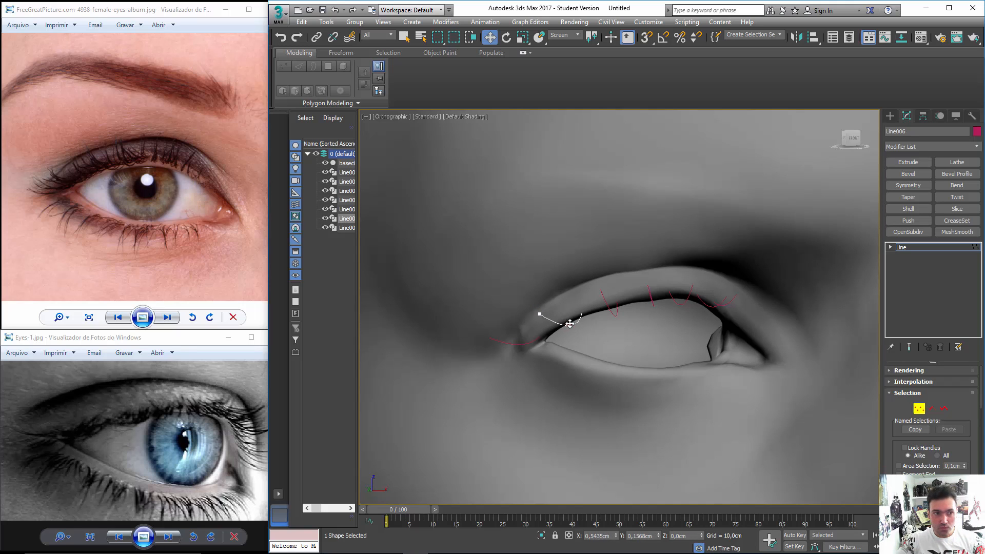
drag(546, 308, 549, 299)
alt+middle_drag(610, 339, 615, 370)
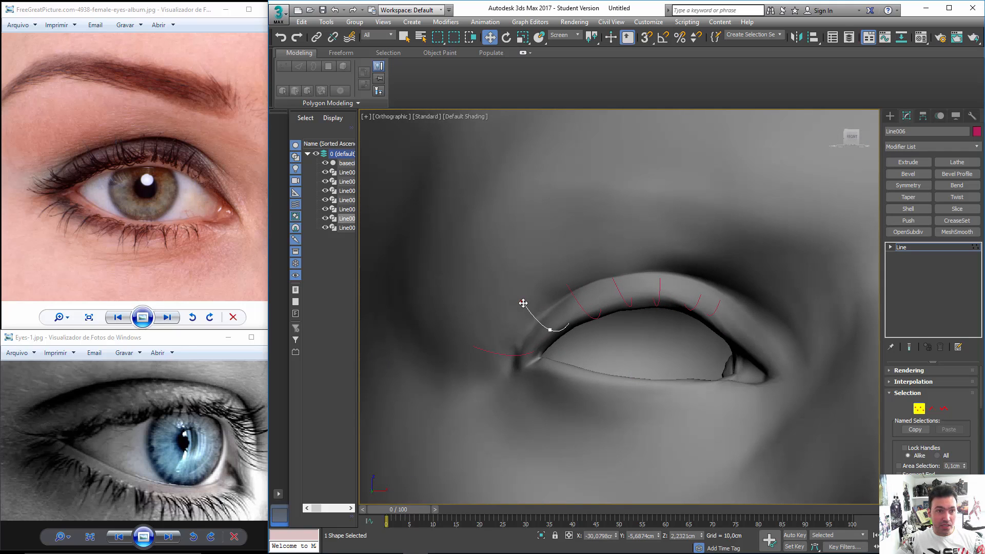
click(919, 409)
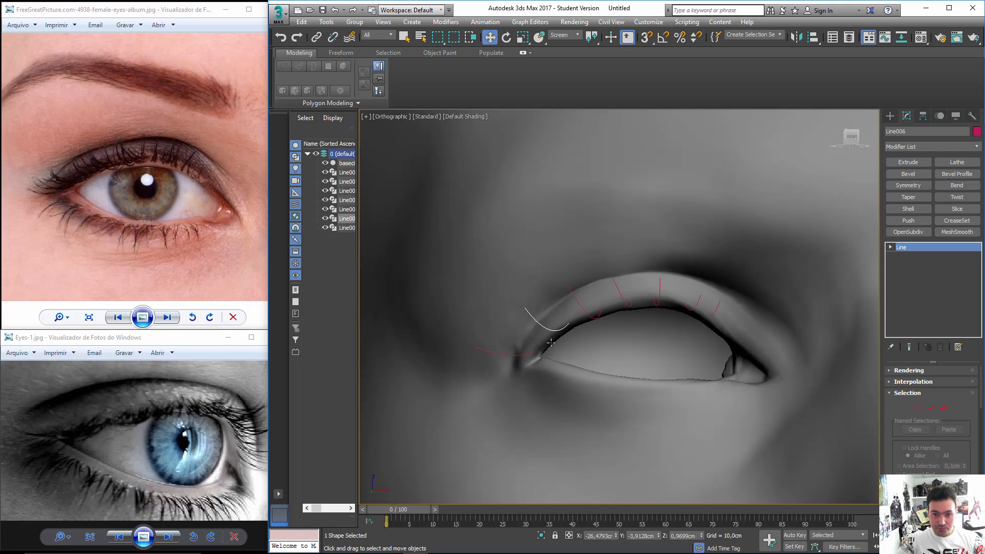
Copy this lash into the gap before the outermost one and adjust the copy's vertices to follow the eyelid.
shift+drag(549, 330, 526, 345)
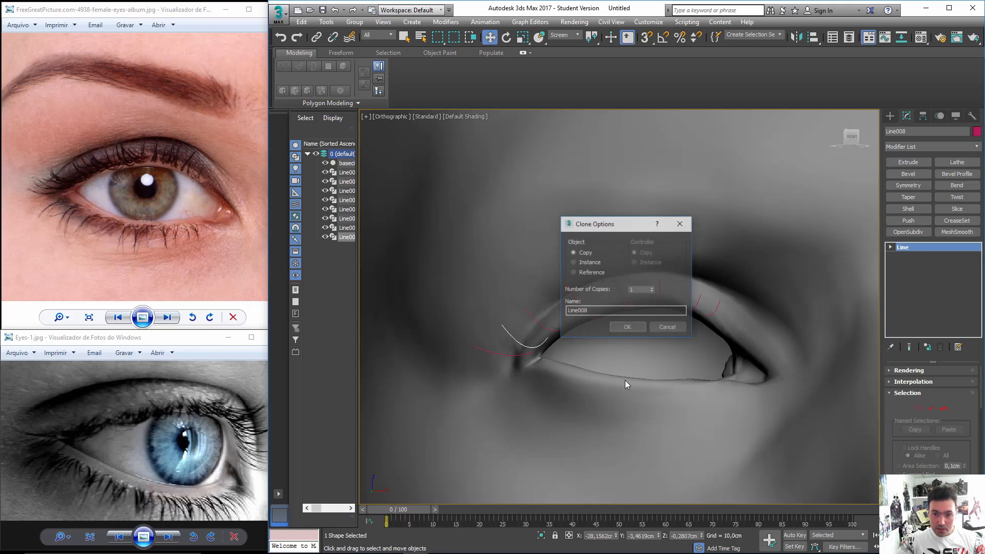
click(627, 329)
click(919, 409)
mouse_move(555, 377)
alt+middle_down()
mouse_move(549, 271)
mouse_move(590, 337)
mouse_move(523, 292)
mouse_move(556, 279)
mouse_move(547, 294)
mouse_move(614, 328)
mouse_move(632, 347)
mouse_move(552, 288)
mouse_move(578, 323)
mouse_move(667, 393)
alt+middle_up()
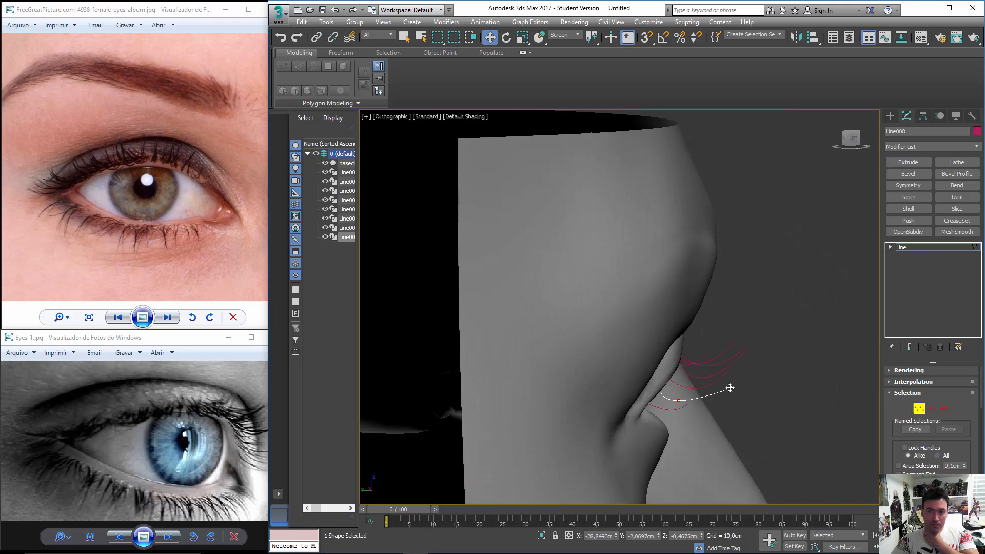
mouse_move(730, 387)
alt+middle_down()
mouse_move(568, 313)
mouse_move(594, 345)
mouse_move(549, 312)
mouse_move(682, 367)
mouse_move(585, 349)
alt+middle_up()
scroll(569, 336, down, 3)
click(919, 409)
Copy the nose-side lash once more toward the inner corner and adjust the copy's vertices against the eyelid.
scroll(537, 354, up, 5)
shift+drag(561, 270, 582, 289)
click(636, 333)
click(919, 409)
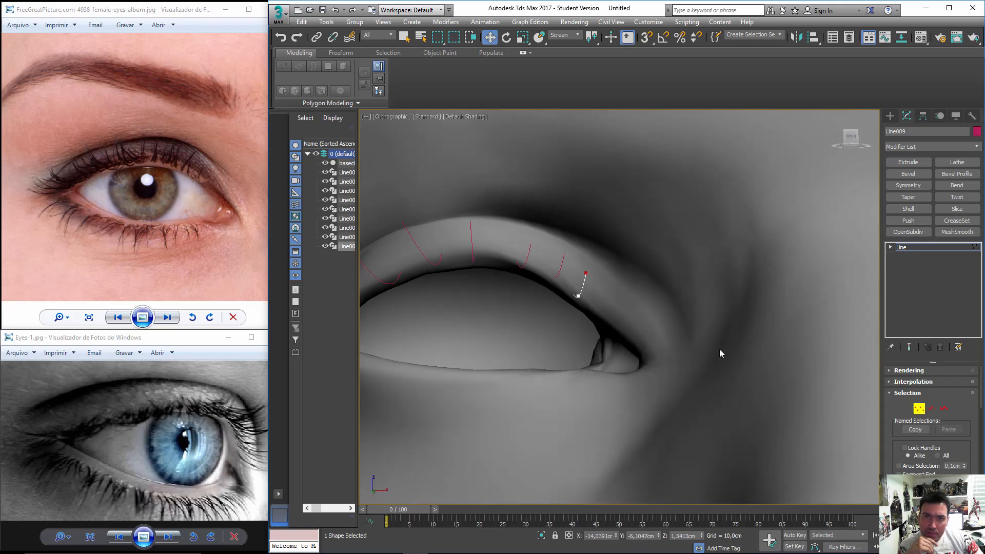
alt+middle_drag(581, 299, 725, 339)
click(918, 409)
Move the root vertex of the lash beside the nose-side one against the eyelid's edge and finish editing its vertices.
click(573, 277)
click(919, 409)
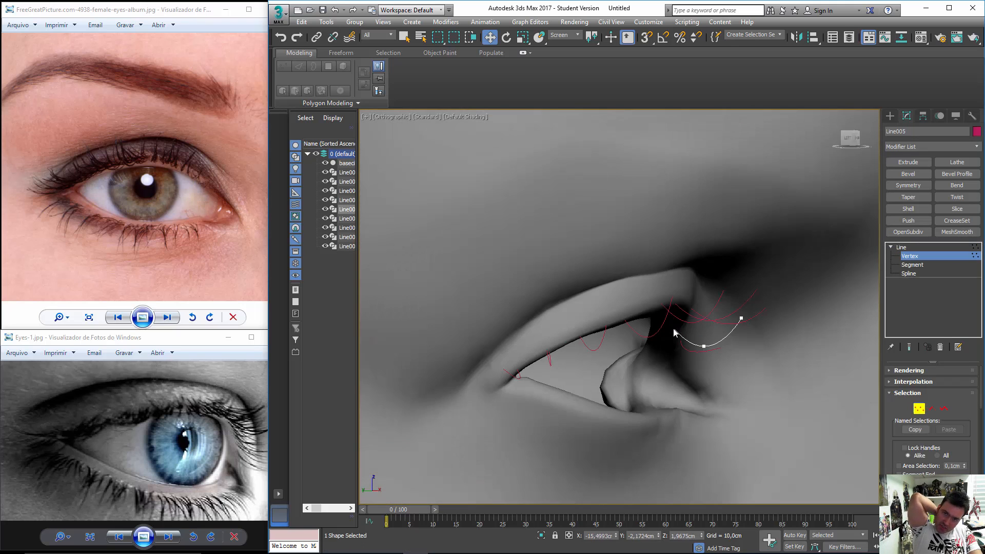
drag(674, 329, 682, 330)
mouse_move(682, 330)
alt+middle_down()
mouse_move(660, 314)
mouse_move(667, 336)
mouse_move(565, 209)
mouse_move(563, 233)
mouse_move(719, 287)
mouse_move(660, 303)
mouse_move(759, 313)
alt+middle_up()
key(1)
click(669, 341)
key(1)
key(1)
Draw a three-point line in the Left view, starting at the lower eyelid's edge and sloping forward and down.
scroll(659, 338, down, 3)
scroll(719, 288, down, 4)
scroll(660, 303, up, 3)
click(890, 116)
click(911, 186)
key(l)
click(570, 266)
click(599, 271)
click(625, 287)
right_click(634, 303)
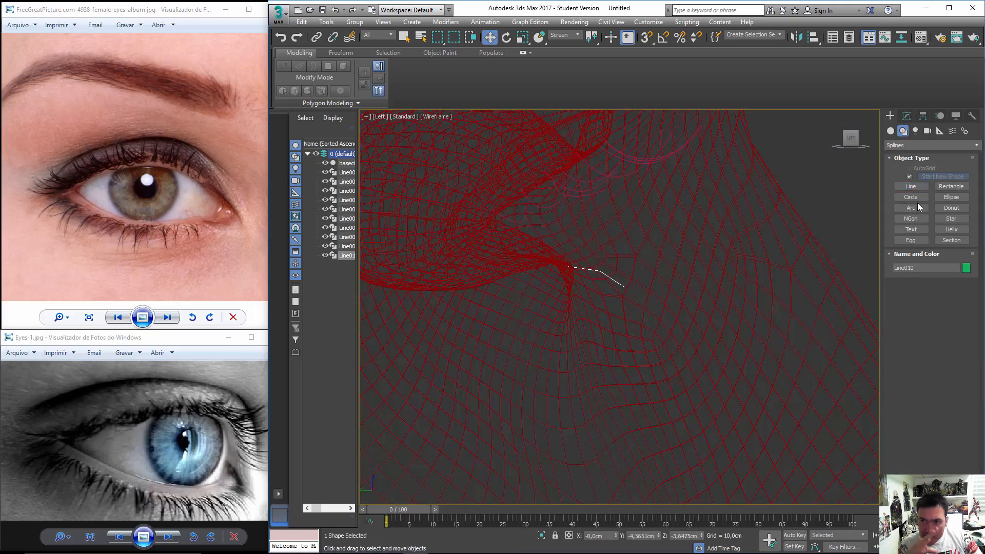
Convert the new line's vertices to a curved vertex type so the lash bends smoothly.
click(906, 116)
key(1)
right_click(597, 272)
click(572, 191)
key(1)
Move the new lash across to the lower eyelid beneath the upper lashes and show the viewport in Default Shading.
scroll(598, 287, down, 7)
alt+middle_drag(597, 287, 662, 328)
alt+middle_drag(662, 364, 620, 352)
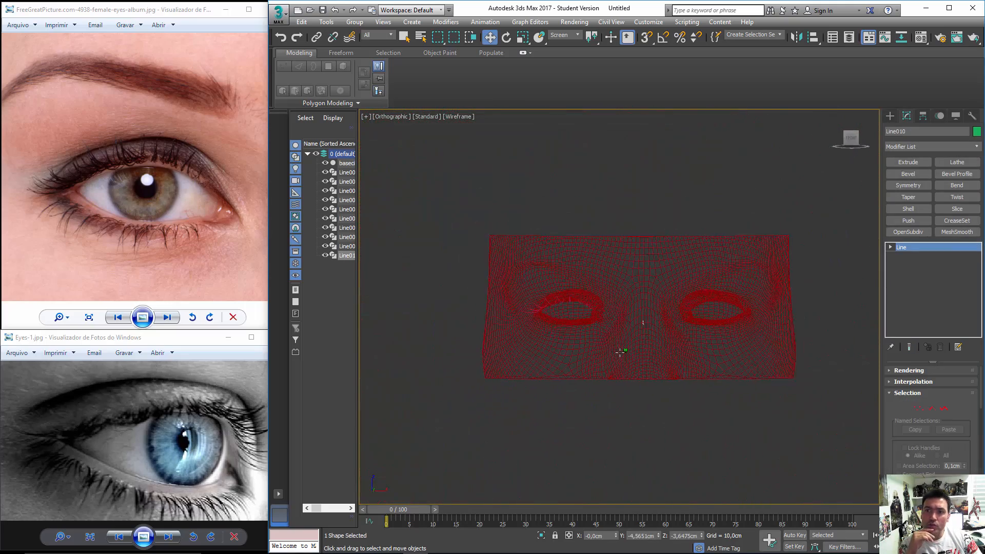
key(space)
drag(620, 352, 541, 353)
alt+middle_drag(542, 353, 576, 334)
scroll(576, 334, up, 5)
key(F3)
key(F4)
mouse_move(611, 364)
alt+middle_down()
mouse_move(552, 389)
mouse_move(624, 357)
mouse_move(618, 342)
mouse_move(463, 347)
mouse_move(481, 372)
mouse_move(541, 375)
alt+middle_up()
scroll(590, 374, up, 3)
key(1)
scroll(623, 357, down, 3)
scroll(464, 348, up, 4)
scroll(705, 373, down, 3)
key(1)
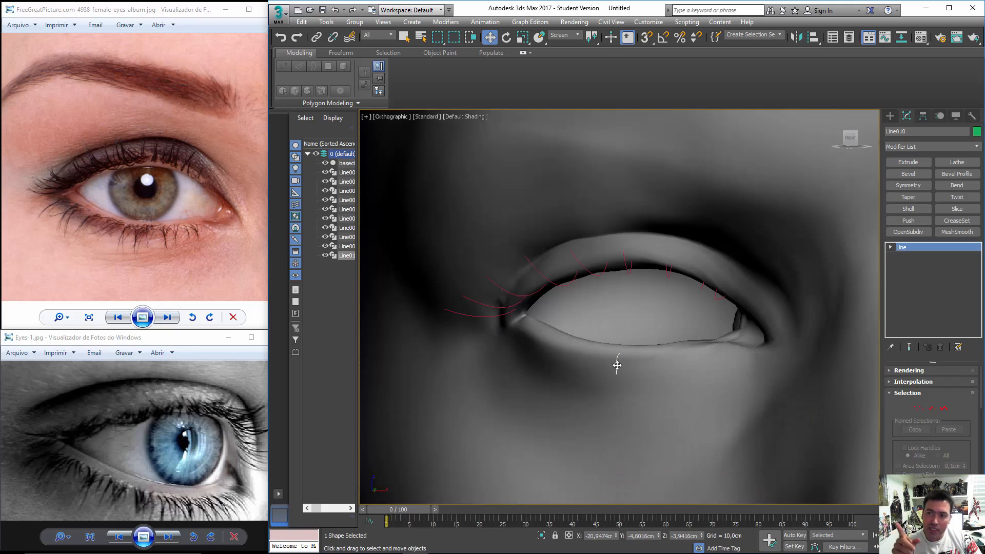
Copy the lower lash twice toward the outer eye corner and twice toward the inner corner.
shift+drag(615, 365, 525, 334)
key(Return)
key(Return)
click(616, 369)
key(Return)
shift+drag(617, 369, 688, 361)
key(Return)
Adjust the vertices of the outermost lower lash so it fans outward from the eye corner.
click(523, 346)
key(1)
mouse_move(523, 345)
alt+middle_down()
mouse_move(553, 339)
mouse_move(536, 336)
mouse_move(564, 201)
mouse_move(501, 246)
mouse_move(550, 284)
mouse_move(514, 301)
mouse_move(523, 267)
mouse_move(574, 295)
alt+middle_up()
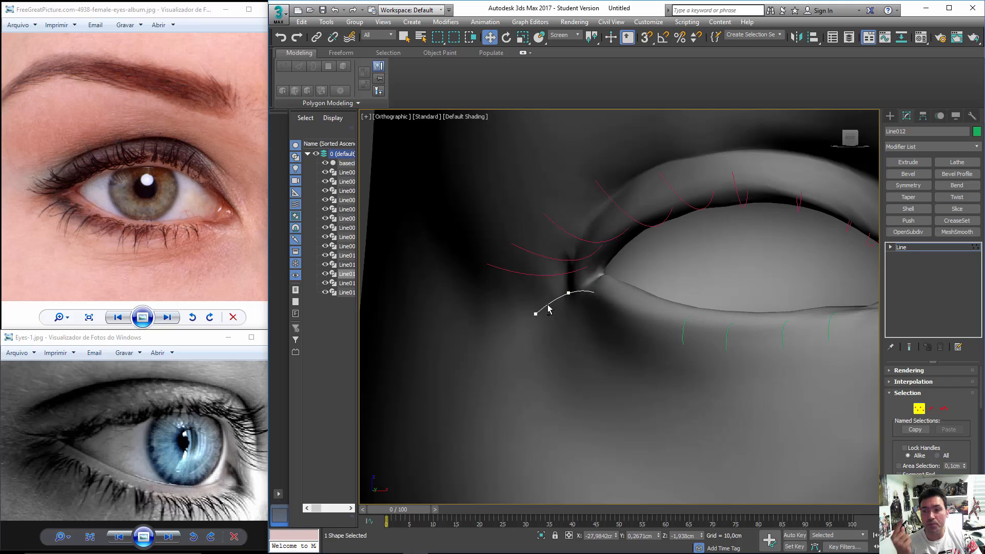
scroll(548, 309, down, 5)
alt+middle_drag(610, 325, 544, 271)
key(1)
Adjust the vertices of the second lower lash from the outer corner so it slants outward from the eyelid's edge.
scroll(570, 295, up, 3)
click(569, 293)
key(1)
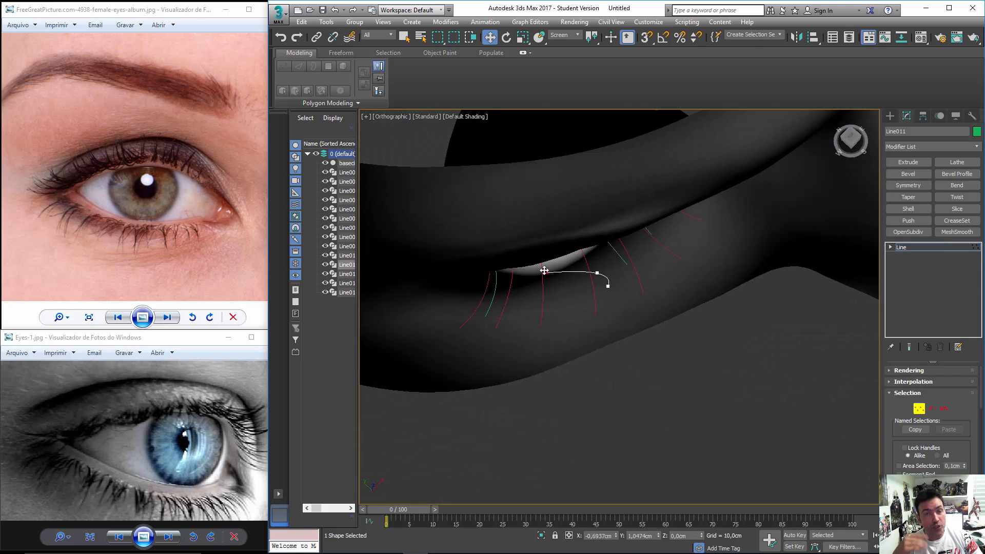
alt+middle_drag(535, 308, 558, 245)
key(1)
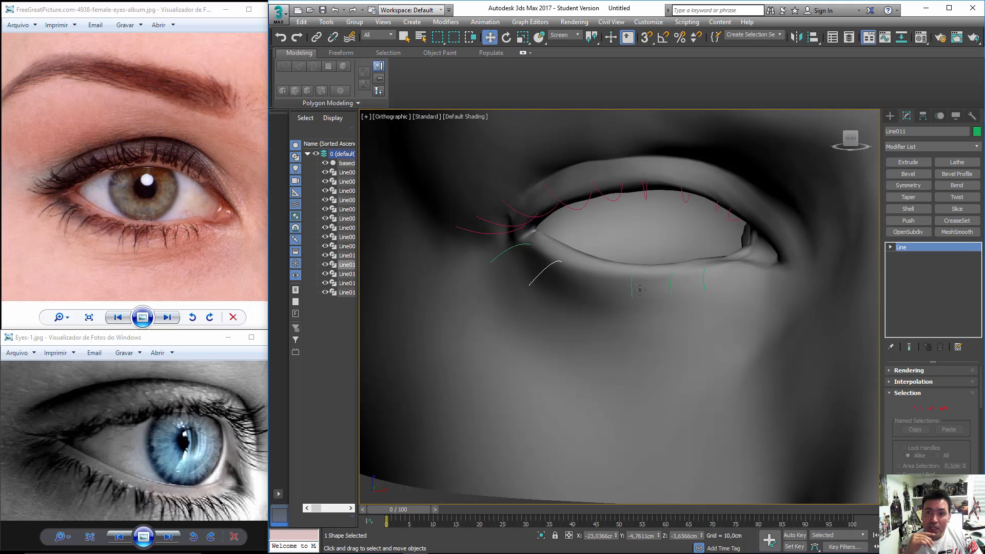
Adjust the vertices of the middle lower lash so its root meets the eyelid and its tip leans outward.
click(643, 292)
key(1)
mouse_move(645, 295)
alt+middle_down()
mouse_move(664, 330)
mouse_move(645, 287)
alt+middle_up()
drag(646, 287, 649, 284)
alt+middle_drag(649, 284, 524, 296)
drag(524, 295, 527, 300)
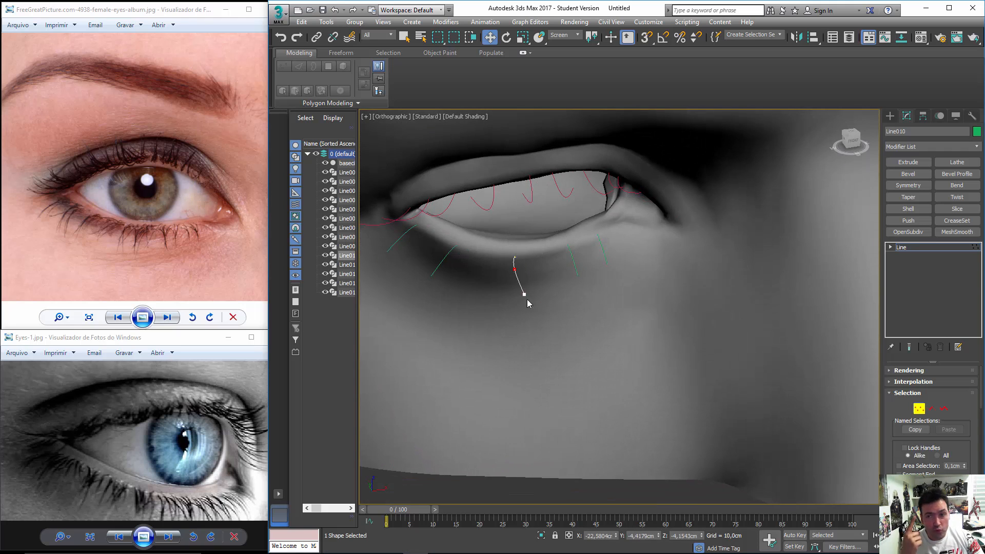
alt+middle_drag(527, 300, 514, 322)
scroll(552, 301, down, 4)
key(1)
Reposition the vertices of the lower lash next to the middle one, on the nose side, against the eyelid.
click(554, 297)
key(1)
scroll(554, 297, up, 4)
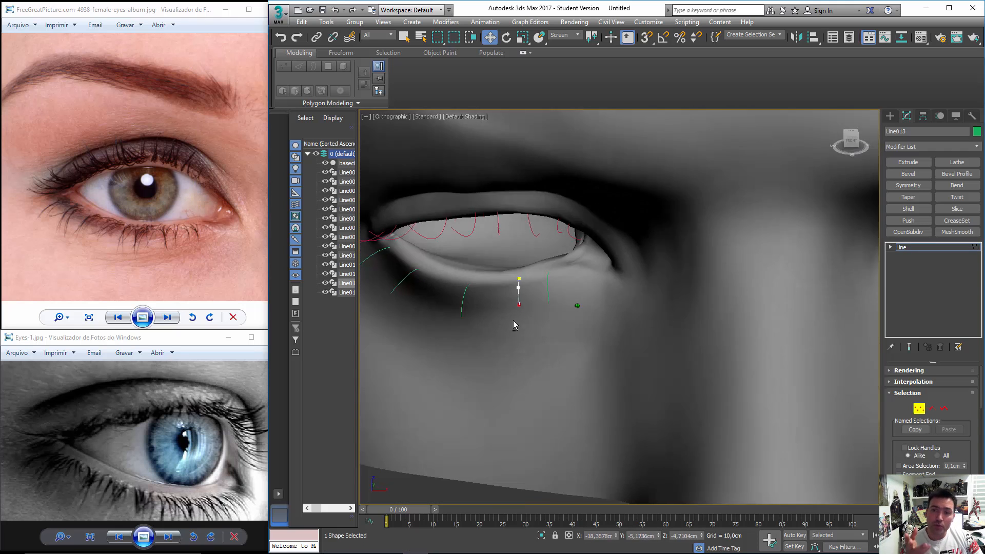
drag(520, 294, 521, 301)
alt+middle_drag(521, 301, 564, 282)
drag(519, 282, 514, 282)
alt+middle_drag(513, 281, 503, 295)
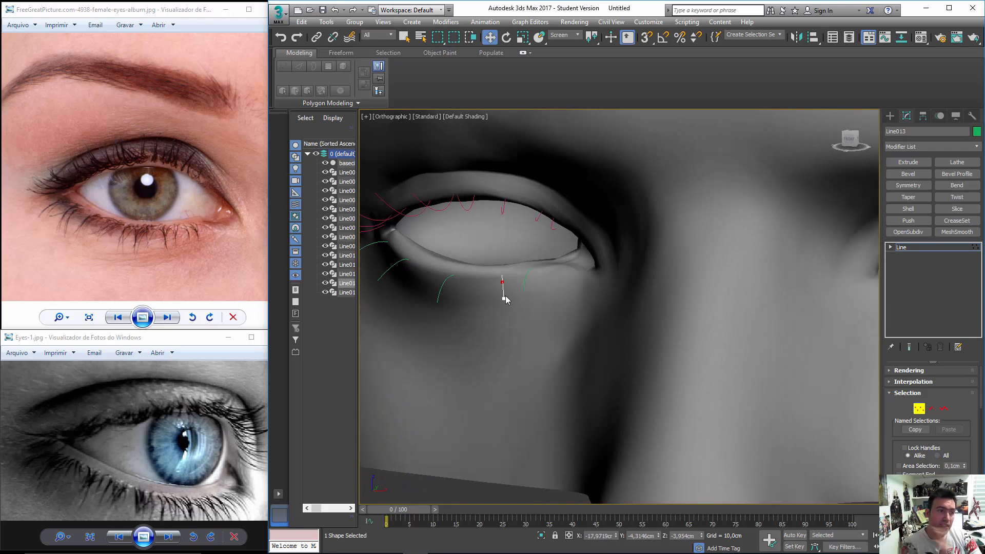
key(1)
Adjust the vertices of the innermost lower lash so it follows the eyelid and tilts toward the nose.
click(526, 277)
key(1)
drag(528, 273, 531, 277)
alt+middle_drag(531, 277, 587, 276)
drag(557, 277, 534, 277)
mouse_move(535, 277)
alt+middle_down()
mouse_move(522, 266)
mouse_move(533, 280)
alt+middle_up()
drag(534, 279, 535, 277)
key(1)
Copy a lower lash into the gap on the nose side of the middle one and adjust the copy's vertices.
scroll(599, 354, down, 3)
middle_drag(599, 354, 605, 376)
key(Return)
shift+drag(553, 318, 595, 329)
scroll(576, 325, up, 2)
scroll(586, 357, up, 3)
key(1)
drag(595, 287, 598, 288)
alt+middle_drag(598, 287, 622, 259)
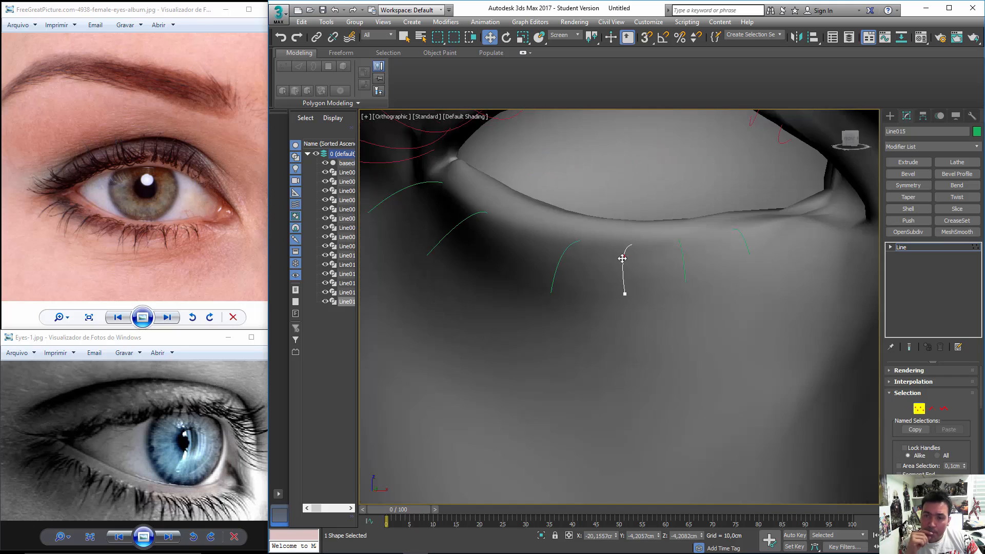
key(1)
Make four more lash copies to fill the gaps along the outer half of the lower eyelid.
scroll(621, 295, down, 4)
middle_drag(571, 313, 563, 332)
scroll(554, 308, up, 2)
click(528, 276)
mouse_move(526, 277)
shift+mouse_down()
mouse_move(552, 287)
mouse_move(481, 260)
shift+mouse_up()
key(Return)
click(592, 306)
key(Return)
key(Return)
key(Return)
Adjust the vertices of the two new lashes nearest the outer corner so they follow the lower eyelid's edge.
key(1)
alt+middle_drag(481, 260, 473, 273)
drag(455, 263, 473, 280)
key(1)
click(479, 259)
key(1)
alt+middle_drag(499, 251, 527, 252)
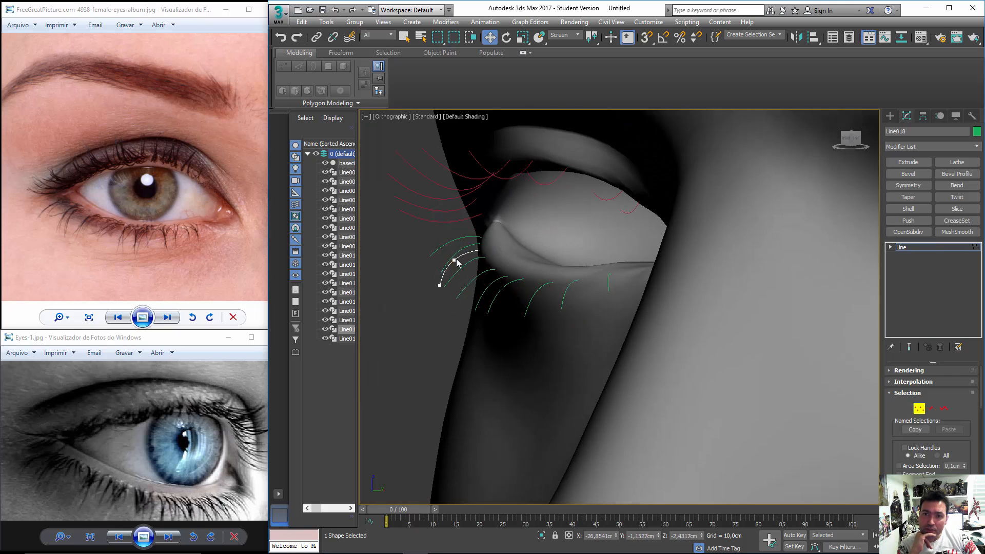
alt+middle_drag(439, 290, 532, 297)
key(1)
Refine the vertices of two neighboring lower lashes at the outer eye corner.
click(455, 251)
key(1)
key(1)
click(442, 244)
key(1)
key(1)
Edit the vertices of the next two lower lashes toward the middle, shifting the tip of the second one.
click(519, 272)
key(1)
key(1)
click(519, 289)
key(1)
drag(511, 299, 529, 295)
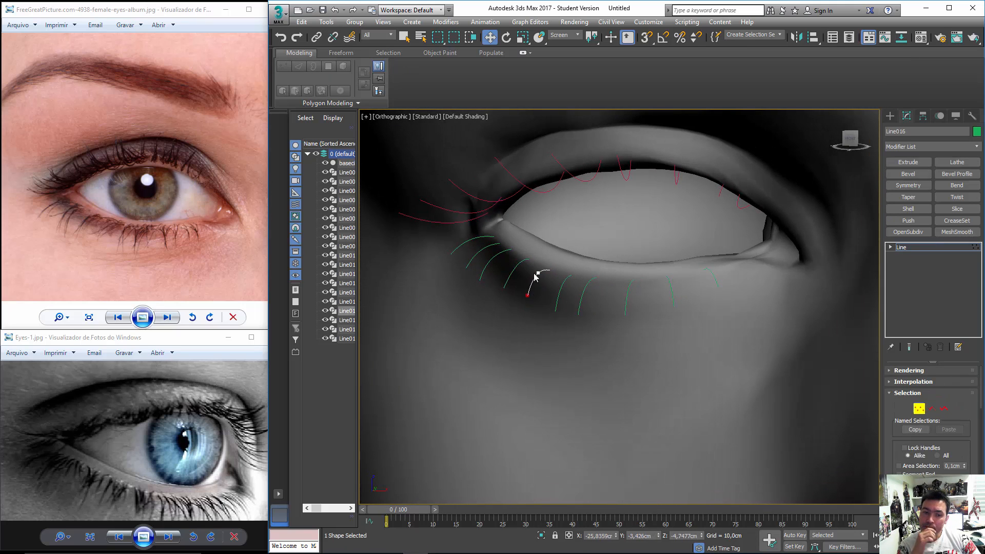
key(1)
Edit the vertices of the two lower lashes nearest the middle, nudging the tip of the second, and finish vertex editing.
click(557, 303)
key(1)
key(1)
click(581, 302)
key(1)
drag(579, 314, 585, 313)
key(1)
scroll(610, 308, down, 5)
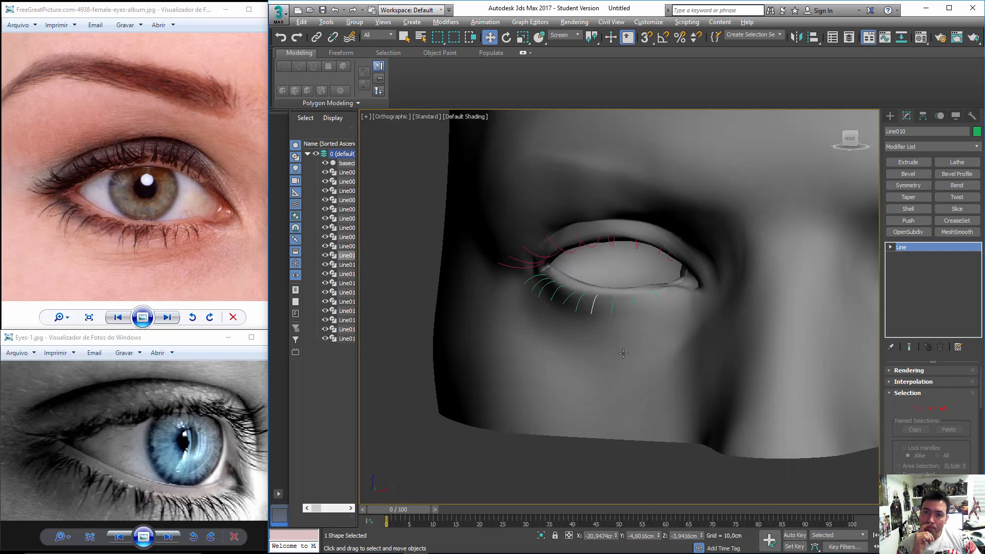
Select all objects and examine how the upper and lower lashes are distributed around the eye.
mouse_move(623, 354)
alt+middle_down()
mouse_move(641, 349)
mouse_move(632, 345)
alt+middle_up()
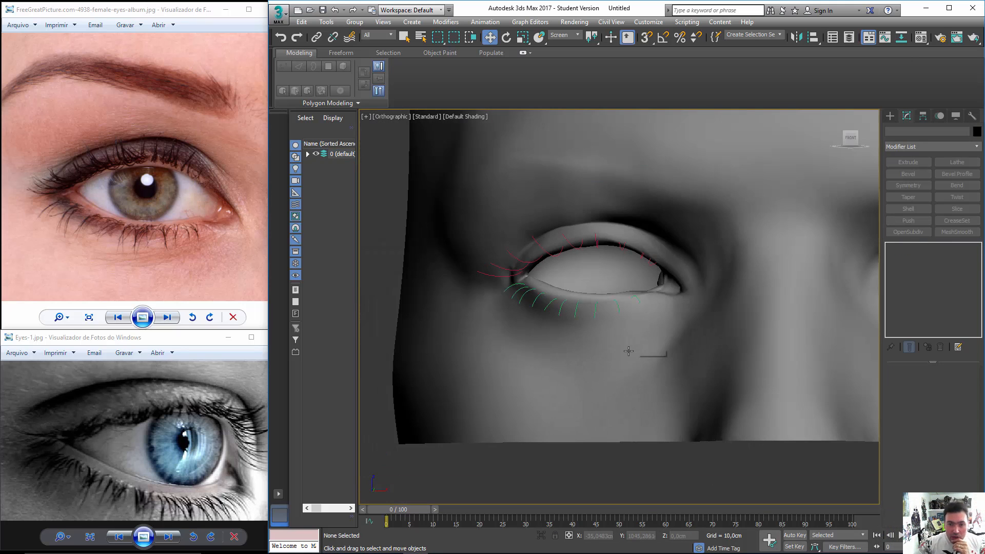
scroll(658, 369, down, 3)
drag(661, 333, 664, 336)
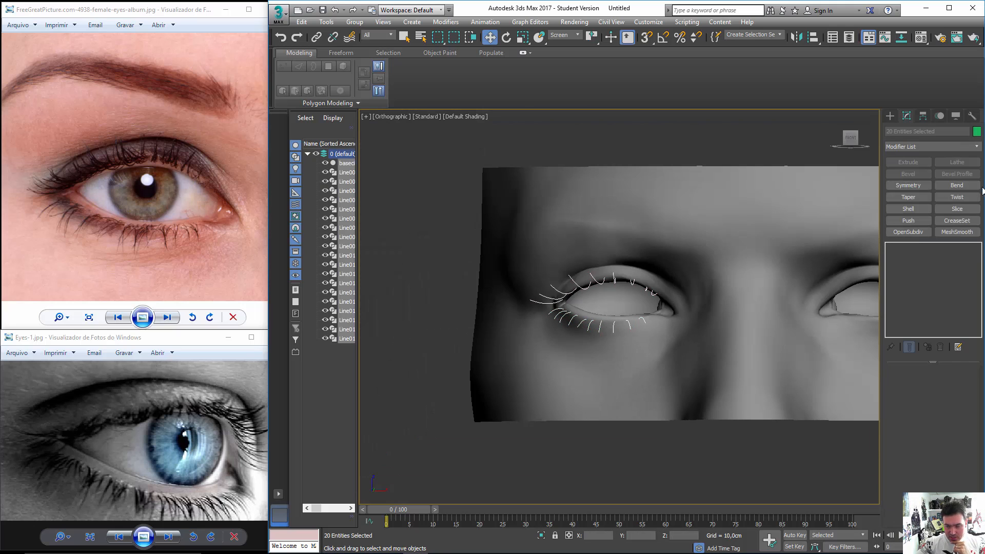
scroll(730, 313, up, 5)
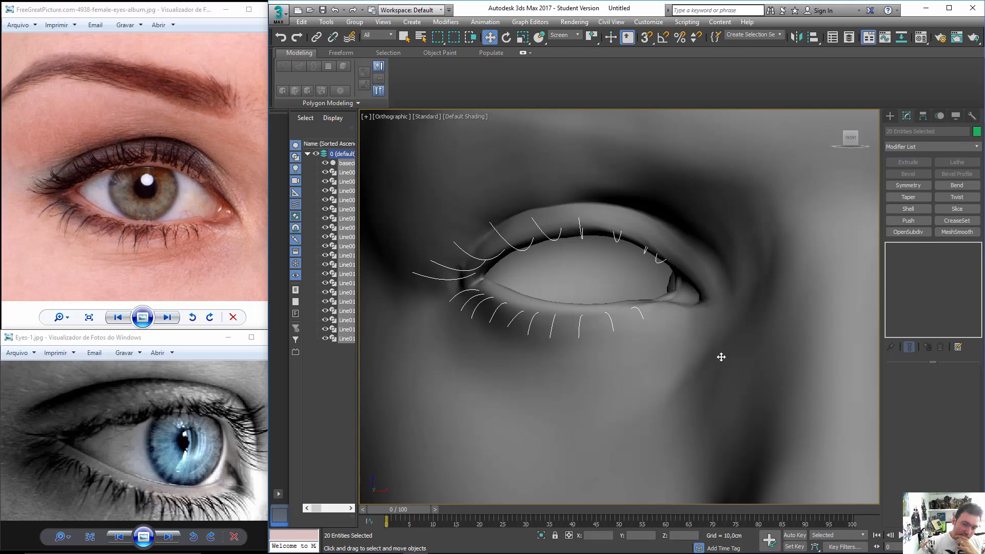
mouse_move(719, 354)
middle_down()
mouse_move(713, 364)
mouse_move(722, 365)
middle_up()
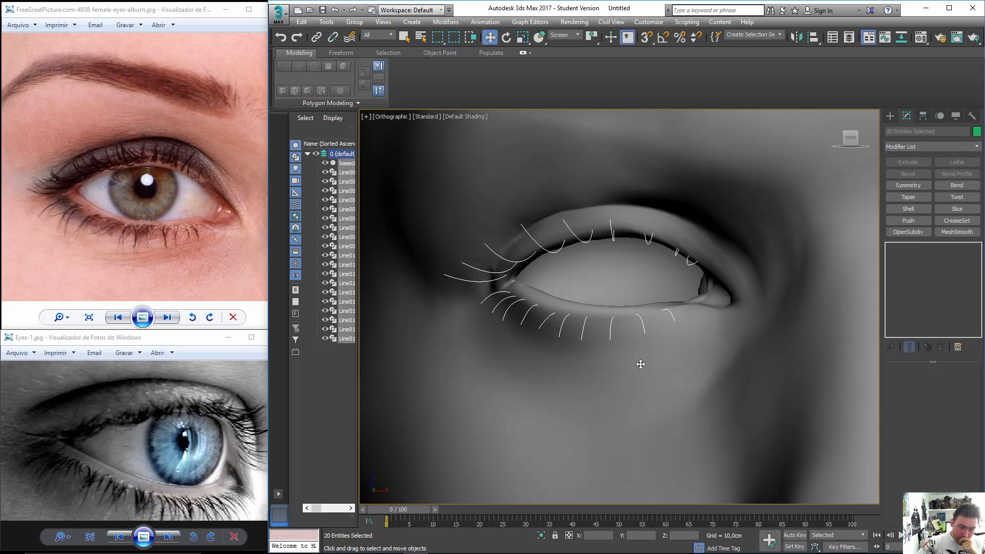
middle_drag(644, 364, 678, 352)
Adjust the tip vertex of the third lower lash from the outer corner and finish editing its vertices.
click(542, 315)
click(540, 313)
scroll(678, 352, up, 2)
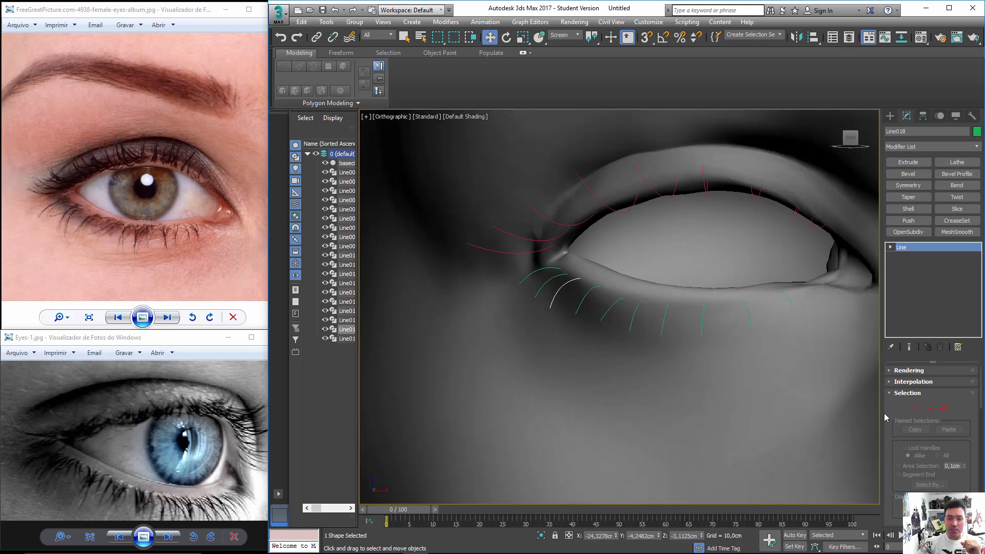
click(917, 409)
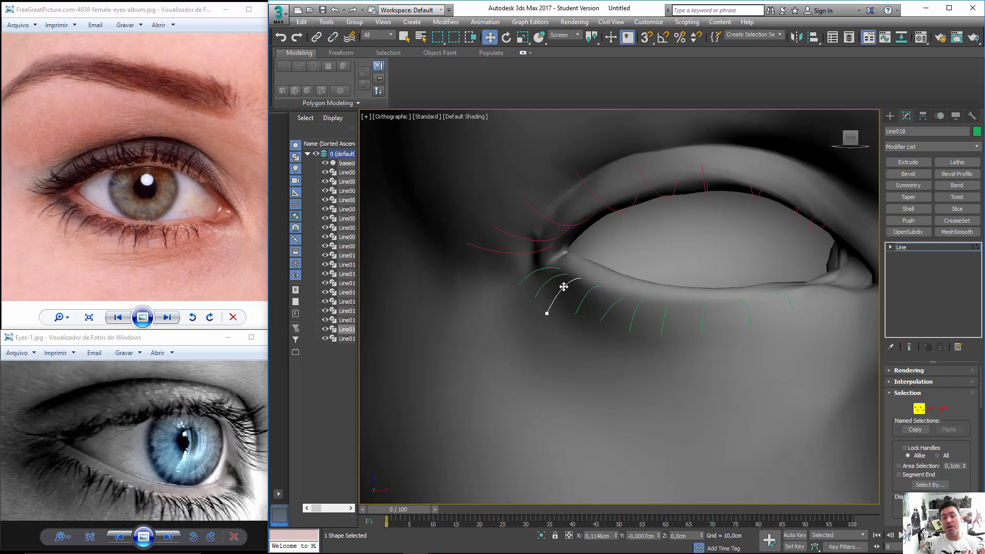
click(547, 314)
alt+middle_drag(548, 311, 577, 325)
click(920, 414)
scroll(577, 325, up, 3)
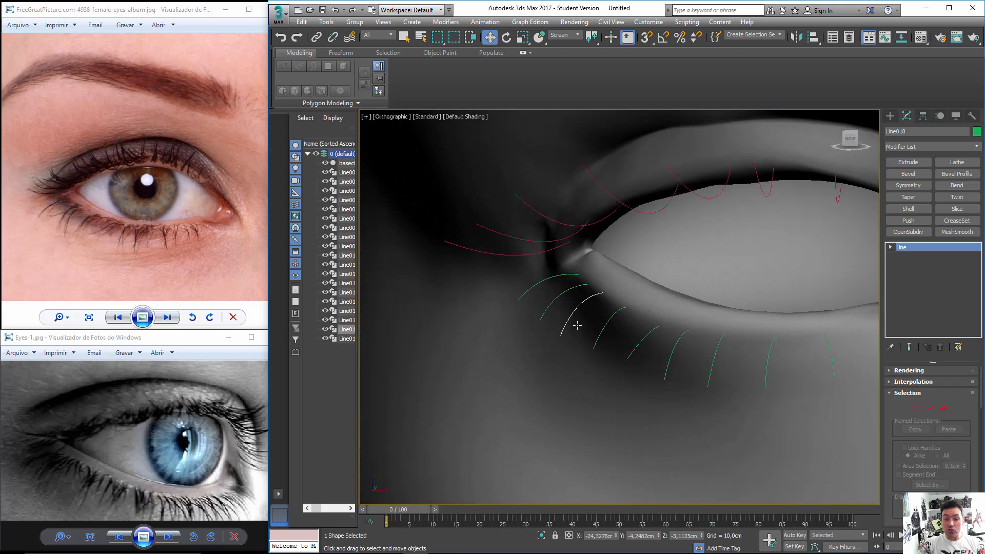
Select the outermost lower lash and edit its vertices at the eye corner.
click(539, 283)
key(1)
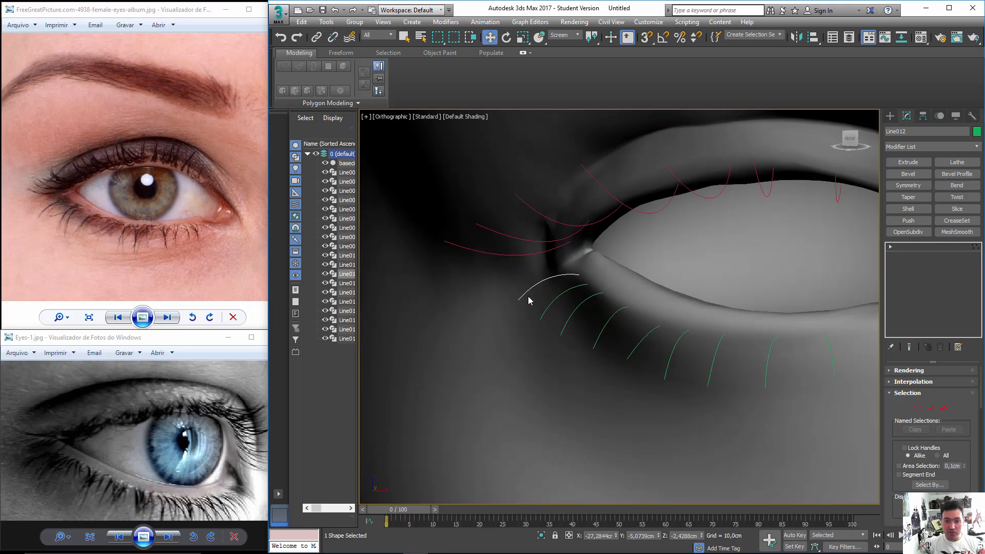
drag(522, 302, 551, 281)
alt+middle_drag(563, 323, 638, 328)
click(919, 410)
Copy the upper lash just outside the eyelid's middle into the gap on its outer side.
alt+middle_drag(576, 312, 585, 212)
click(586, 214)
middle_drag(595, 246, 605, 273)
click(597, 276)
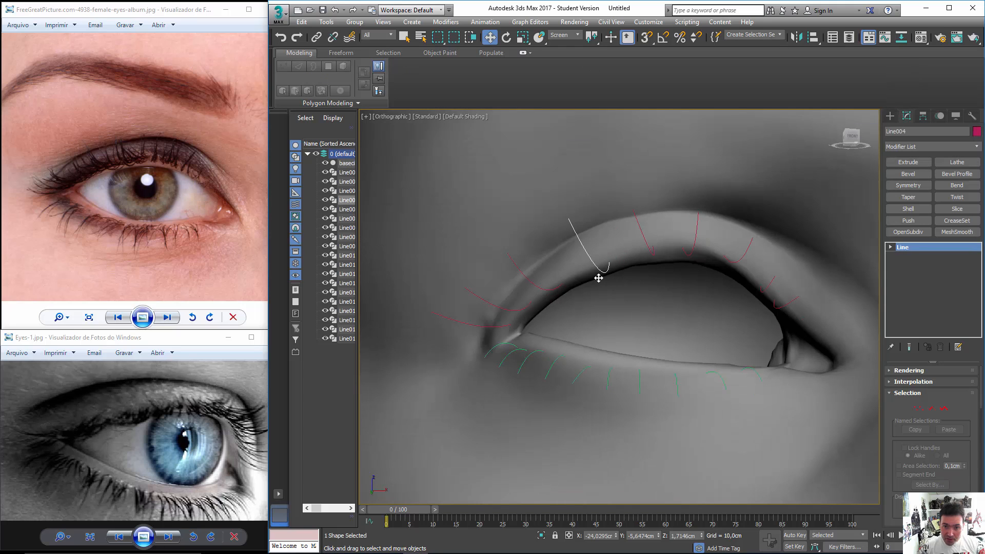
drag(581, 281, 579, 284)
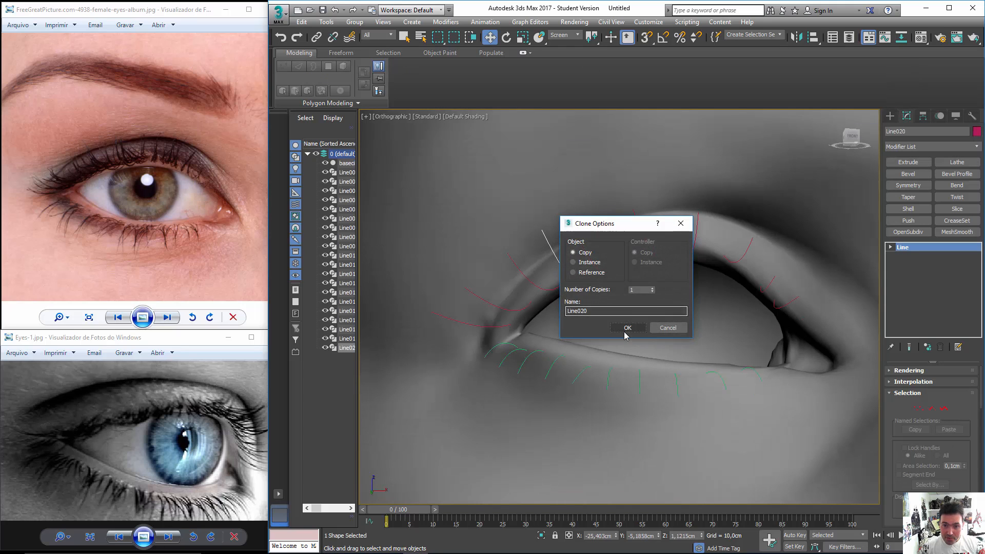
click(627, 334)
Copy the same original upper lash into the gap on its nose side.
mouse_move(583, 282)
alt+middle_down()
mouse_move(595, 275)
mouse_move(571, 374)
alt+middle_up()
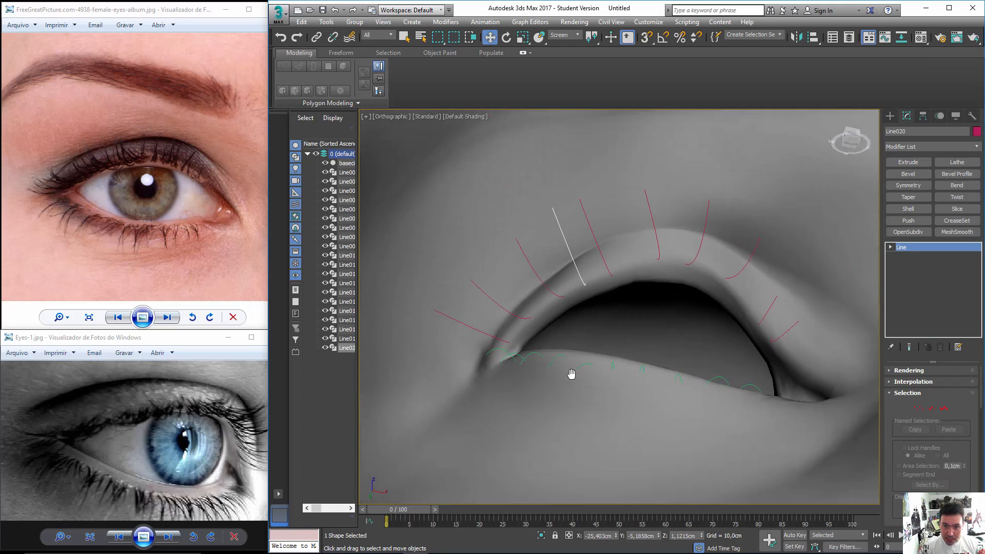
scroll(572, 349, up, 4)
middle_drag(567, 314, 593, 277)
click(596, 277)
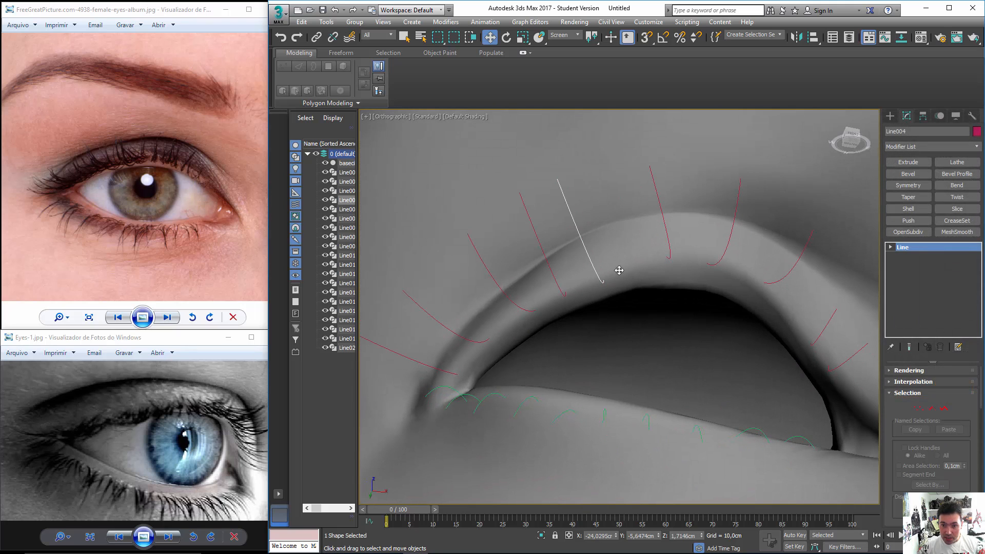
shift+drag(596, 277, 632, 262)
click(634, 325)
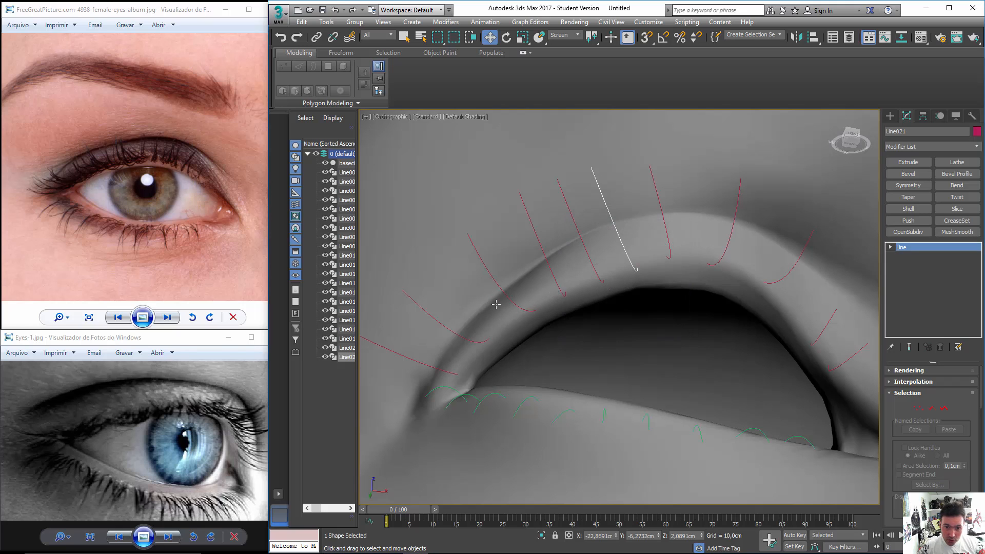
Copy two of the outer upper lashes into the gaps toward the outer eye corner.
click(519, 304)
shift+drag(519, 304, 443, 367)
key(Return)
click(472, 340)
click(641, 329)
Copy an upper lash on the nose side of the eyelid's middle toward the inner eye corner.
alt+middle_drag(563, 360, 559, 411)
mouse_move(559, 411)
middle_down()
mouse_move(563, 356)
mouse_move(482, 307)
middle_up()
middle_drag(591, 360, 595, 302)
scroll(589, 284, up, 3)
mouse_move(599, 314)
shift+mouse_down()
mouse_move(631, 311)
mouse_move(696, 350)
shift+mouse_up()
click(643, 327)
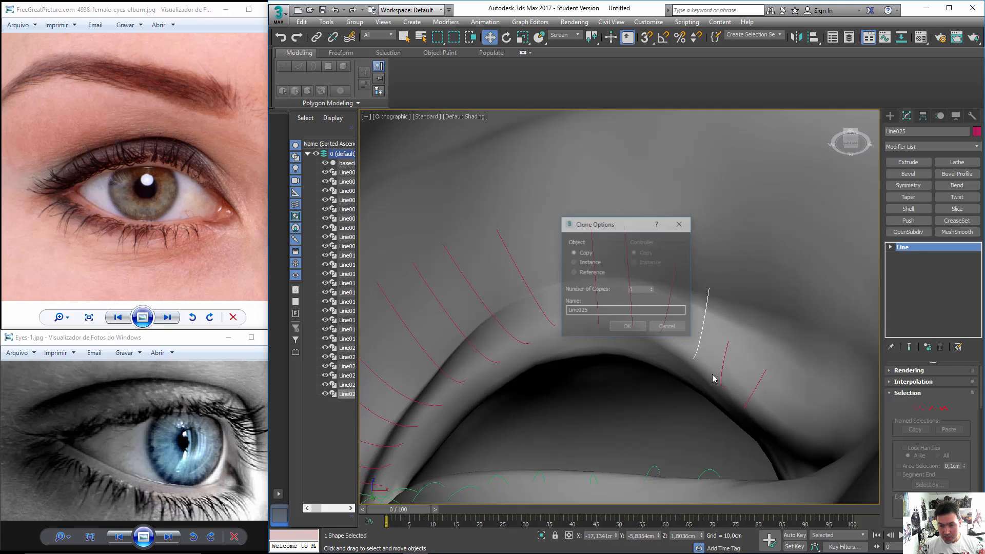
Undo the last lash copy made near the inner eye corner of the upper eyelid.
click(626, 328)
scroll(612, 344, up, 5)
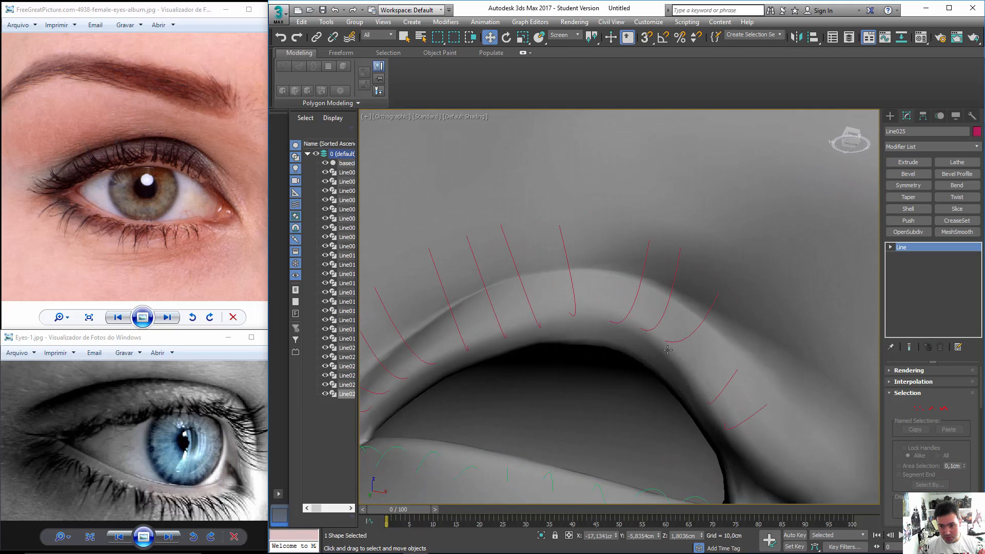
key(ctrl+z)
Copy the nose-side upper lash into the wide gap before the last two lashes at the inner eye corner.
shift+drag(612, 299, 629, 320)
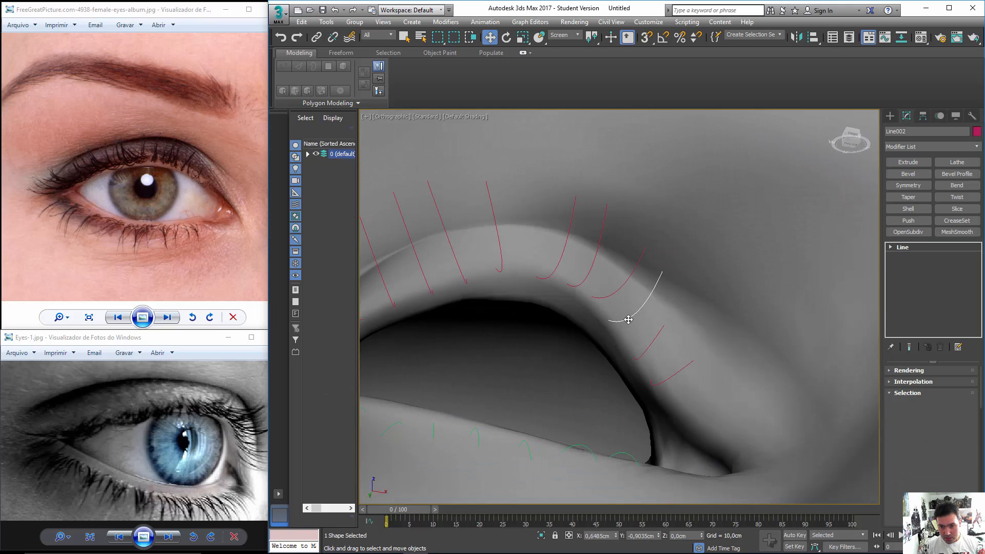
click(627, 328)
scroll(635, 378, down, 5)
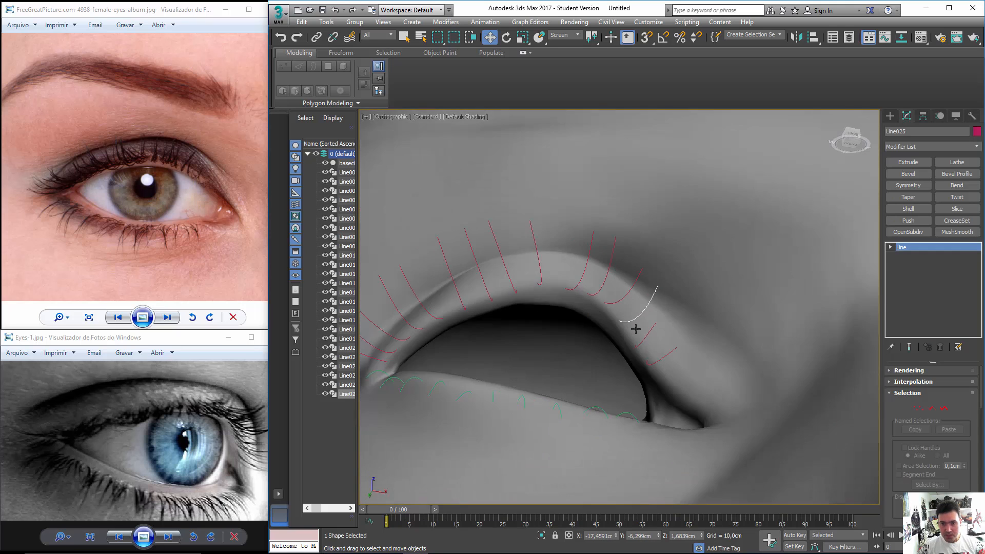
alt+middle_drag(594, 404, 564, 430)
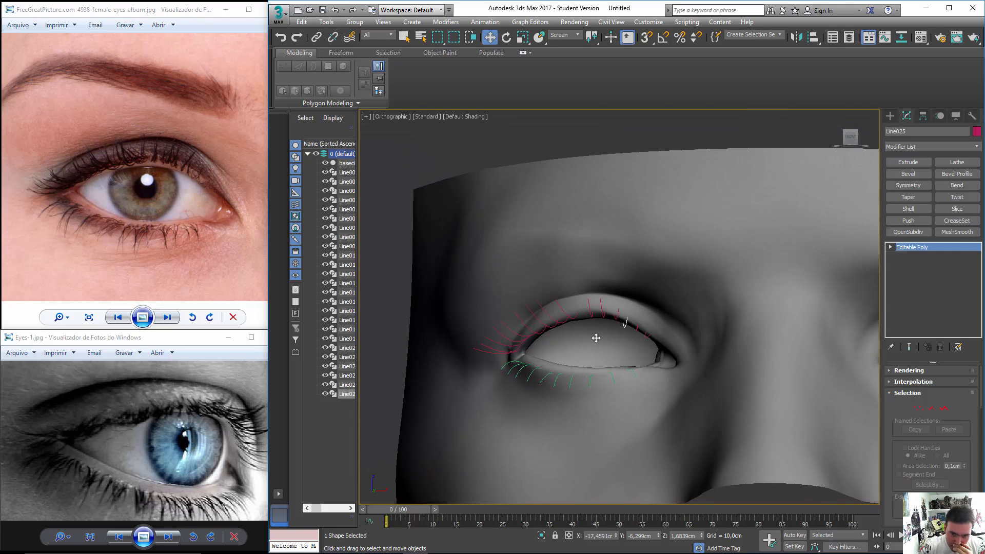
Examine how the lashes are distributed along the upper and lower eyelids in the front view.
click(595, 338)
scroll(613, 325, up, 2)
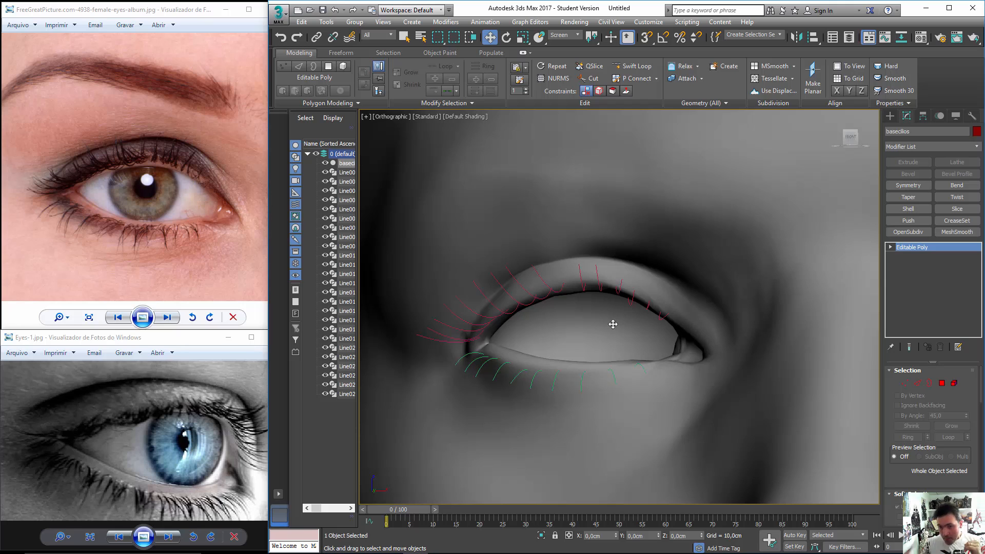
drag(888, 410, 886, 376)
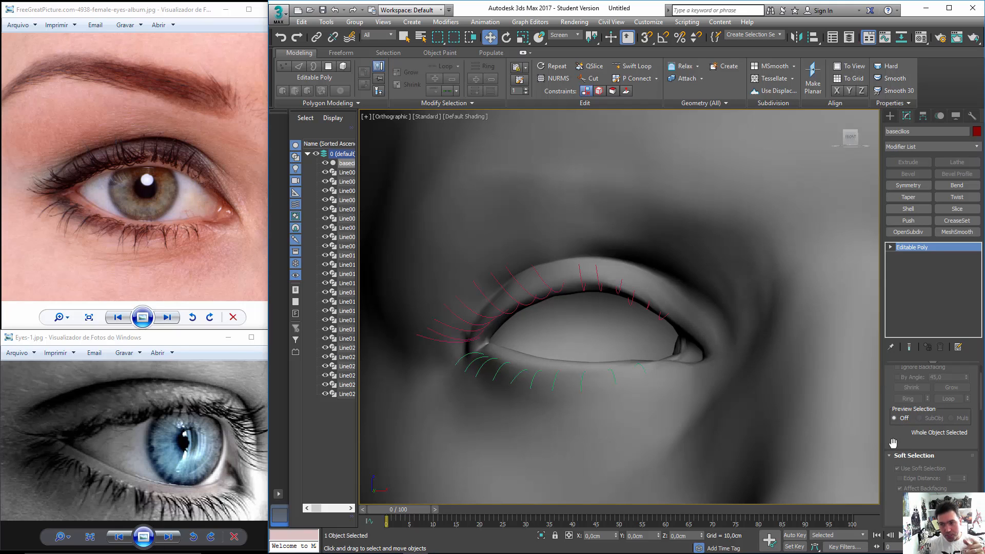
scroll(894, 443, up, 3)
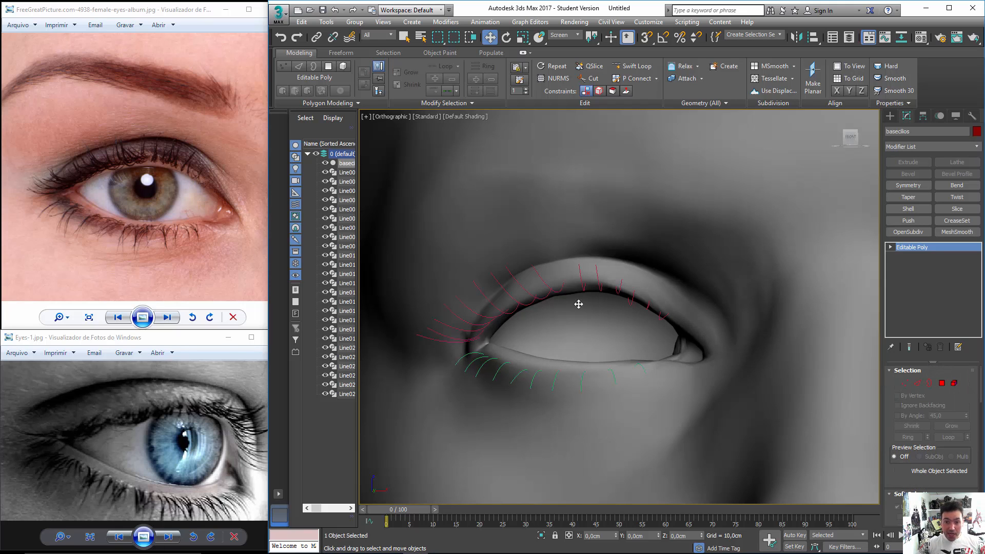
click(584, 285)
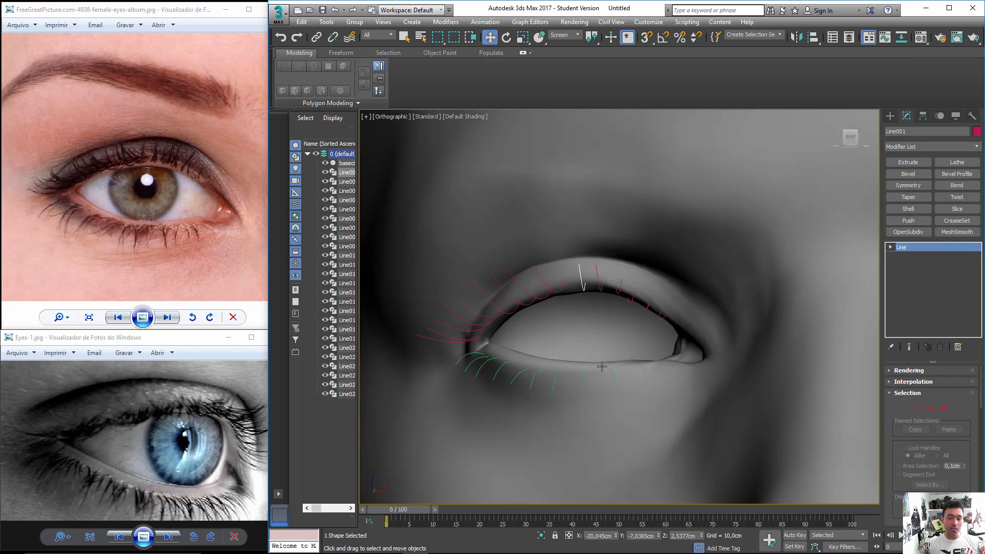
middle_drag(602, 366, 635, 366)
scroll(591, 293, down, 3)
click(592, 290)
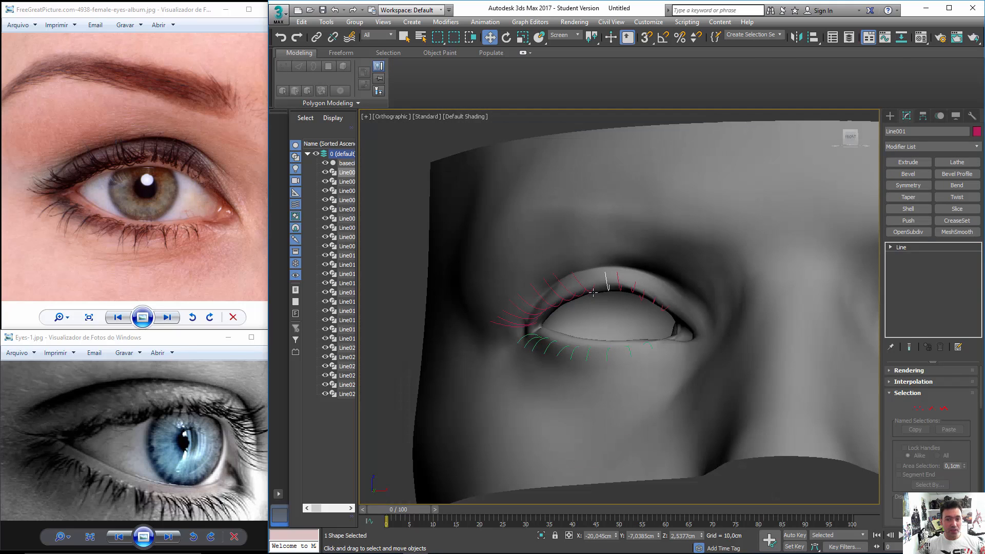
scroll(639, 338, up, 4)
scroll(670, 336, down, 2)
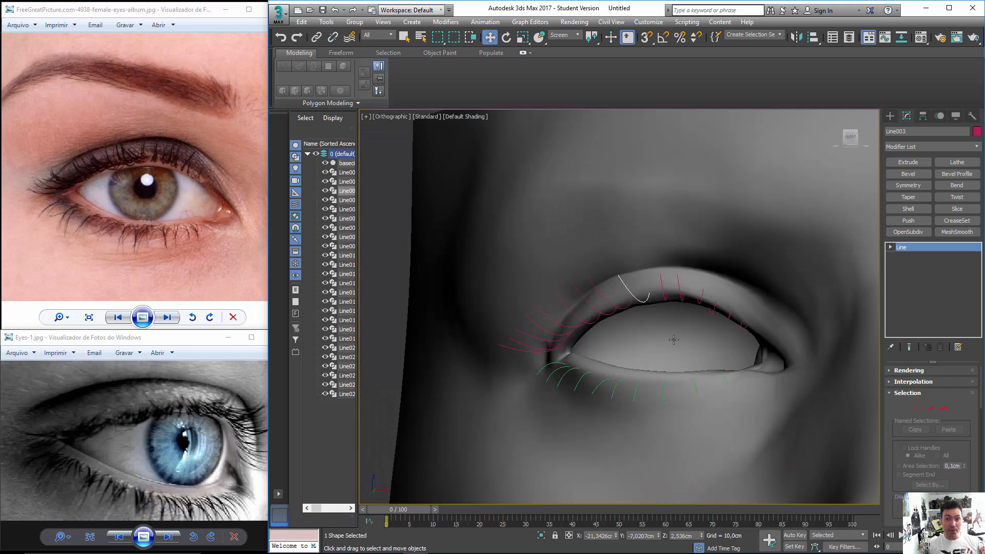
click(487, 395)
middle_drag(698, 396, 659, 361)
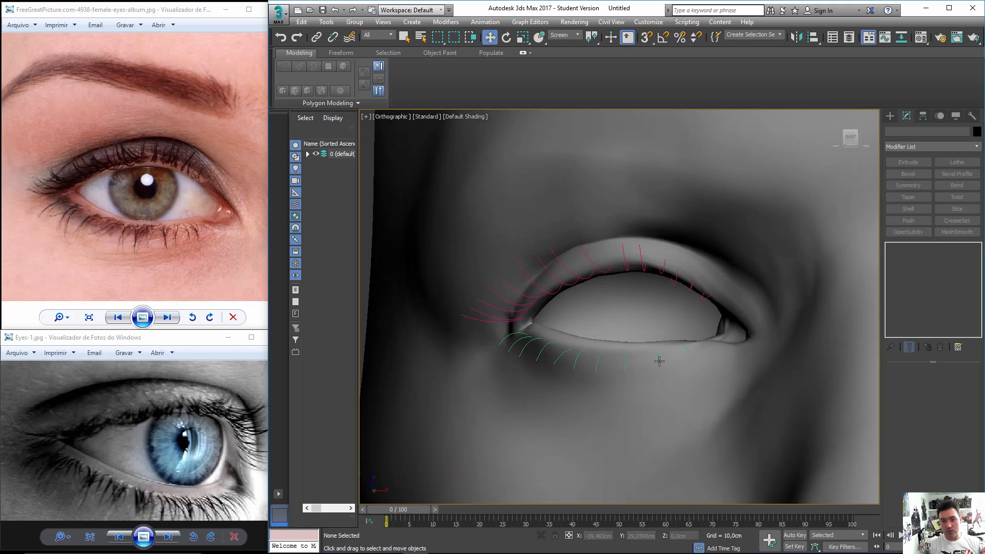
scroll(661, 361, up, 2)
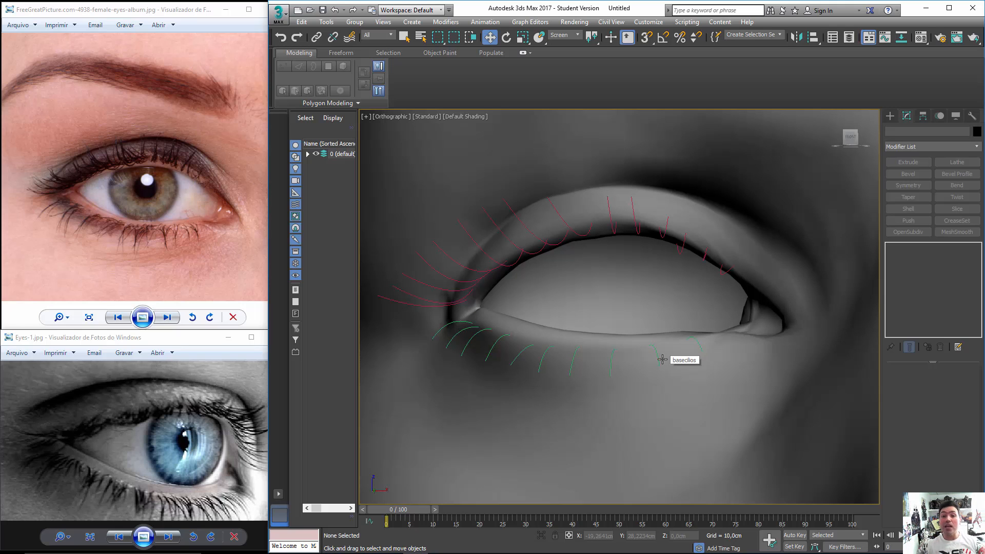
Shift the newly copied upper lash near the inner eye corner slightly so its root meets the eyelid edge.
click(680, 252)
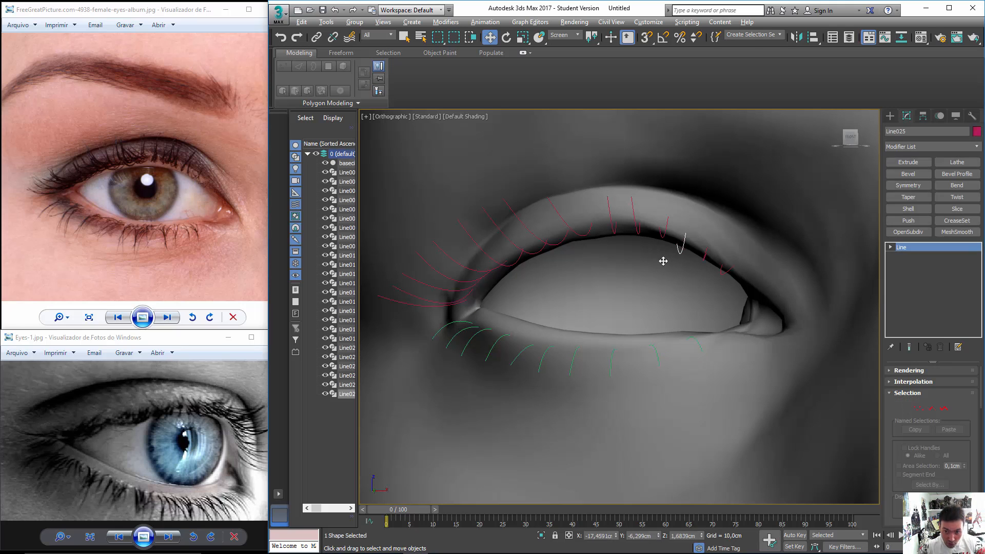
alt+middle_drag(663, 260, 718, 257)
drag(778, 257, 781, 253)
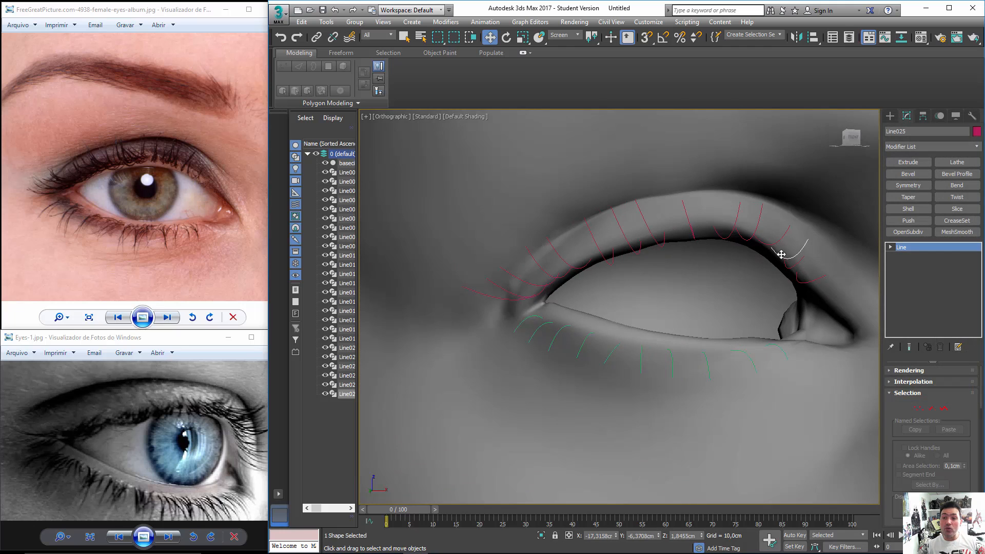
alt+middle_drag(661, 320, 624, 316)
scroll(639, 323, down, 2)
scroll(624, 315, up, 2)
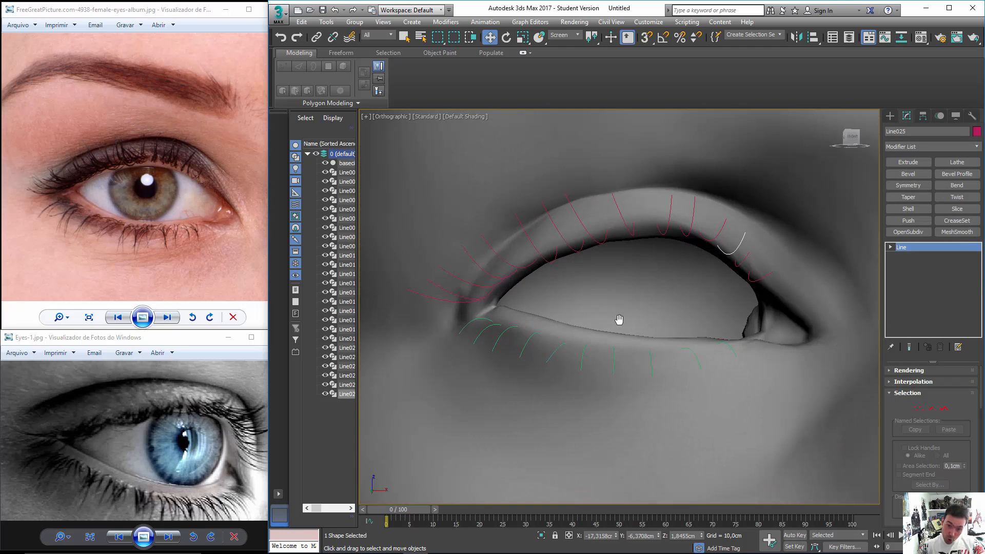
Set the object color of the new inner-corner lash and one upper lash on the eyelid's outer half to blue.
ctrl+click(585, 229)
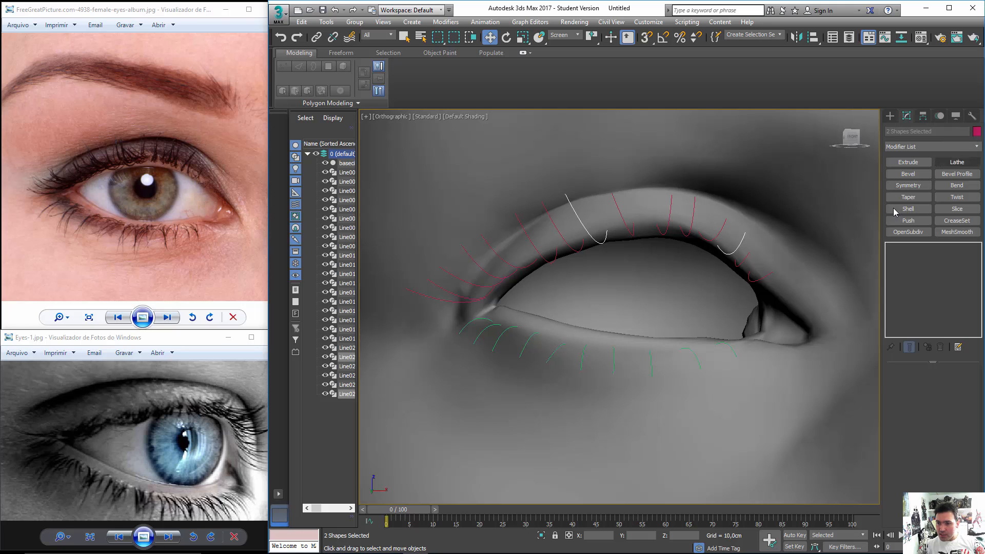
click(977, 131)
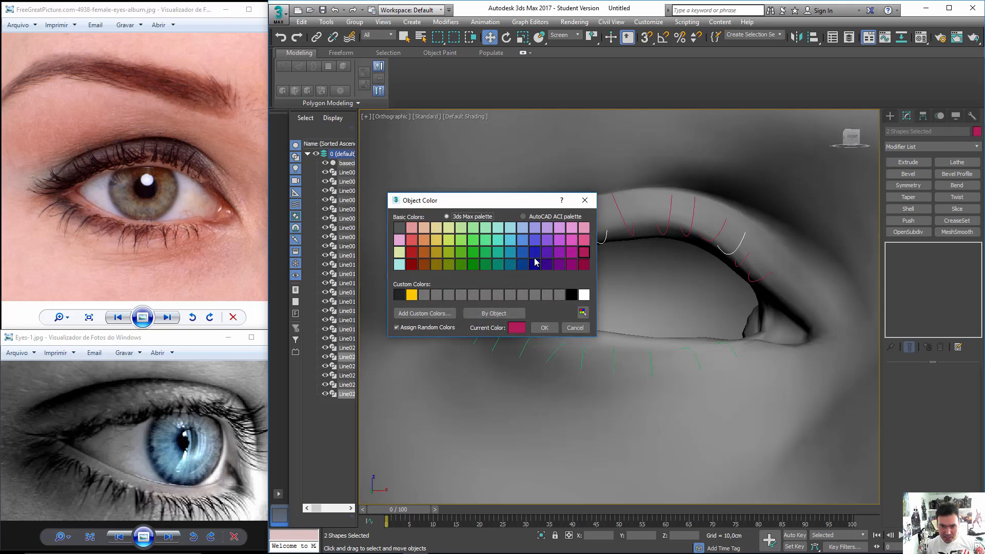
click(522, 241)
click(544, 328)
click(667, 313)
middle_drag(690, 299, 631, 330)
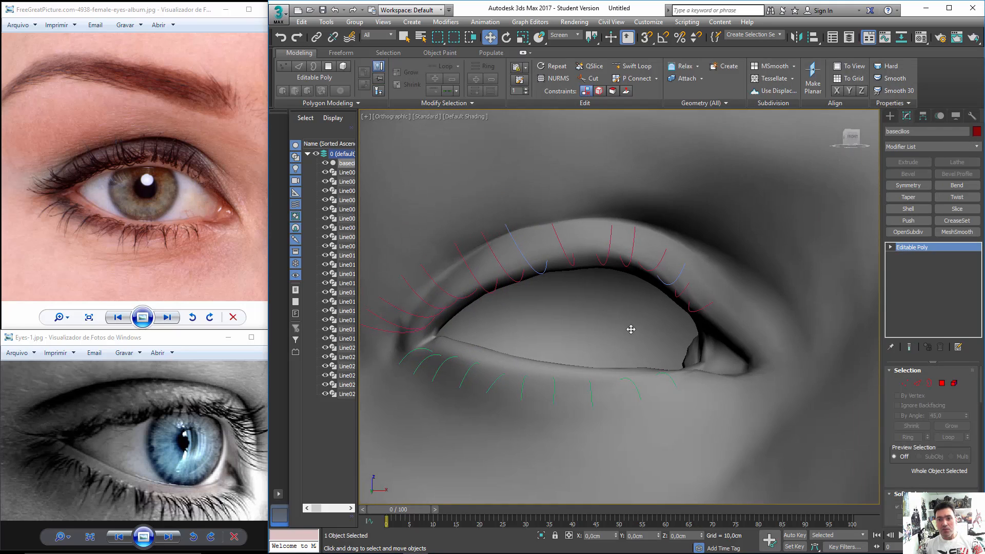
scroll(620, 315, up, 3)
scroll(664, 306, down, 2)
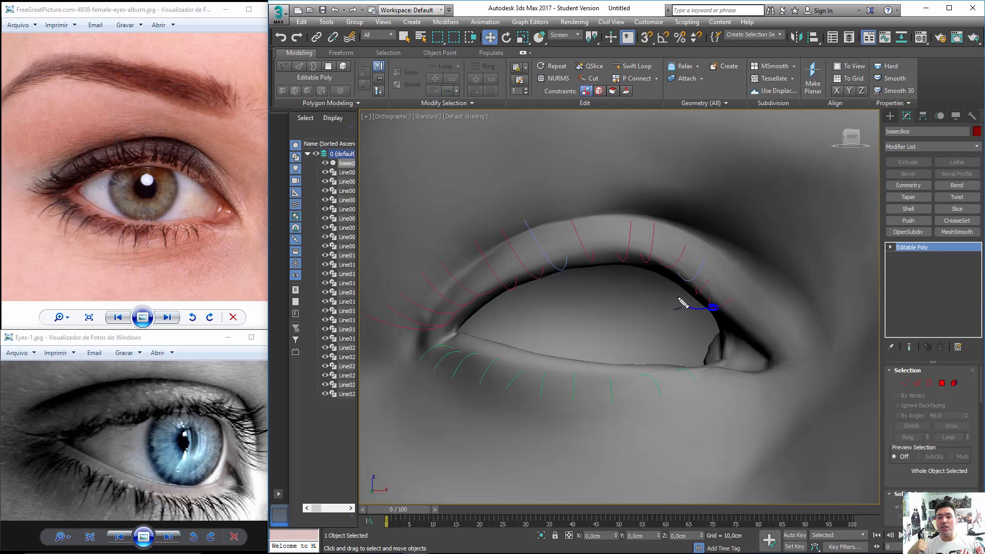
click(678, 279)
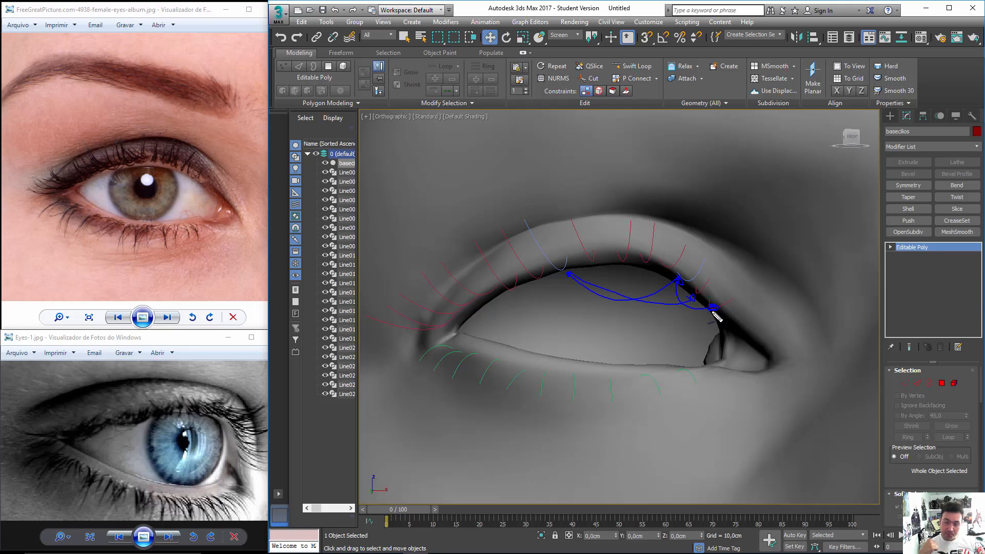
drag(577, 135, 602, 183)
drag(513, 149, 535, 199)
mouse_move(559, 143)
mouse_down()
mouse_move(586, 193)
mouse_move(570, 192)
mouse_up()
drag(531, 150, 548, 190)
key(ctrl+z)
key(ctrl+z)
key(ctrl+z)
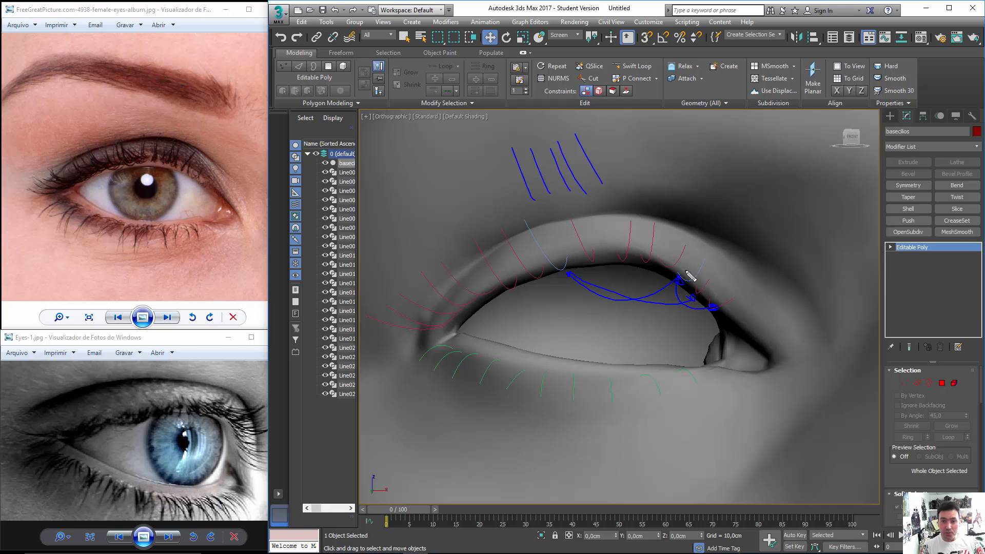
key(ctrl+z)
key(ctrl+z)
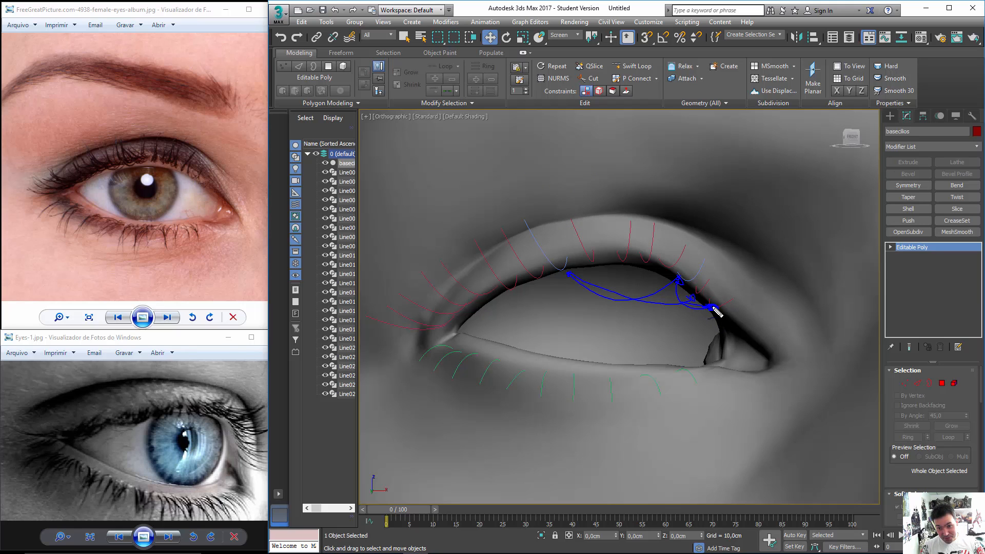
mouse_move(716, 311)
mouse_down()
mouse_move(582, 279)
mouse_move(680, 289)
mouse_move(660, 303)
mouse_move(637, 293)
mouse_move(700, 308)
mouse_move(715, 323)
mouse_move(709, 308)
mouse_move(686, 299)
mouse_move(565, 276)
mouse_move(609, 259)
mouse_move(699, 294)
mouse_move(663, 280)
mouse_move(570, 277)
mouse_move(714, 294)
mouse_up()
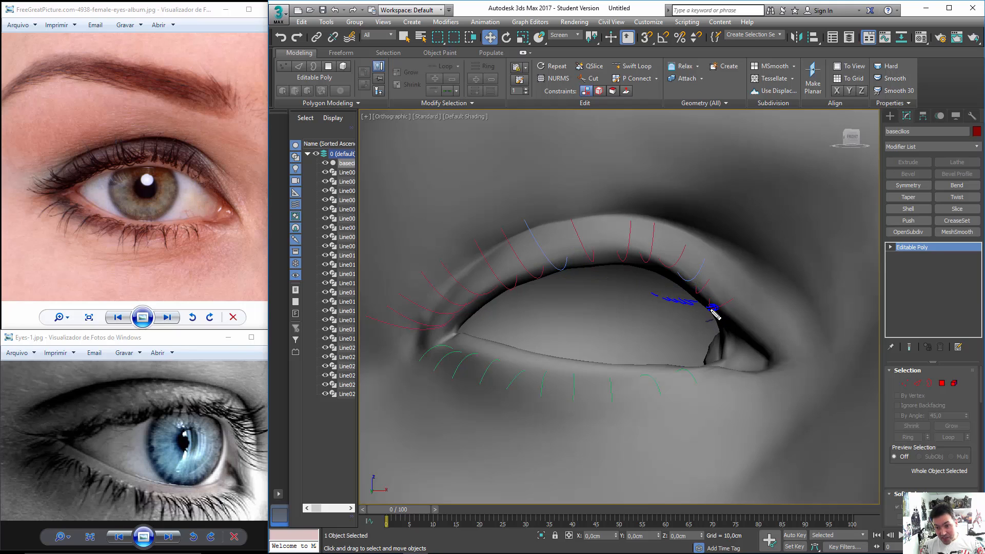
drag(714, 310, 701, 299)
mouse_move(627, 263)
mouse_down()
mouse_move(567, 258)
mouse_move(527, 273)
mouse_up()
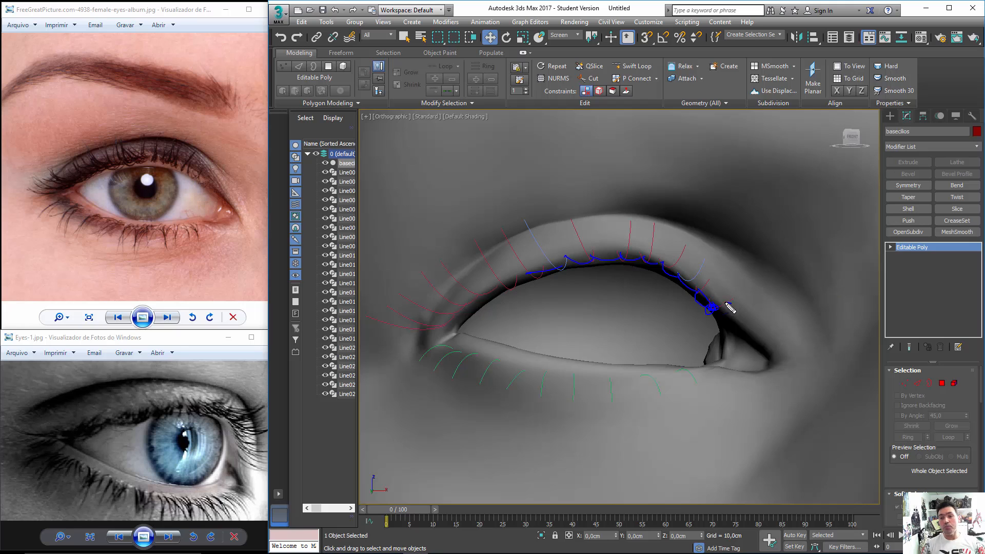
mouse_move(727, 303)
mouse_down()
mouse_move(637, 236)
mouse_move(424, 296)
mouse_up()
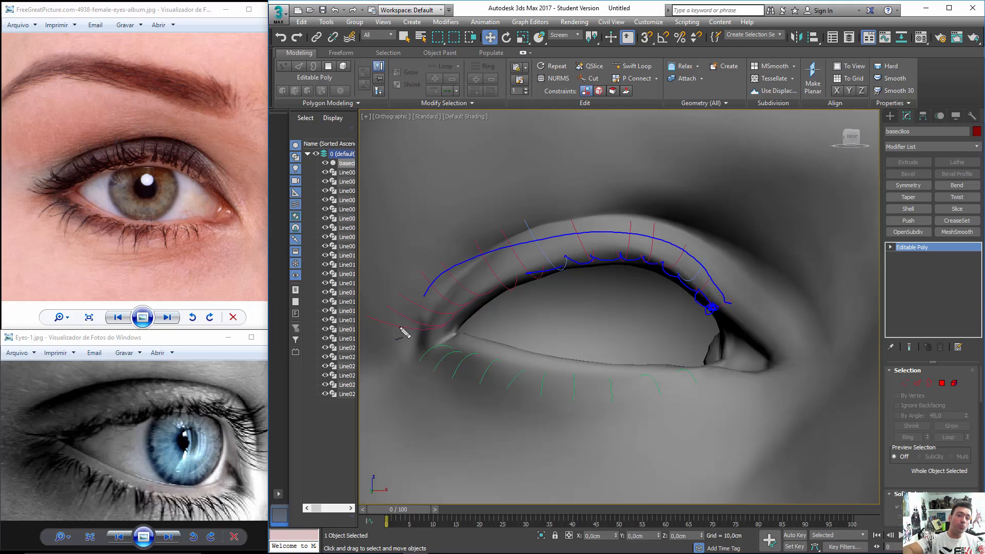
mouse_move(387, 324)
mouse_down()
mouse_move(431, 279)
mouse_move(633, 242)
mouse_move(740, 296)
mouse_up()
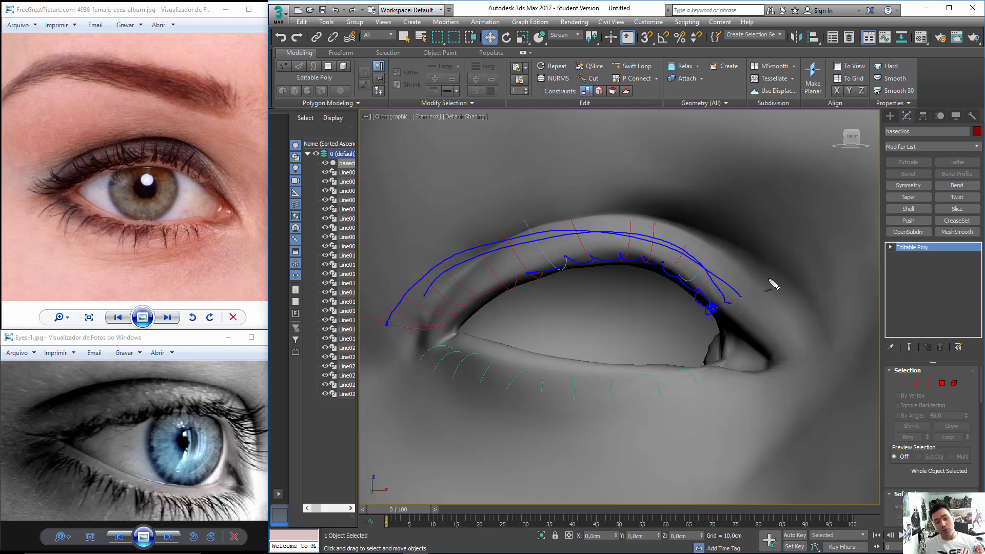
key(Escape)
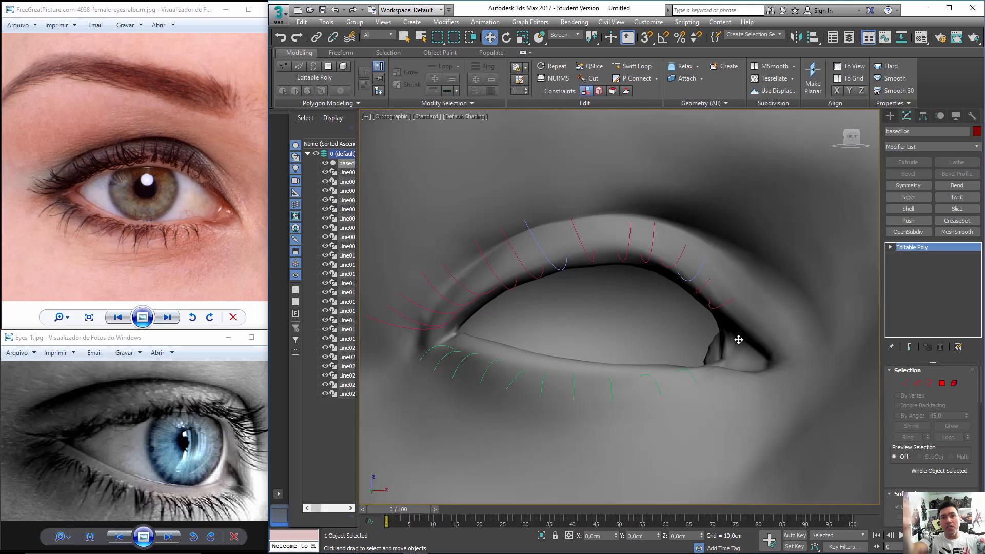
right_click(710, 289)
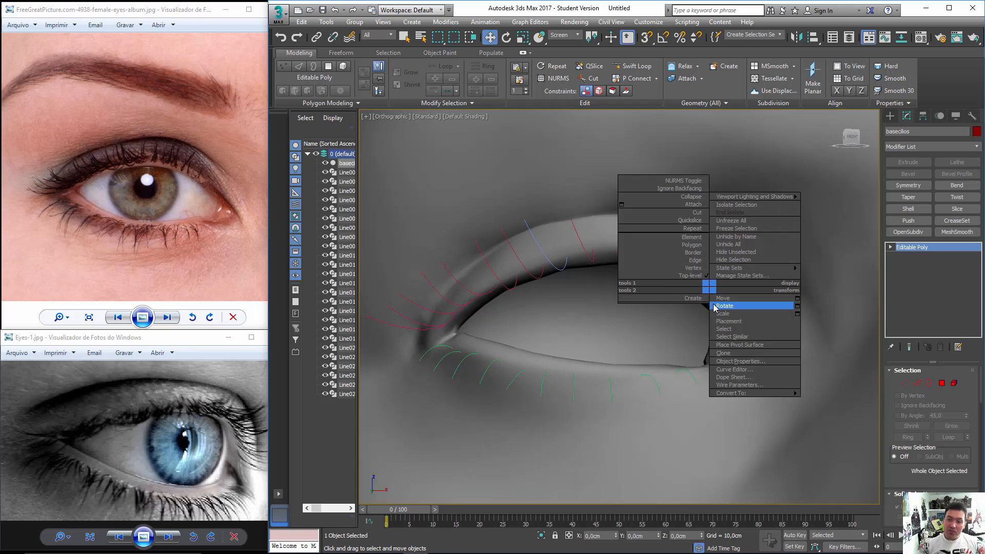
click(690, 314)
Attach the next five upper lashes toward the eyelid's middle to the lash spline nearest the inner eye corner.
click(710, 307)
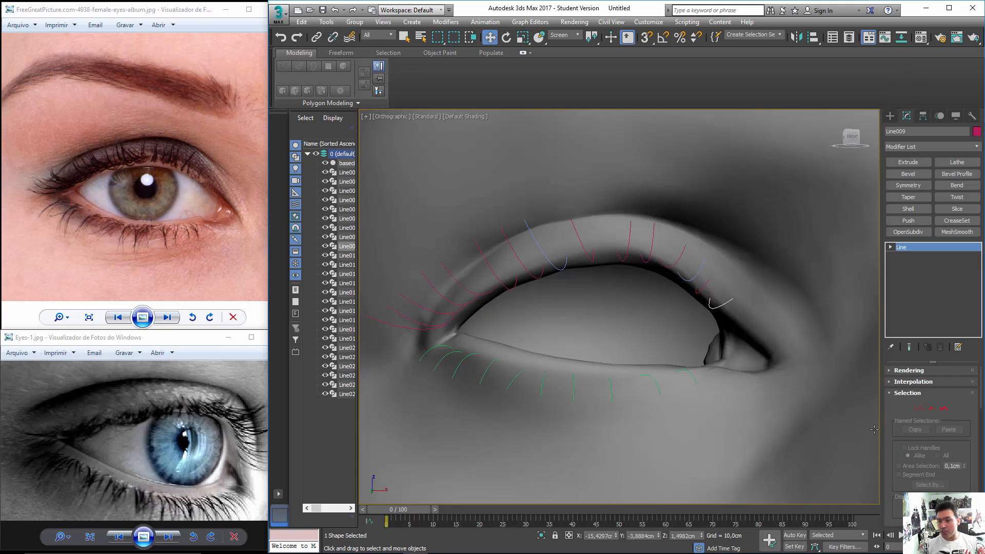
scroll(896, 408, down, 5)
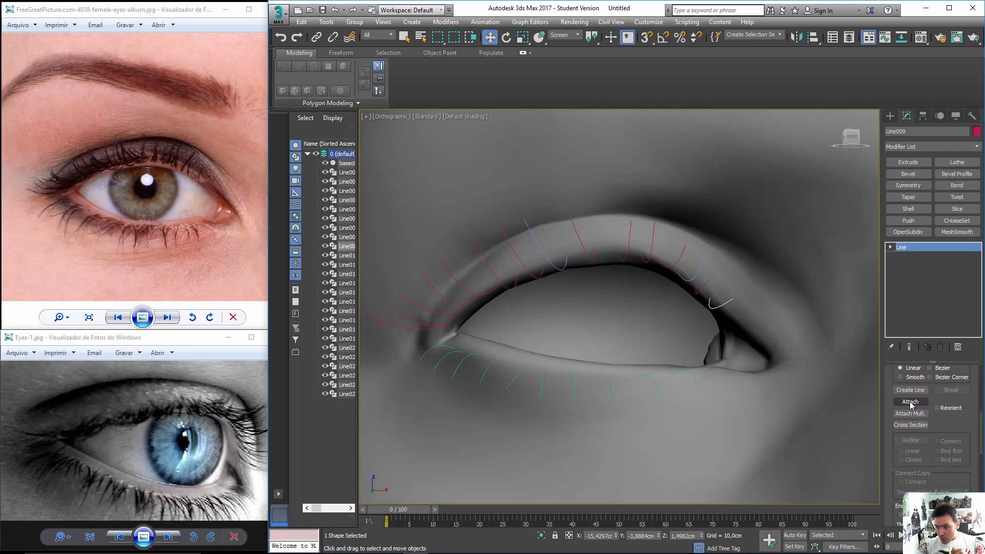
click(910, 402)
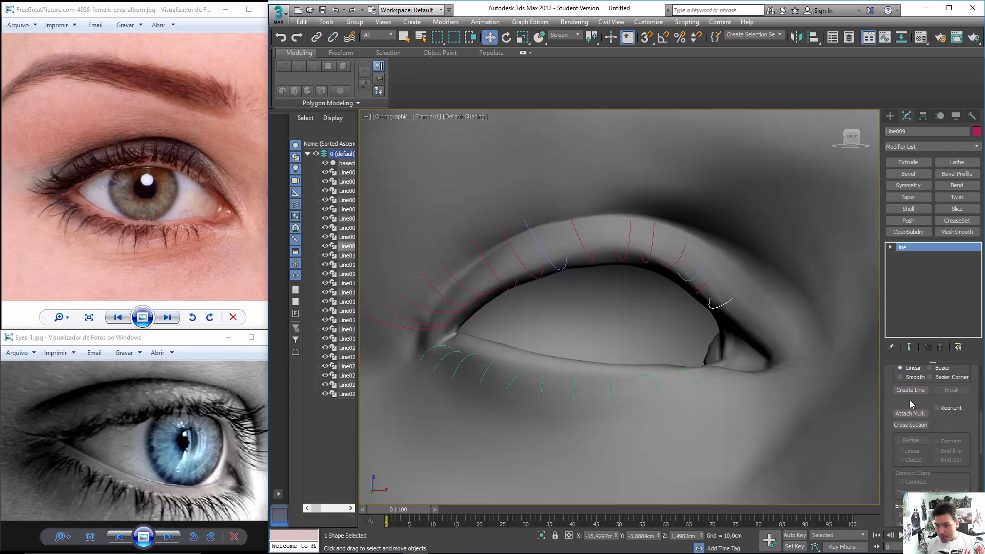
click(699, 289)
click(683, 277)
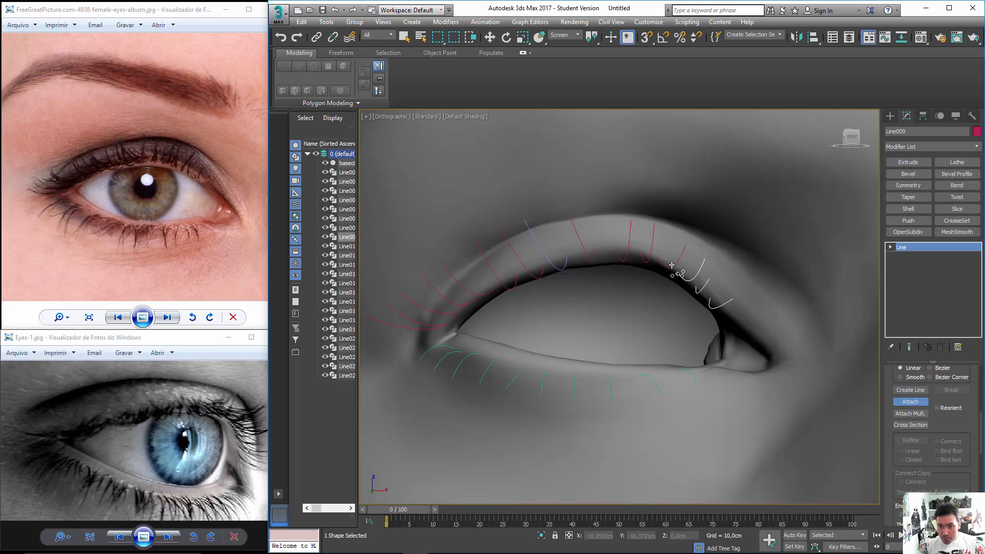
click(664, 265)
click(647, 259)
click(623, 260)
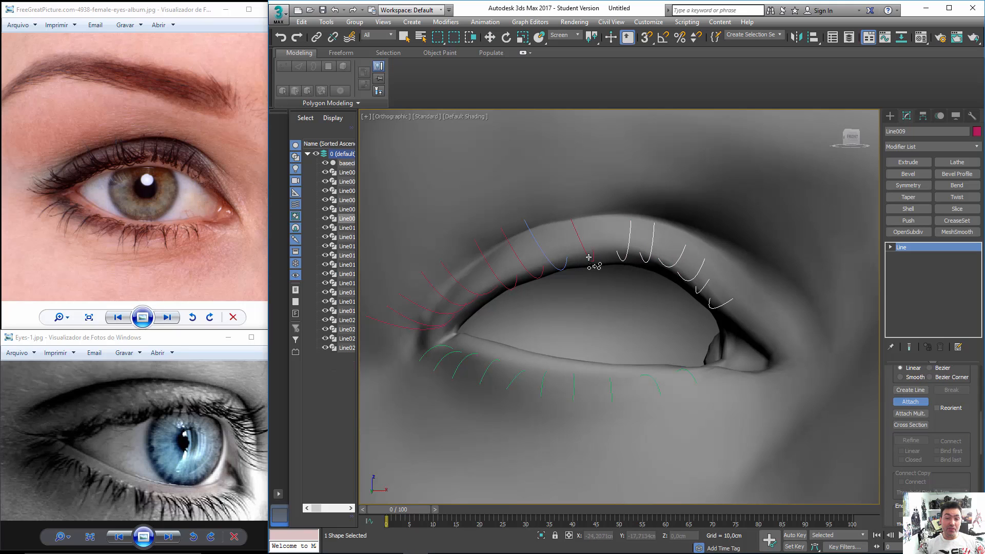
Attach the remaining upper lashes, from the eyelid's middle to the outer corner, to the upper lash spline.
click(590, 260)
click(561, 268)
click(540, 277)
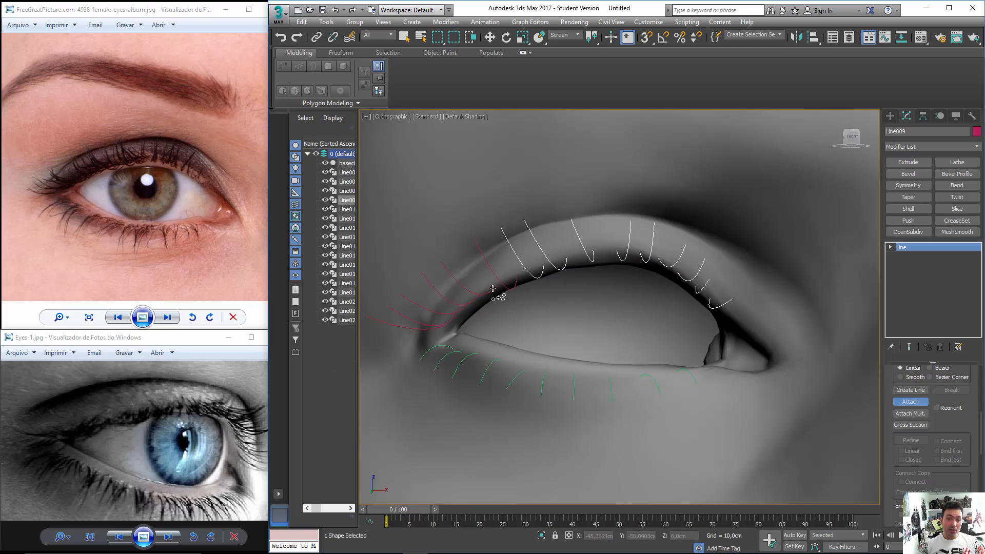
click(513, 289)
click(479, 295)
click(459, 311)
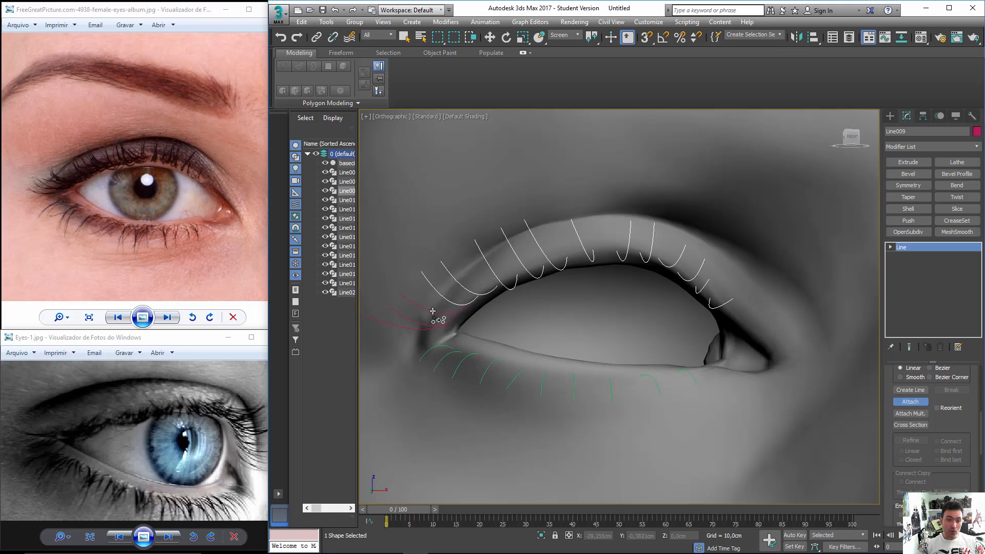
click(426, 325)
click(427, 323)
click(422, 331)
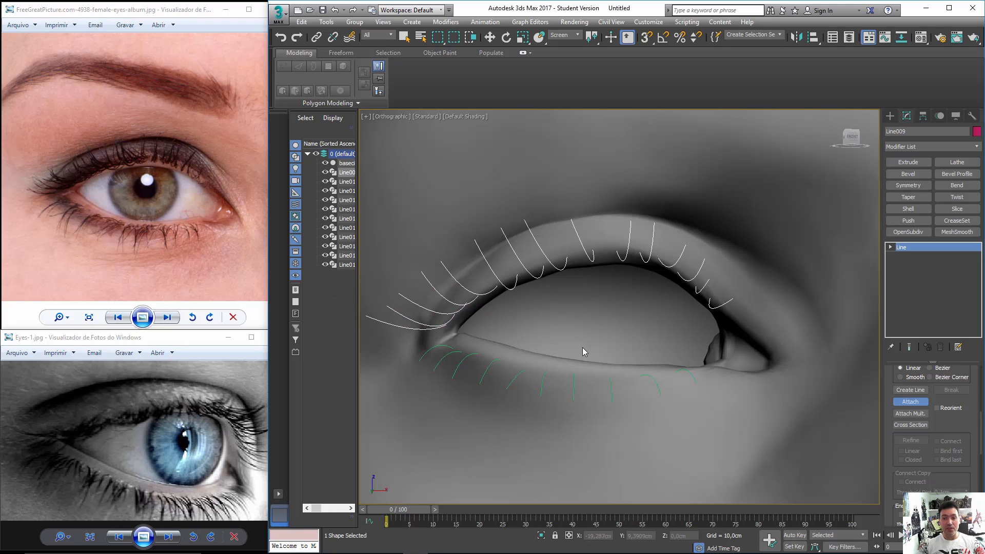
key(w)
Attach the nine other lower lashes to the lower lash spline at the outer eye corner.
mouse_move(663, 368)
alt+middle_down()
mouse_move(657, 389)
mouse_move(613, 357)
alt+middle_up()
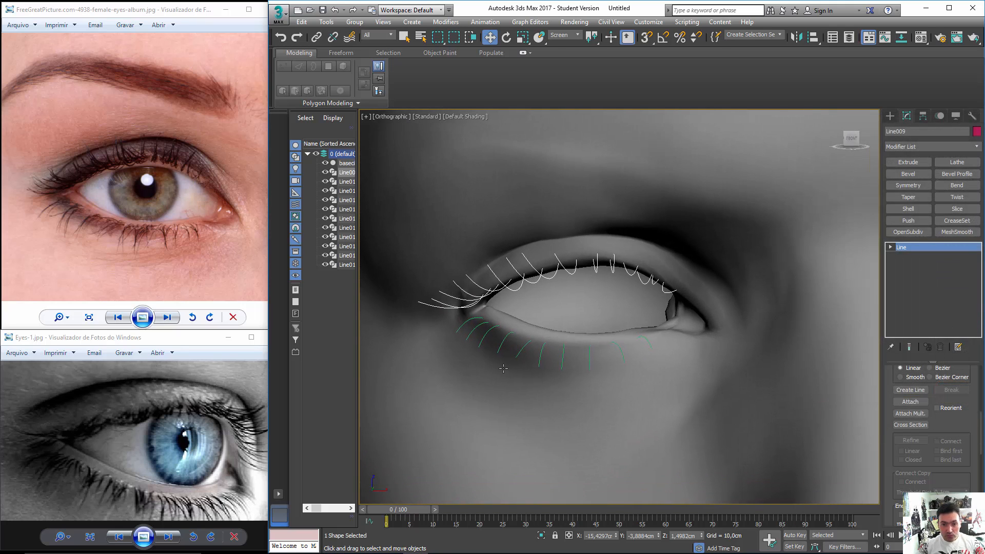
click(460, 328)
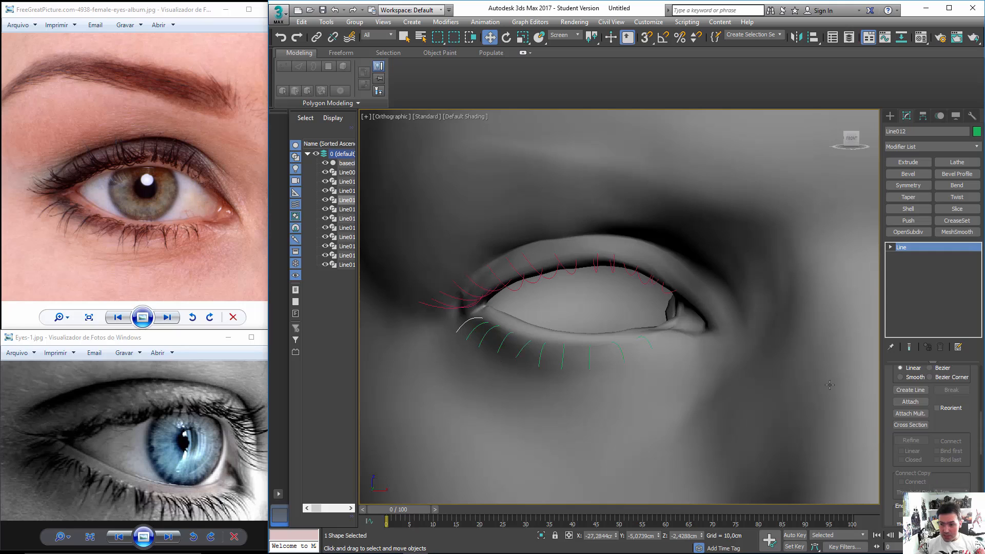
click(910, 401)
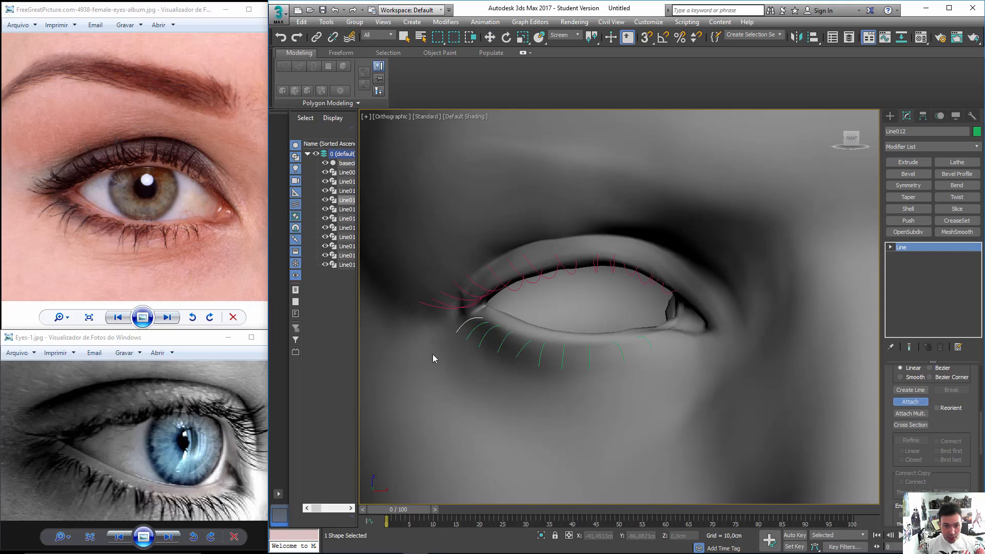
click(476, 337)
click(488, 340)
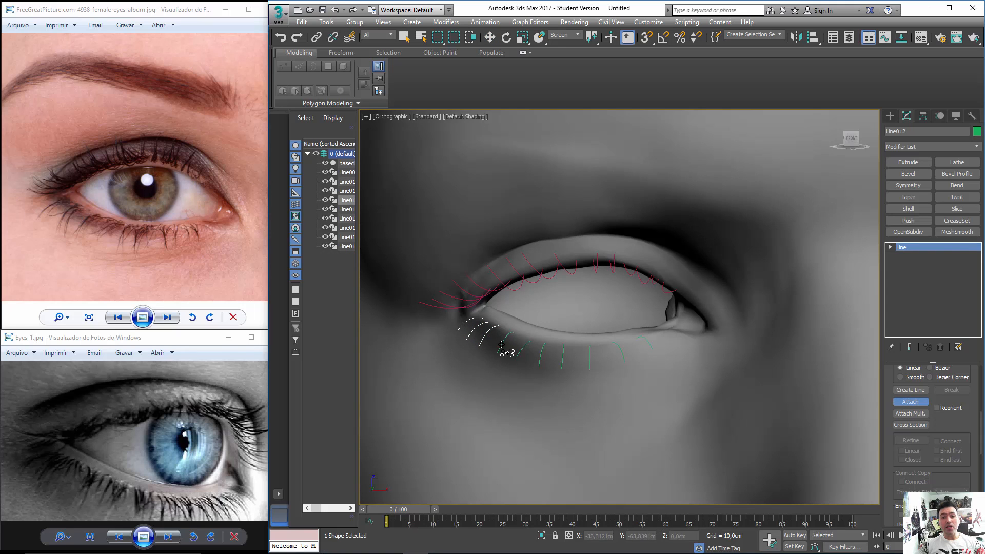
click(502, 345)
click(524, 352)
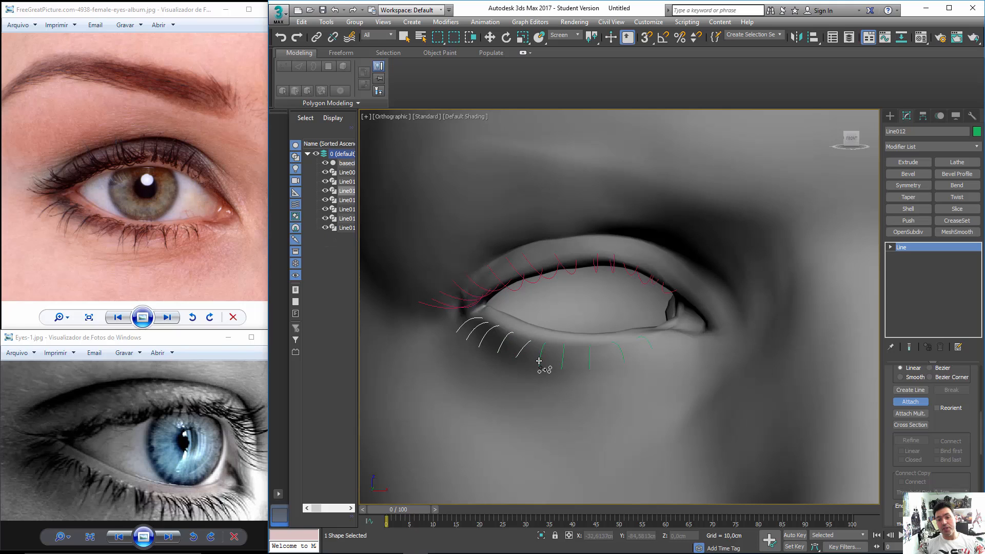
click(541, 359)
click(564, 362)
click(591, 364)
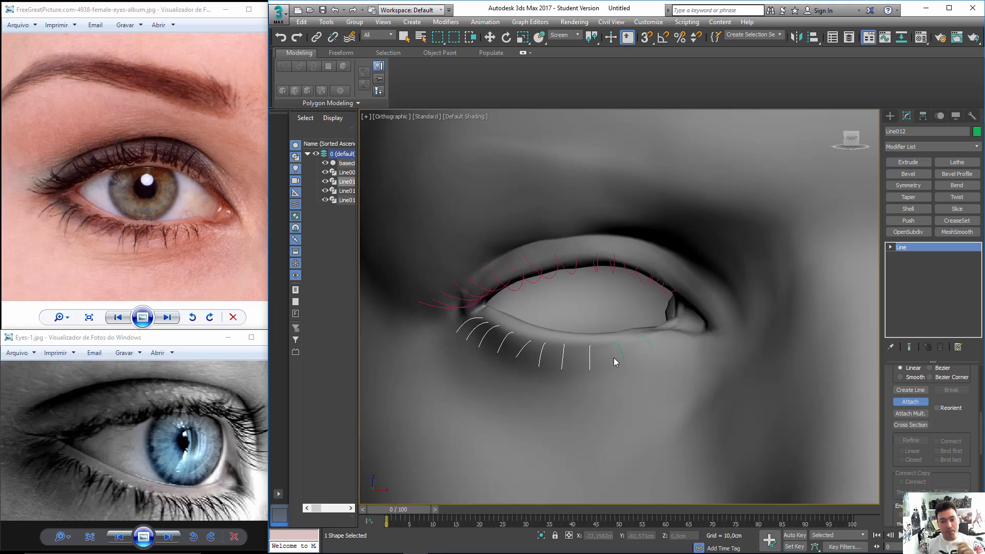
click(619, 351)
click(649, 345)
key(w)
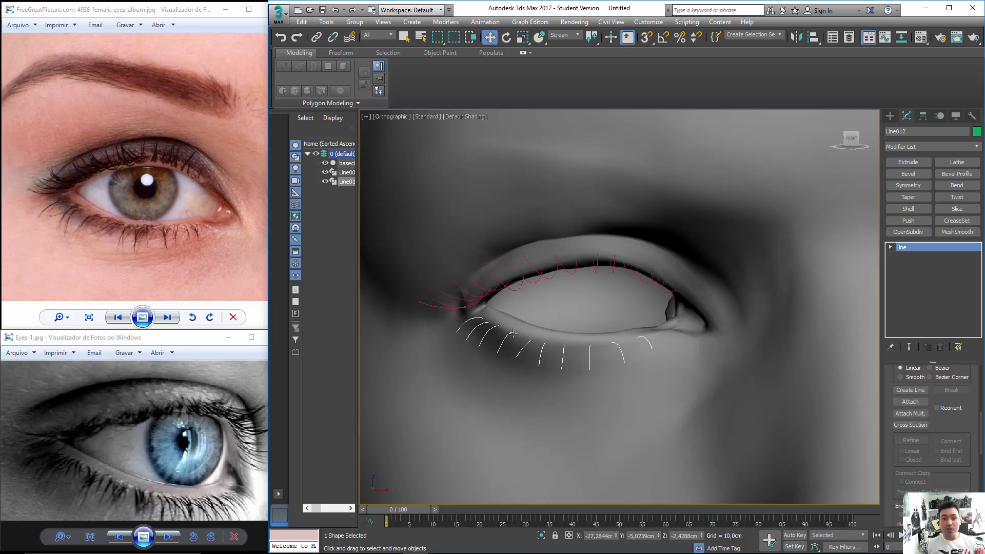
Examine the combined upper and lower lash splines along the eyelids up close and from several angles.
scroll(534, 322, up, 4)
scroll(507, 319, down, 3)
scroll(507, 319, up, 3)
alt+middle_drag(507, 319, 556, 271)
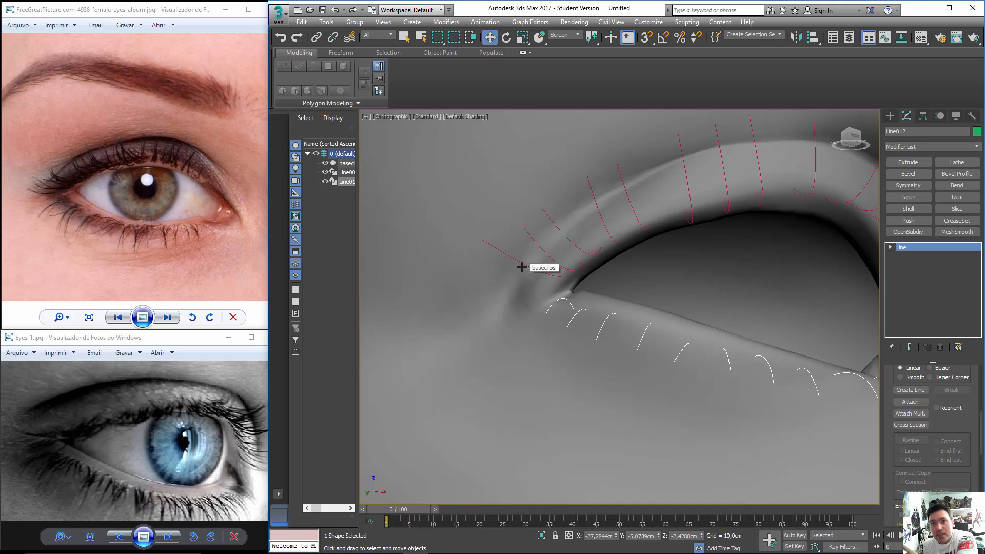
scroll(637, 369, down, 5)
alt+middle_drag(636, 329, 630, 336)
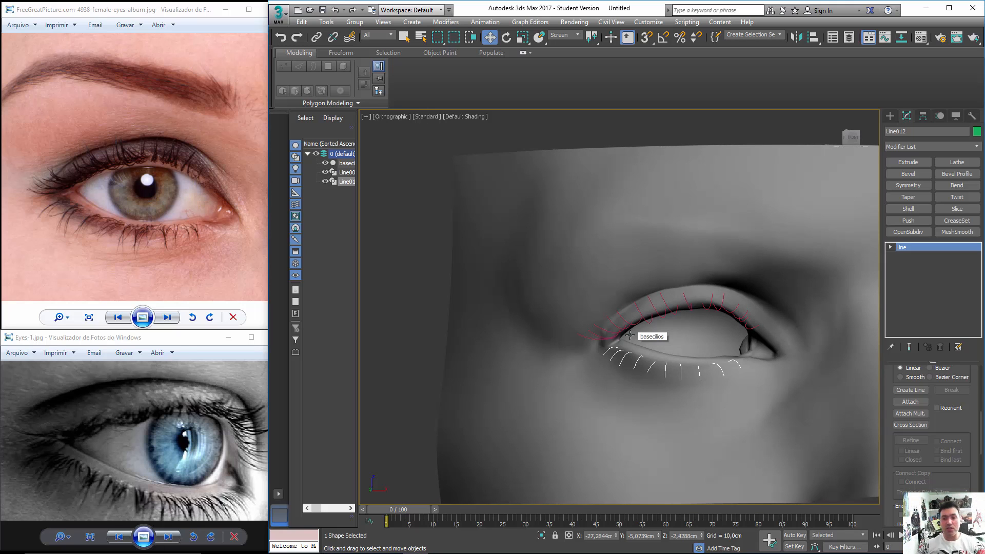
alt+middle_drag(630, 336, 578, 297)
scroll(618, 332, up, 2)
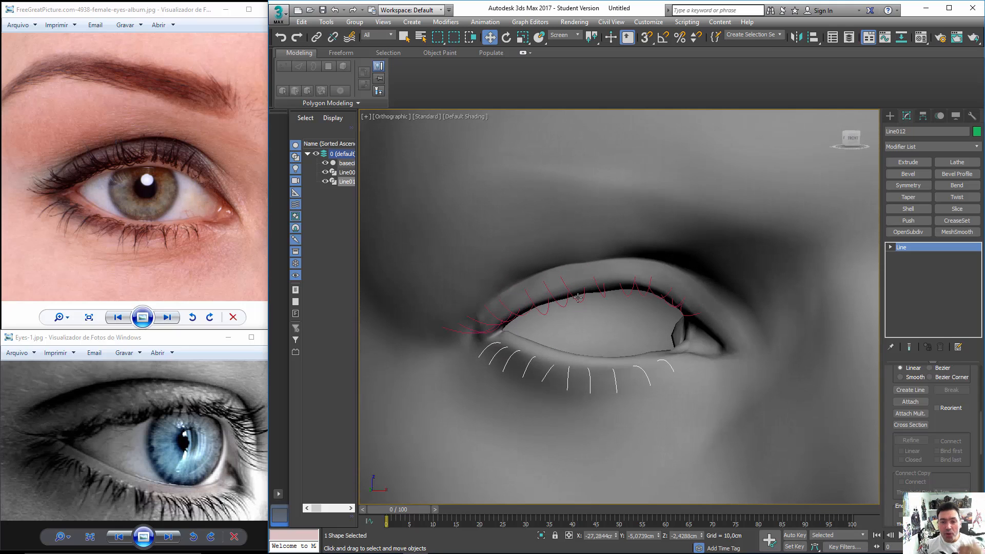
Select the upper lash spline and save the current scene state with Hold.
click(579, 302)
middle_drag(644, 308, 658, 300)
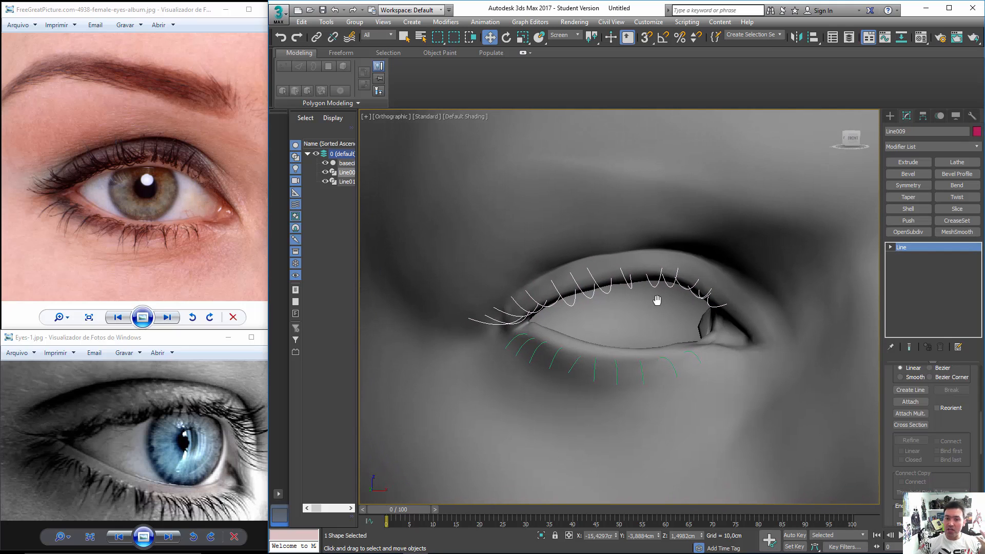
click(298, 10)
click(683, 301)
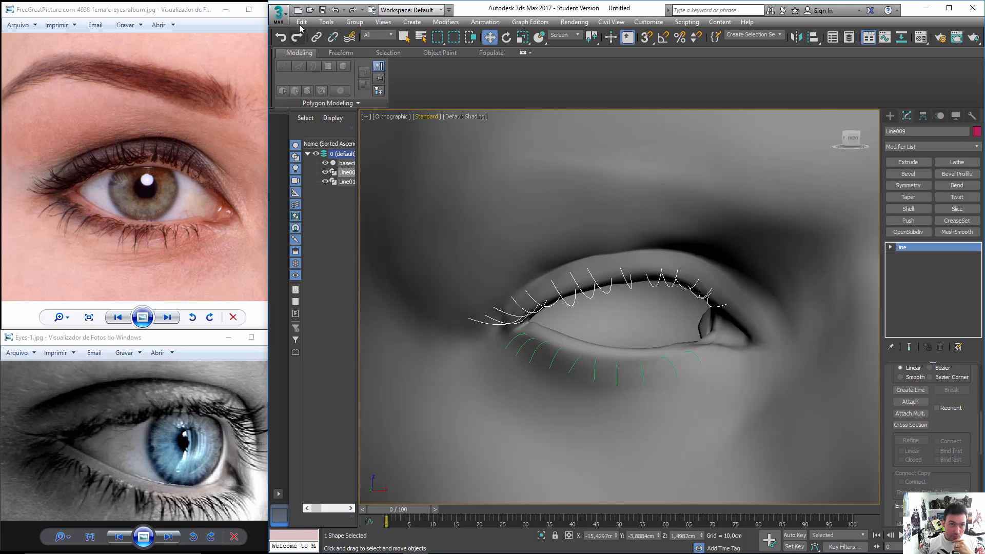
click(302, 21)
click(312, 60)
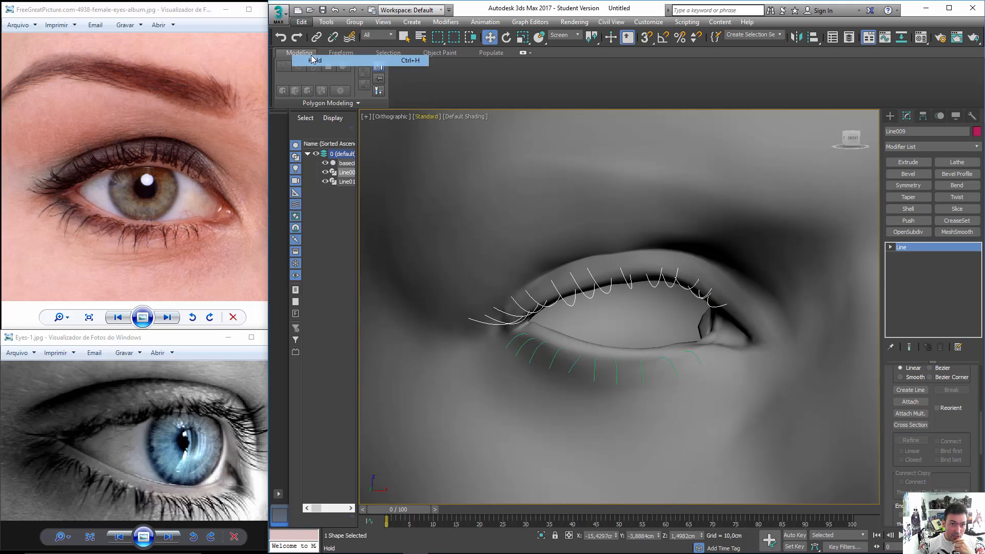
Apply the Hair and Fur (WSM) modifier to the upper lash spline.
click(907, 148)
click(907, 150)
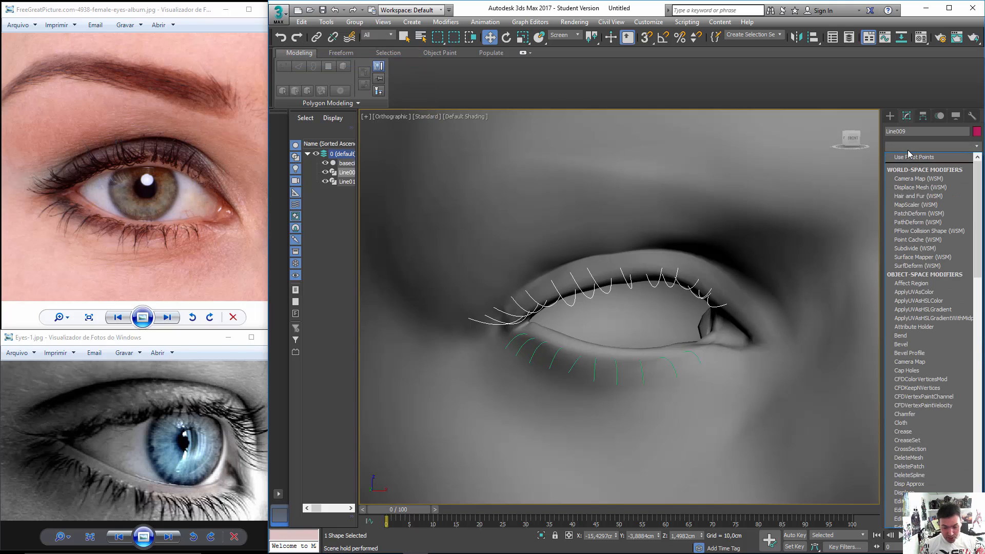
key(h)
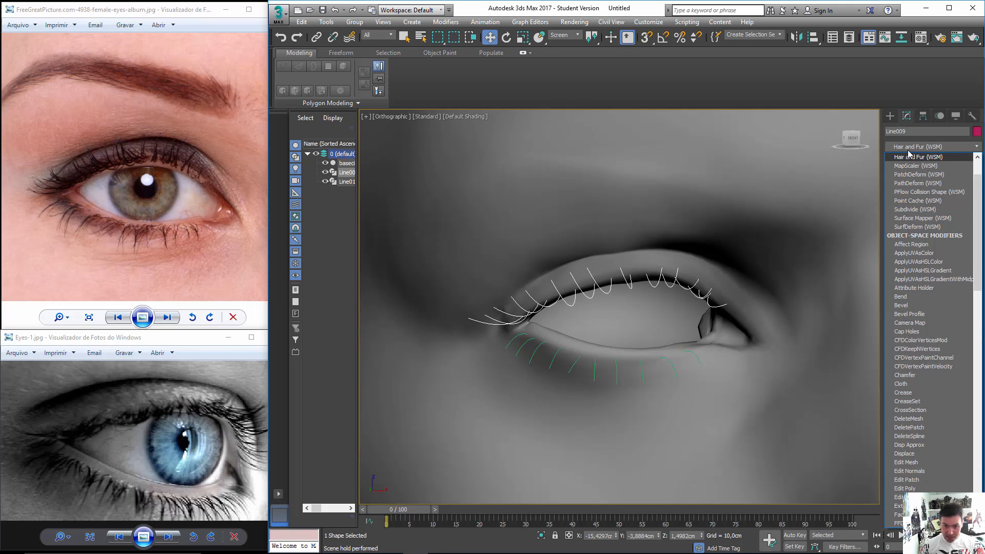
alt+middle_drag(696, 342, 680, 318)
scroll(677, 313, up, 2)
middle_drag(641, 228, 661, 333)
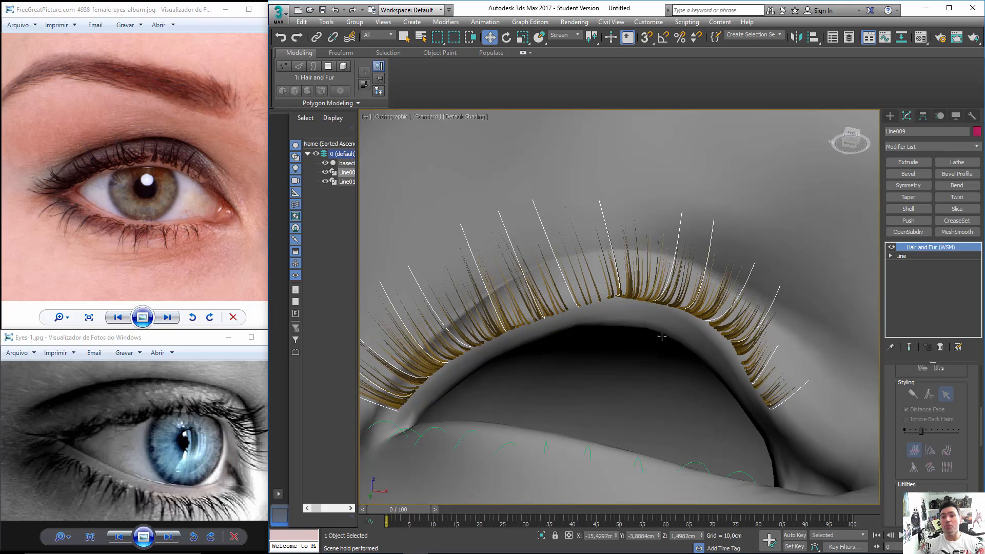
scroll(661, 333, up, 2)
middle_drag(822, 444, 728, 370)
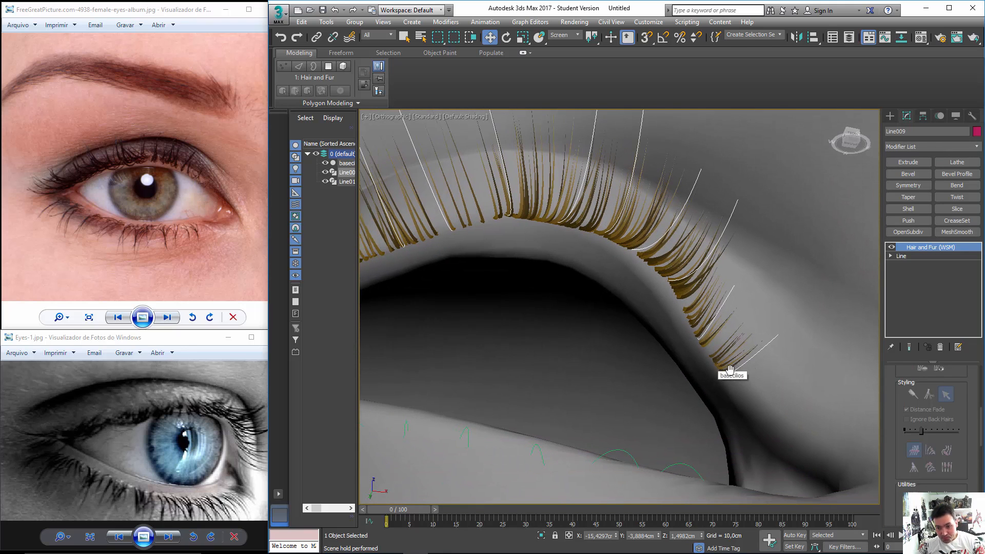
drag(723, 376, 702, 291)
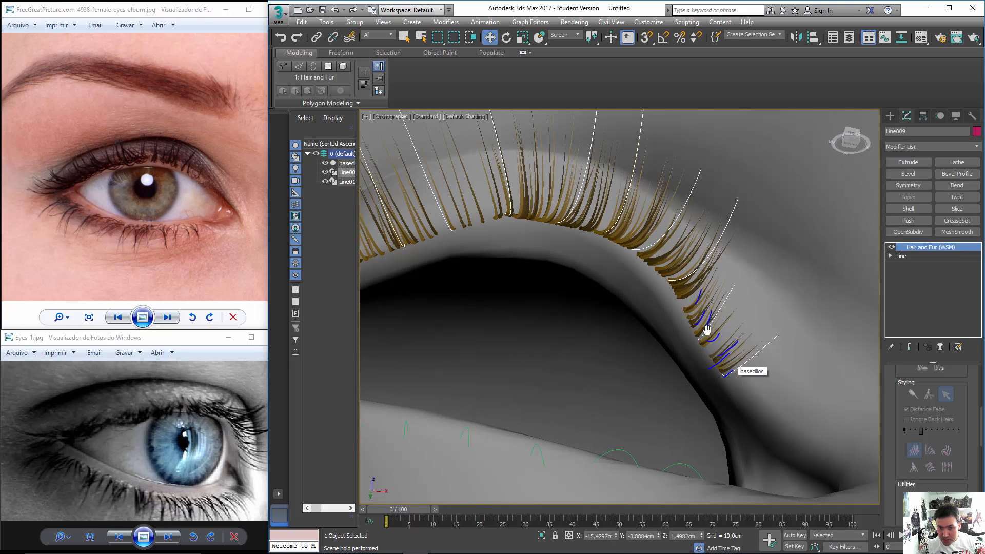
drag(725, 375, 724, 381)
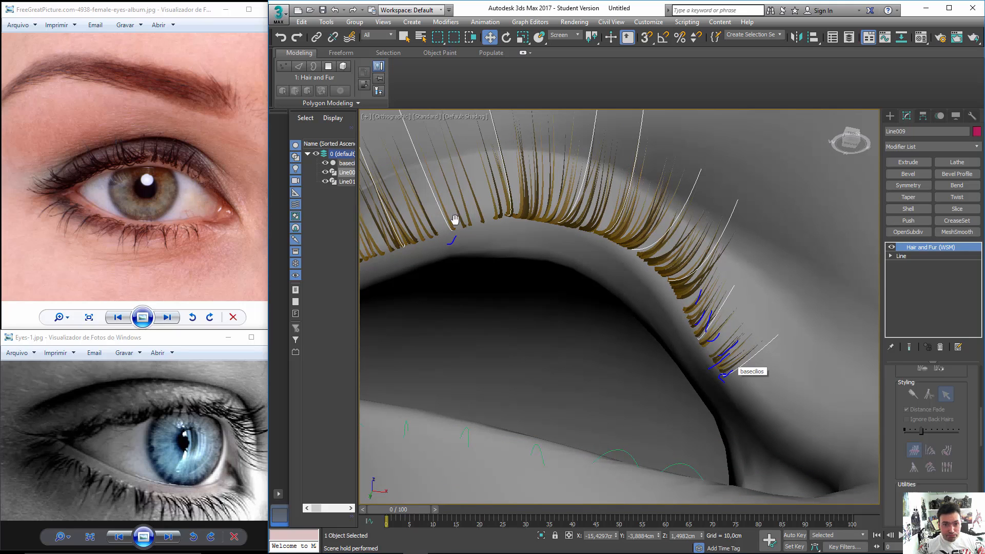
mouse_move(455, 220)
mouse_down()
mouse_move(437, 226)
mouse_move(447, 243)
mouse_up()
mouse_move(723, 376)
mouse_down()
mouse_move(482, 268)
mouse_move(446, 226)
mouse_up()
drag(544, 281, 560, 287)
mouse_move(615, 304)
mouse_down()
mouse_move(639, 316)
mouse_move(627, 327)
mouse_up()
drag(555, 314, 523, 310)
drag(467, 294, 435, 295)
key(Escape)
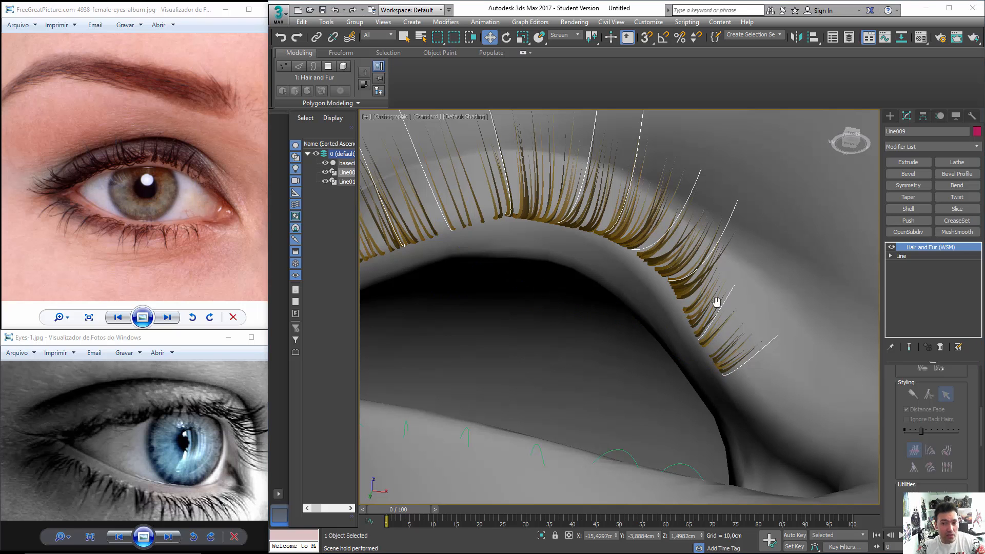
Widen the command panel to three columns so more Hair and Fur settings fit on screen.
scroll(716, 303, down, 5)
mouse_move(669, 329)
alt+middle_down()
mouse_move(659, 368)
mouse_move(654, 350)
mouse_move(678, 340)
alt+middle_up()
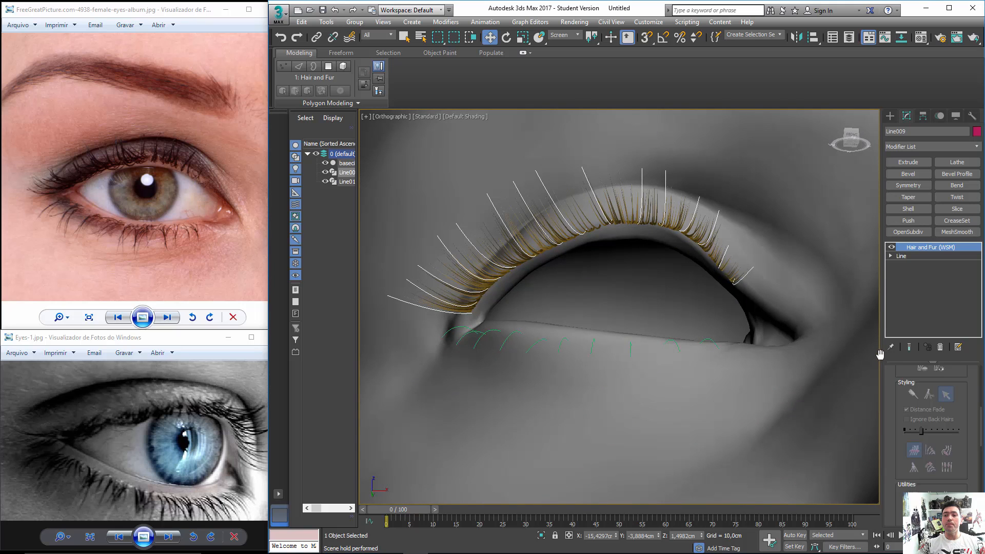
drag(880, 354, 818, 347)
scroll(595, 370, down, 5)
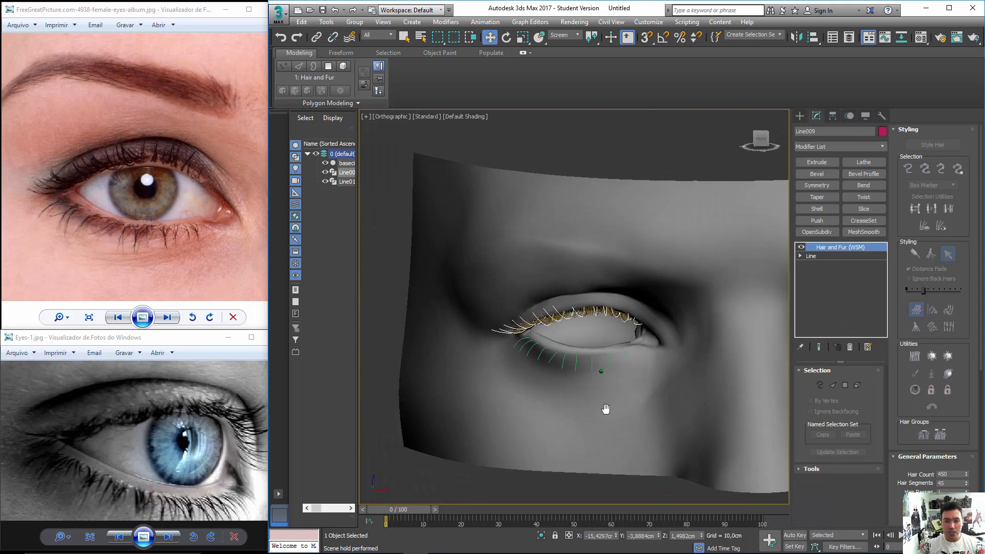
scroll(606, 409, up, 5)
alt+middle_drag(576, 358, 626, 356)
middle_drag(564, 329, 616, 352)
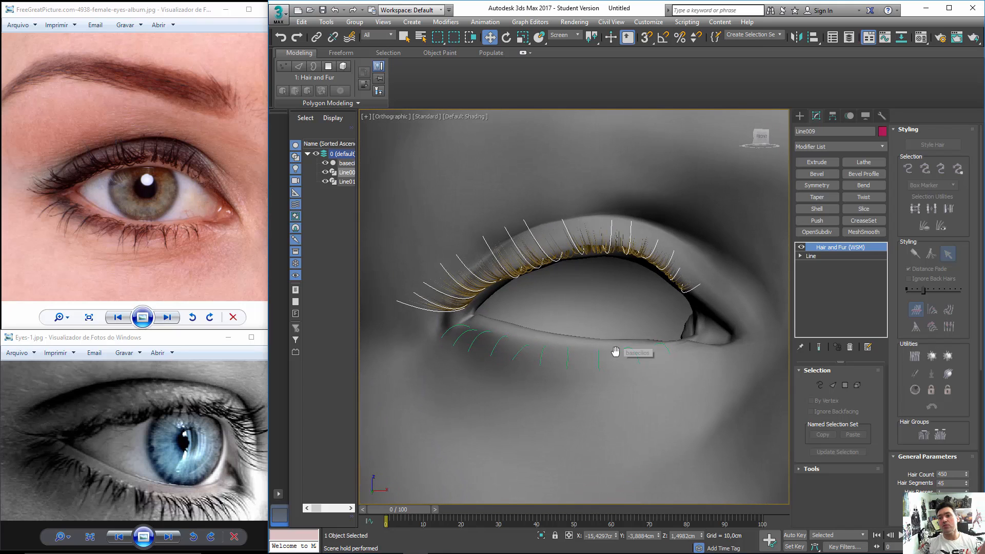
drag(790, 285, 732, 289)
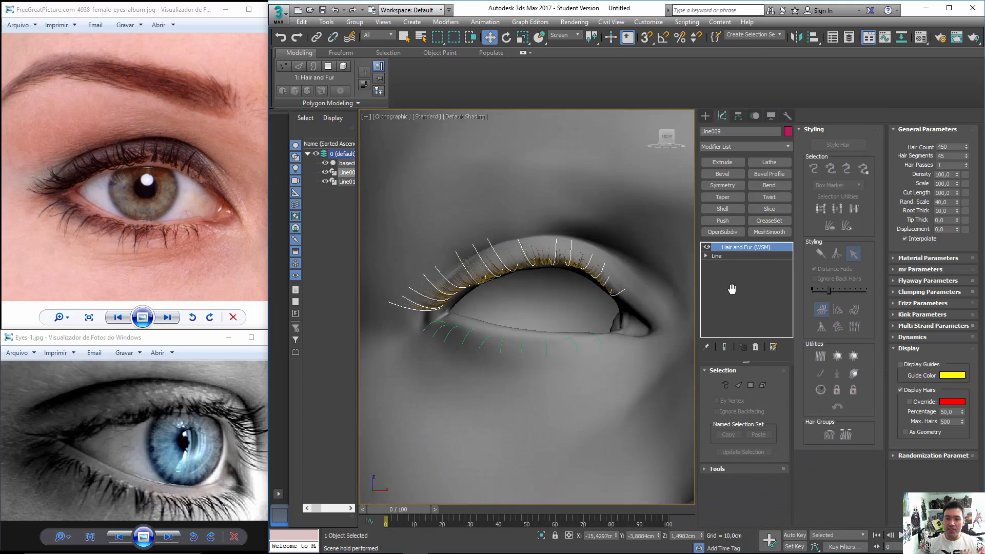
scroll(555, 316, down, 4)
scroll(555, 315, up, 5)
alt+middle_drag(559, 320, 587, 352)
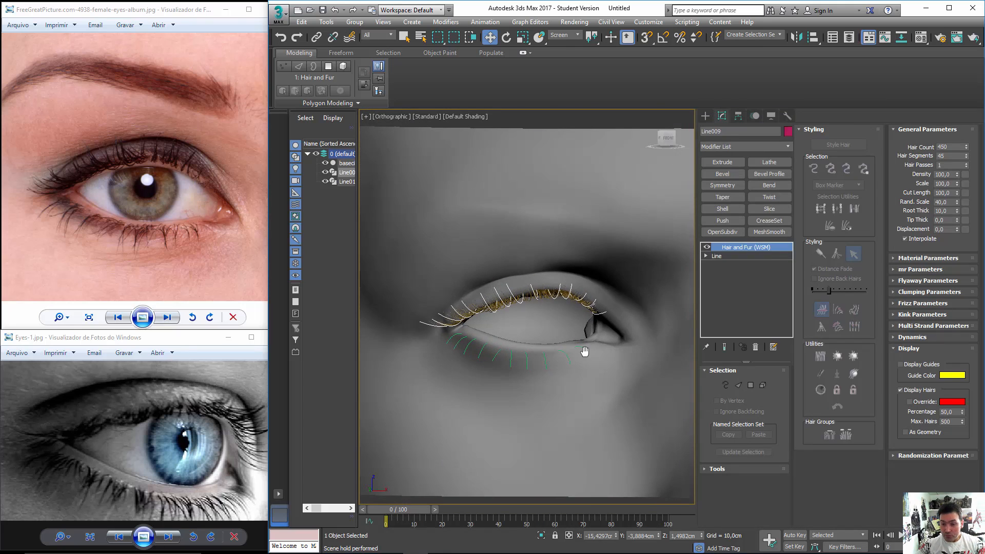
Expand the Hair and Fur modifier's Tools section and examine Hair Segments and Hair Count in General Parameters.
click(726, 467)
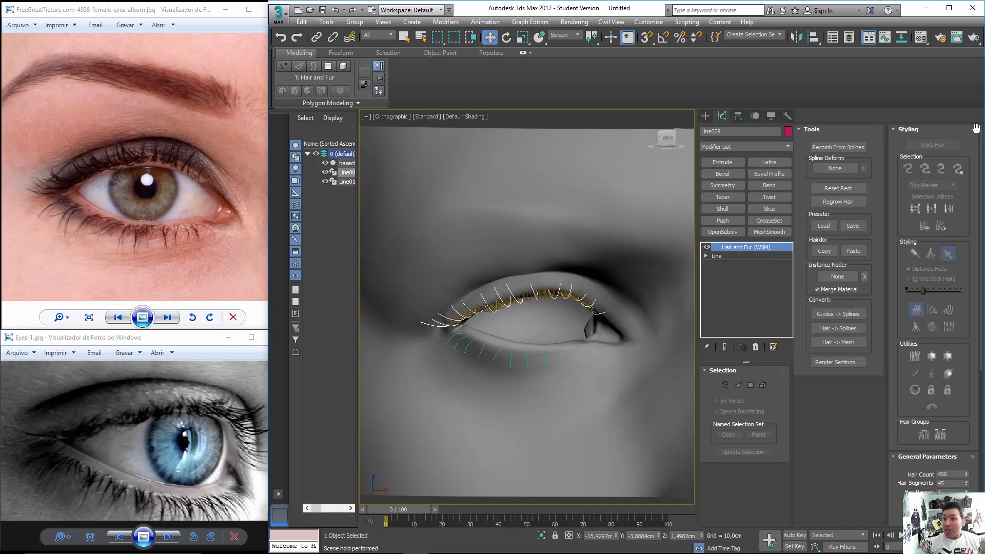
drag(904, 380, 903, 198)
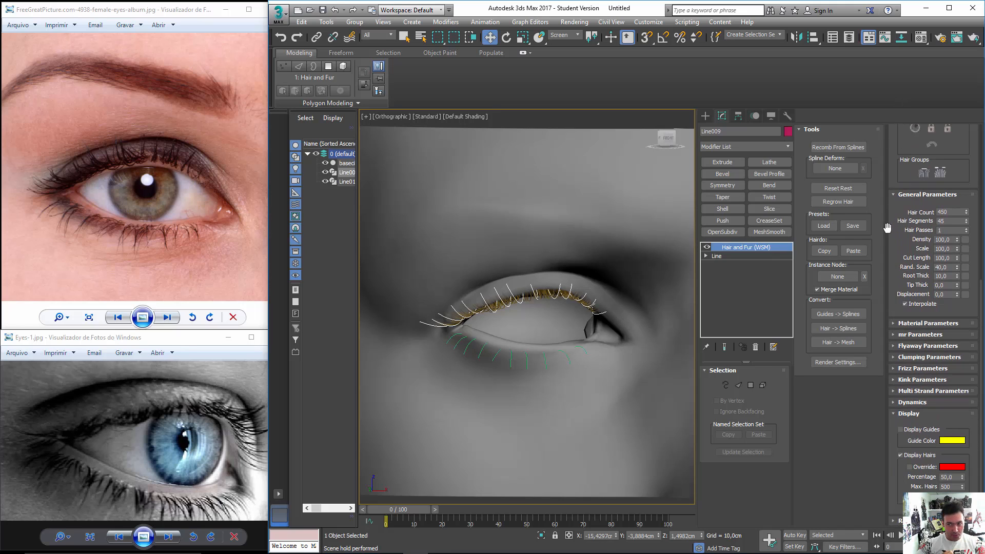
double_click(944, 221)
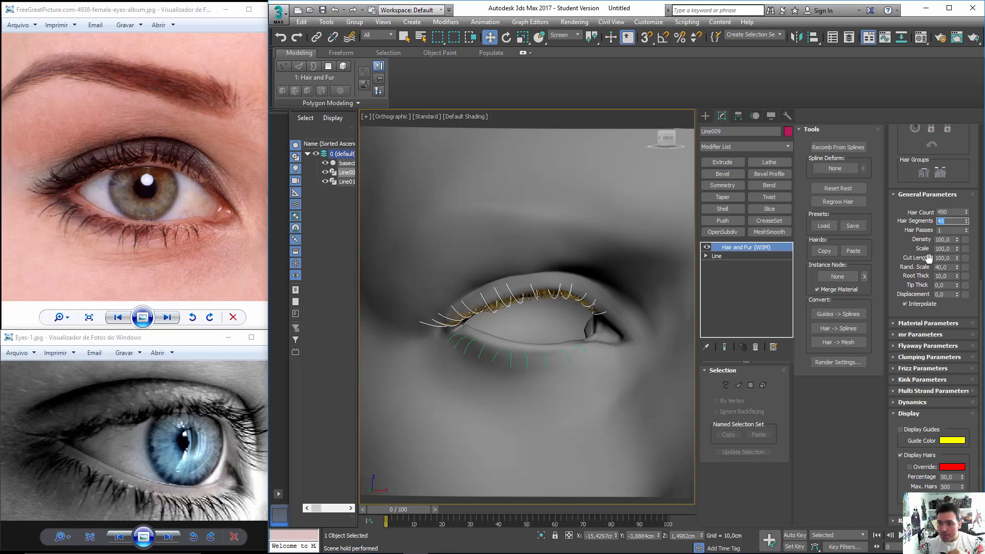
double_click(950, 212)
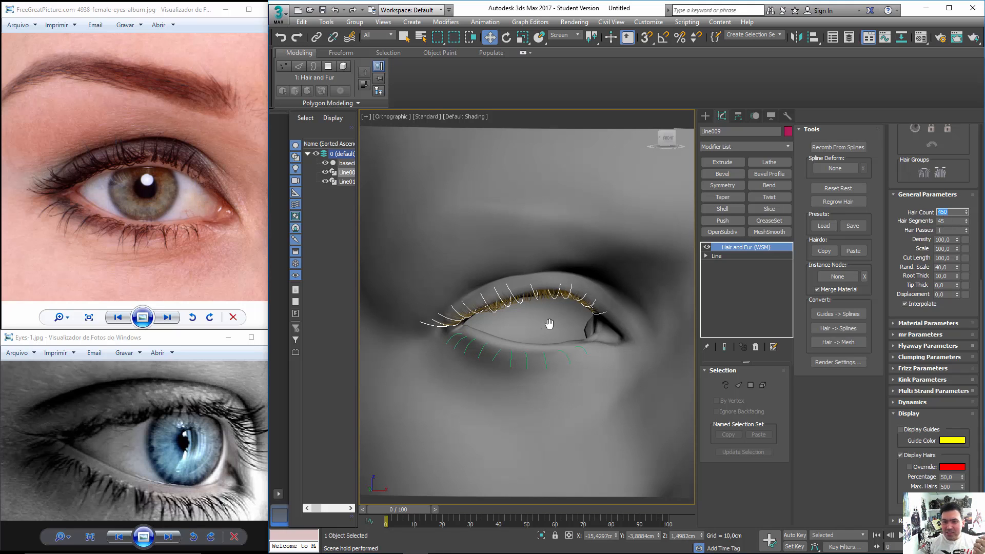
Set the Hair and Fur display percentage to 100 for the upper lashes.
scroll(549, 326, up, 4)
middle_drag(603, 334, 536, 307)
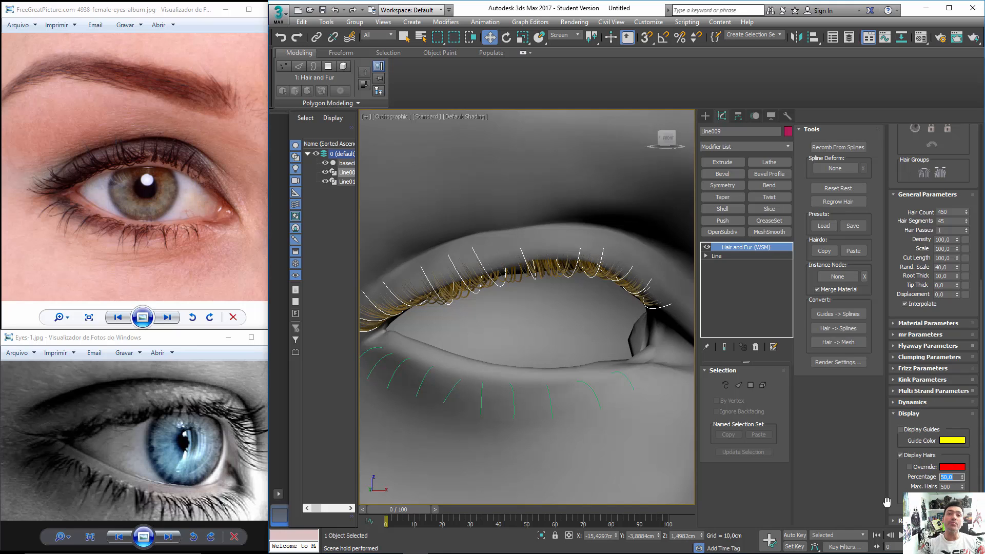
text(0)
key(Return)
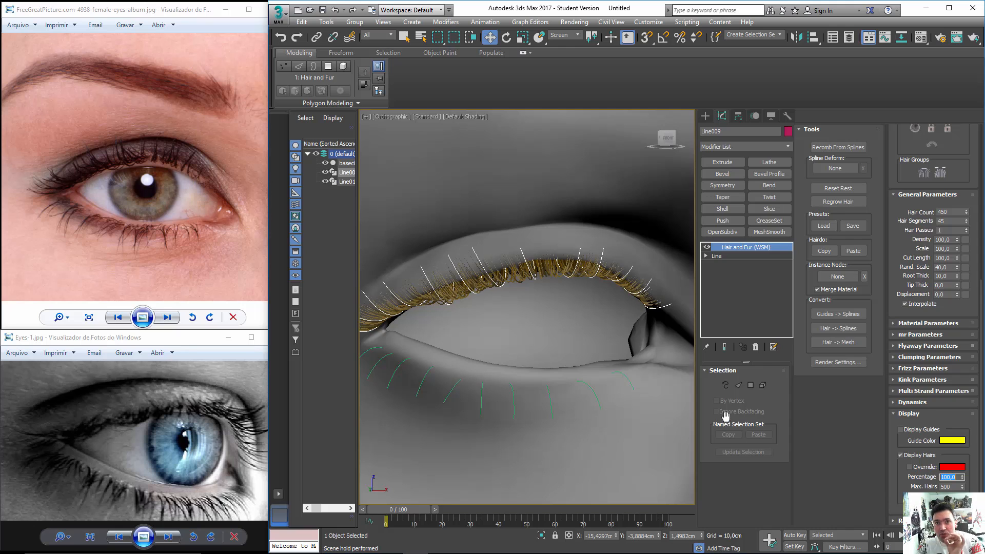
alt+middle_drag(567, 337, 514, 282)
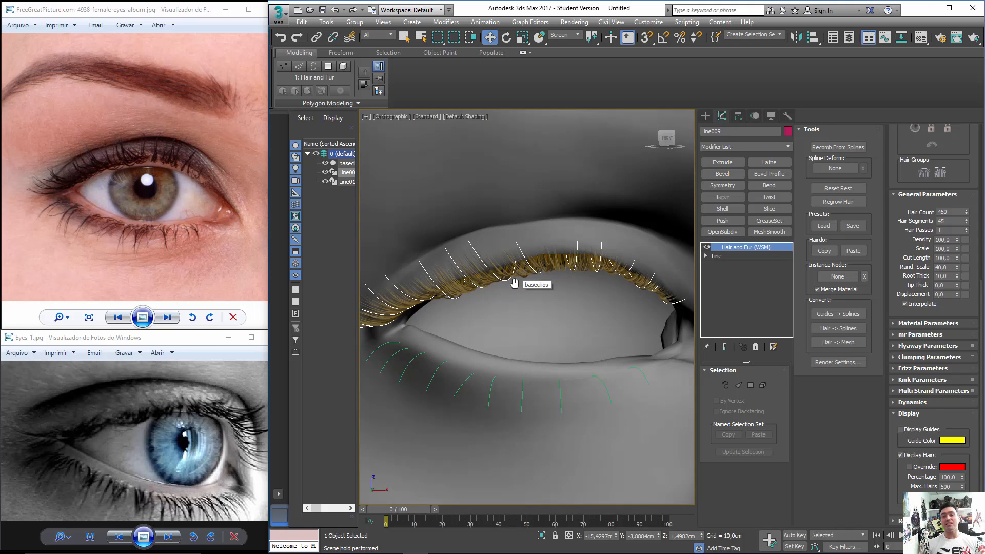
Set the upper lashes' Hair Count to 20 in General Parameters.
alt+middle_drag(477, 296, 559, 327)
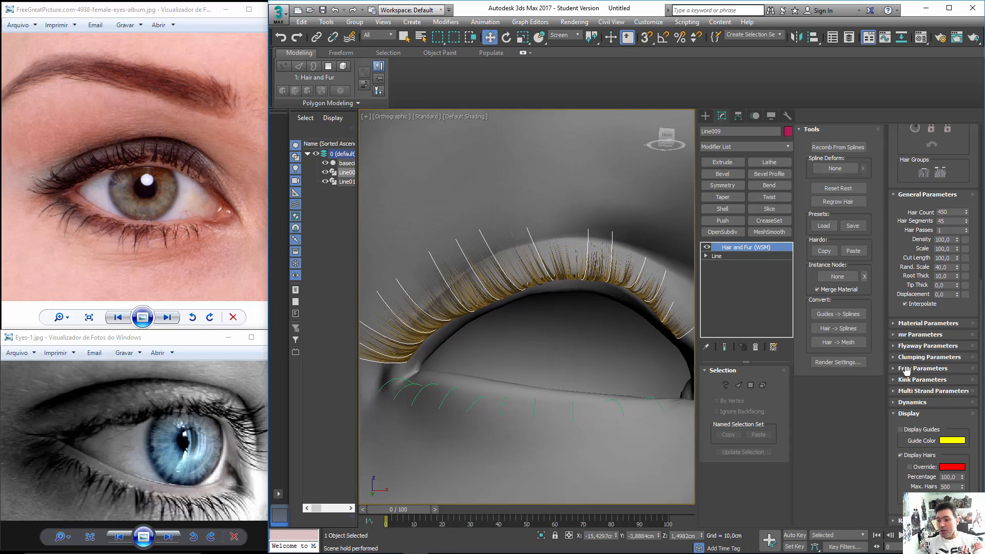
click(949, 478)
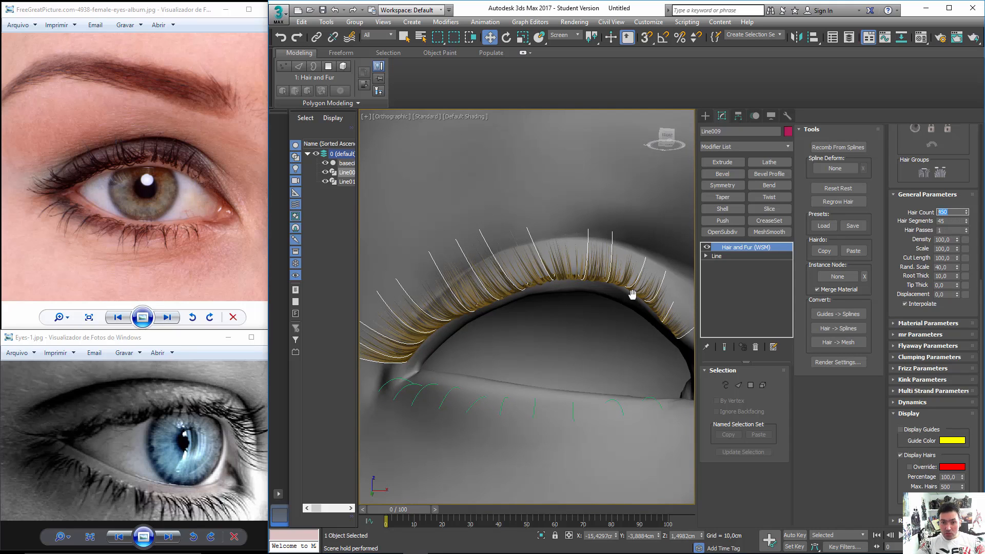
mouse_move(633, 293)
middle_down()
mouse_move(626, 312)
mouse_move(622, 286)
mouse_move(640, 280)
middle_up()
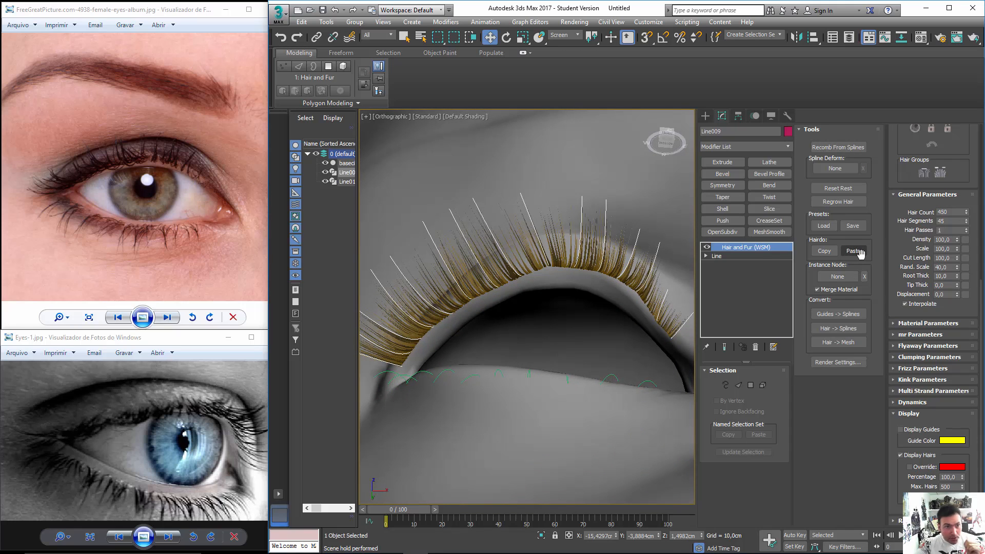
double_click(948, 212)
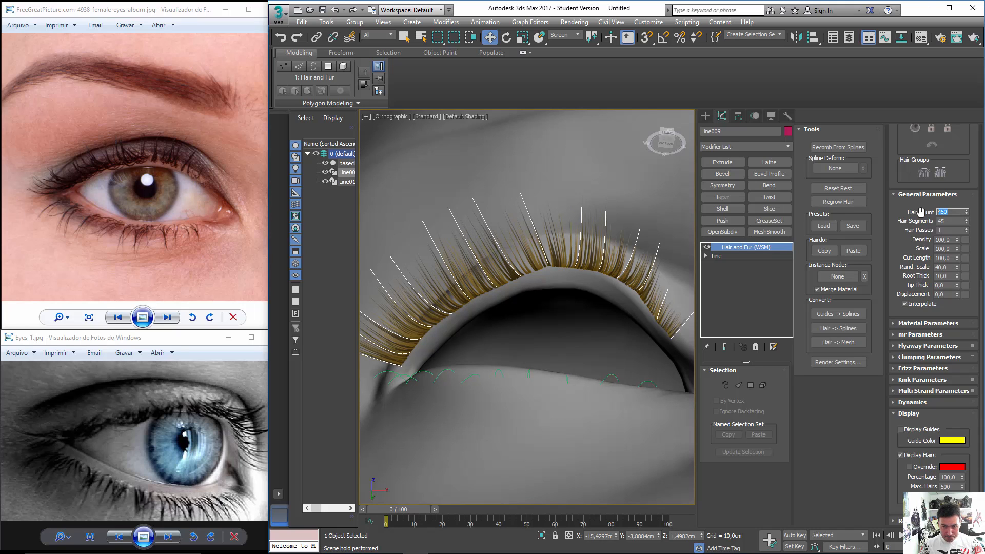
text(15)
key(Return)
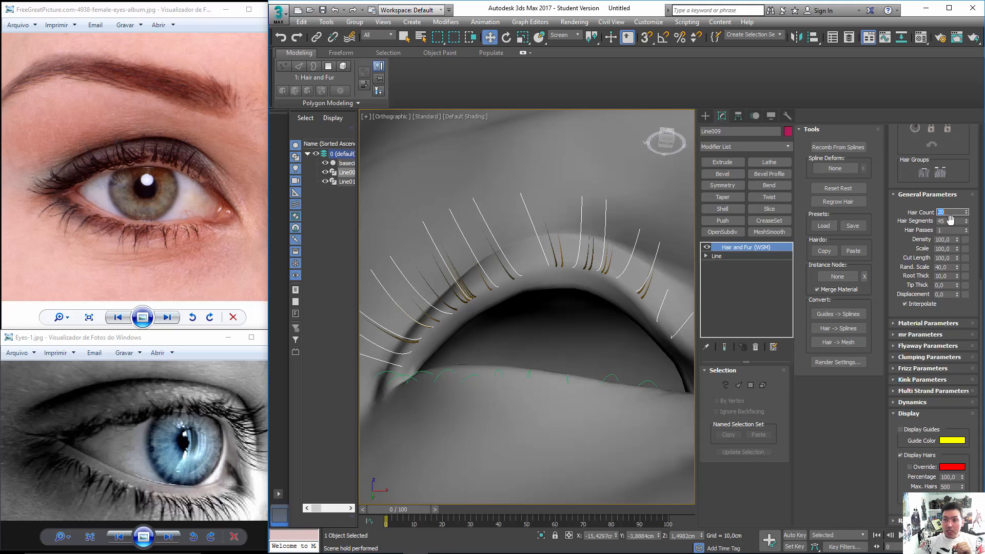
Examine the thickness and shape of individual upper lashes close up, with and without the mesh's edged faces displayed.
scroll(556, 273, up, 5)
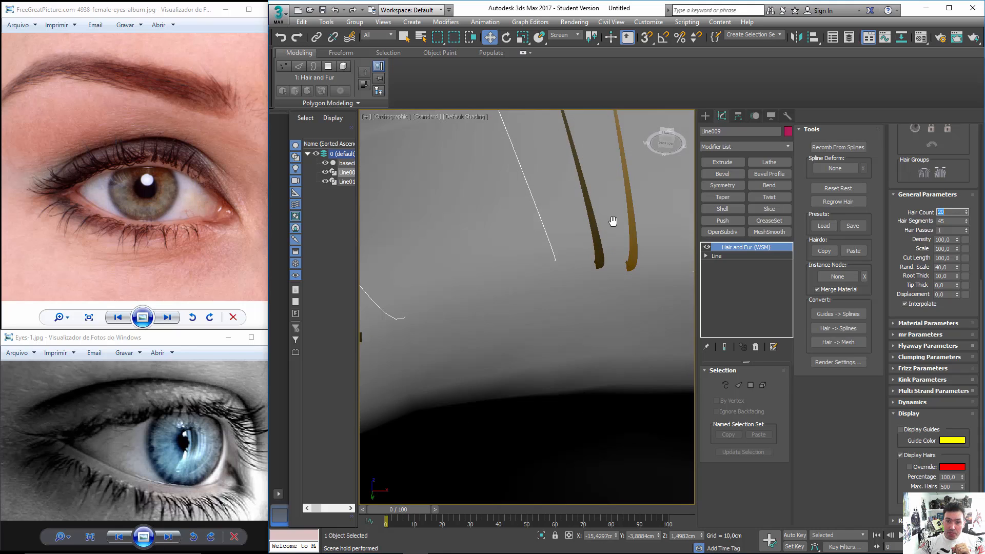
scroll(589, 280, down, 4)
scroll(534, 331, up, 2)
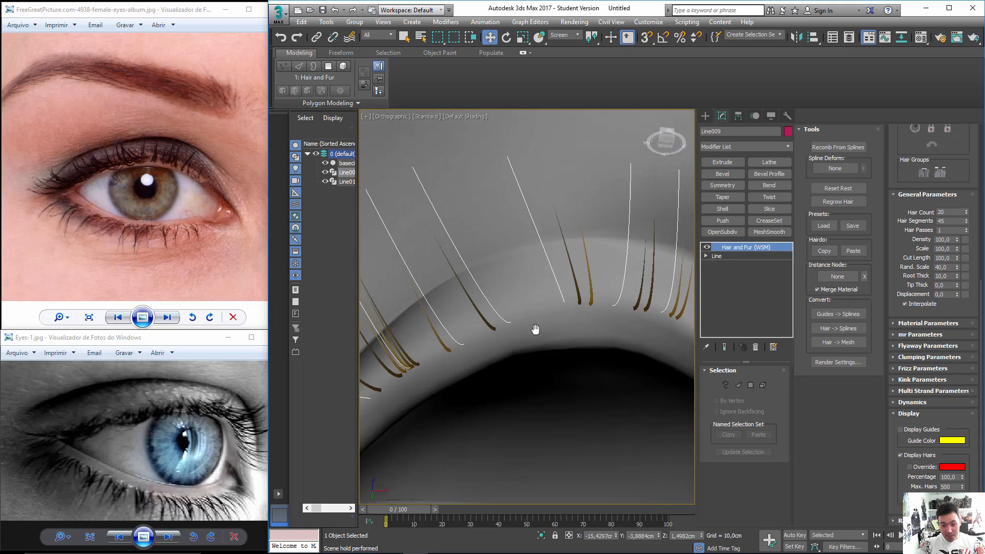
key(F4)
scroll(580, 298, up, 3)
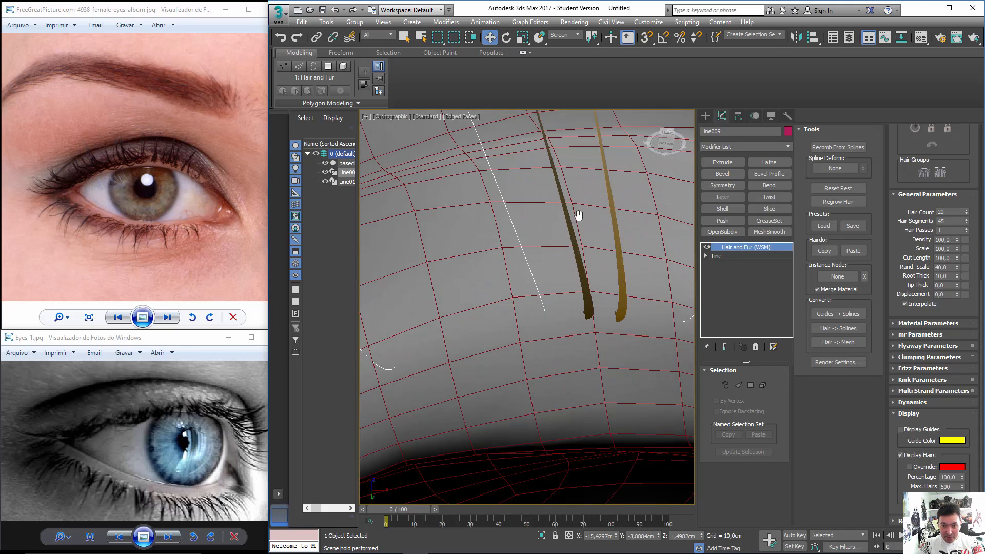
scroll(582, 302, down, 3)
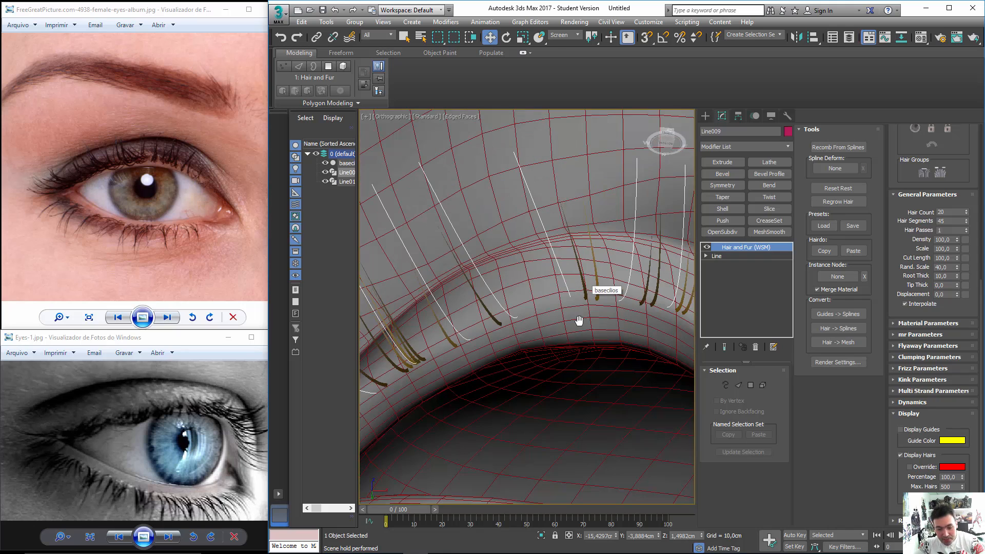
scroll(576, 321, down, 1)
key(F4)
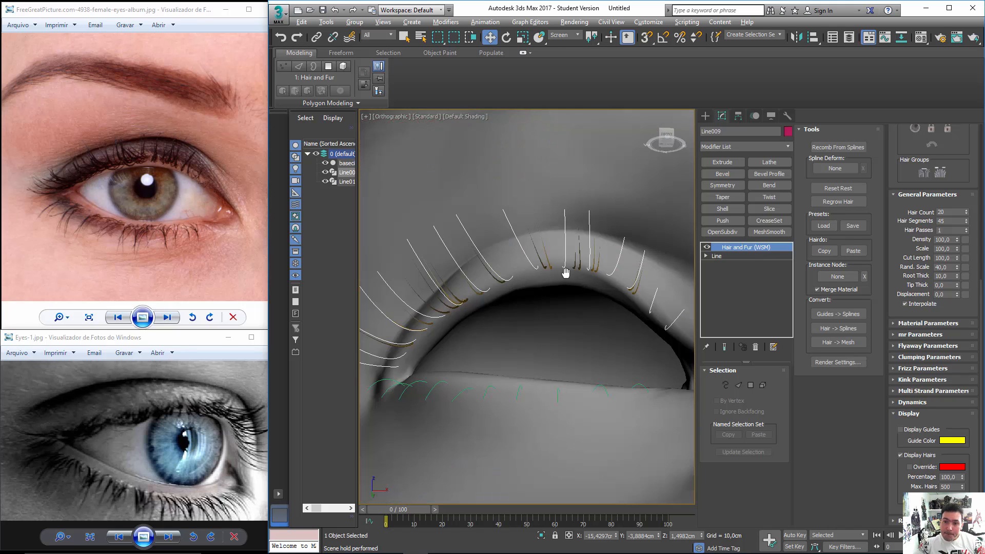
scroll(567, 270, down, 1)
Examine the Hair Passes, Density, Scale and Cut Length parameters of the upper lashes.
click(946, 229)
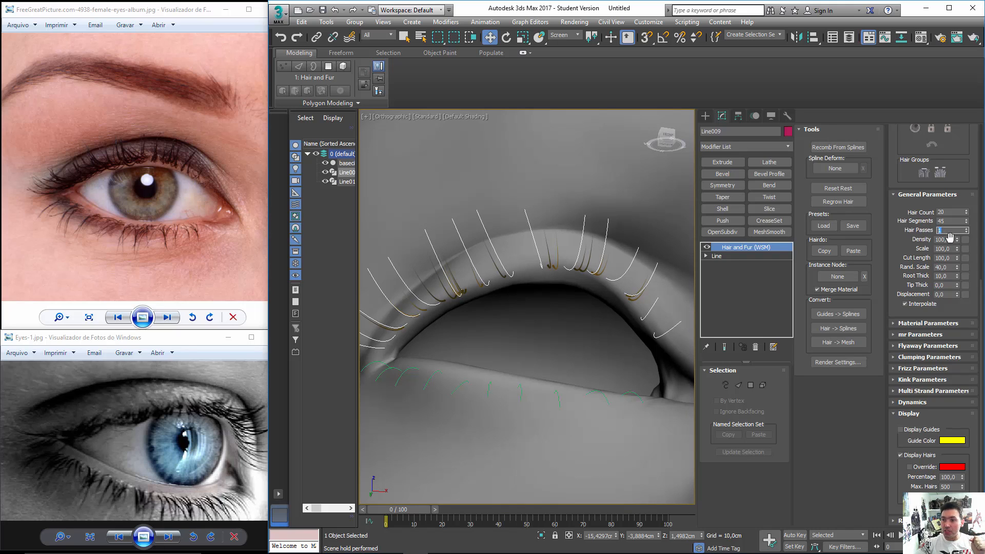
scroll(609, 305, up, 2)
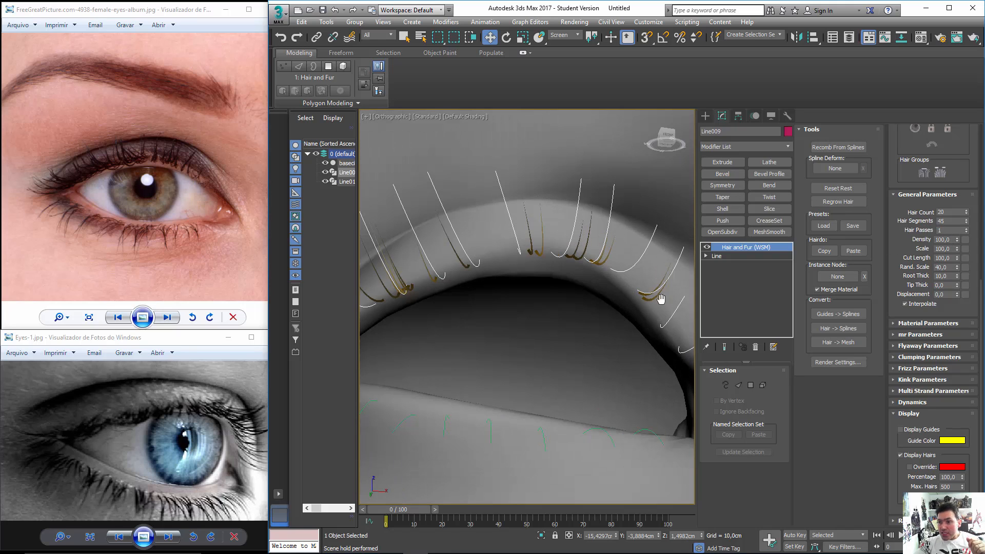
double_click(944, 240)
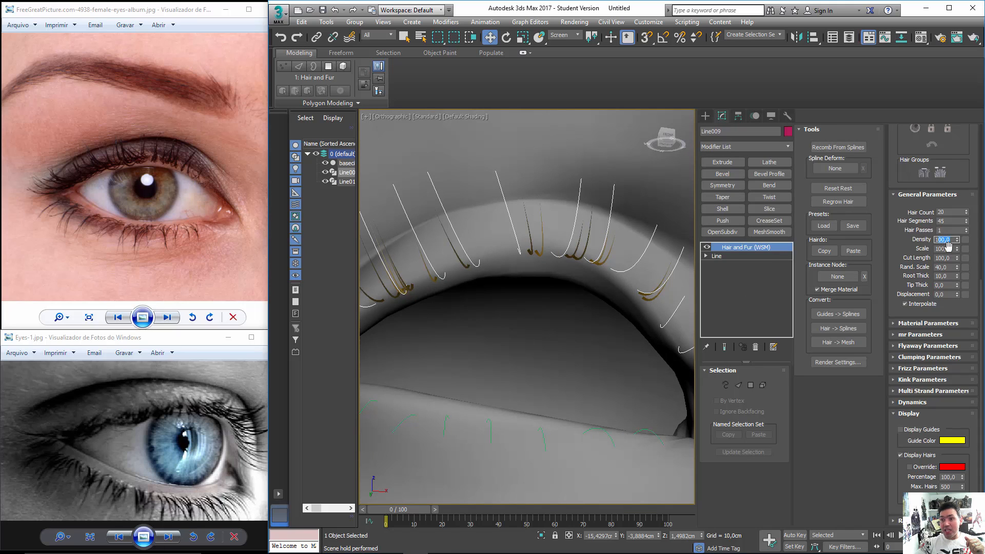
drag(952, 248, 926, 247)
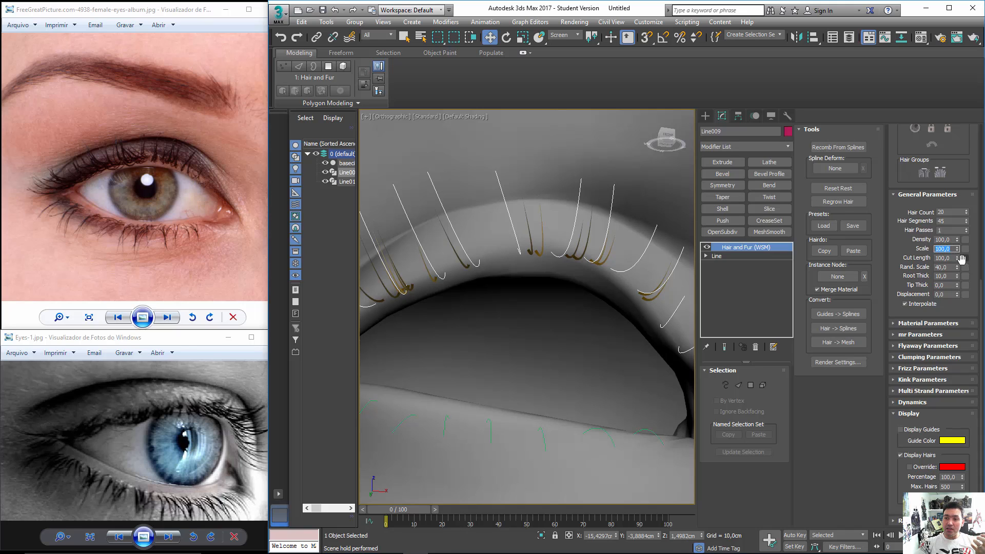
text(44)
key(Return)
drag(953, 292, 954, 261)
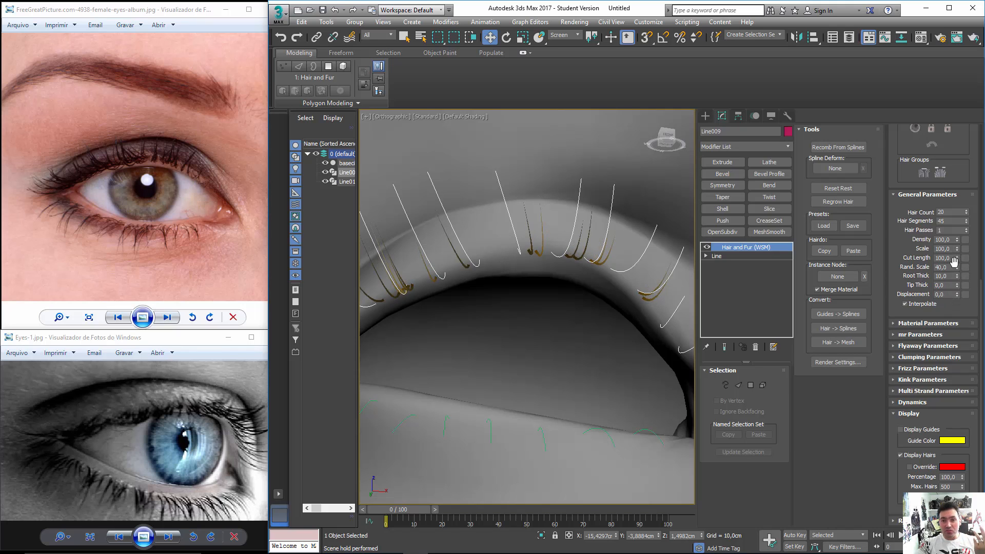
Compare the lash lengths with their guide splines and set the upper lashes' Rand. Scale to 0.
alt+middle_drag(589, 273, 645, 325)
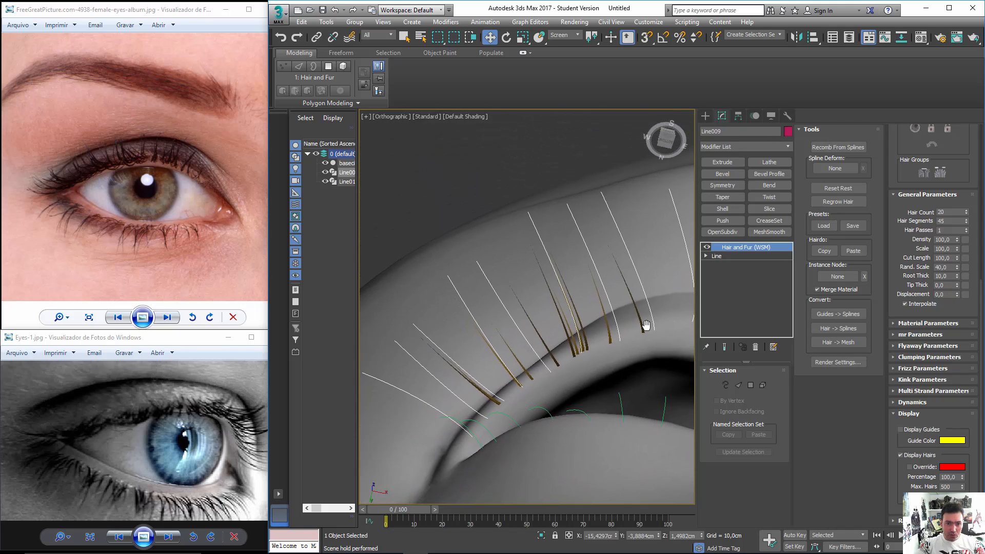
scroll(429, 334, up, 10)
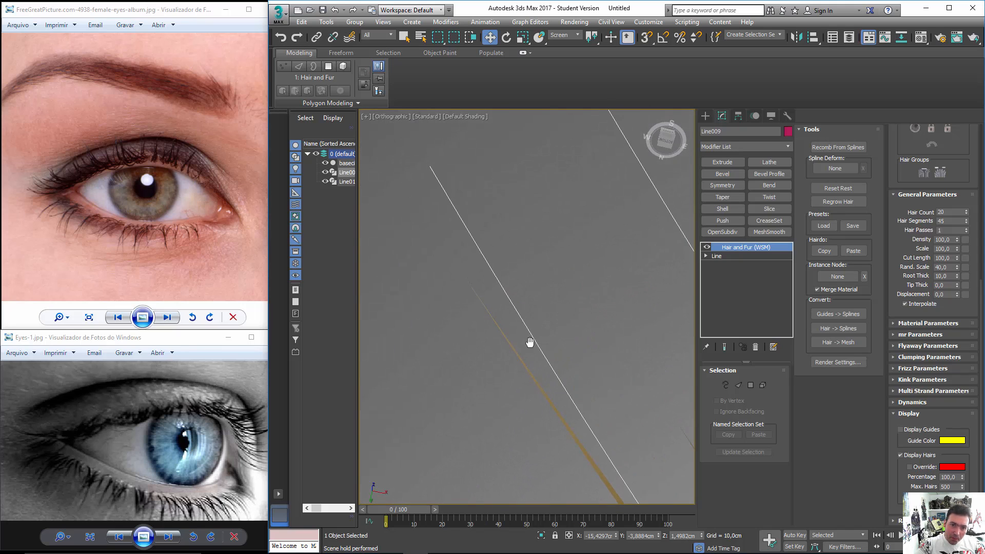
scroll(530, 342, down, 6)
middle_drag(561, 359, 519, 275)
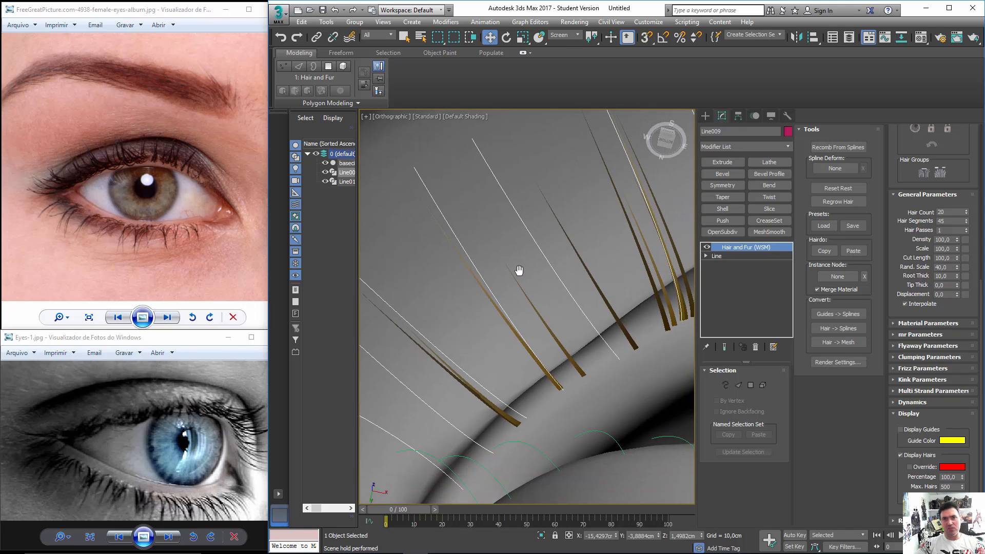
scroll(519, 270, down, 5)
alt+middle_drag(609, 334, 567, 295)
middle_drag(567, 295, 590, 317)
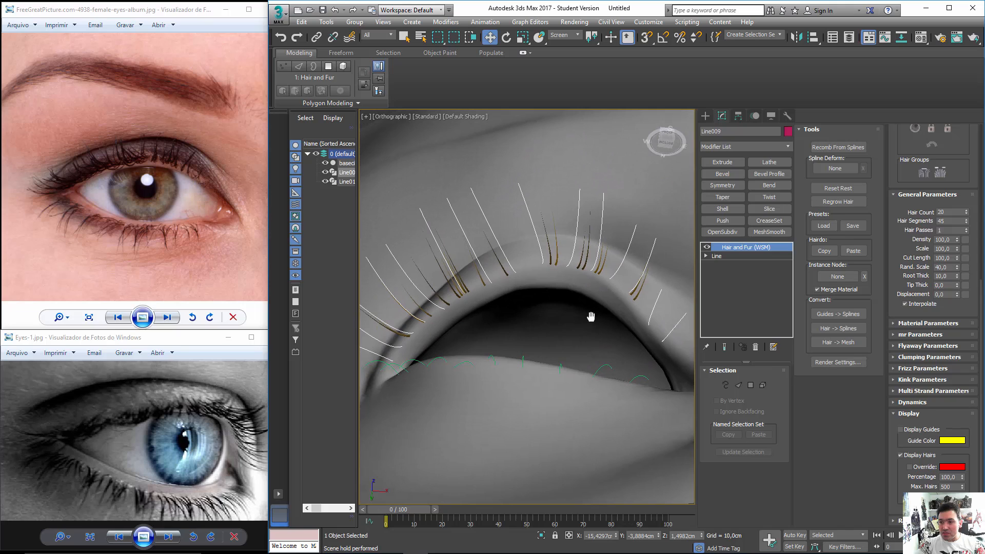
click(944, 267)
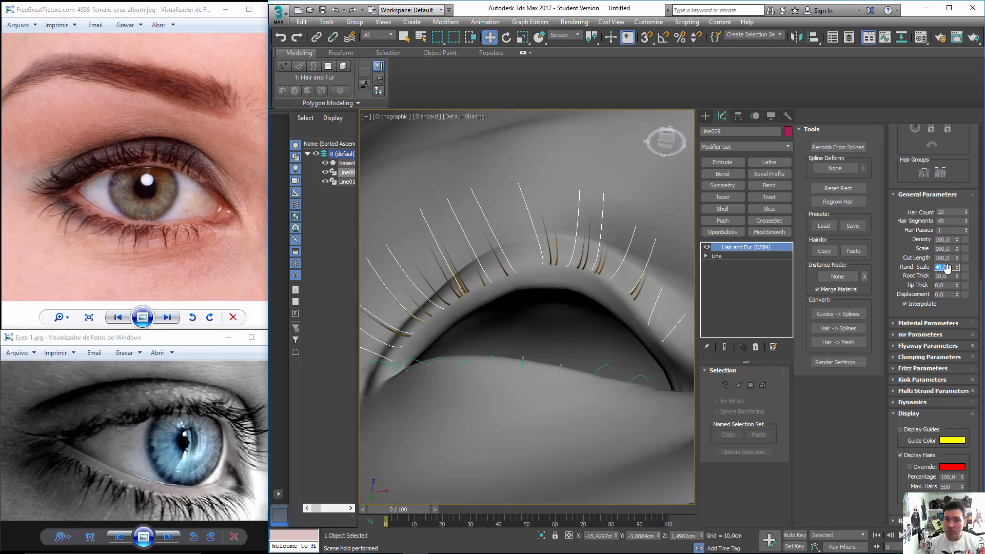
text(0)
key(Return)
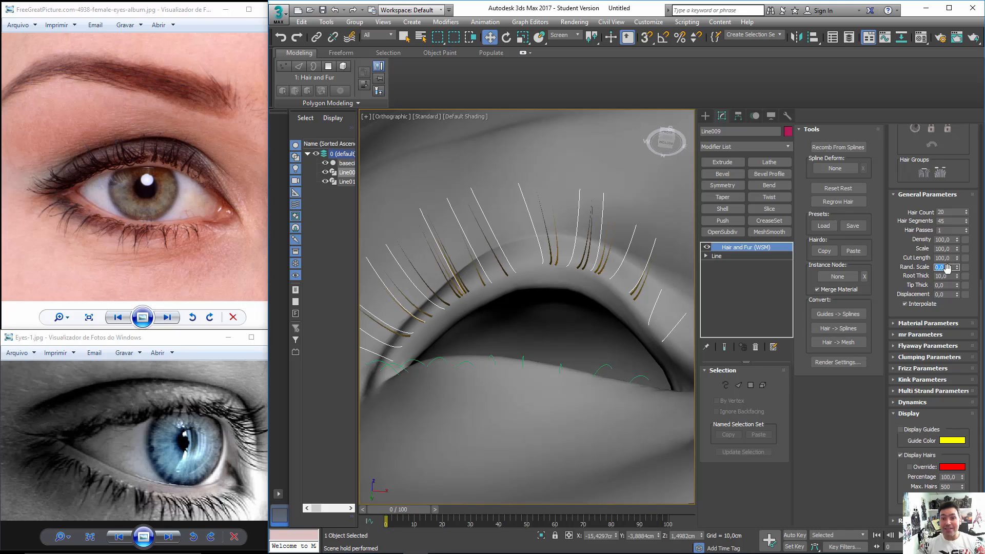
Try a different root thickness for the upper lash hairs and return Root Thick to 10.
alt+middle_drag(609, 301, 630, 383)
scroll(598, 300, up, 3)
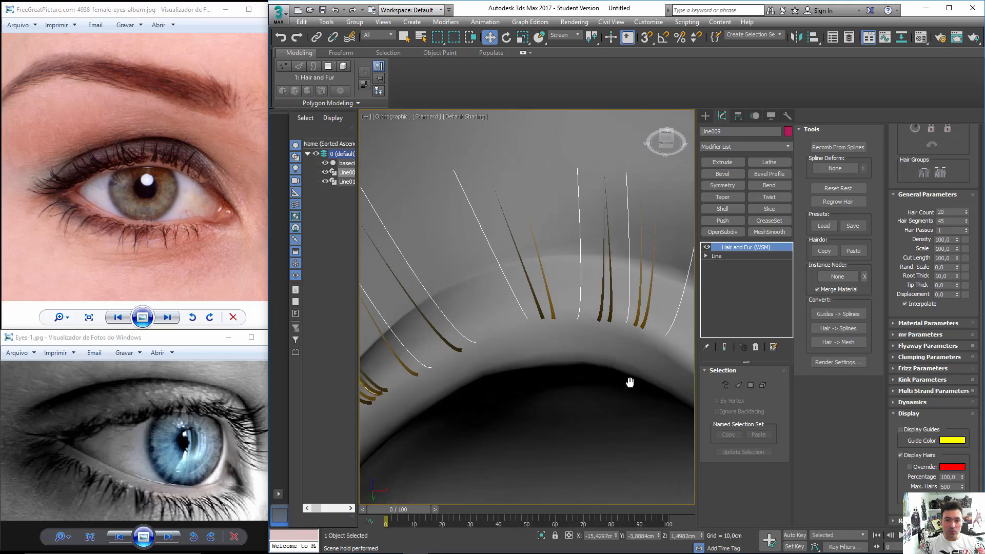
middle_drag(539, 270, 658, 318)
scroll(544, 307, down, 3)
middle_drag(576, 378, 543, 307)
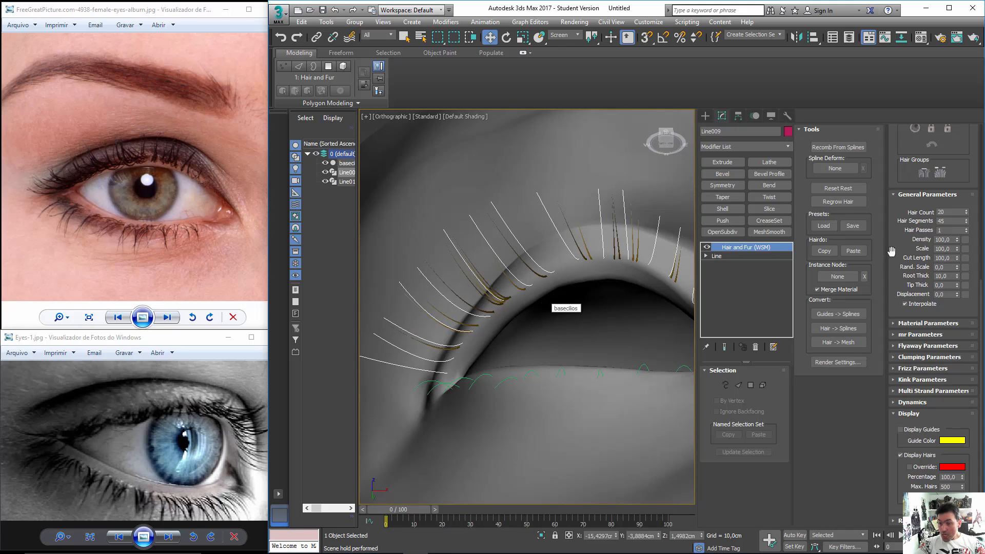
drag(955, 273, 938, 286)
text(10)
key(Return)
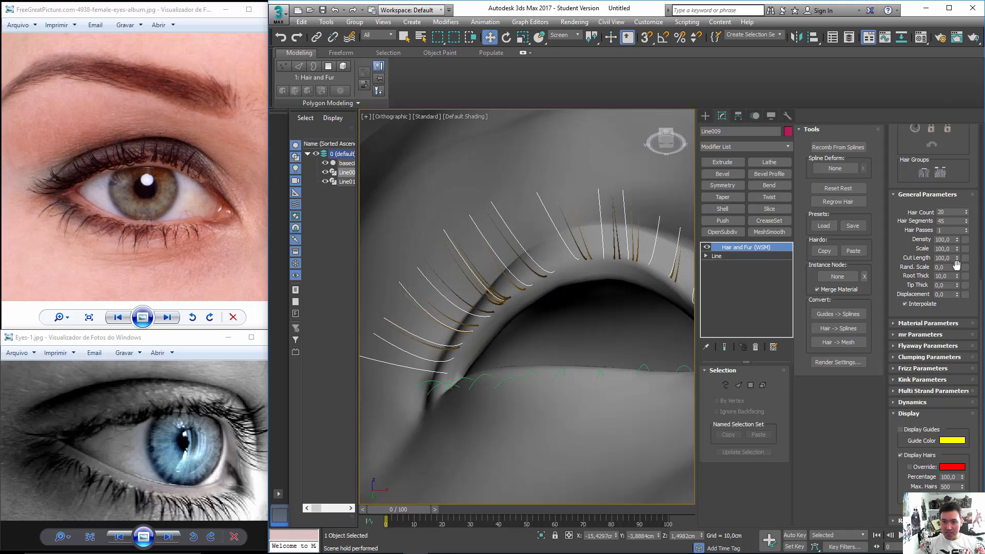
Set the lash hairs' Rand. Scale to 0 and Root Thick to 12.
drag(957, 264, 930, 266)
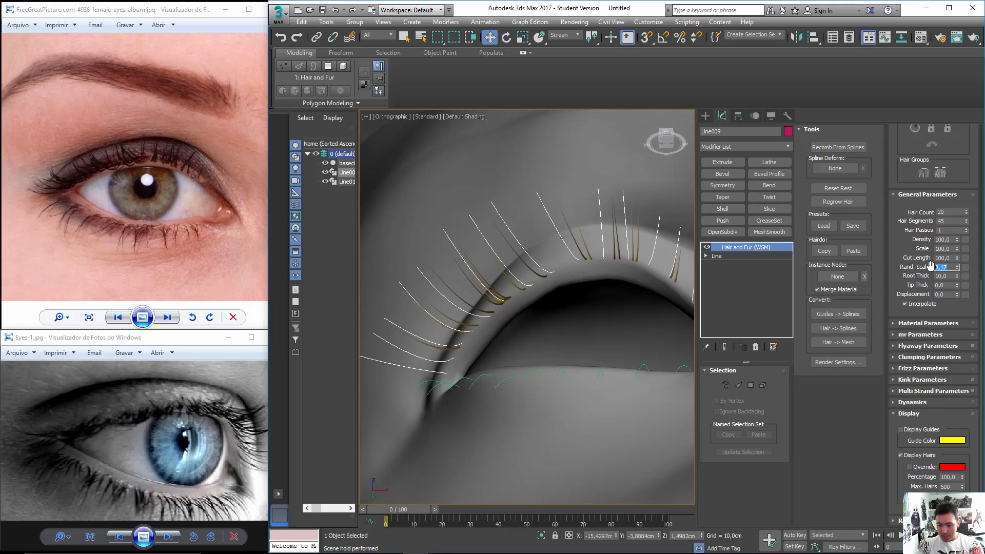
text(0)
key(Return)
key(Tab)
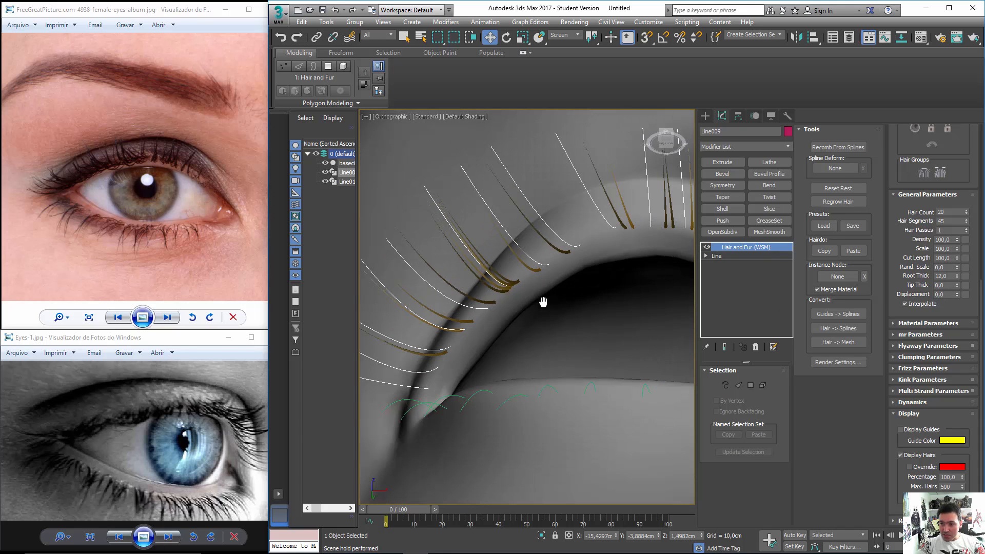
scroll(545, 301, up, 2)
Set the hair material's Tip Color to a dark reddish brown.
click(918, 322)
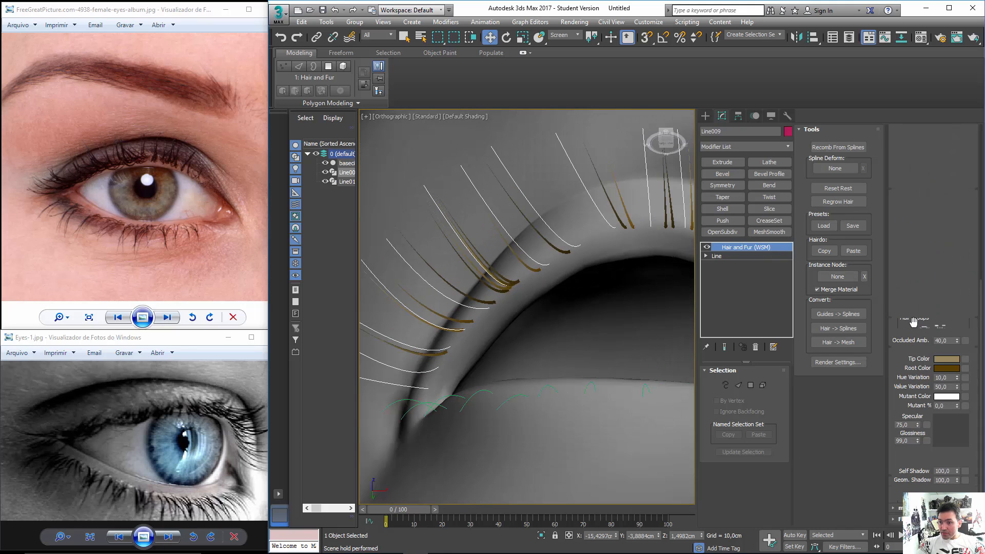
scroll(560, 301, down, 1)
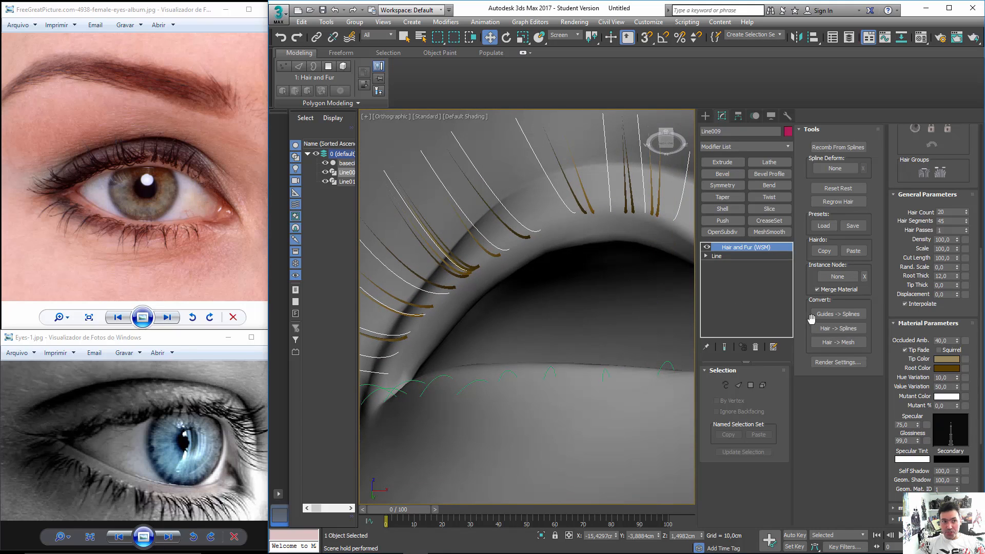
click(946, 358)
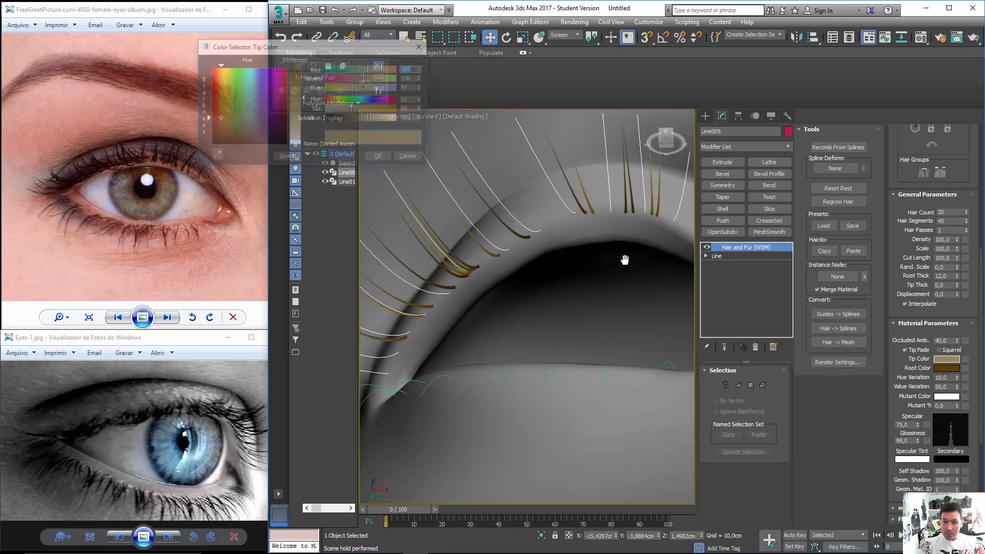
drag(305, 79, 305, 67)
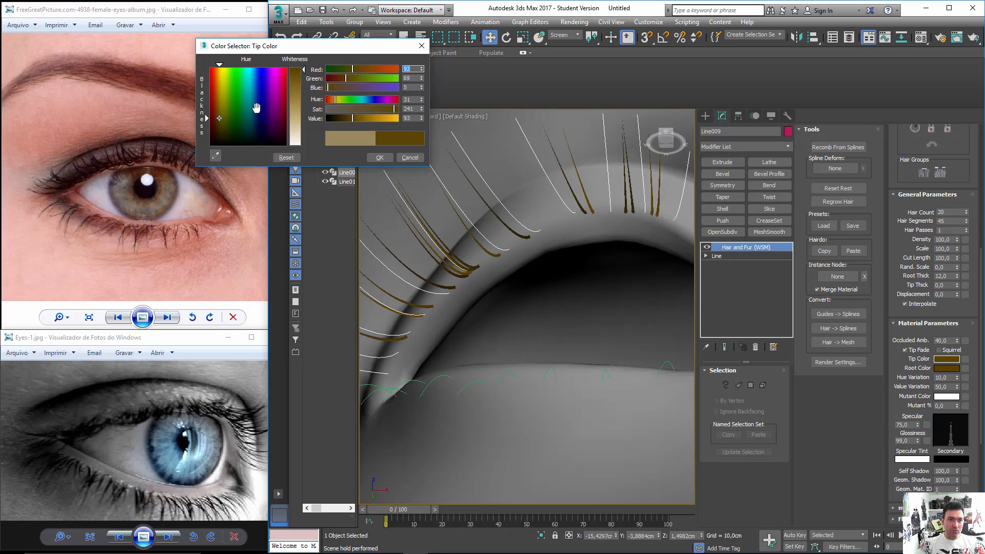
drag(220, 121, 214, 132)
click(373, 156)
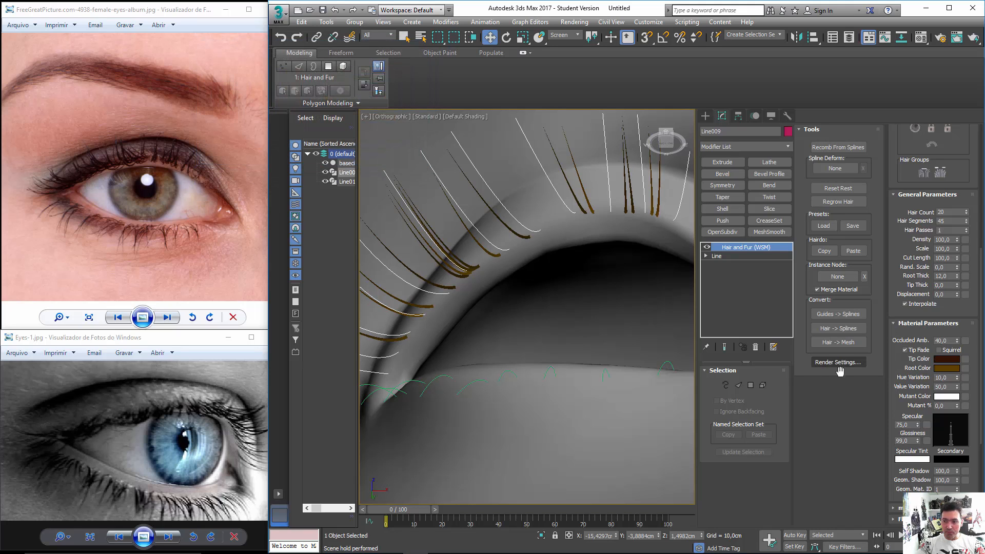
Change the hair material's Root Color to a very dark, almost black brown.
click(947, 368)
drag(218, 138, 215, 142)
drag(302, 67, 303, 75)
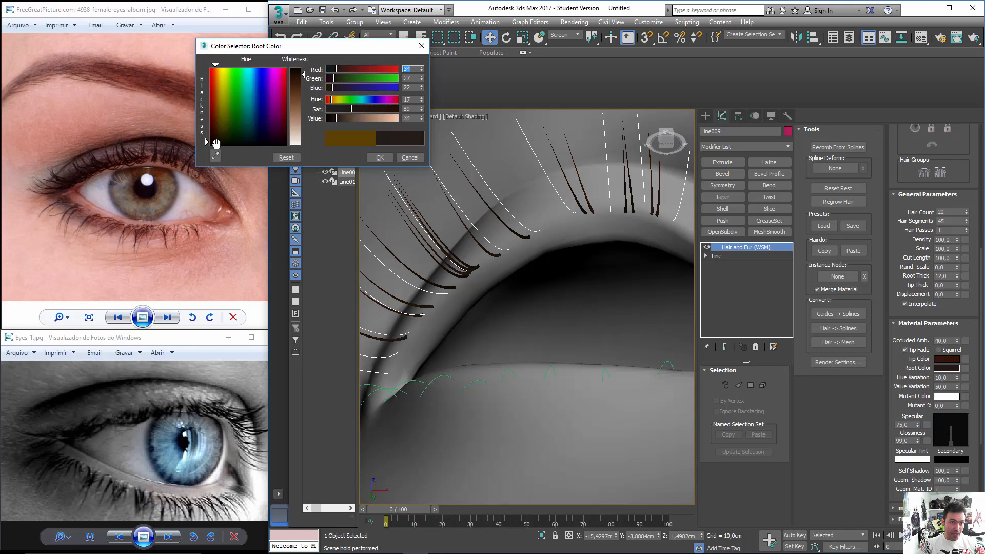
drag(204, 137, 213, 140)
click(378, 157)
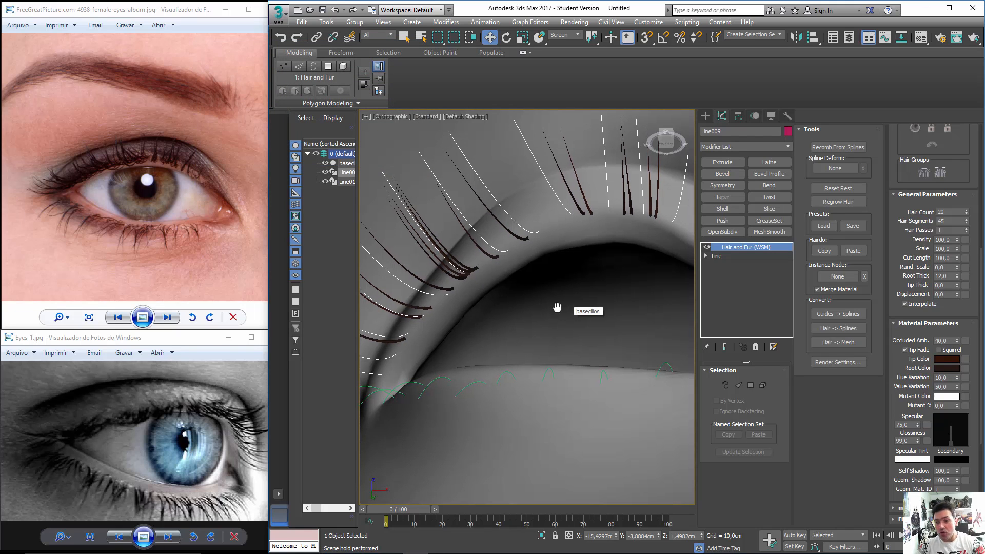
mouse_move(560, 308)
middle_down()
mouse_move(563, 300)
mouse_move(561, 320)
middle_up()
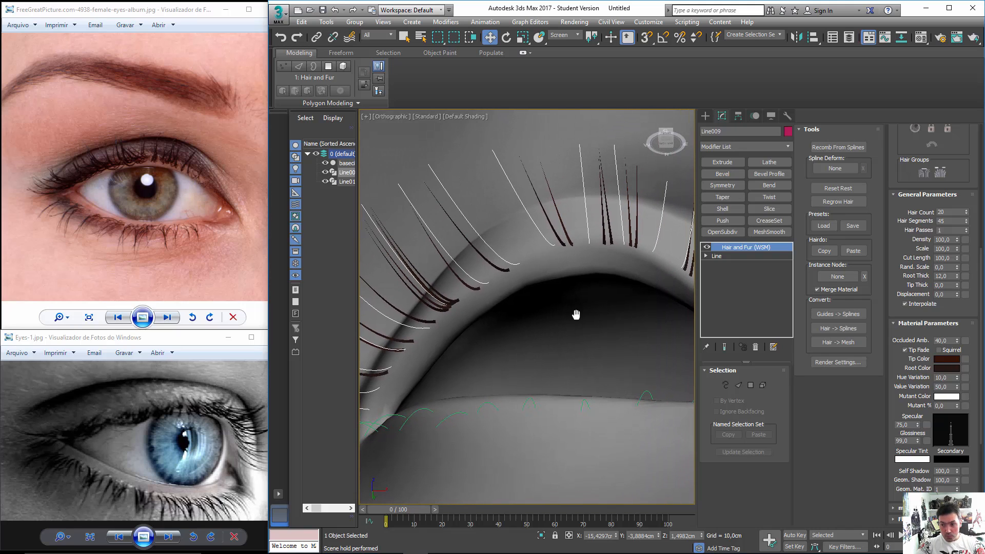
Collapse the material settings and look over the Flyaway Parameters of the lash hairs.
drag(903, 377, 907, 306)
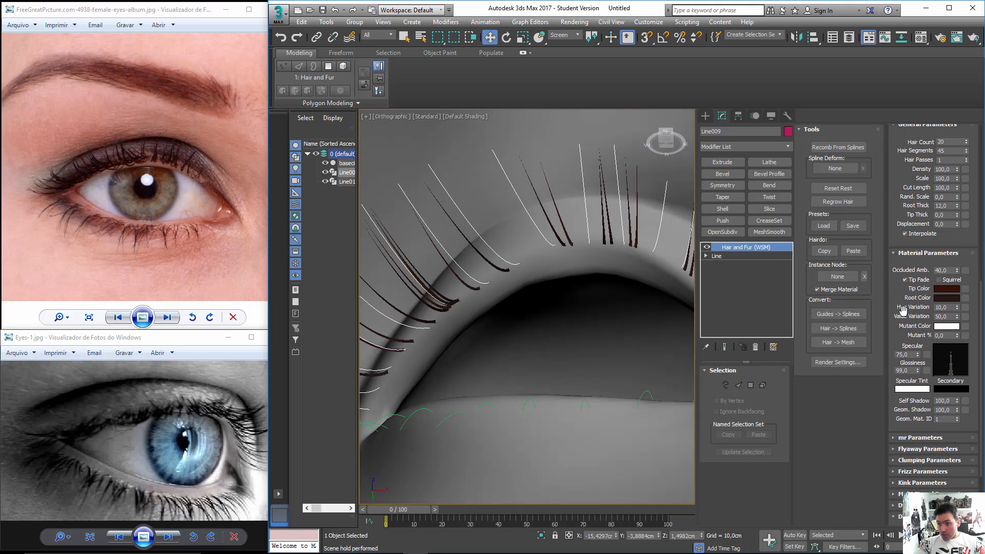
click(919, 252)
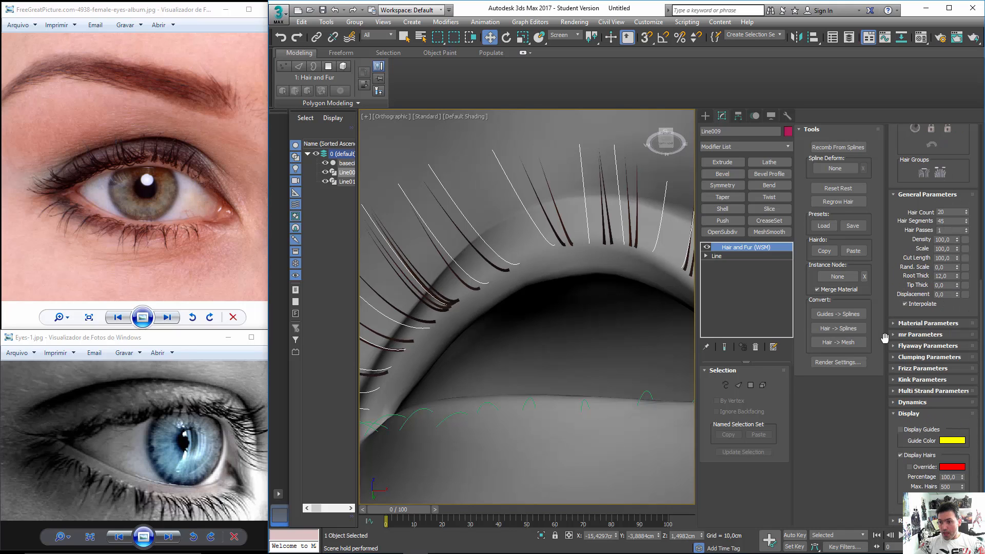
click(920, 346)
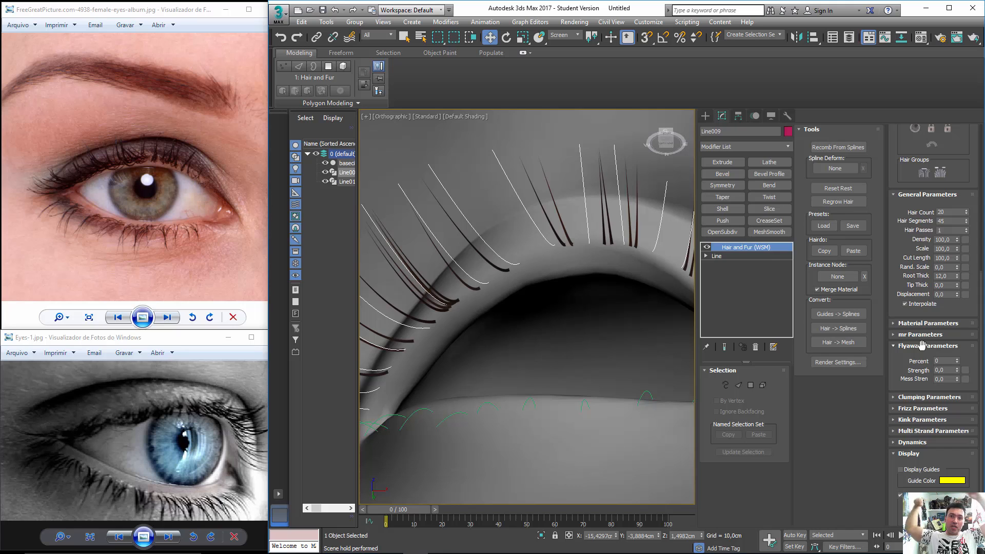
click(922, 345)
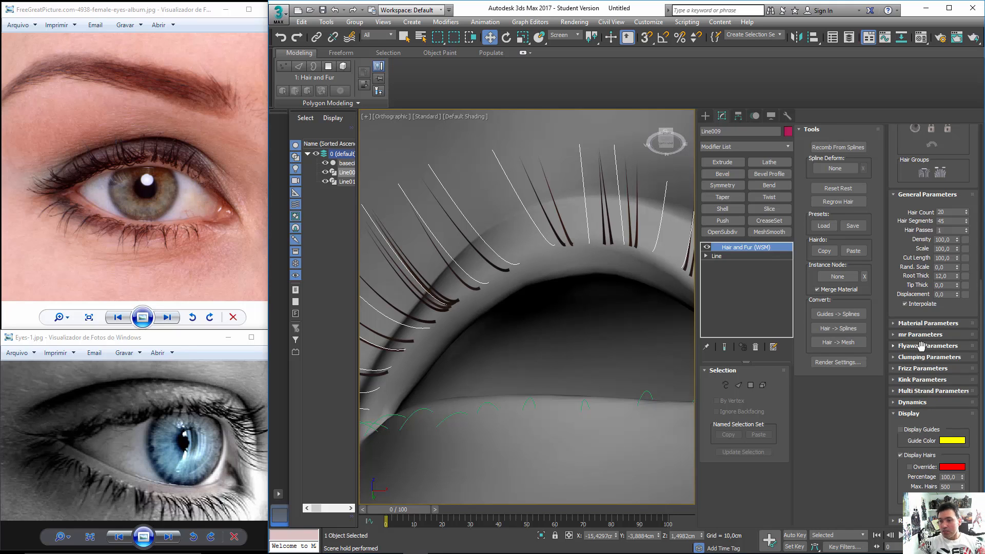
Try different Clumps values in the Clumping Parameters and return the value to 0.
click(911, 357)
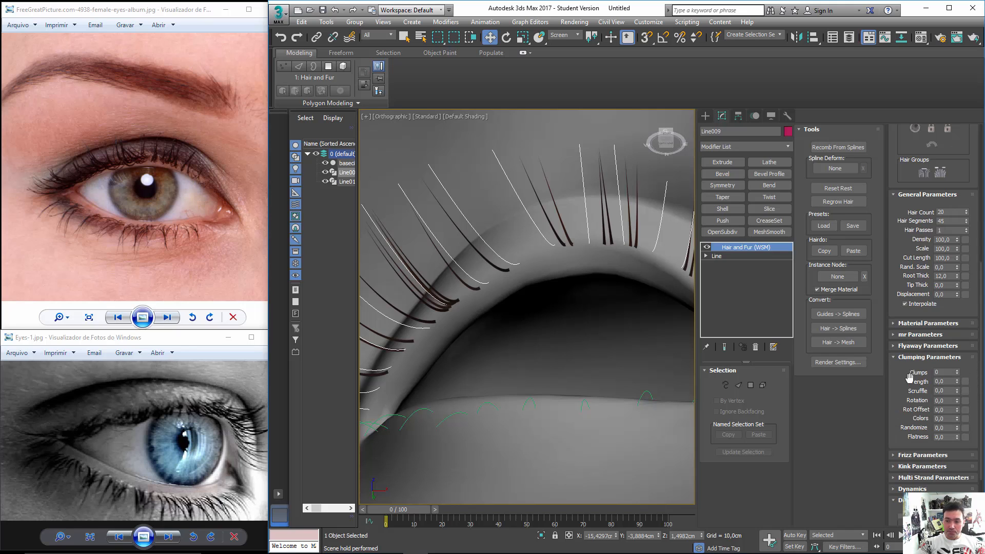
scroll(905, 426, down, 3)
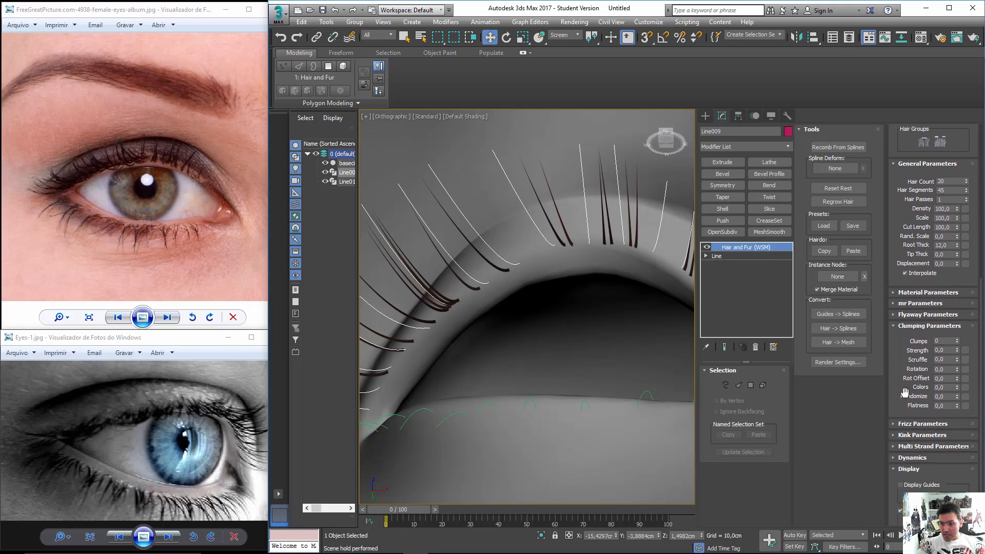
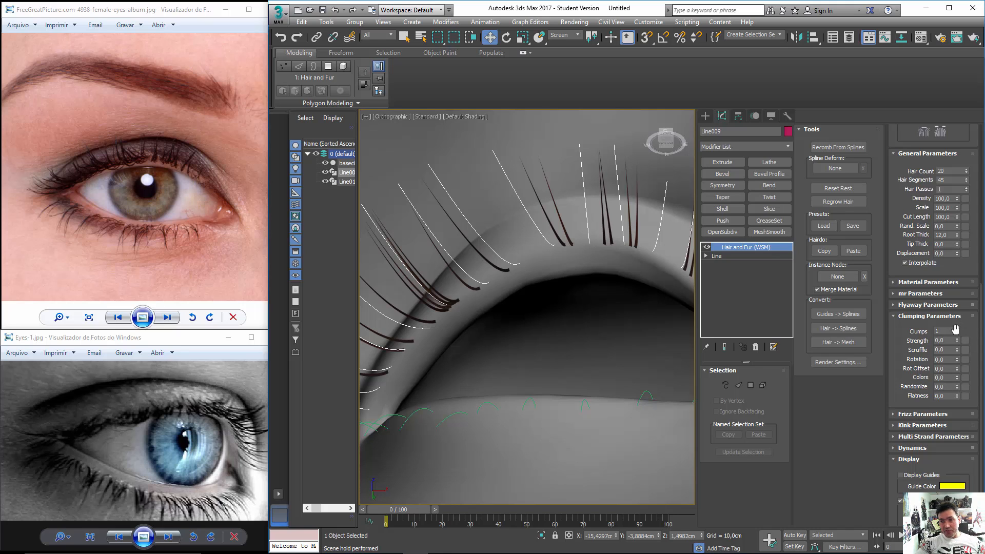
drag(956, 330, 946, 137)
right_click(947, 139)
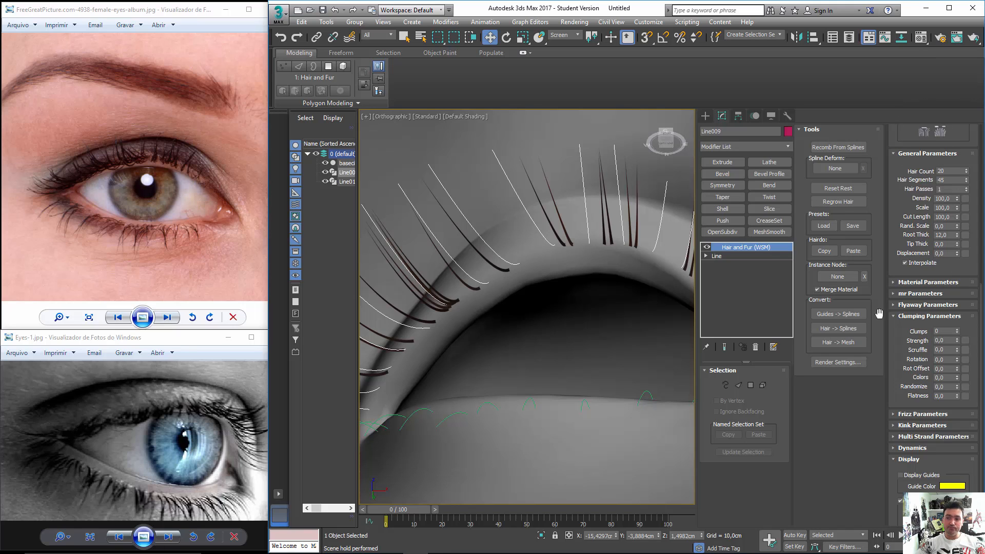
mouse_move(957, 329)
mouse_down()
mouse_move(958, 218)
mouse_move(953, 330)
mouse_move(968, 185)
mouse_move(953, 326)
mouse_move(952, 310)
mouse_move(959, 319)
mouse_up()
right_click(959, 319)
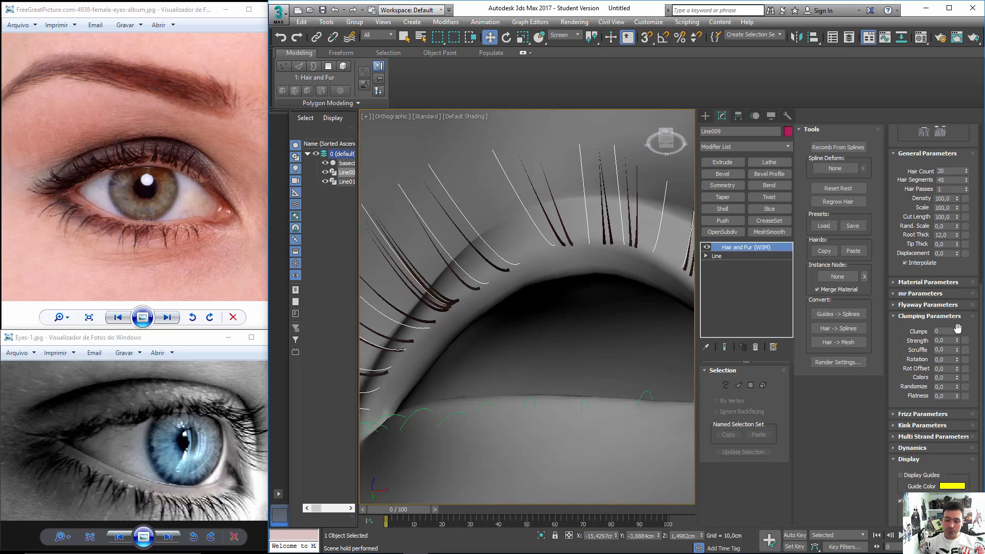
Set the lash hairs' Frizz Root to 0 and Frizz Tip to 29.8.
click(916, 415)
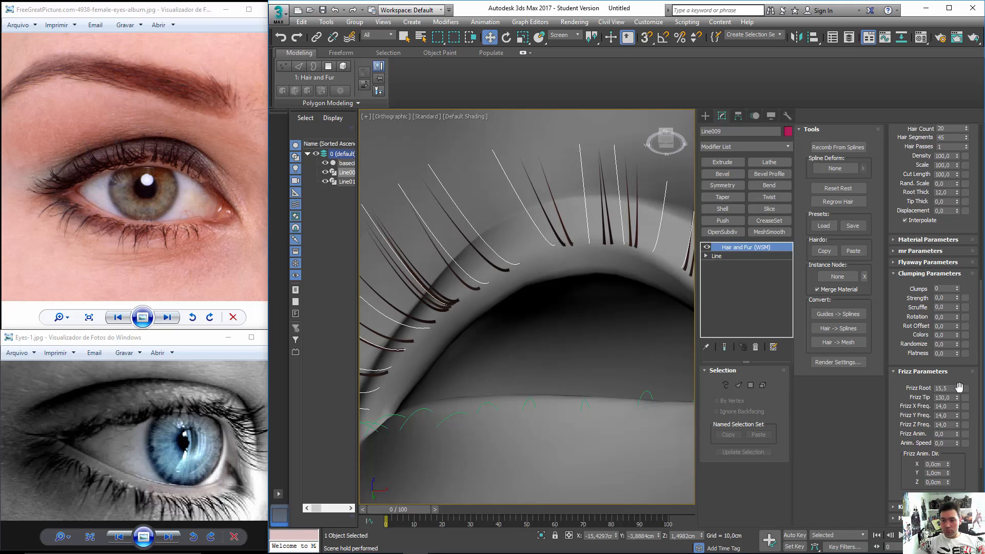
right_click(955, 387)
right_click(956, 397)
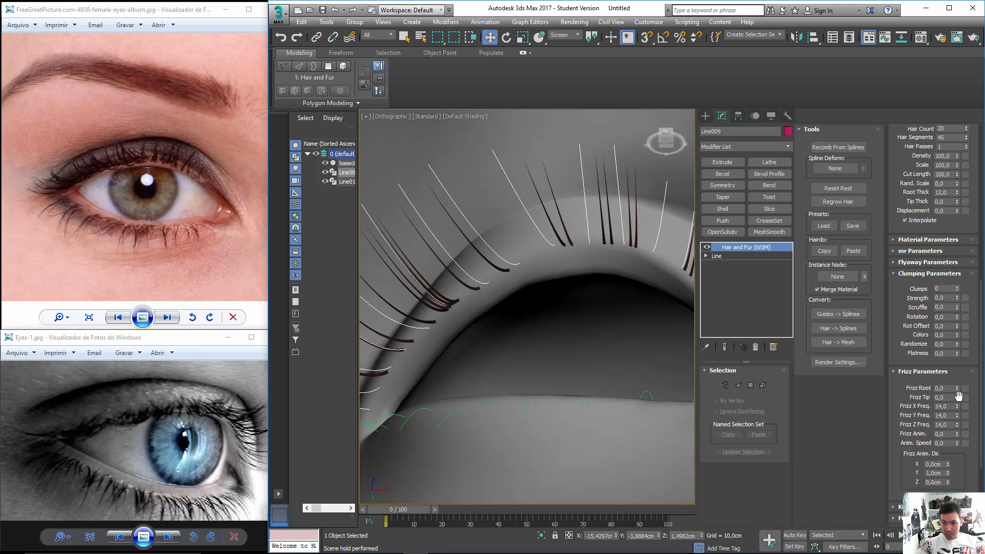
drag(957, 396, 938, 147)
drag(907, 420, 903, 353)
scroll(899, 403, down, 5)
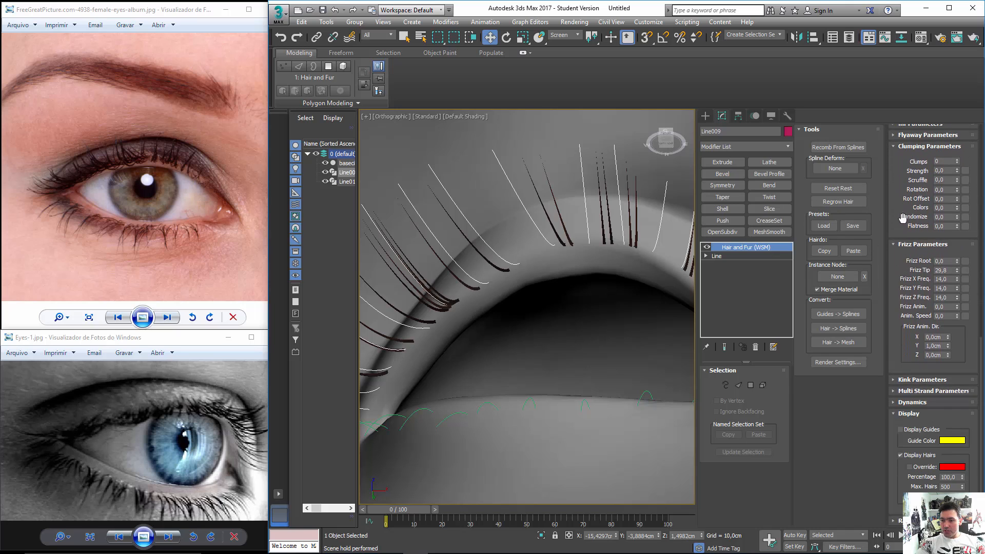
Expand the Kink Parameters and the Multi Strand Parameters of the lash hairs.
click(909, 378)
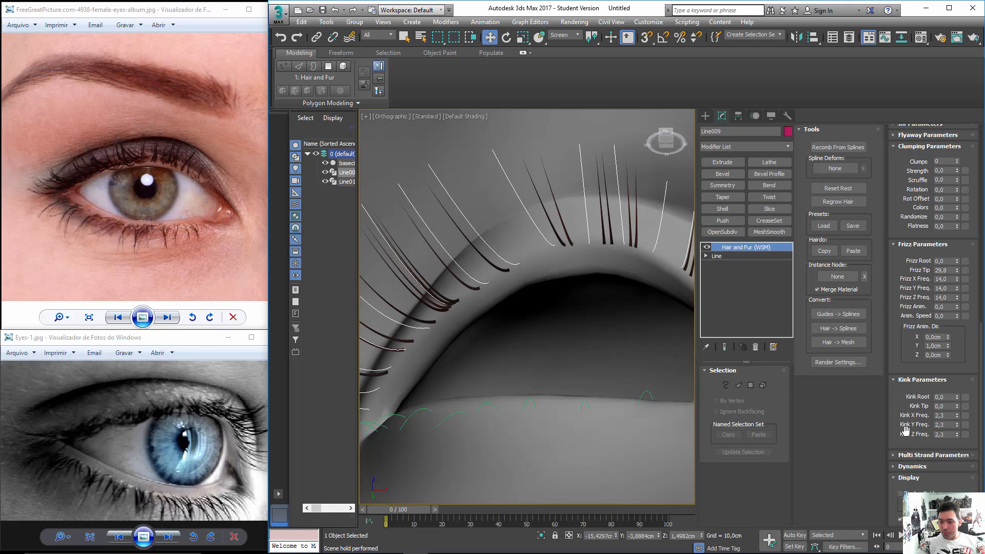
click(908, 455)
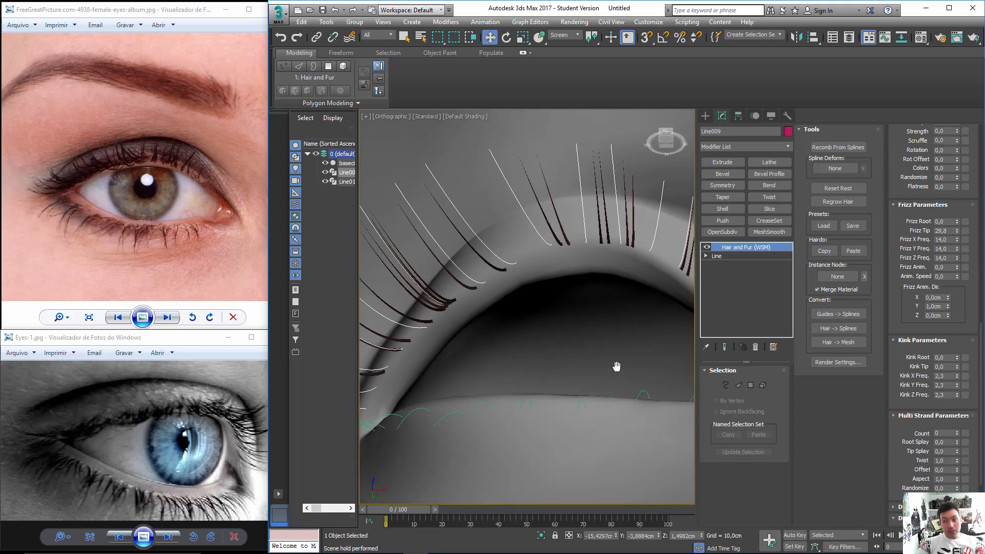
scroll(596, 347, down, 2)
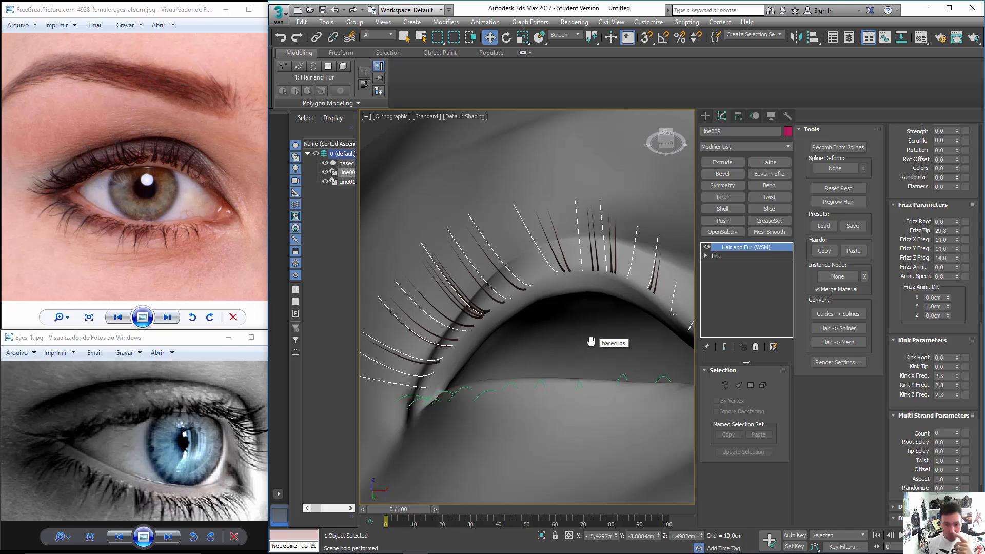
Try a multi-strand Count of 6 on the lashes and reset it to 0.
click(945, 433)
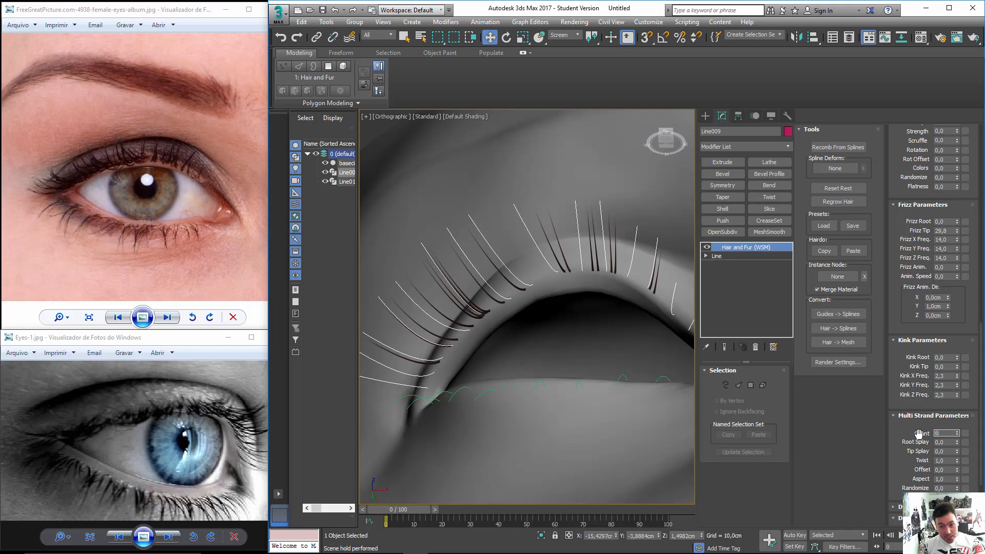
text(6)
scroll(501, 235, up, 3)
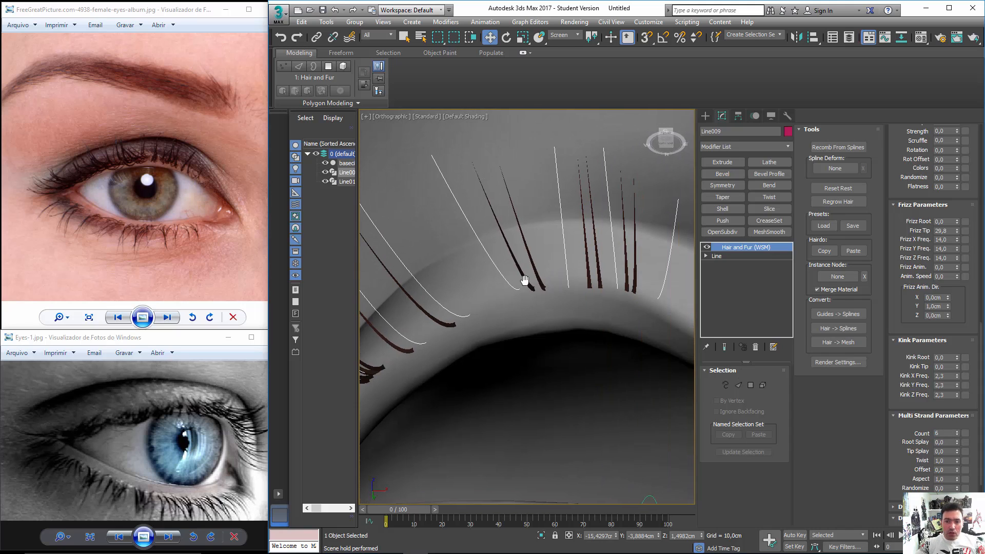
right_click(952, 432)
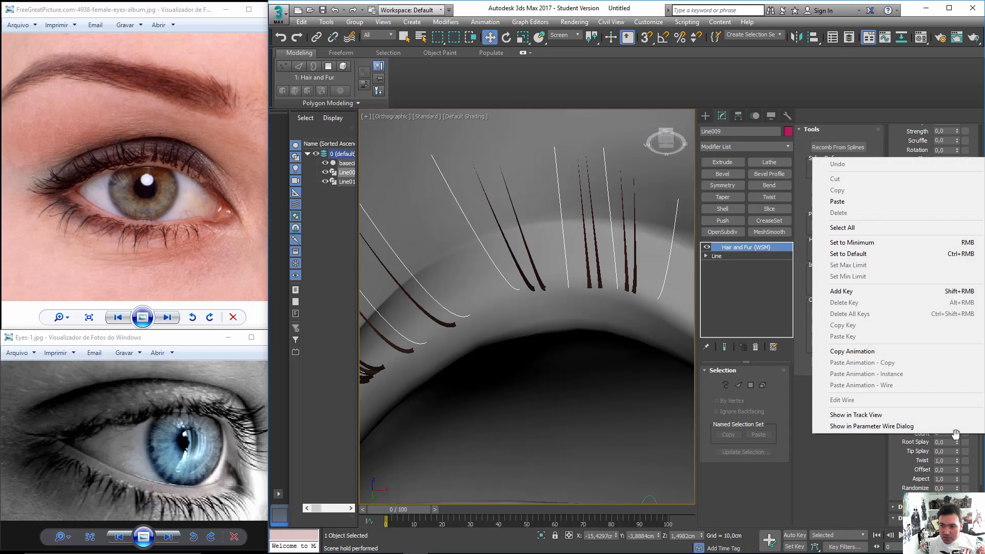
click(895, 439)
right_click(957, 433)
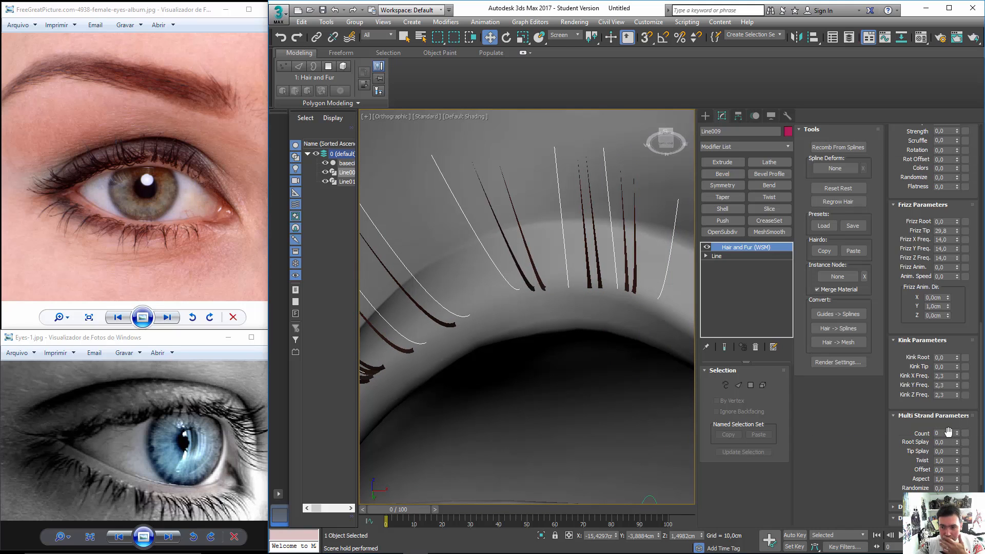
Set the multi-strand Count to 6 and Root Splay to 17.552 to spread the lashes into clusters.
drag(948, 434, 919, 436)
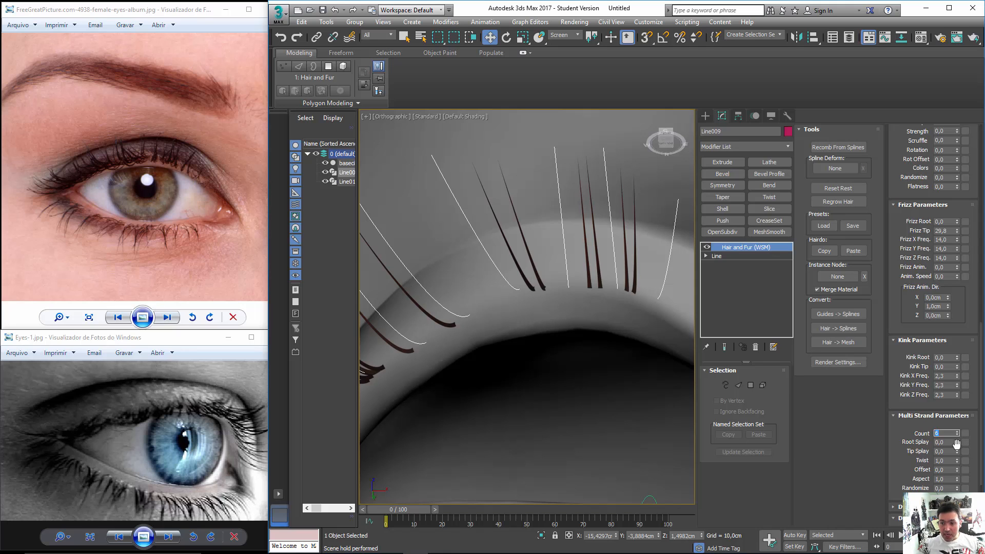
drag(957, 442, 837, 536)
scroll(563, 367, down, 5)
alt+middle_drag(554, 339, 581, 326)
scroll(581, 326, up, 4)
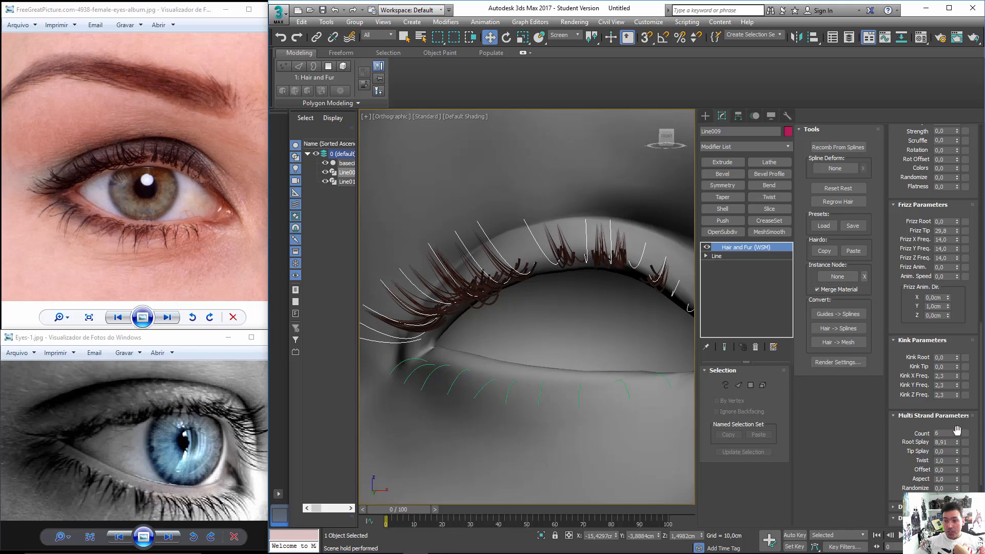
drag(955, 440, 948, 388)
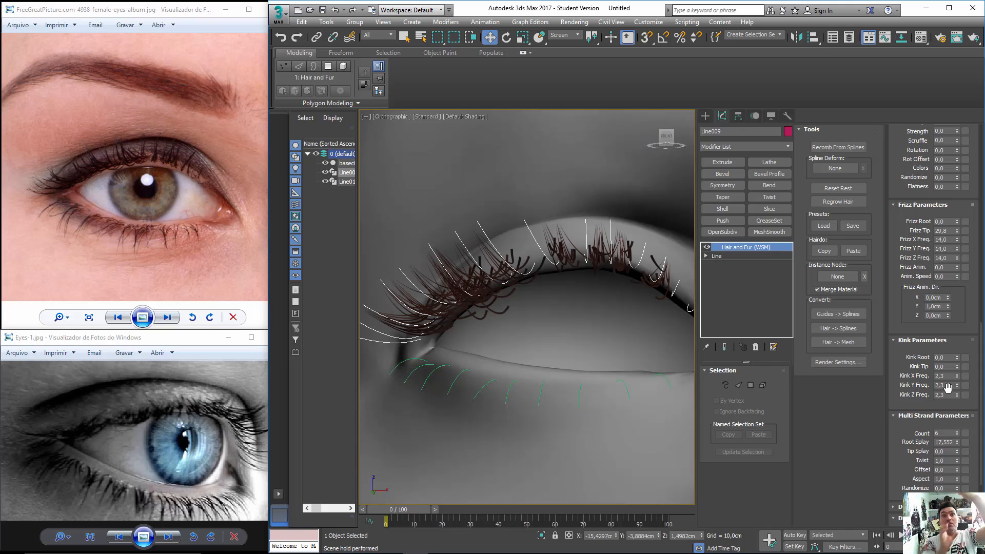
Reset the upper lashes' multi-strand Root Splay and set it to 6.34 for tighter clusters.
scroll(628, 337, up, 6)
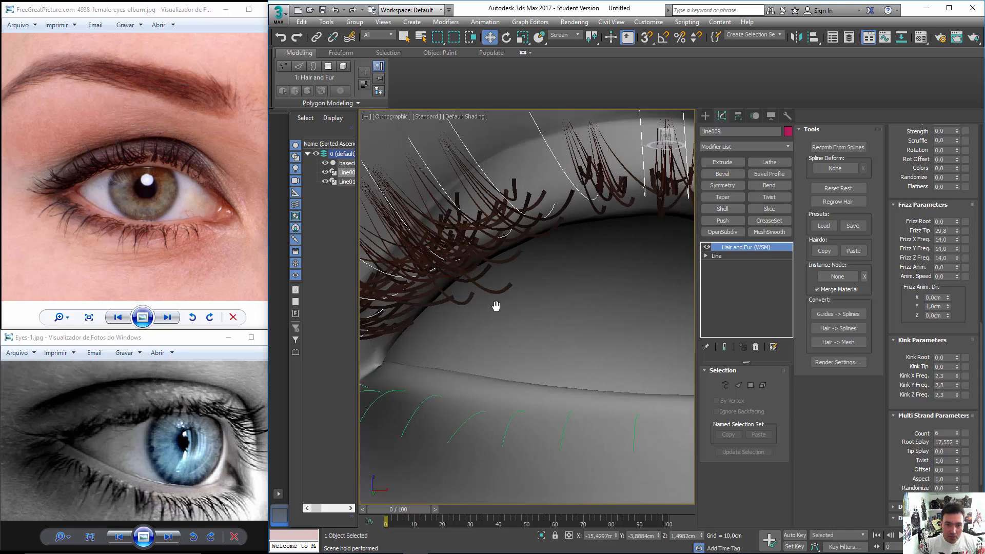
scroll(529, 272, down, 4)
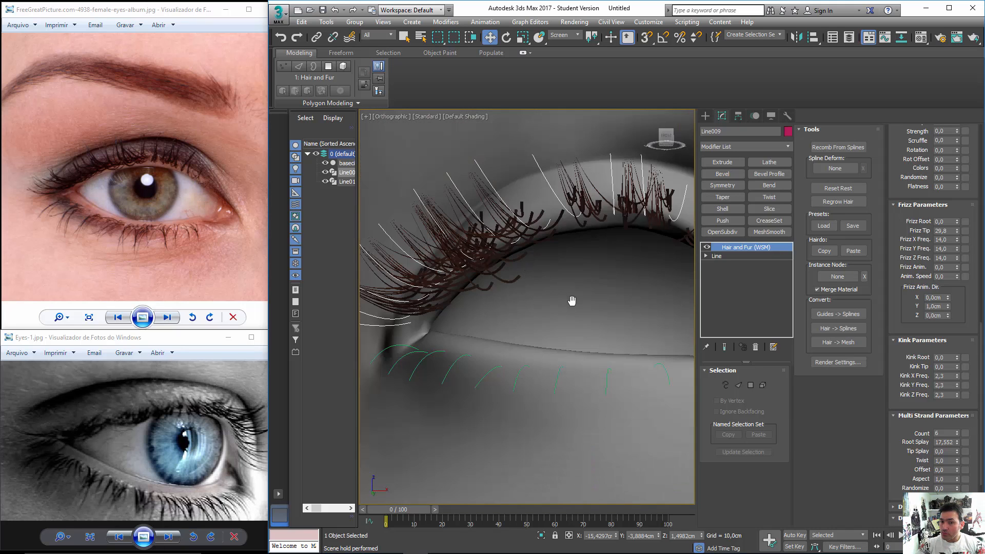
alt+middle_drag(571, 301, 626, 323)
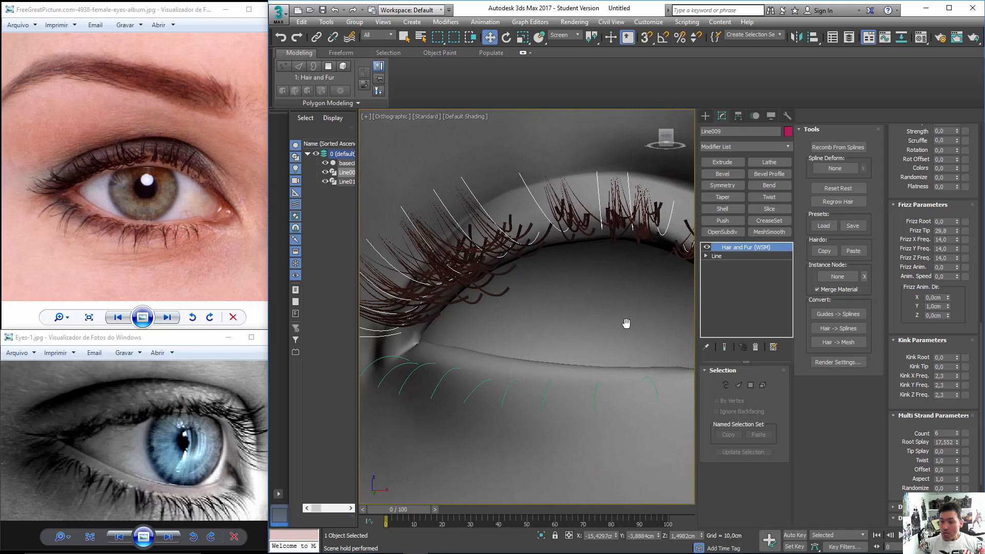
right_click(957, 441)
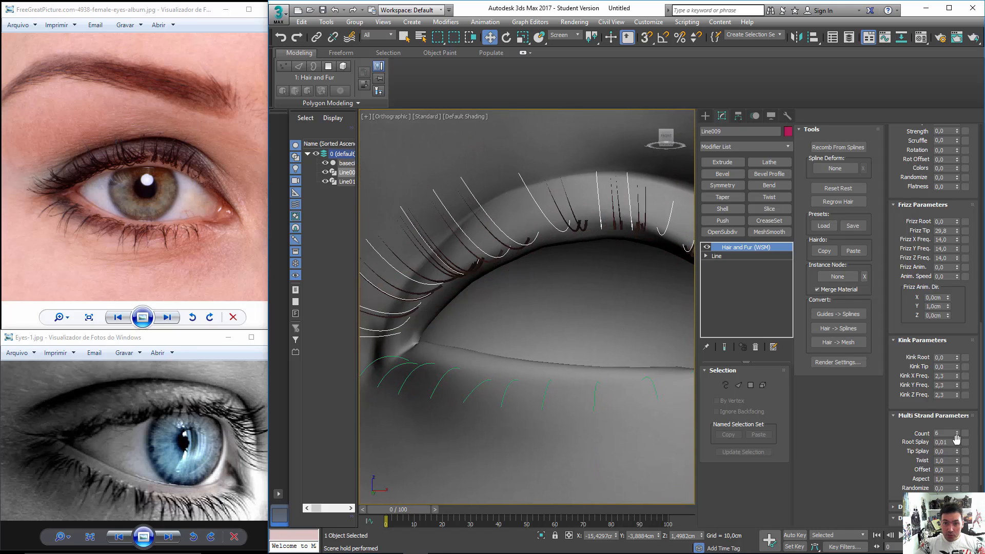
drag(957, 441, 943, 114)
alt+middle_drag(515, 247, 511, 204)
alt+middle_drag(573, 294, 556, 315)
Set the lash hairs' Hair Count to 126 in the General Parameters.
drag(899, 179, 911, 408)
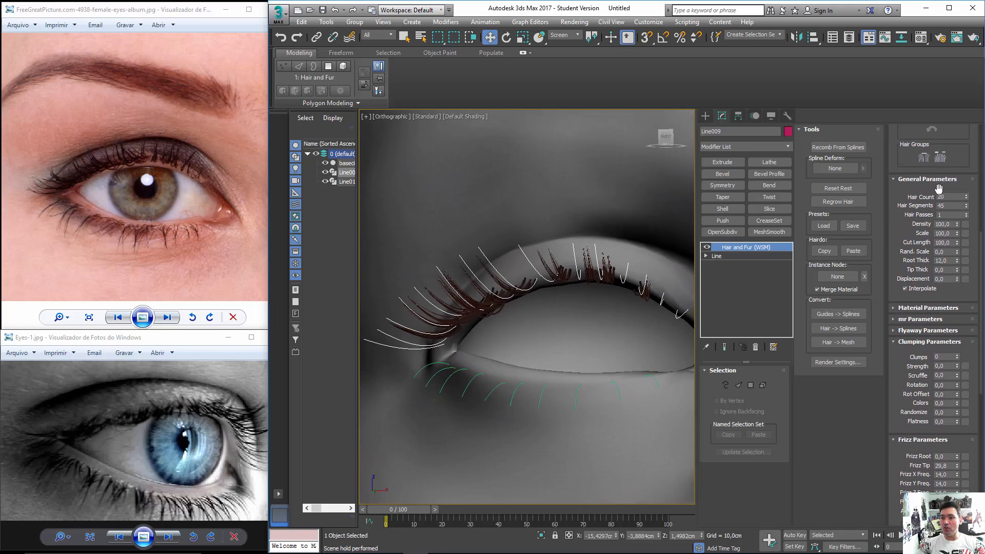
drag(965, 195, 961, 159)
alt+middle_drag(582, 278, 600, 251)
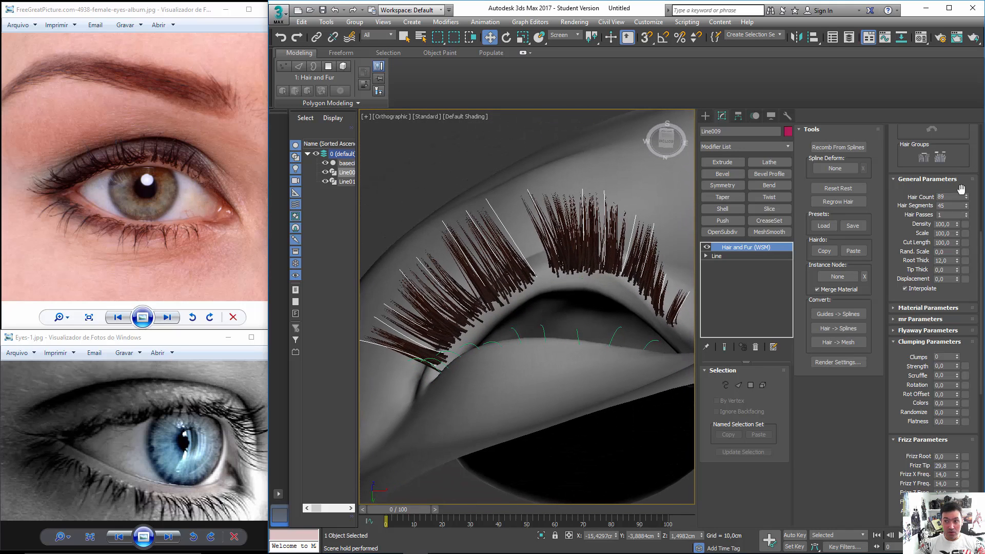
mouse_move(965, 191)
mouse_down()
mouse_move(960, 165)
mouse_move(960, 177)
mouse_up()
alt+middle_drag(557, 270, 552, 380)
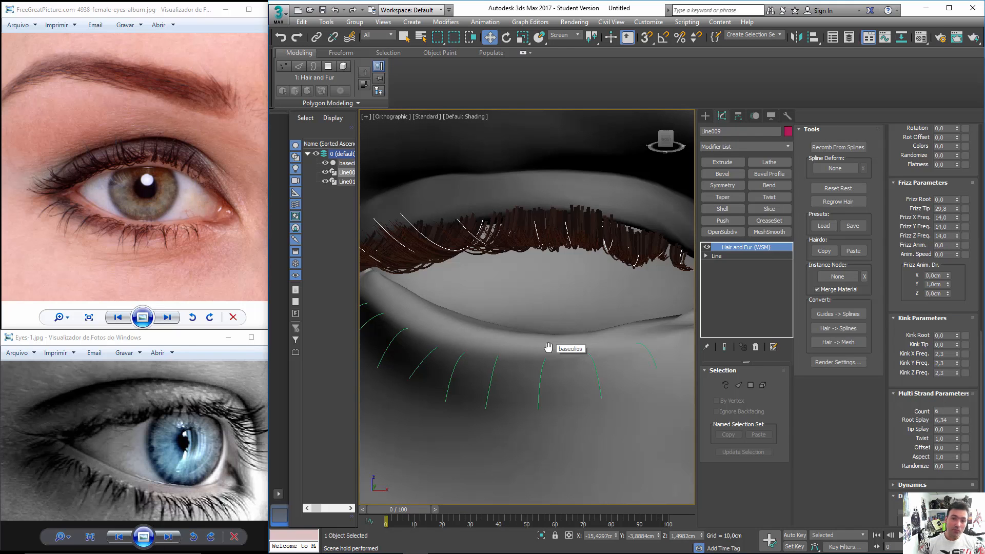
Set the lashes' multi-strand Count to 4 and Root Splay to 8.3054.
click(958, 412)
click(957, 412)
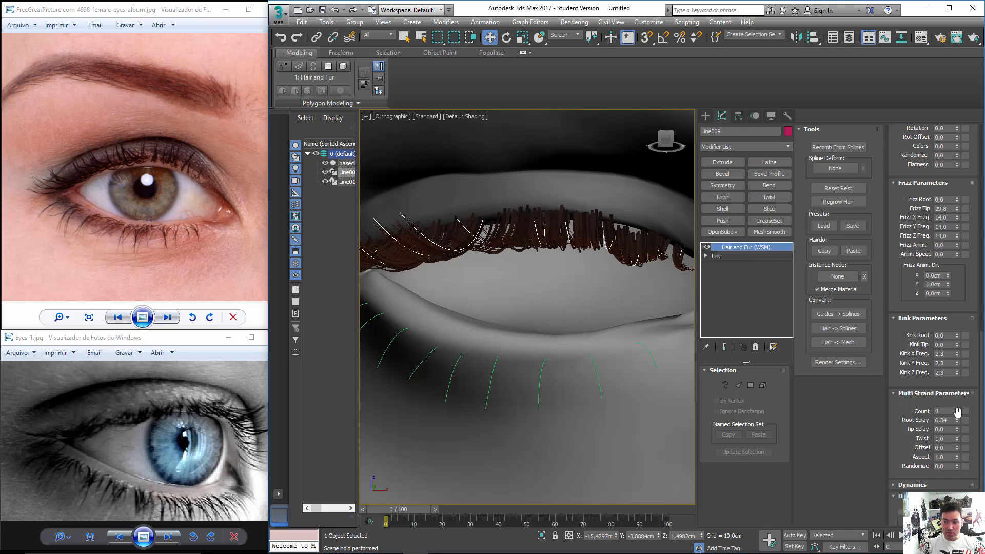
alt+middle_drag(569, 360, 600, 343)
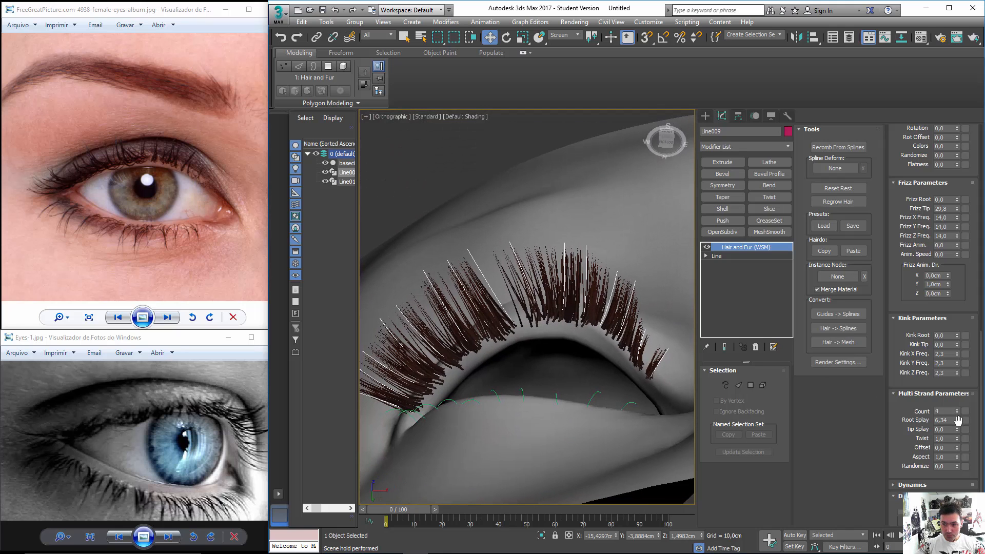
drag(957, 418, 956, 408)
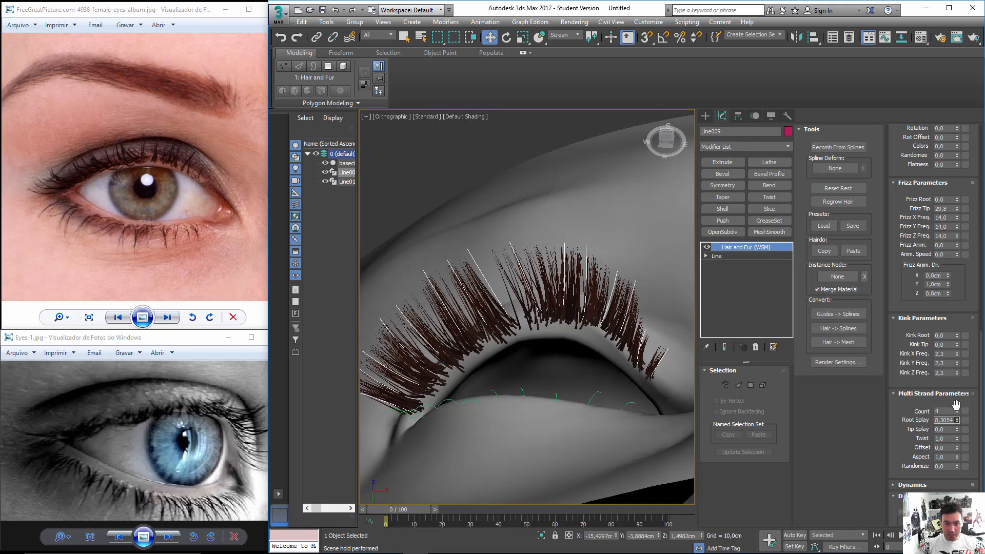
alt+middle_drag(575, 369, 688, 256)
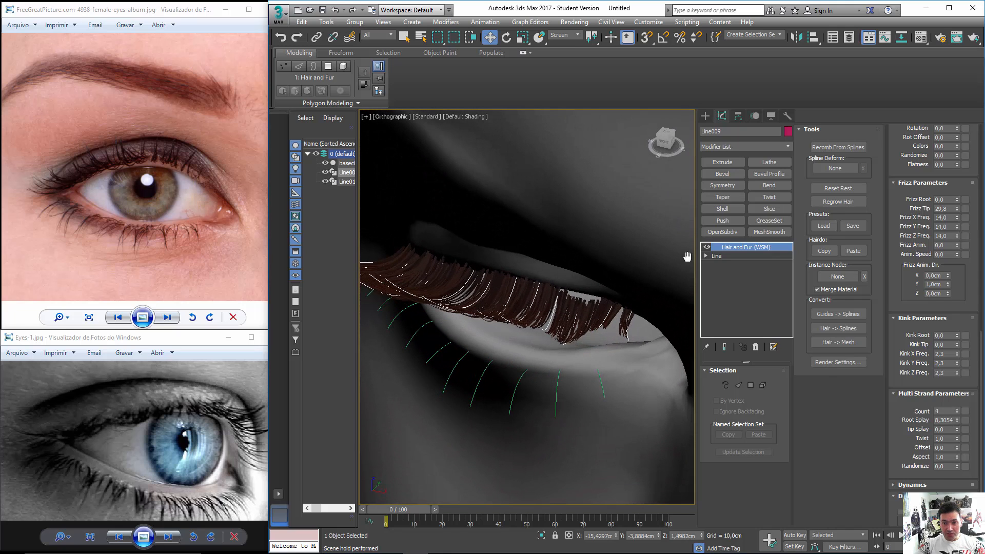
Edit the underlying Line at Segment level, show the end result, and reposition a guide segment near the inner eye corner.
click(706, 255)
click(728, 271)
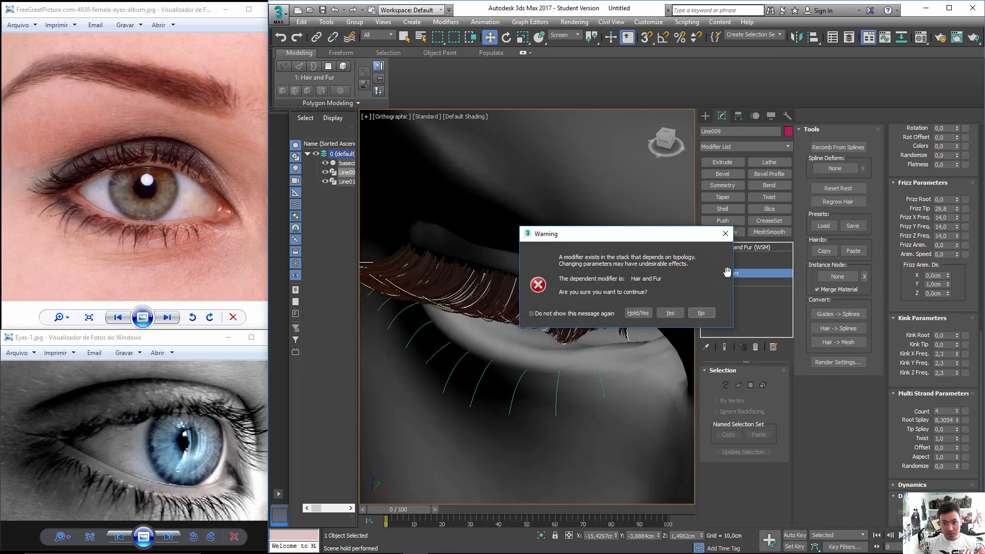
click(670, 313)
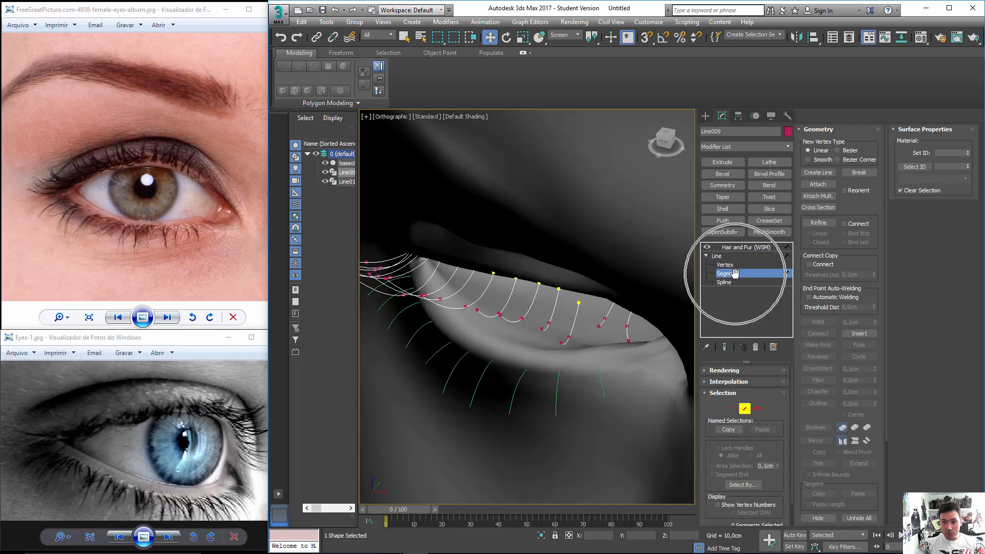
click(573, 328)
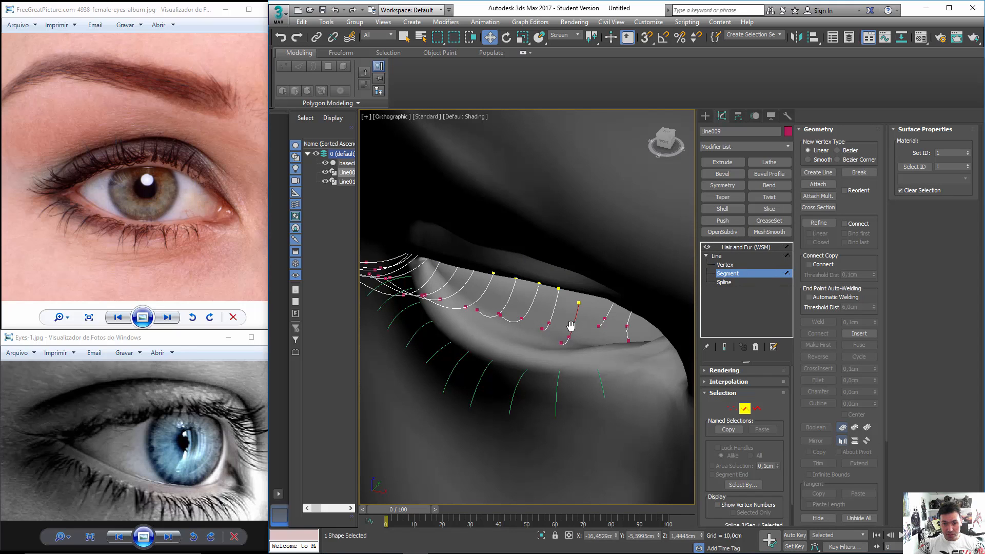
click(723, 343)
scroll(583, 324, up, 5)
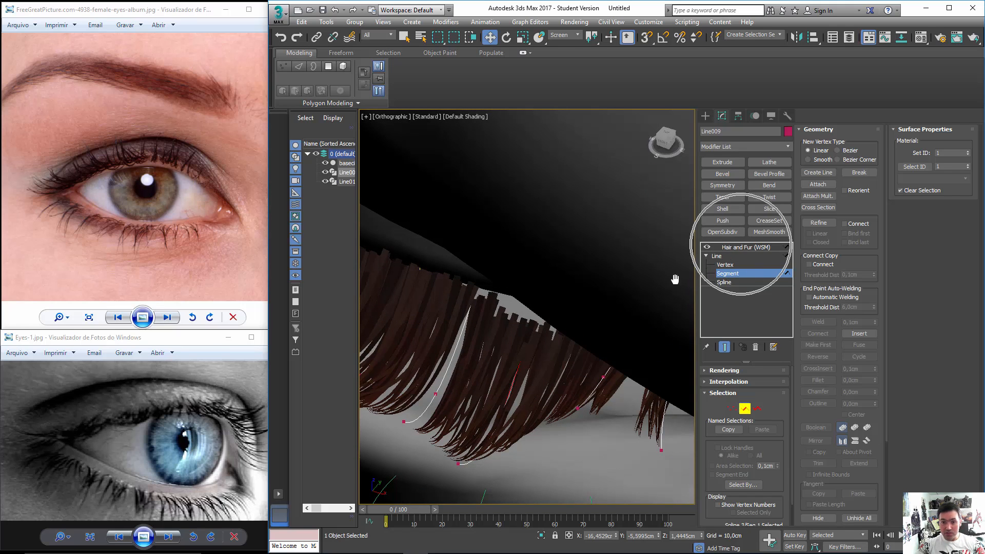
scroll(531, 409, down, 4)
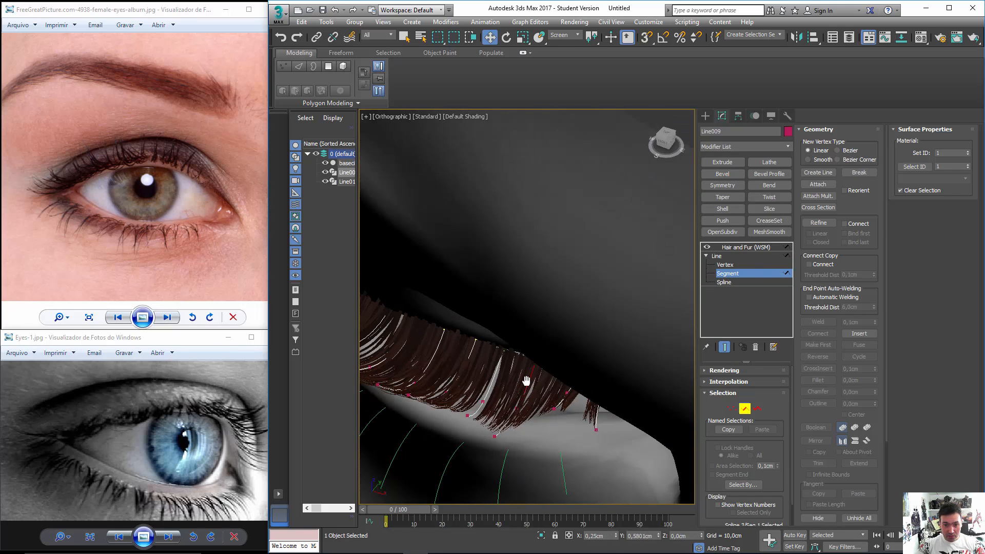
Switch the Line to Vertex level and shift the tips of the middle upper lash guides slightly toward the outer corner.
alt+middle_drag(524, 387, 552, 337)
key(1)
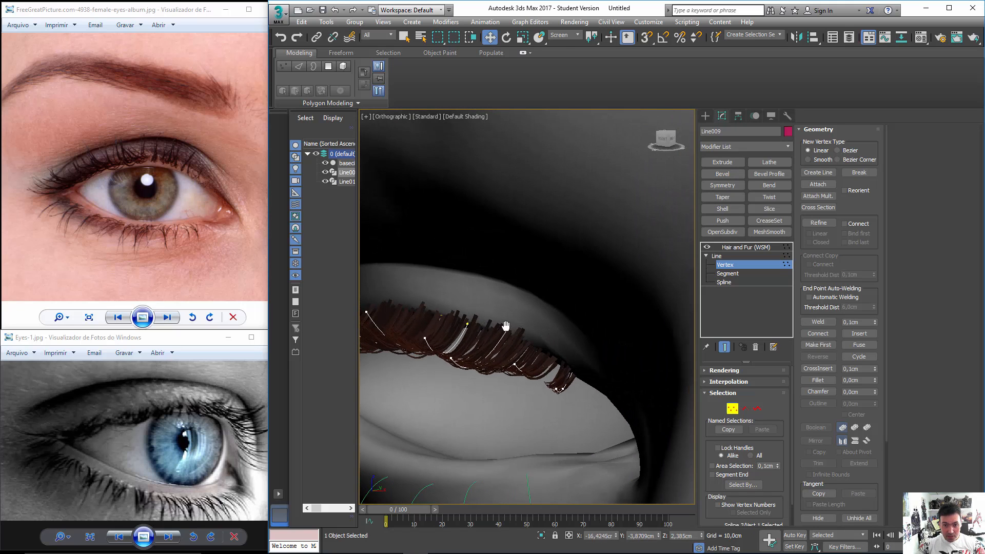
alt+middle_drag(505, 334, 554, 334)
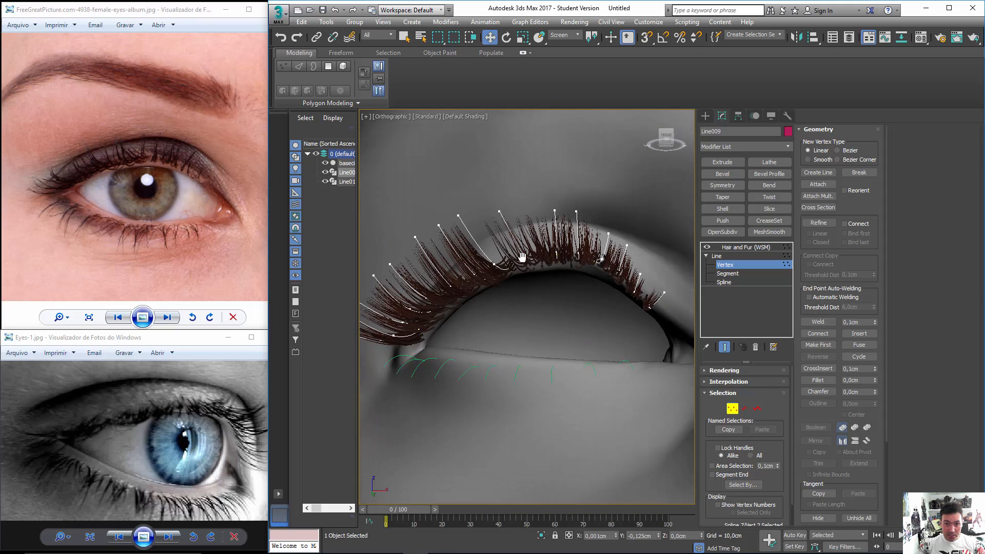
click(499, 212)
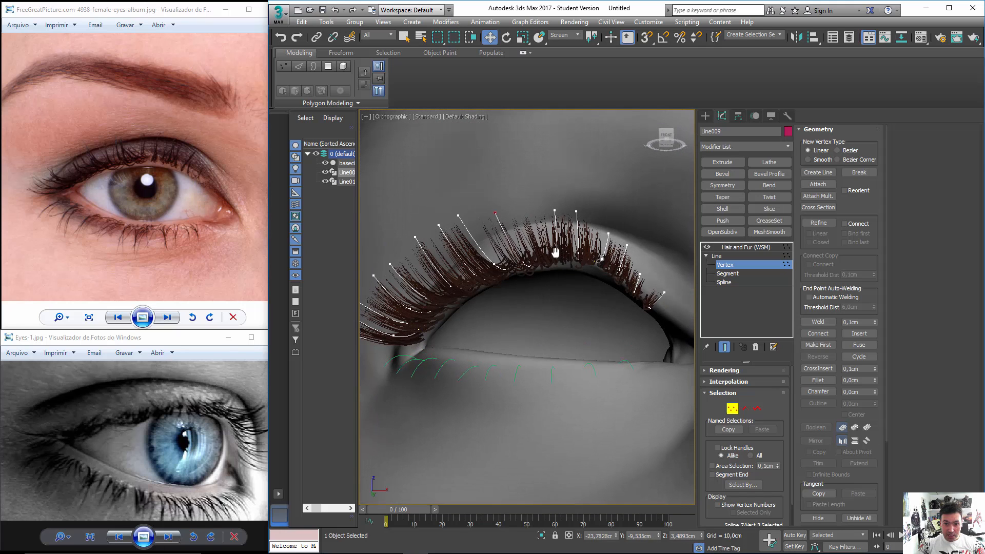
drag(555, 211, 537, 212)
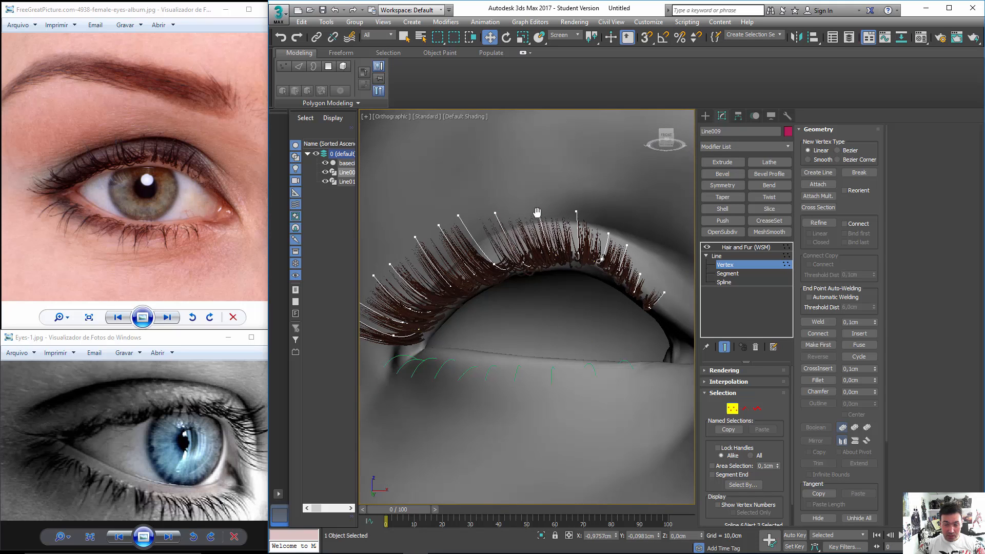
Adjust the lower and tip vertices of the lash guide beside the gap in the middle of the lash row.
alt+middle_drag(550, 275, 492, 237)
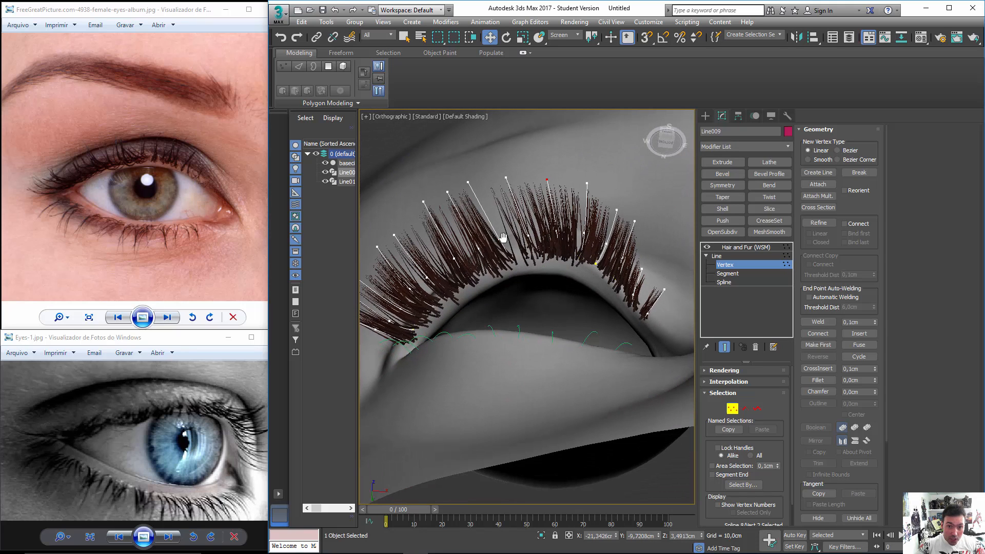
click(503, 237)
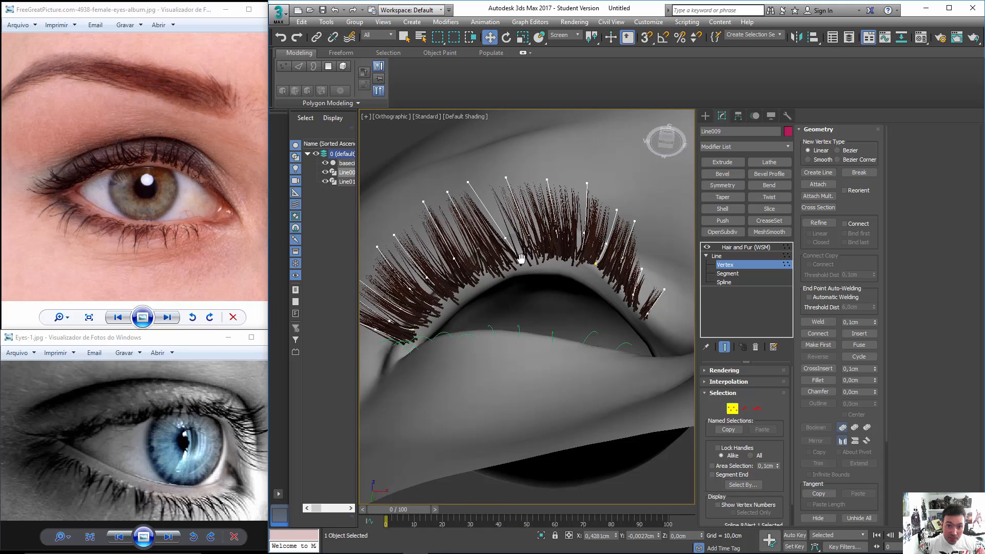
click(468, 180)
drag(470, 183, 474, 180)
mouse_move(561, 273)
alt+middle_down()
mouse_move(559, 299)
mouse_move(557, 275)
alt+middle_up()
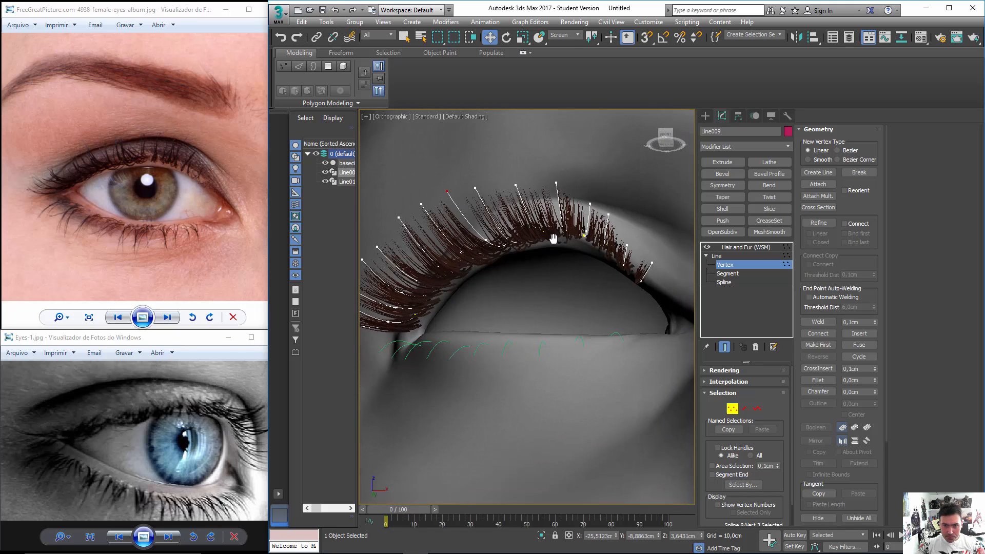
Nudge the tip vertices of the lash guides at the inner and outer corners of the eye.
alt+middle_drag(551, 239, 578, 275)
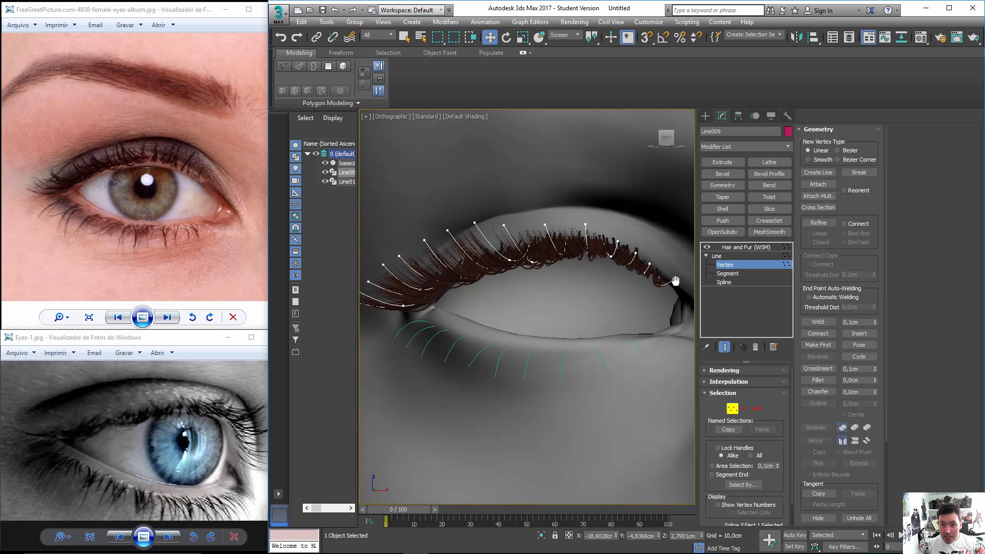
drag(674, 280, 679, 276)
alt+middle_drag(556, 279, 469, 255)
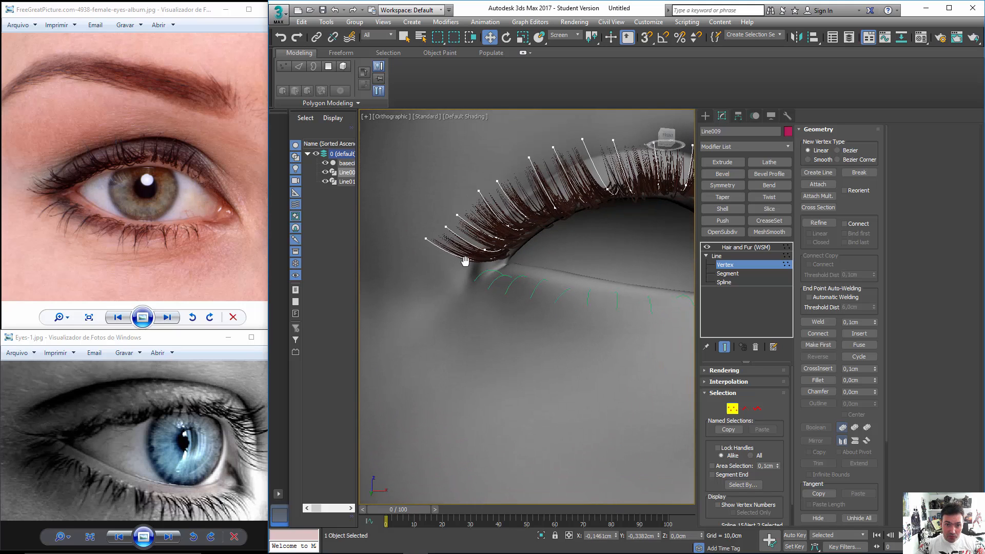
drag(426, 239, 425, 246)
alt+middle_drag(460, 250, 542, 237)
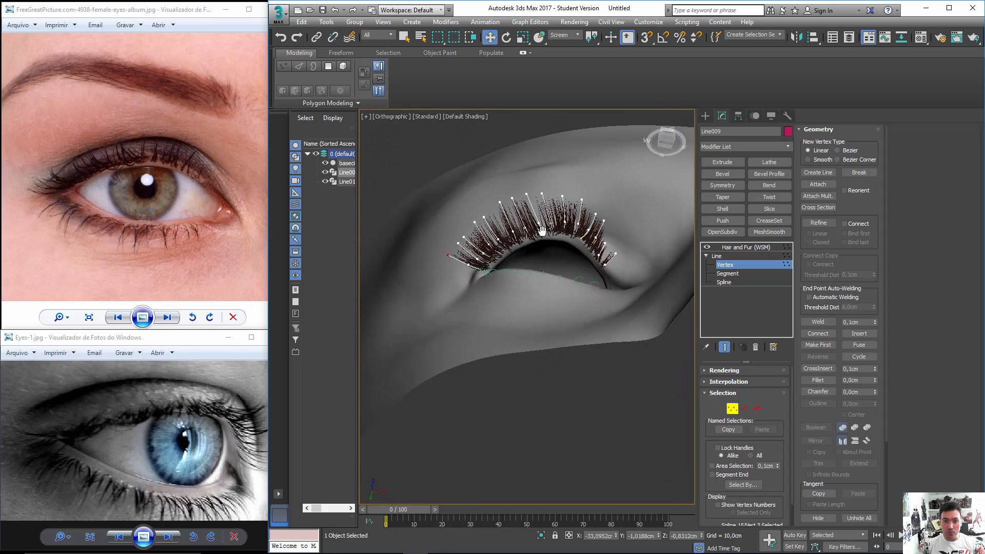
Reposition the root vertices of the lash guides along the outer half of the upper eyelid.
scroll(534, 236, up, 3)
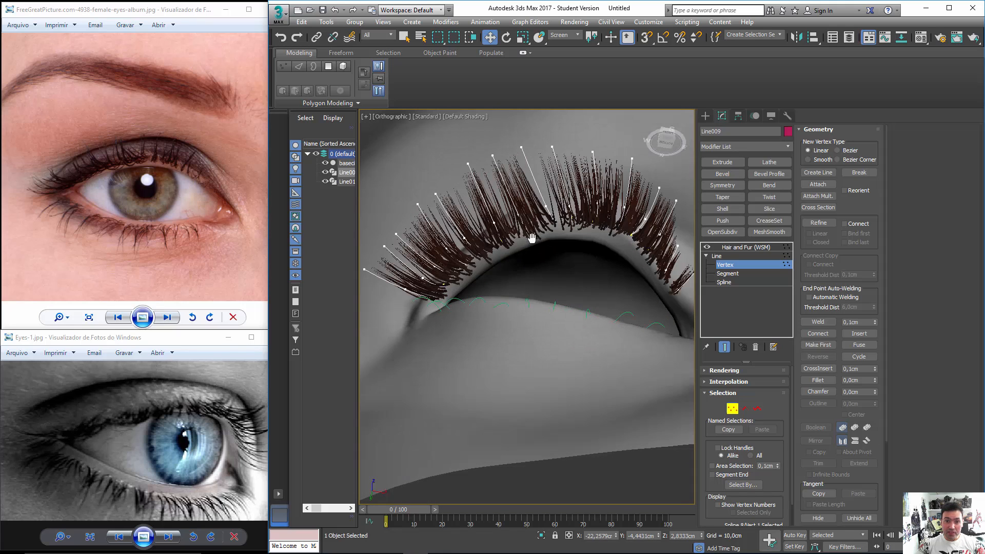
click(503, 235)
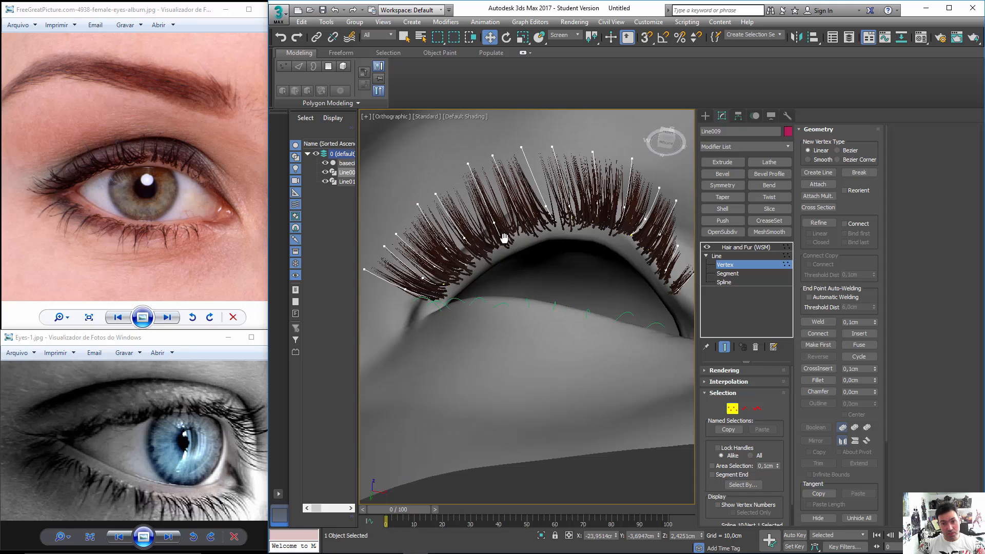
drag(503, 236, 466, 263)
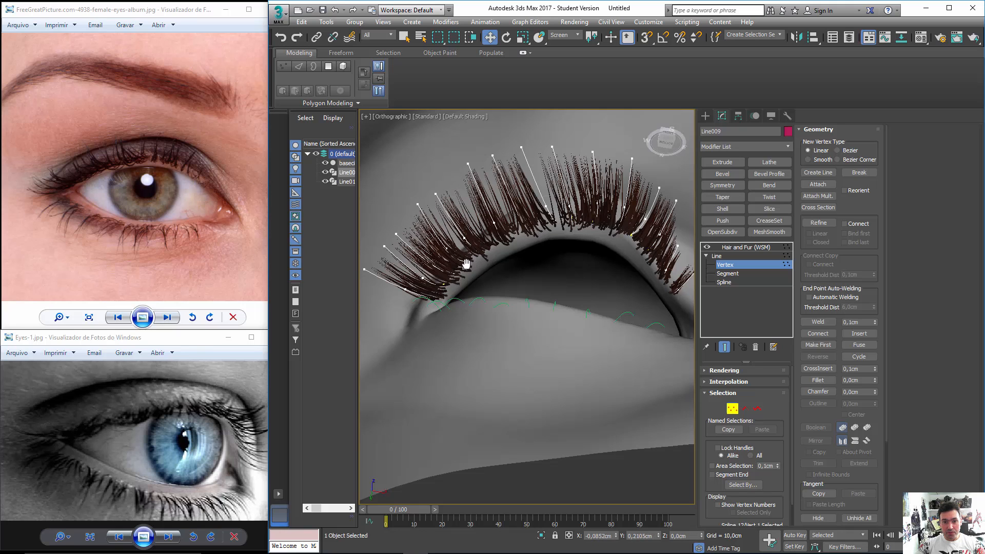
alt+middle_drag(465, 264, 472, 306)
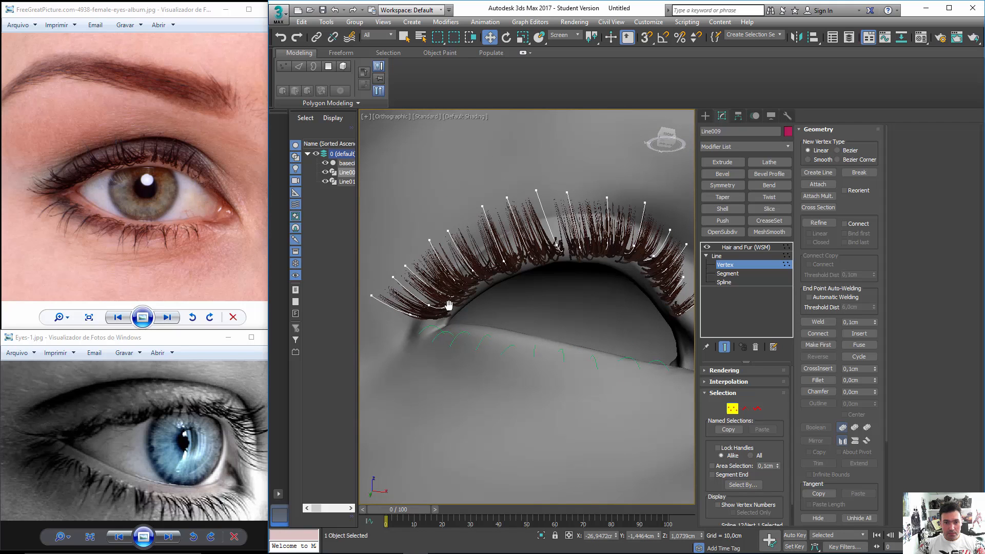
drag(447, 308, 445, 306)
Leave Vertex editing and return to the Hair and Fur modifier of the upper lashes.
scroll(492, 318, down, 4)
alt+middle_drag(517, 326, 505, 357)
middle_drag(505, 357, 553, 344)
click(724, 264)
click(734, 245)
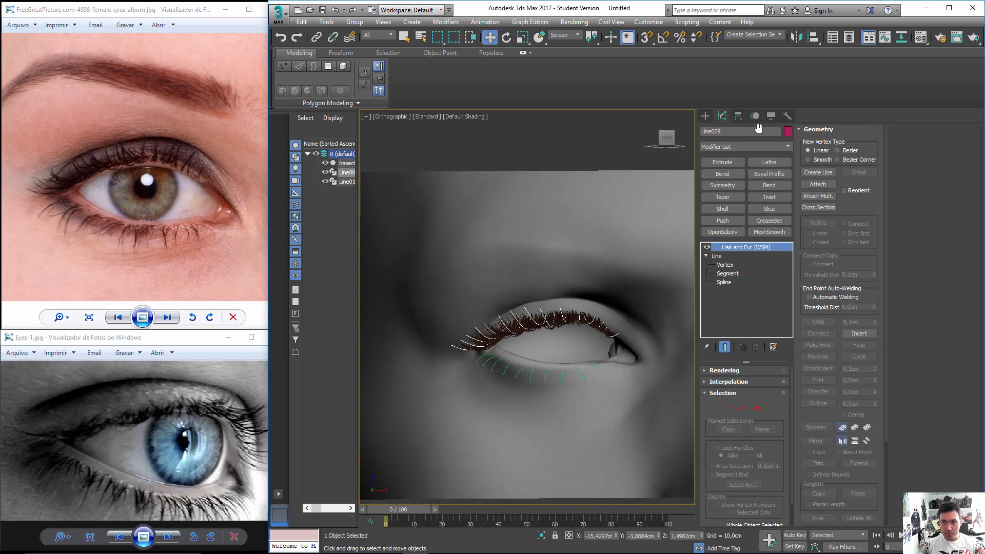
scroll(561, 282, up, 3)
alt+middle_drag(558, 281, 492, 269)
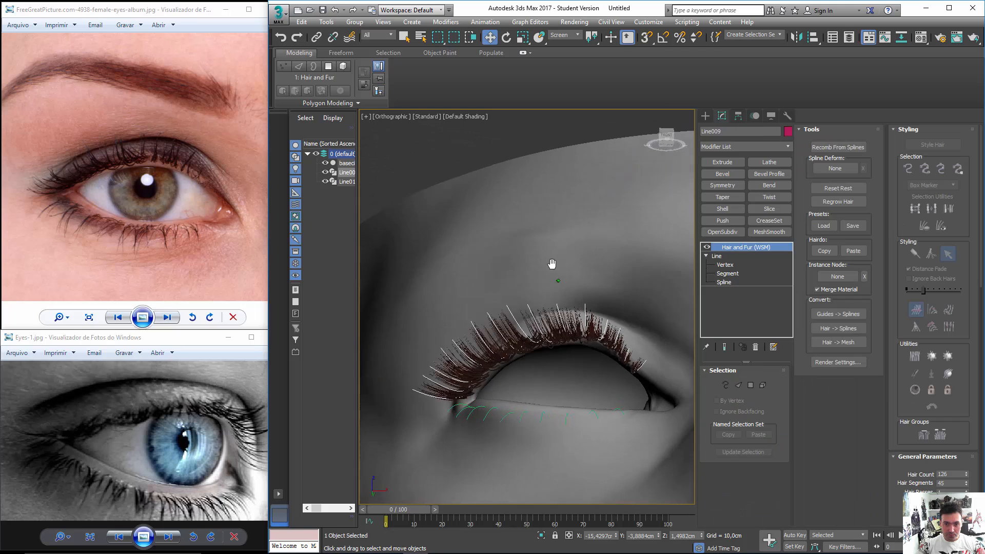
Change the upper lash line's object color to the custom gray swatch.
click(789, 131)
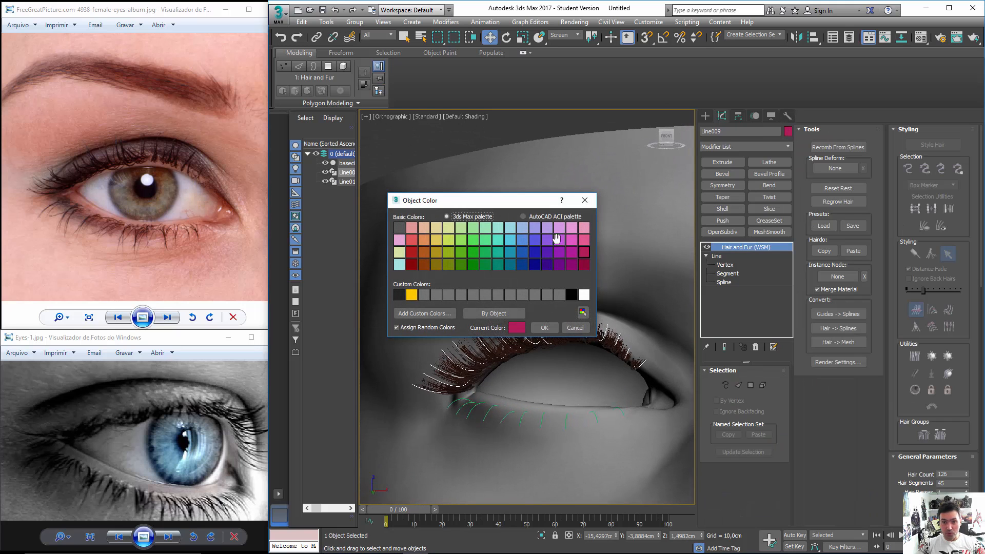
click(558, 294)
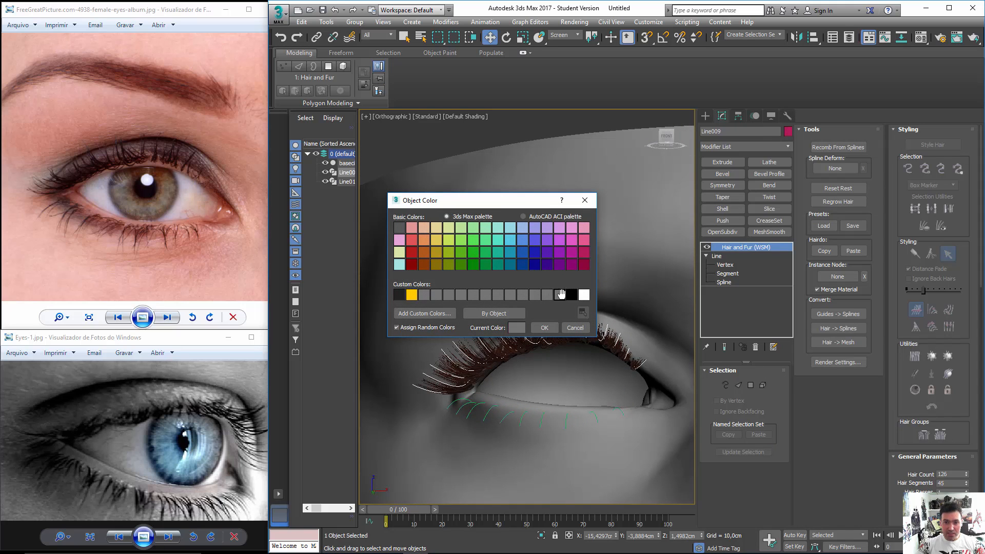
click(542, 327)
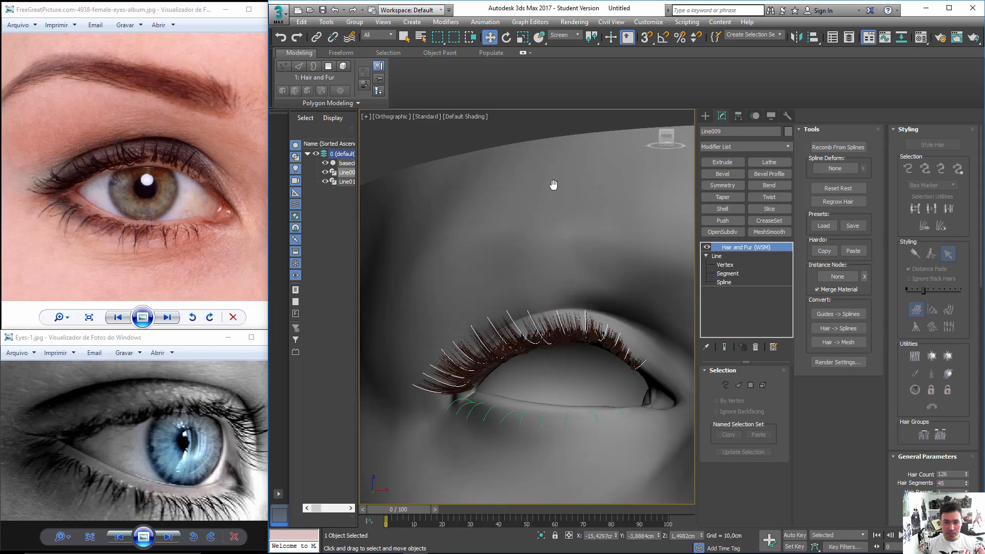
Nudge the tip vertex of one upper-lash guide near the middle of the lid and return to the Hair and Fur modifier.
click(534, 134)
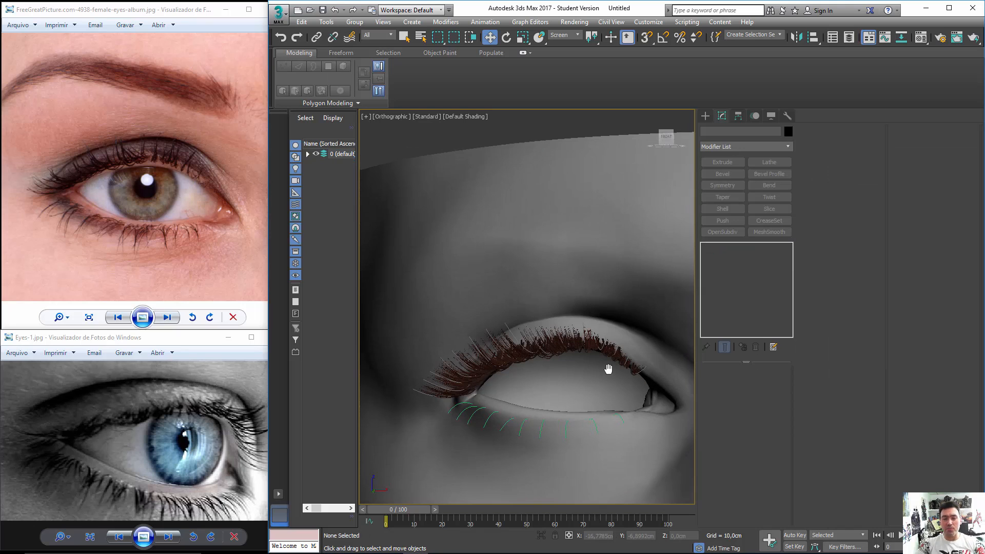
scroll(590, 313, down, 5)
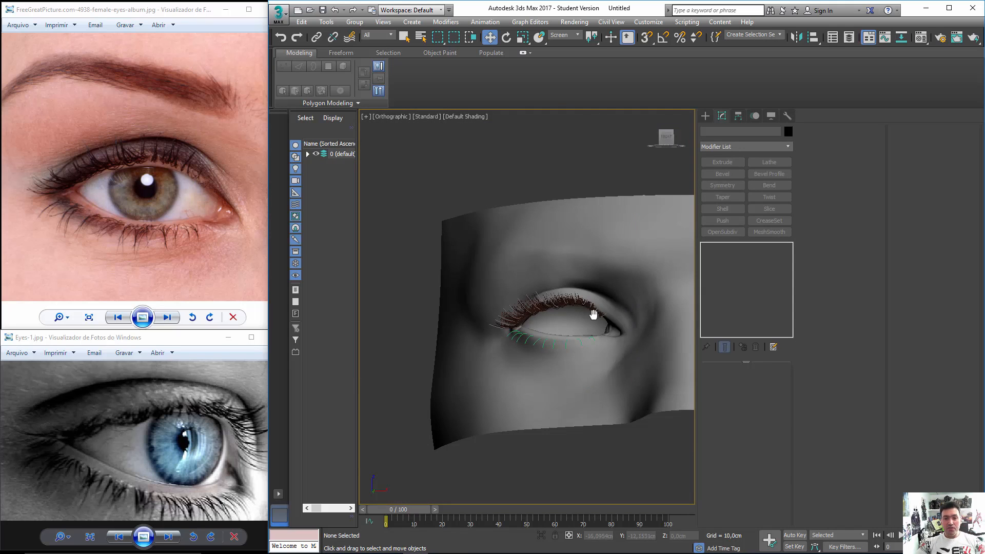
alt+middle_drag(582, 312, 592, 341)
scroll(582, 338, up, 7)
click(481, 261)
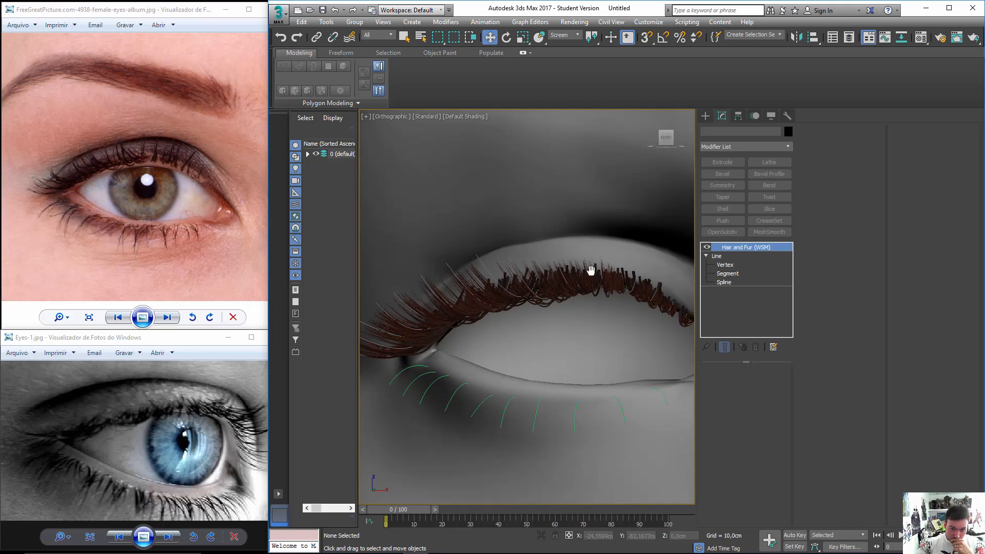
click(731, 264)
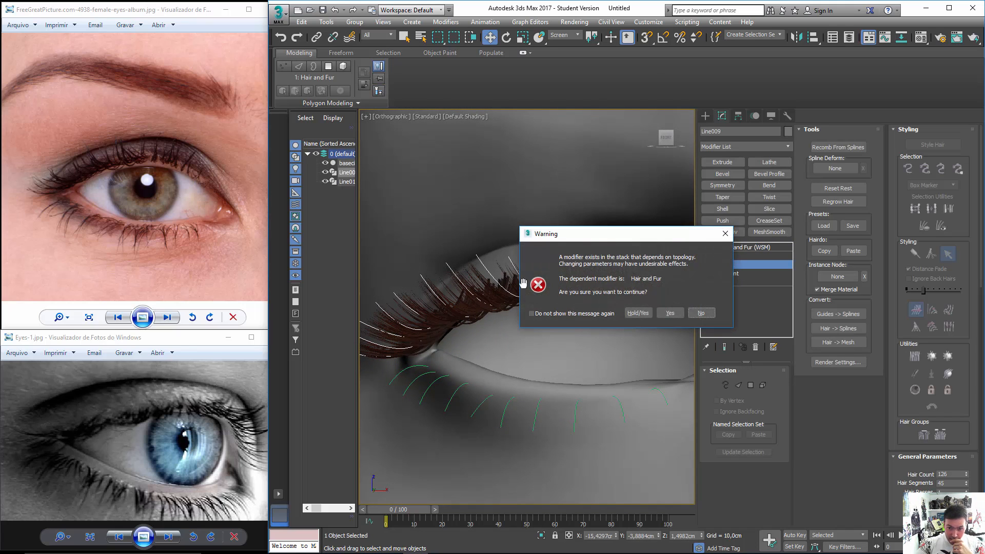
click(670, 313)
drag(476, 254, 504, 251)
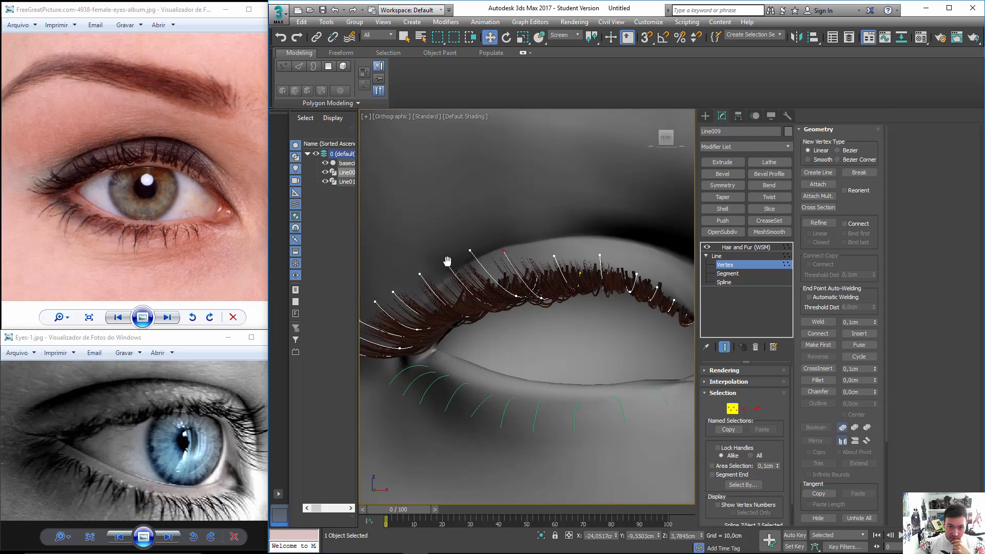
click(734, 257)
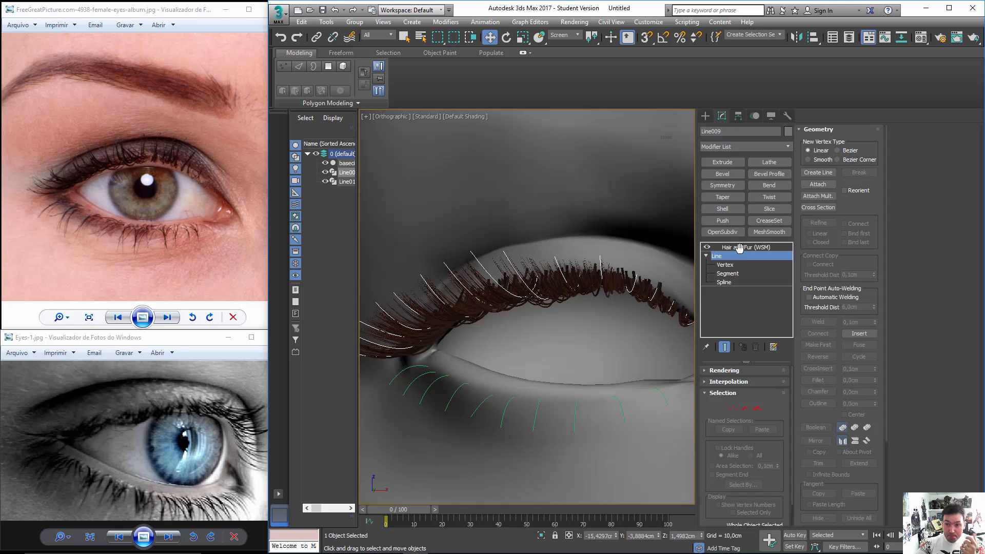
click(739, 248)
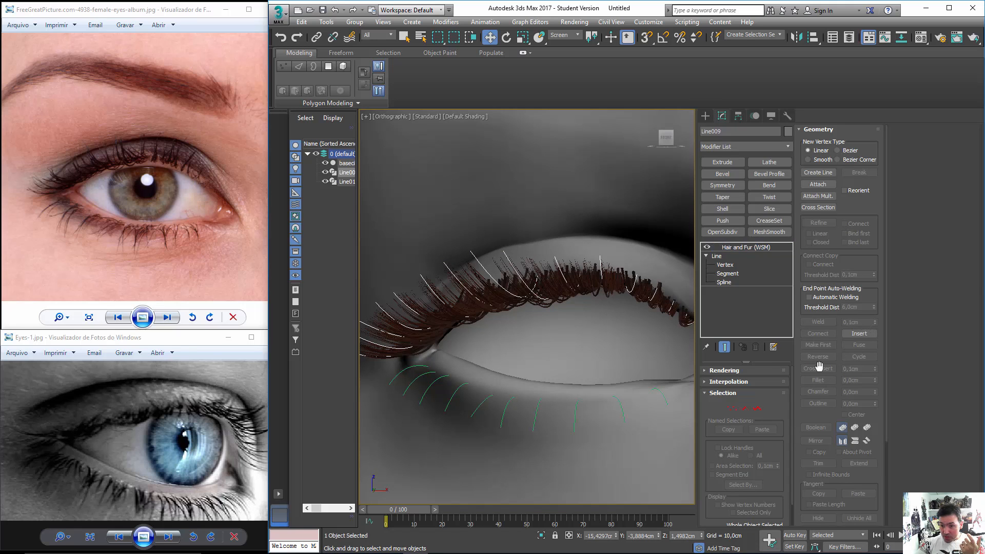
Set the Tip Thick of the upper lashes to 1.5.
scroll(888, 426, down, 4)
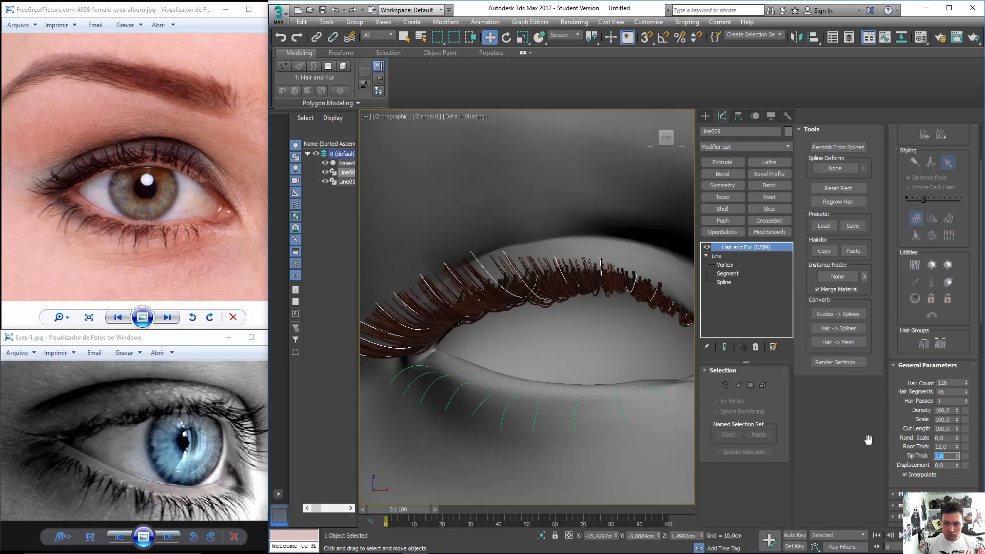
text(5)
key(Return)
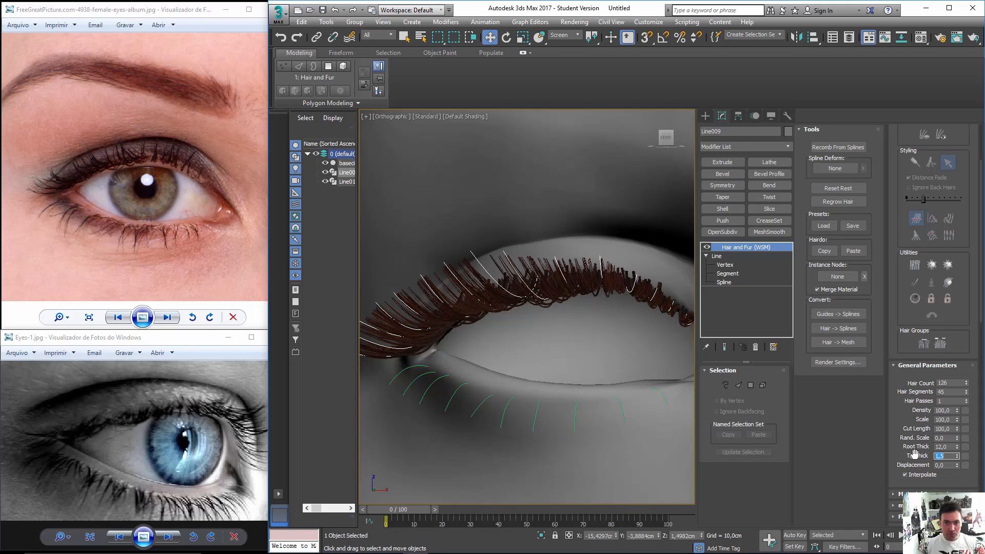
Lower the tip vertices of the upper-lash guides between the middle of the lid and the inner corner to even out the lash outline.
alt+middle_drag(553, 376, 574, 307)
key(z)
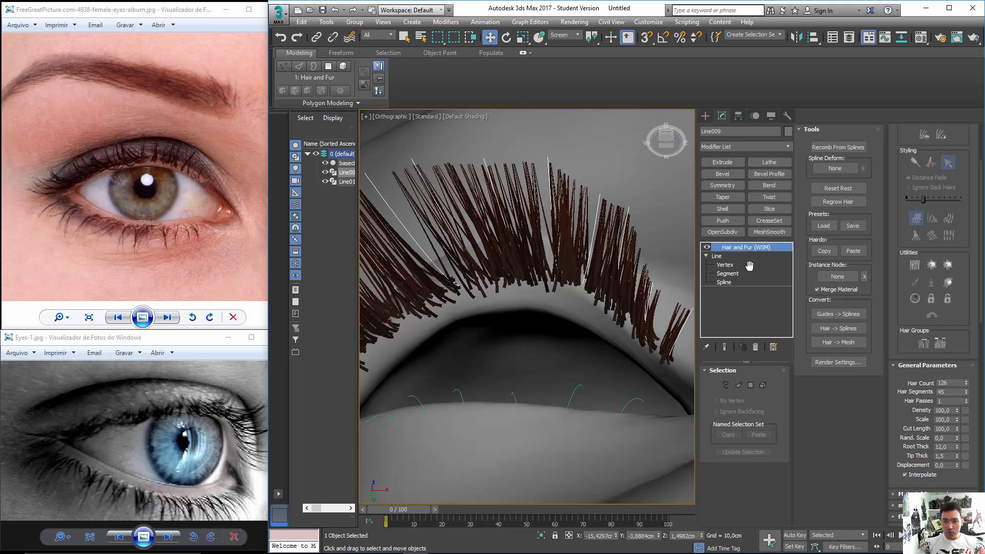
click(727, 264)
click(669, 312)
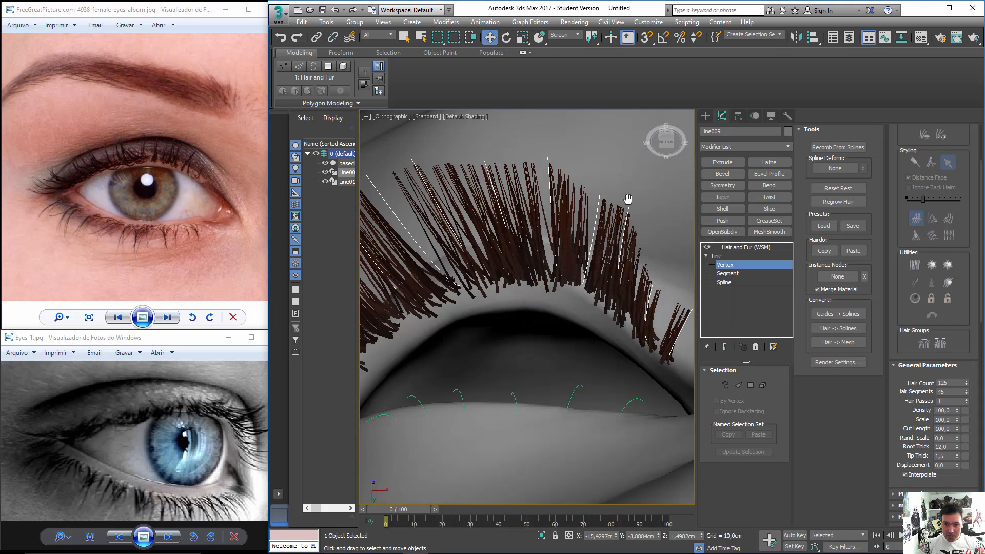
click(632, 236)
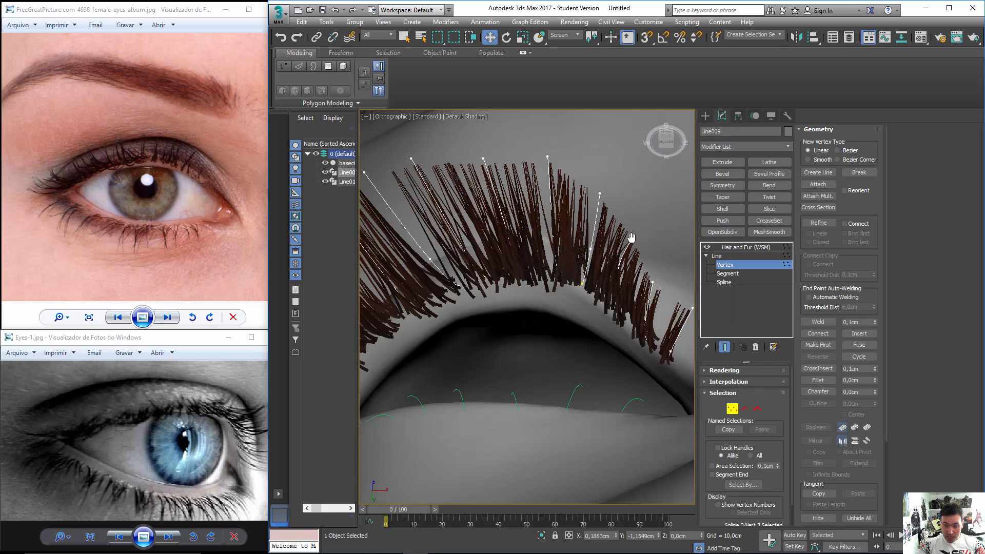
drag(599, 195, 604, 200)
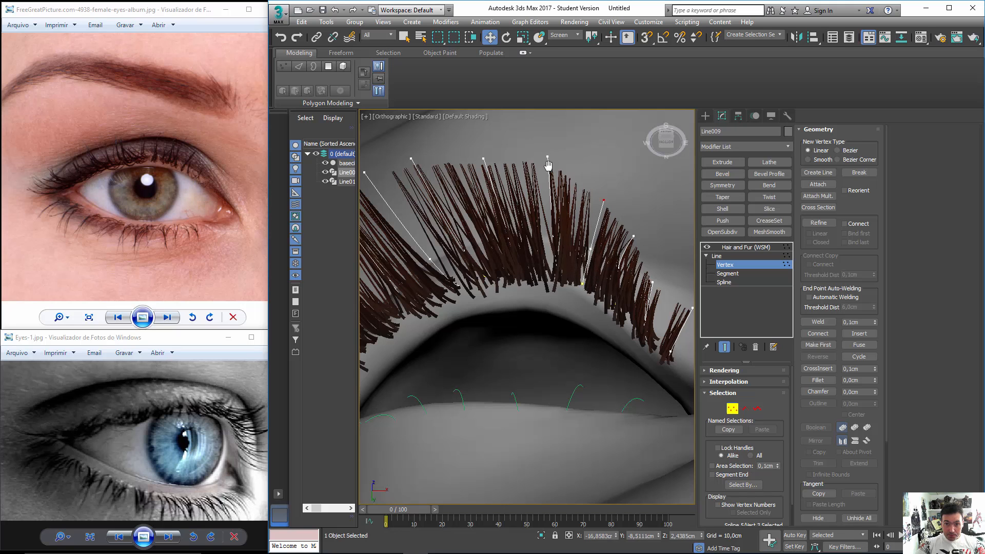
drag(548, 160, 551, 176)
click(633, 237)
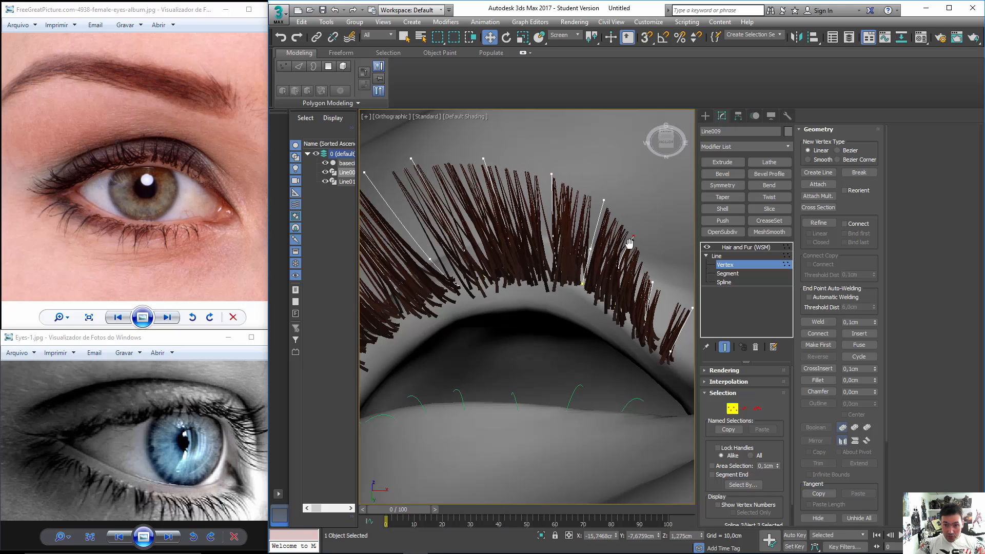
Reposition the guide vertices along the outer half of the upper lashes and return to the Hair and Fur modifier.
scroll(620, 272, down, 2)
alt+middle_drag(616, 260, 528, 223)
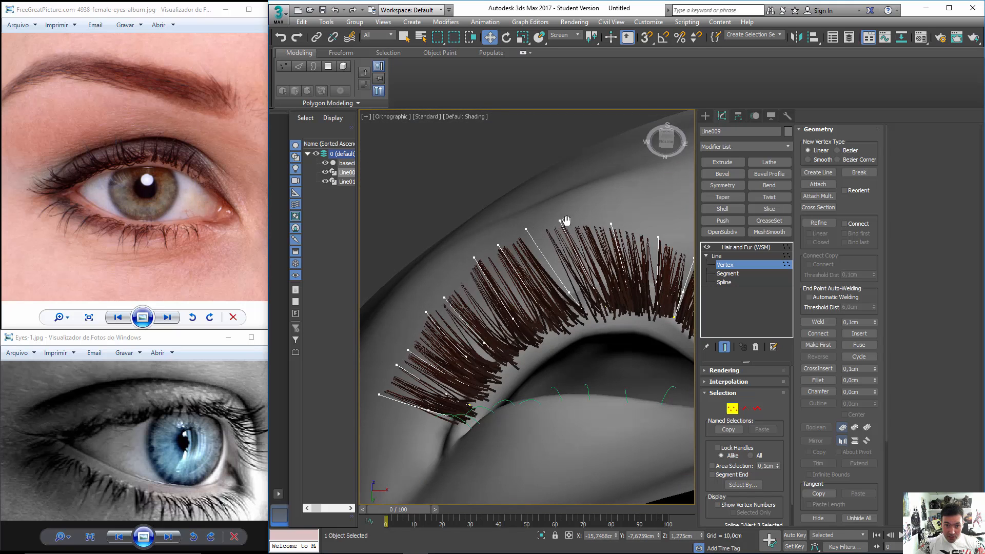
drag(526, 229, 532, 231)
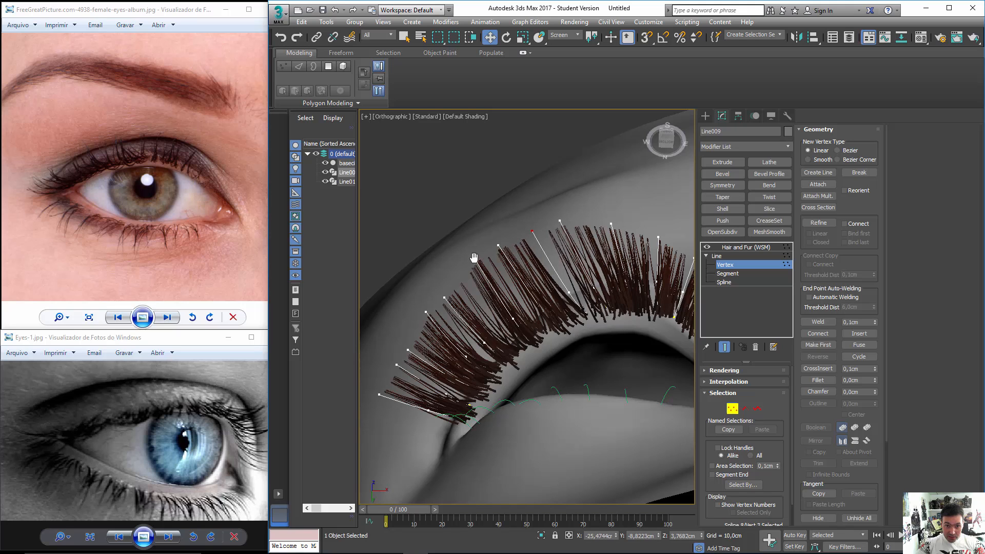
drag(475, 260, 468, 263)
drag(513, 319, 511, 317)
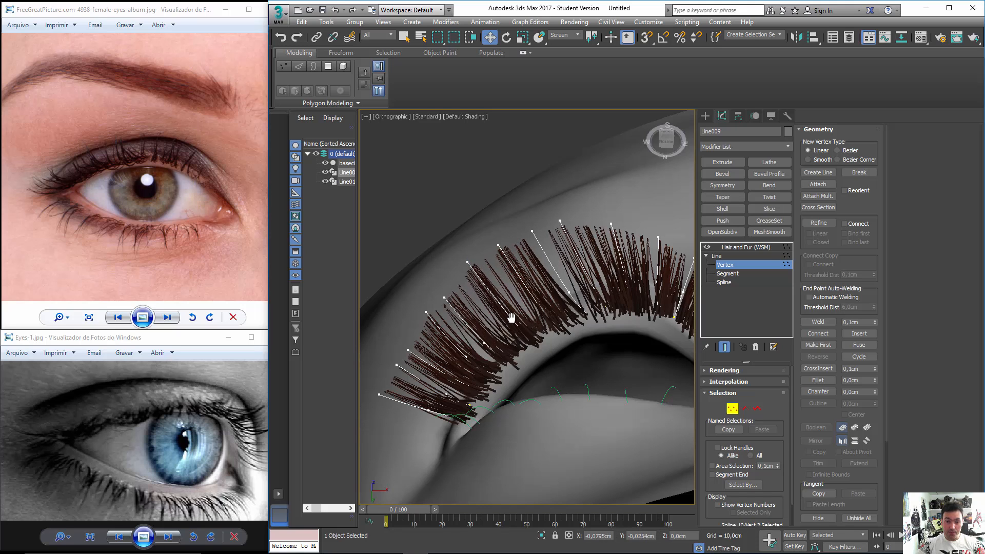
scroll(512, 317, down, 3)
alt+middle_drag(512, 317, 561, 341)
click(730, 256)
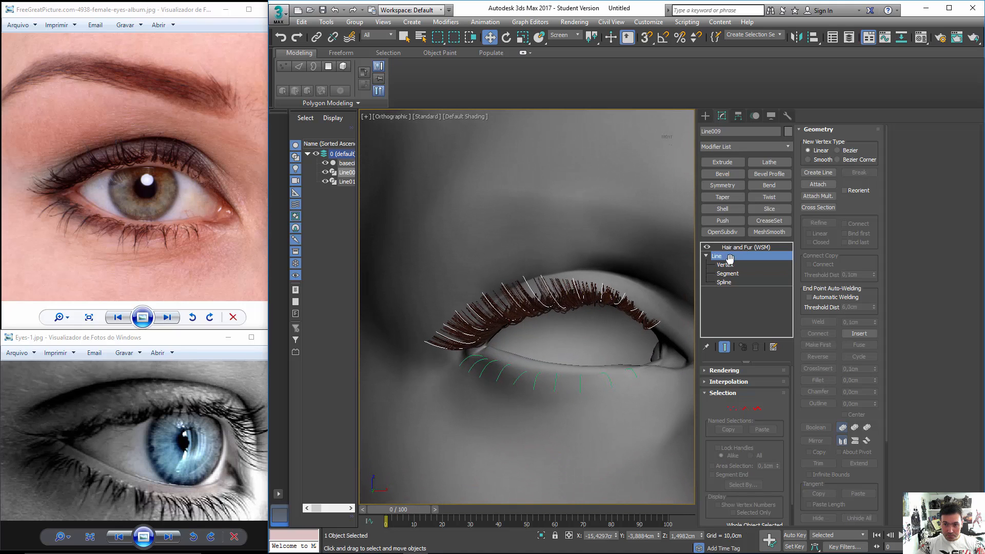
mouse_move(601, 308)
alt+middle_down()
mouse_move(589, 277)
mouse_move(590, 316)
alt+middle_up()
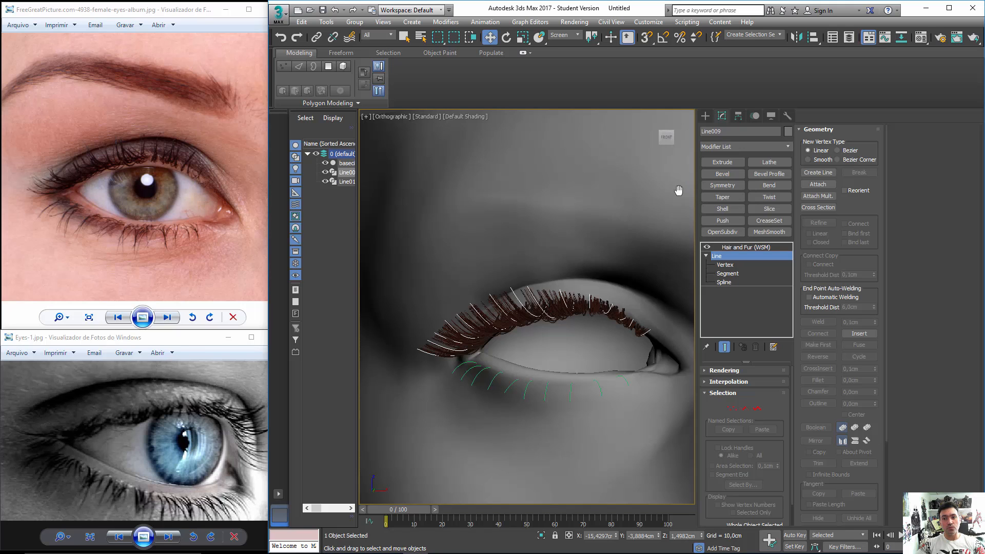
click(738, 246)
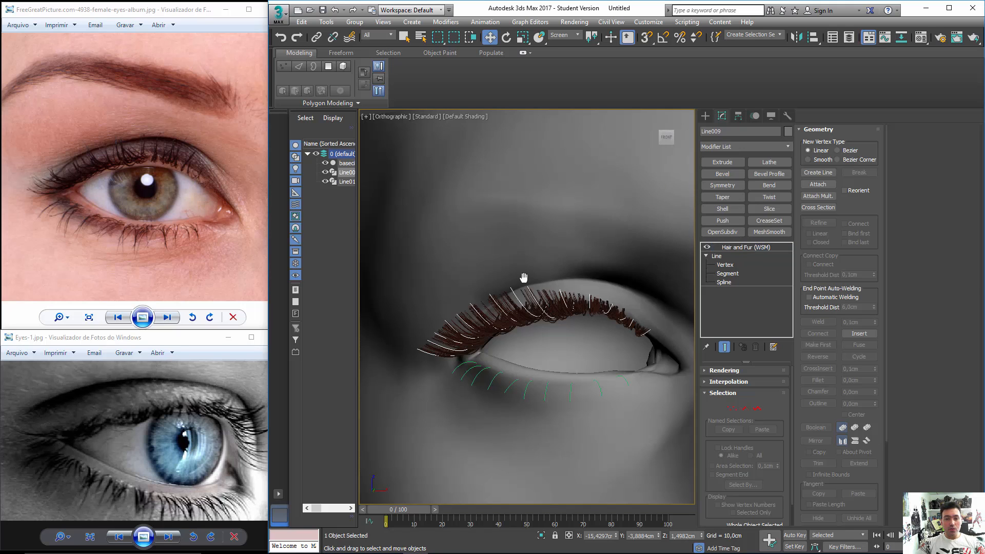
Check the upper lashes unselected, then reselect them and copy their Hair and Fur modifier.
scroll(524, 277, down, 5)
click(431, 230)
scroll(526, 290, up, 6)
mouse_move(536, 278)
alt+middle_down()
mouse_move(563, 297)
mouse_move(535, 276)
alt+middle_up()
click(536, 255)
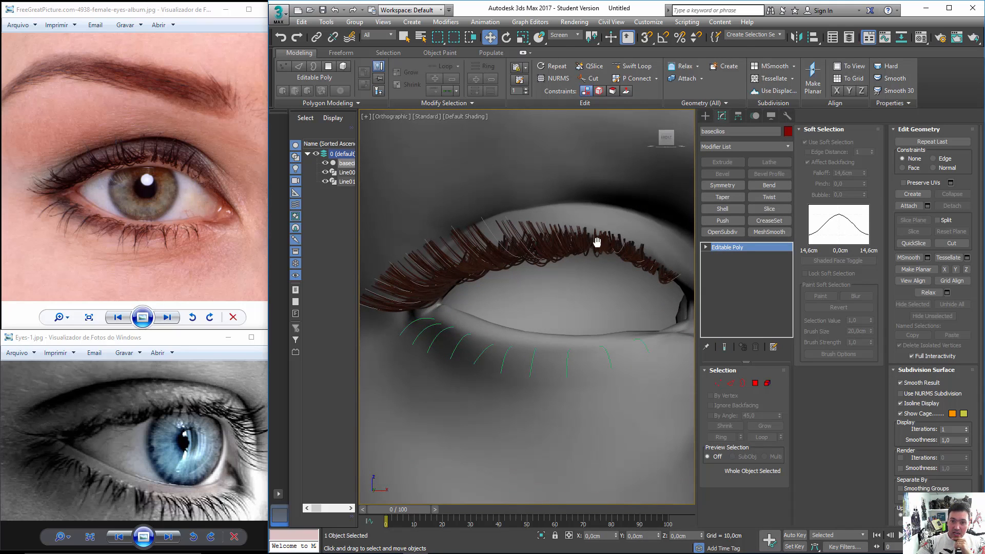
click(567, 241)
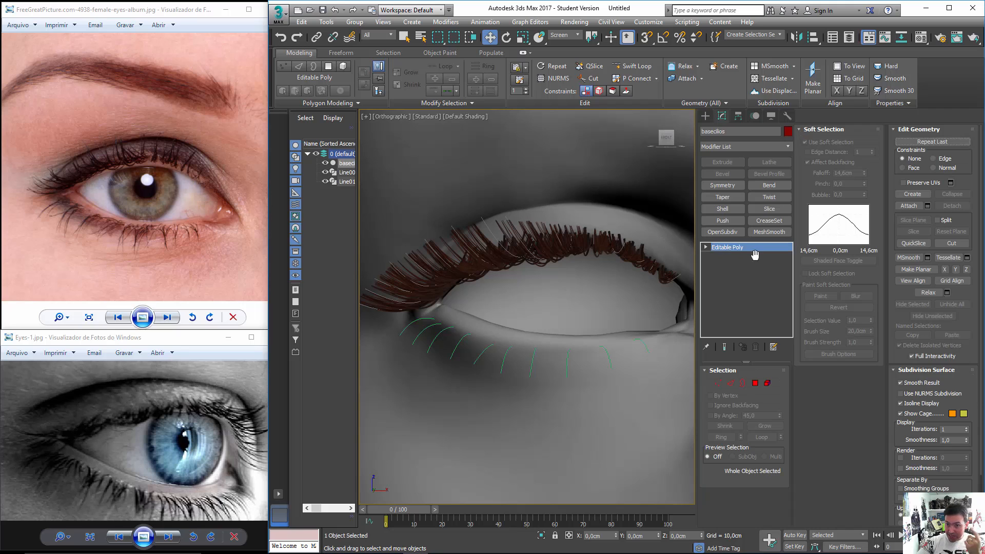
click(618, 252)
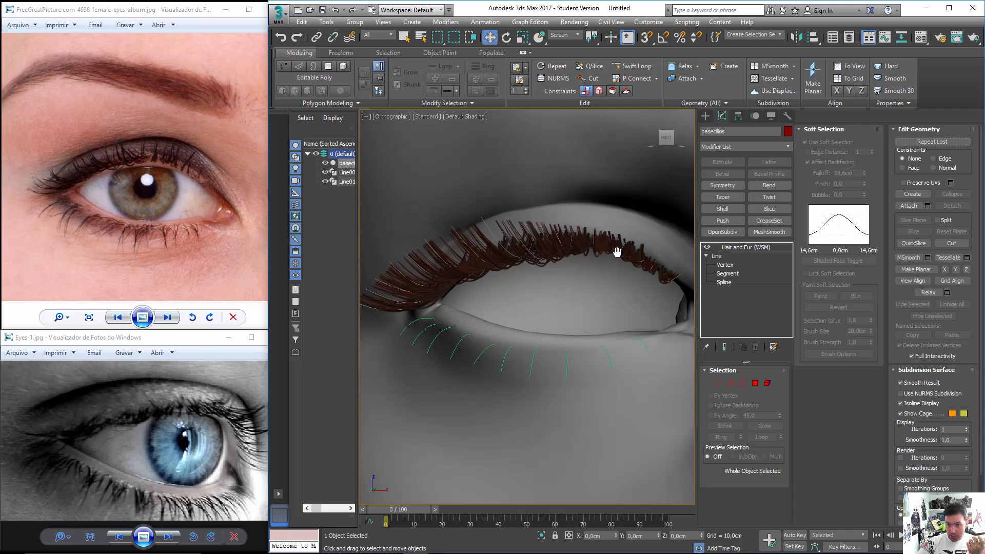
right_click(746, 246)
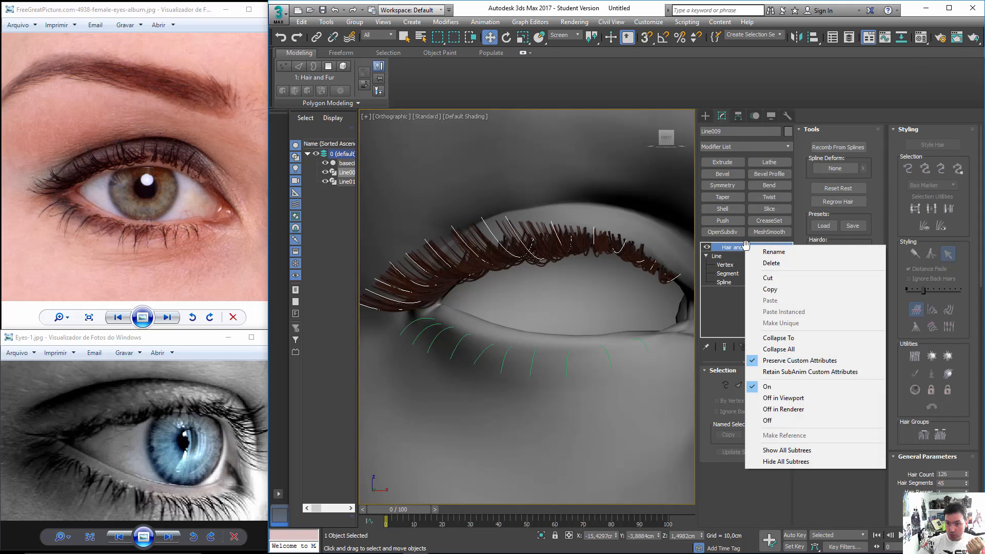
click(770, 289)
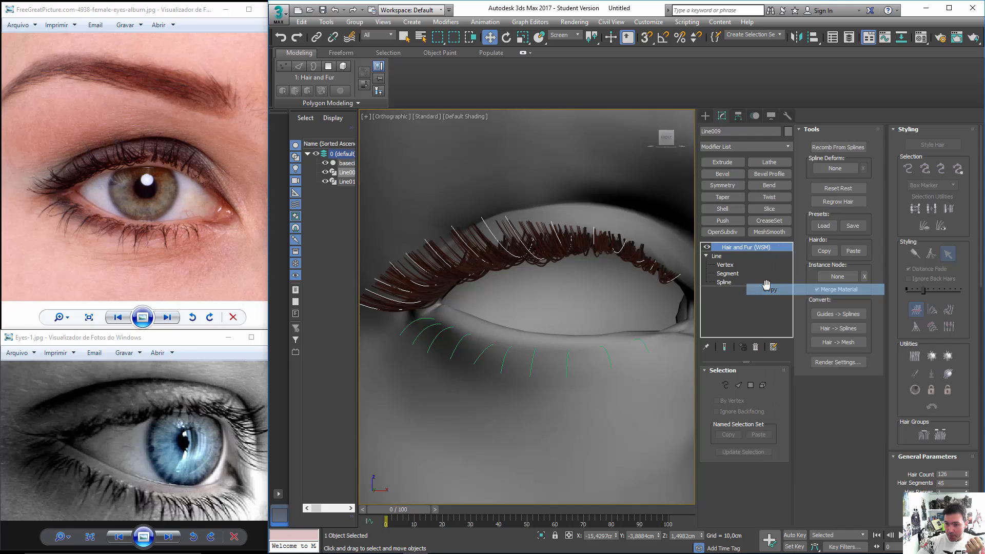
Paste the copied Hair and Fur modifier onto the lower lash guide splines.
click(610, 361)
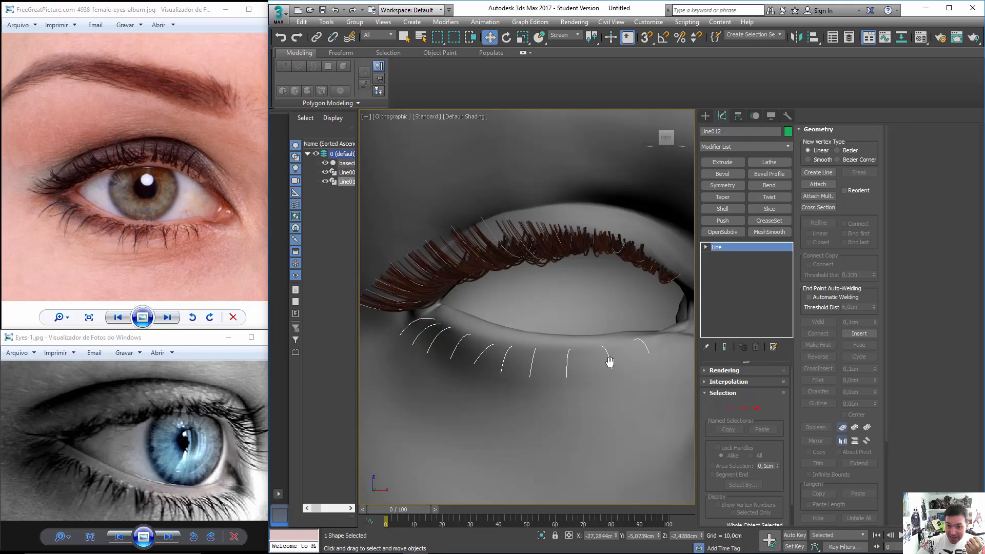
right_click(748, 248)
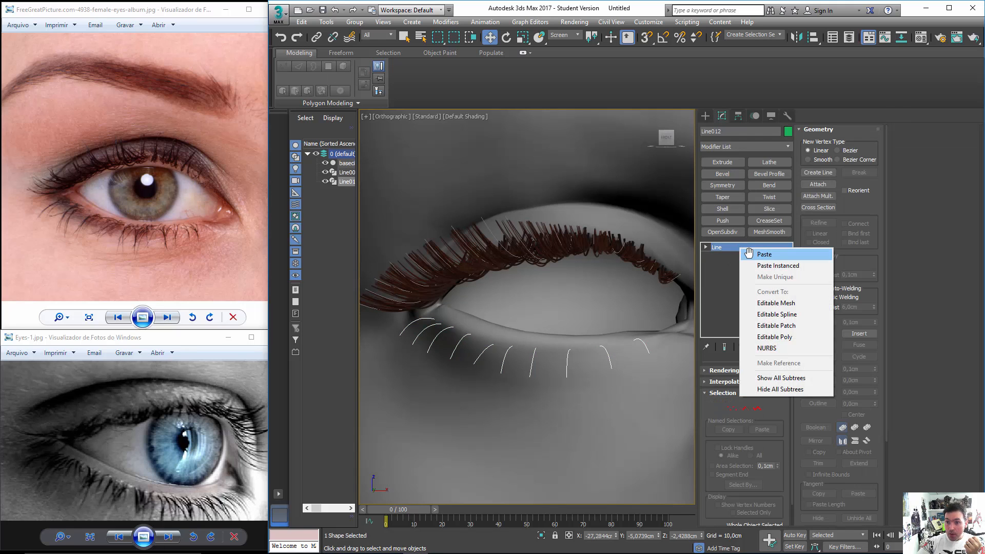
click(764, 254)
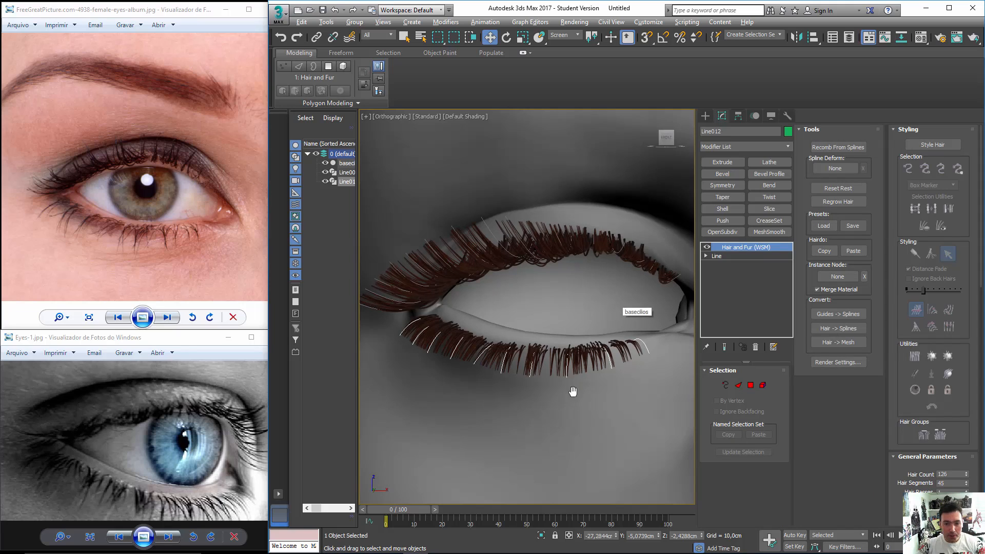
Reduce the Hair Count of the lower lashes to 59.
mouse_move(573, 391)
alt+middle_down()
mouse_move(572, 417)
mouse_move(583, 312)
mouse_move(576, 392)
alt+middle_up()
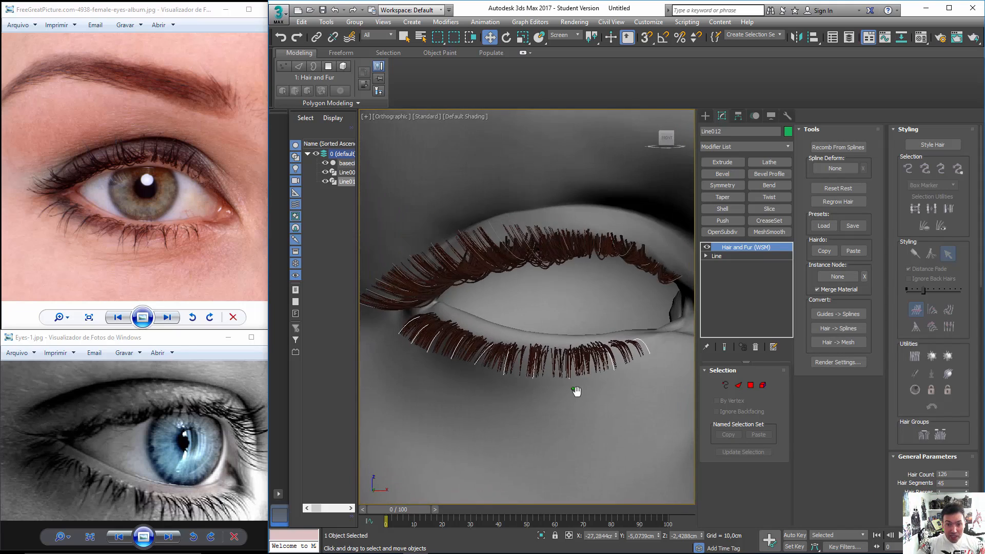
scroll(576, 390, up, 2)
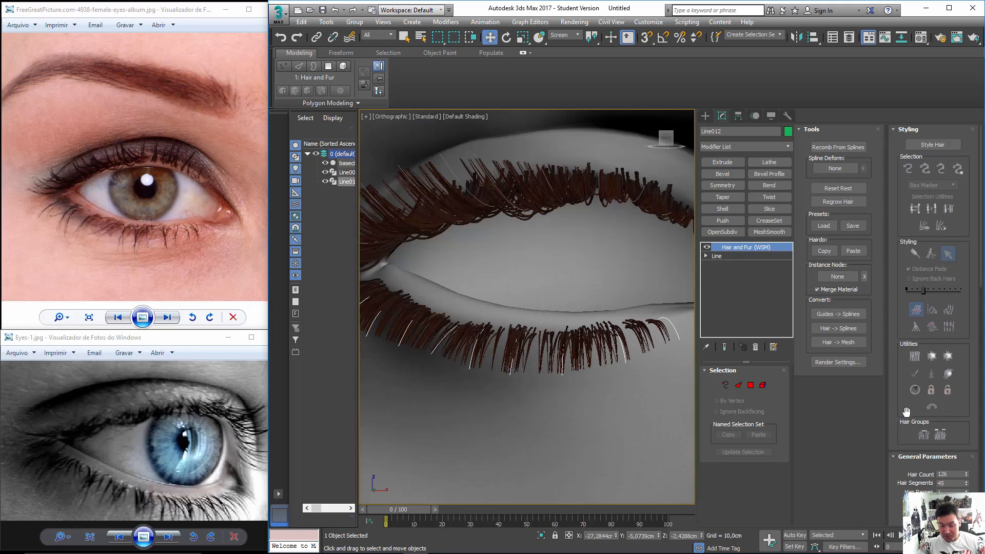
scroll(906, 412, down, 5)
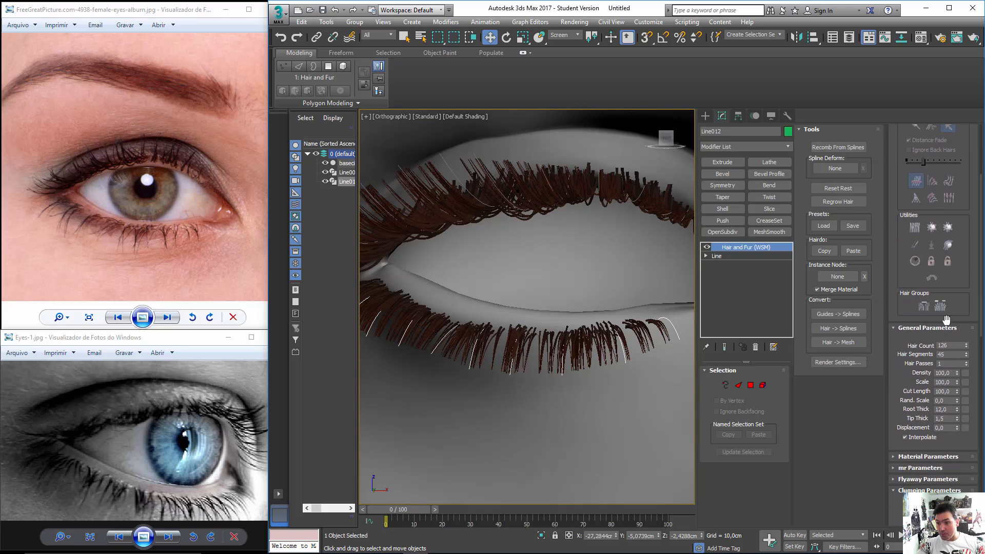
mouse_move(963, 345)
mouse_down()
mouse_move(958, 376)
mouse_move(904, 178)
mouse_up()
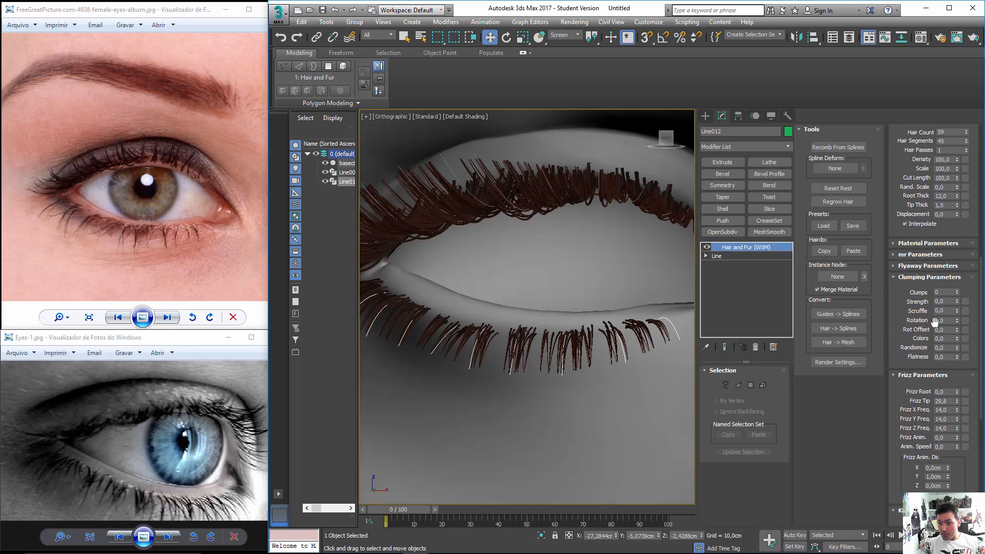
Set the Multi Strand Count of the lower lashes to 2.
scroll(917, 399, down, 3)
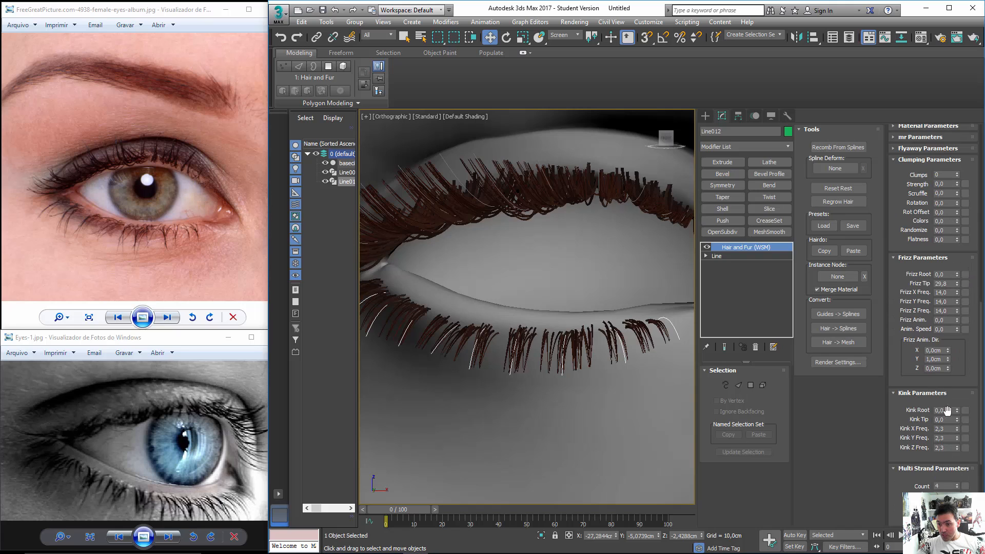
scroll(903, 454, down, 1)
double_click(944, 436)
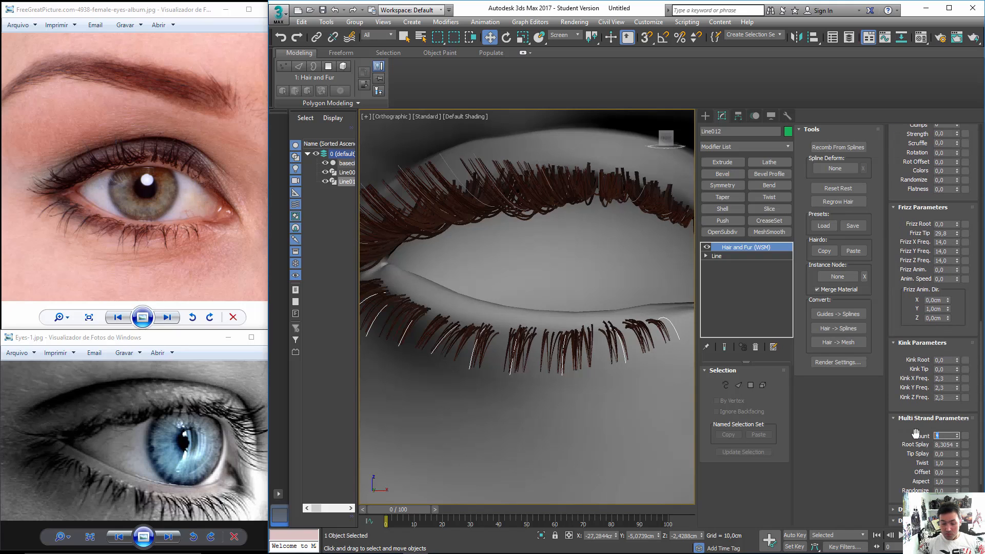
text(3)
key(Return)
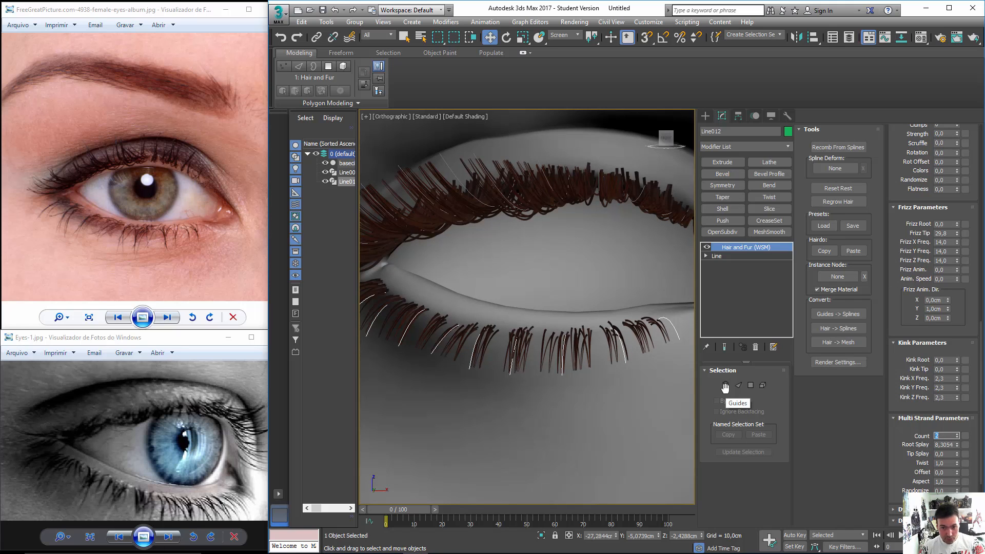
Increase the Multi Strand Root Splay of the lower lashes to 11,378.
alt+middle_drag(590, 352, 571, 390)
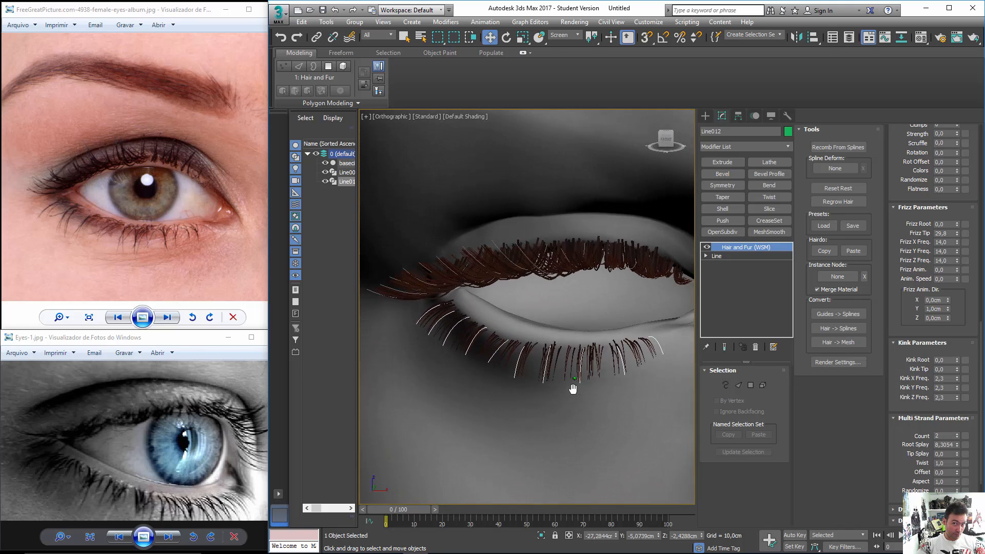
drag(958, 446, 956, 429)
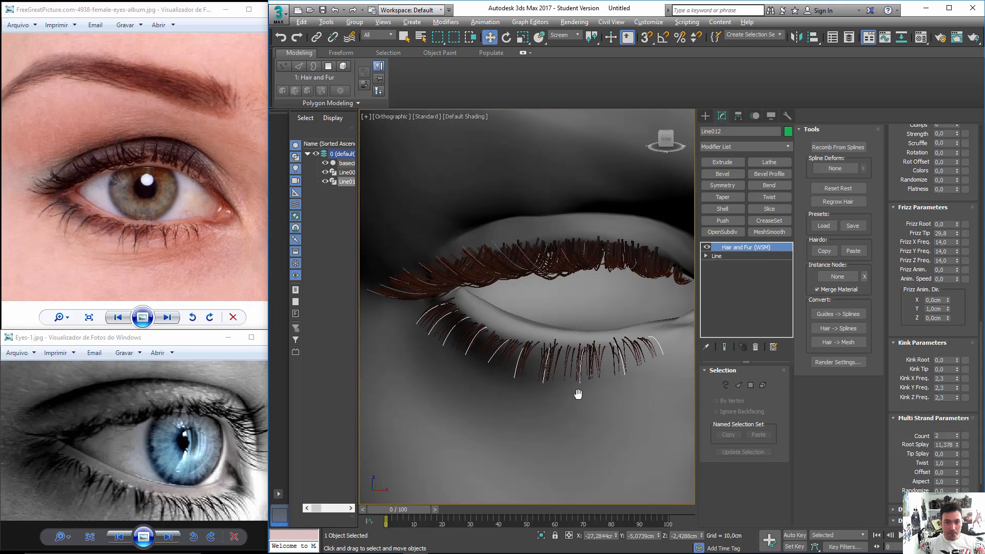
alt+middle_drag(578, 396, 583, 374)
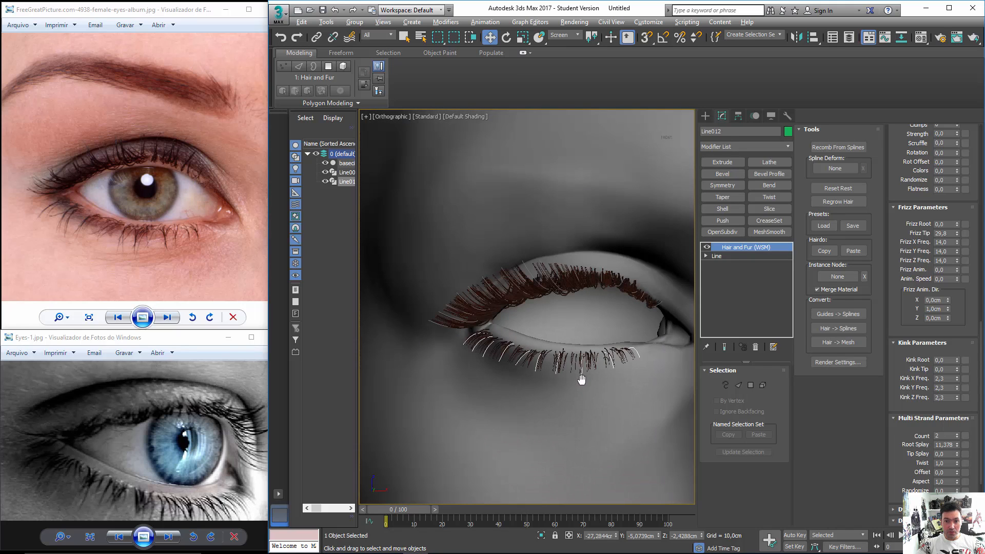
Change the object color of the lower lash guide splines to grey, and deselect them.
click(787, 131)
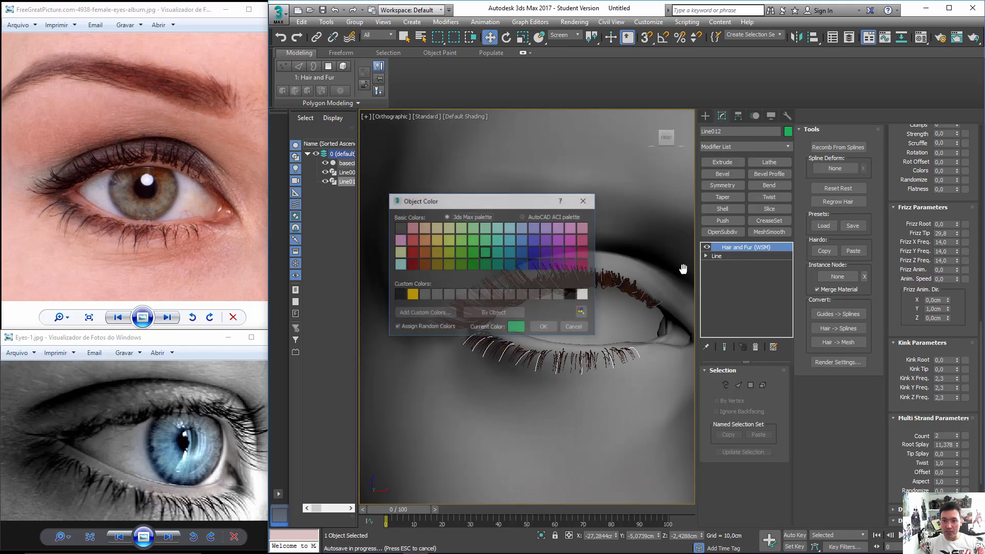
click(539, 293)
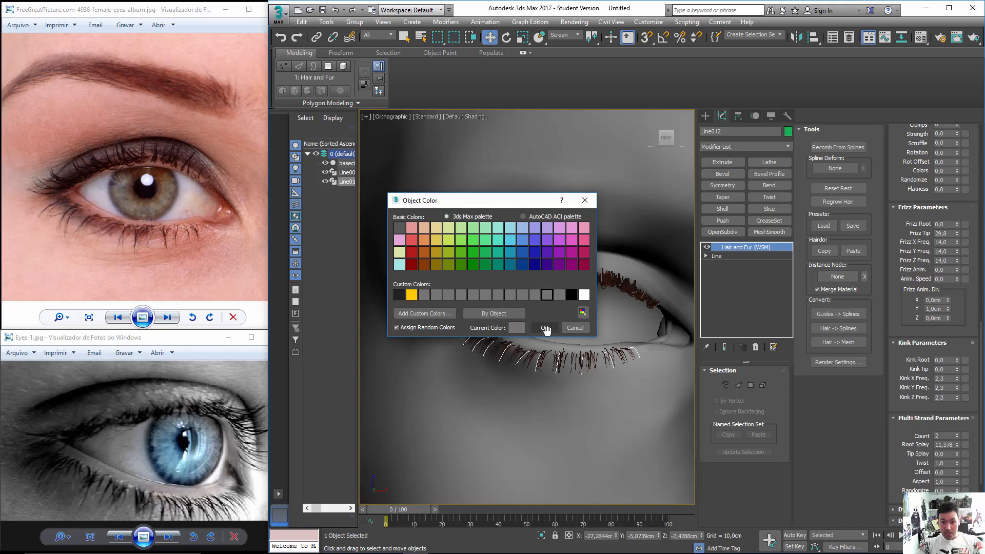
click(544, 328)
scroll(544, 328, down, 8)
click(455, 285)
scroll(545, 342, up, 4)
alt+middle_drag(544, 345, 611, 352)
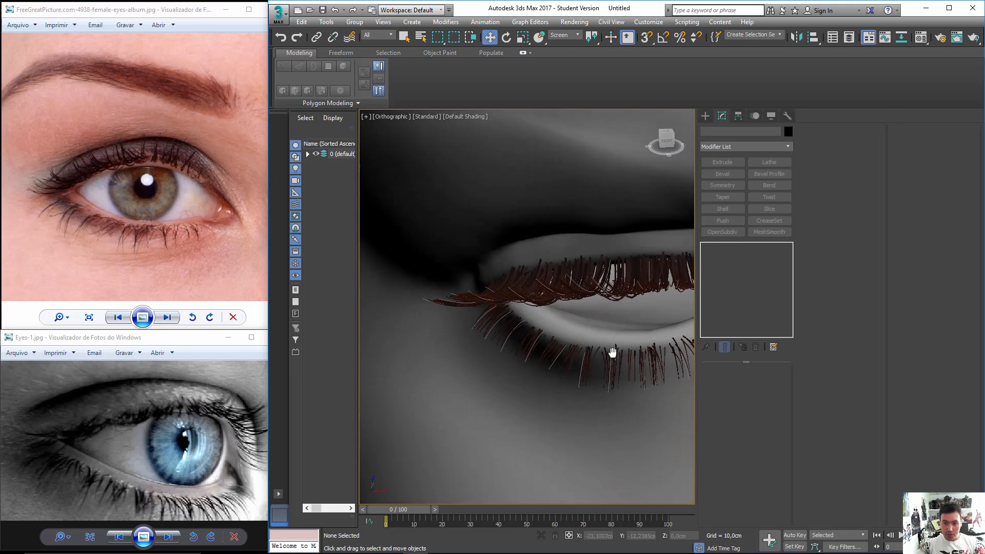
Select the upper lash guide splines and reduce their Hair Count to 64.
scroll(556, 354, up, 6)
alt+middle_drag(557, 320, 568, 214)
click(568, 214)
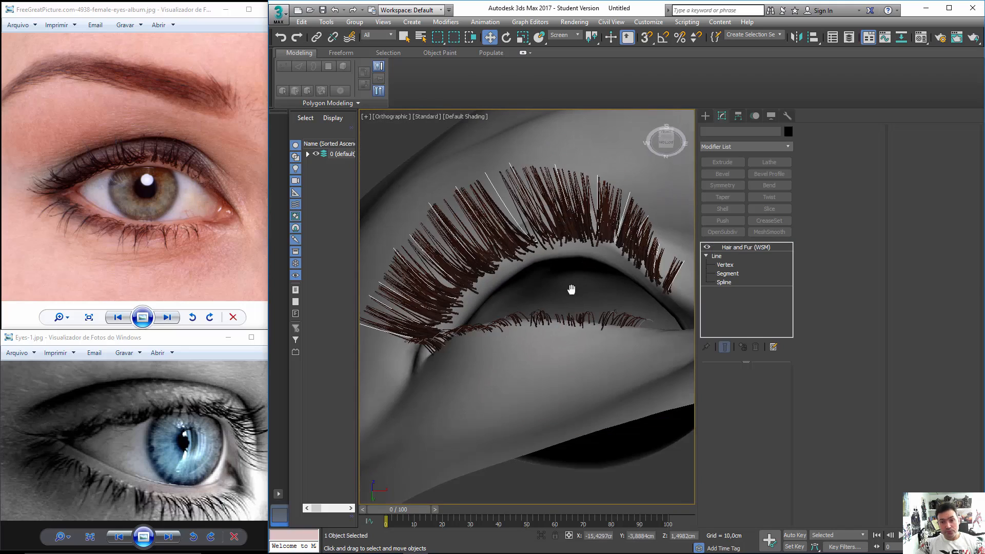
scroll(567, 281, down, 2)
scroll(567, 308, up, 2)
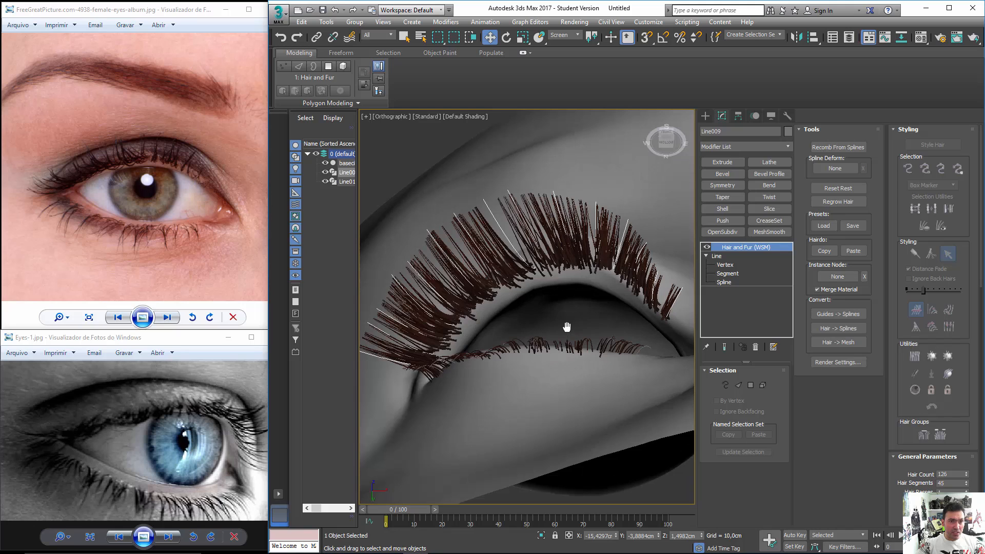
alt+middle_drag(567, 327, 585, 286)
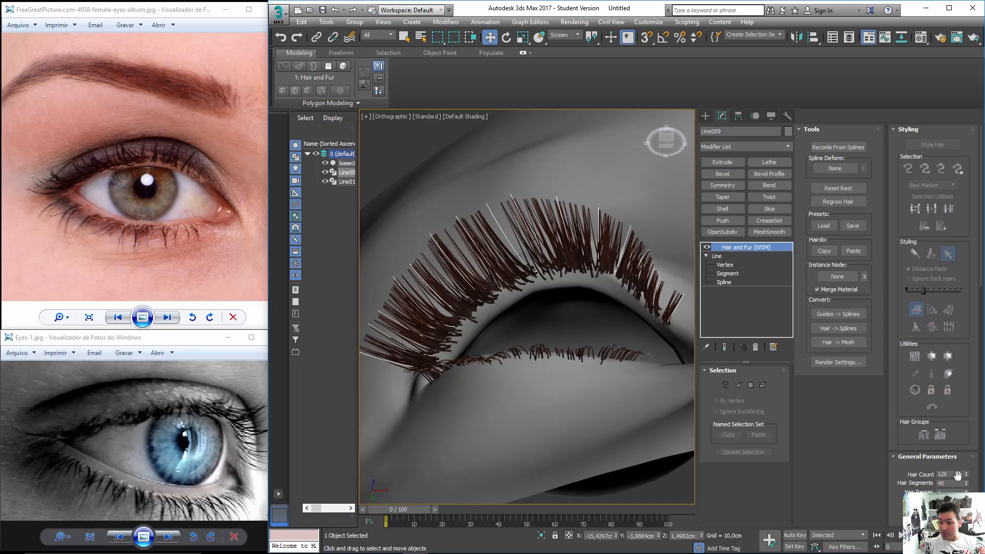
drag(966, 474, 966, 499)
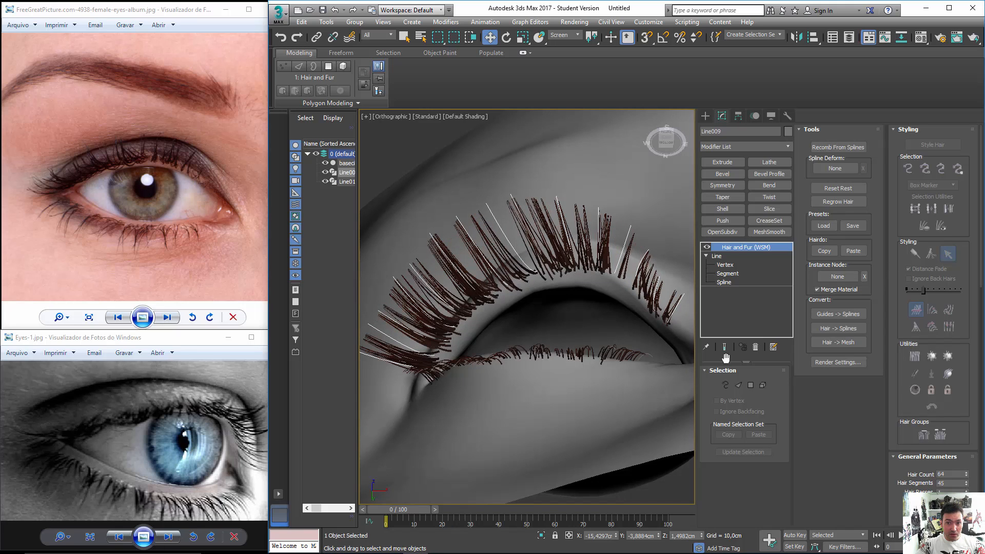
Edit the upper lash splines at Vertex level, repositioning root and tip vertices of the guides near the eye's outer corner.
alt+middle_drag(643, 317, 521, 334)
click(723, 265)
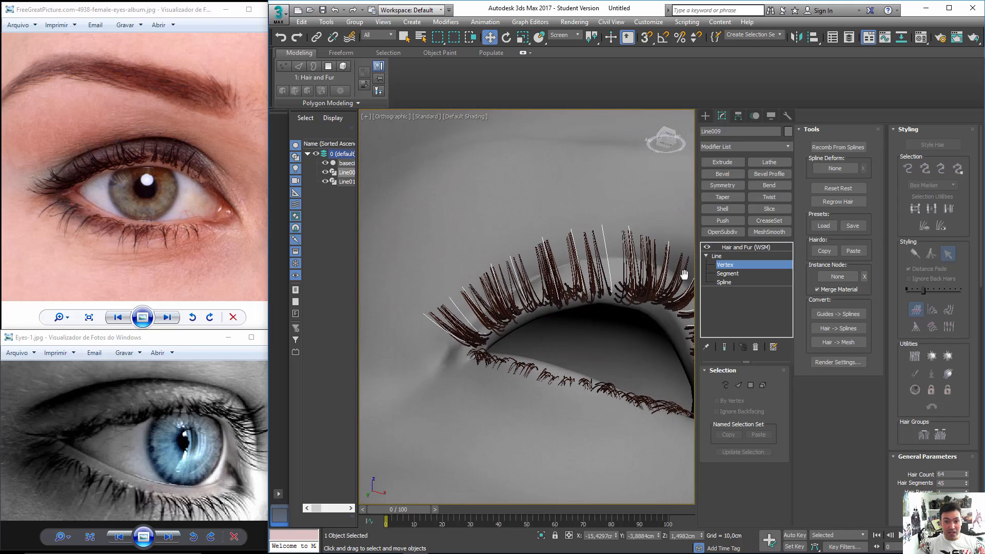
click(667, 311)
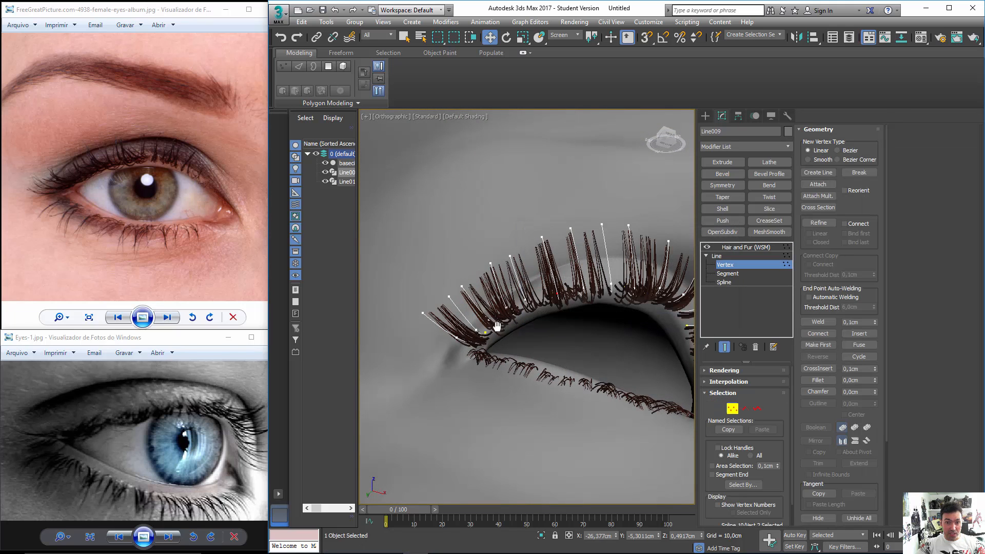
alt+middle_drag(504, 334, 499, 329)
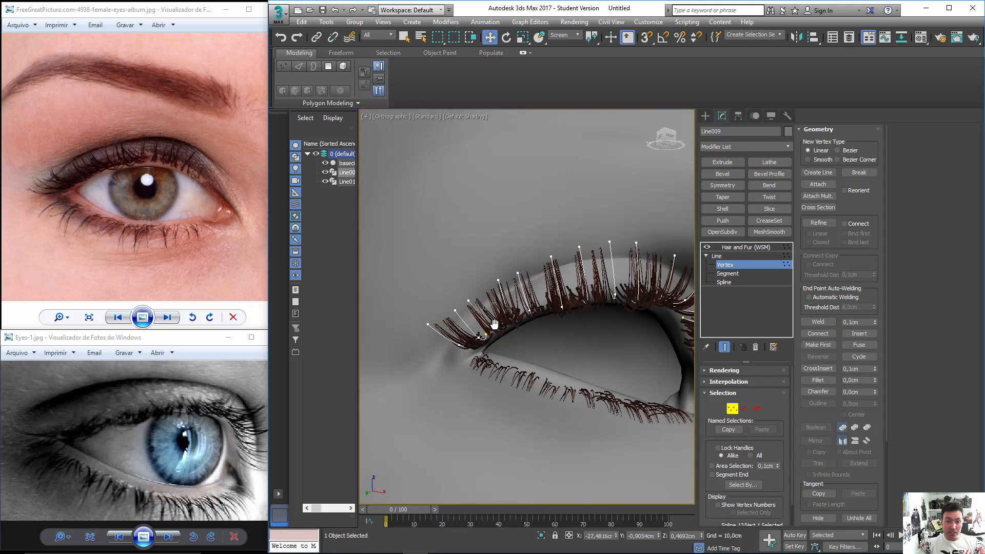
click(463, 303)
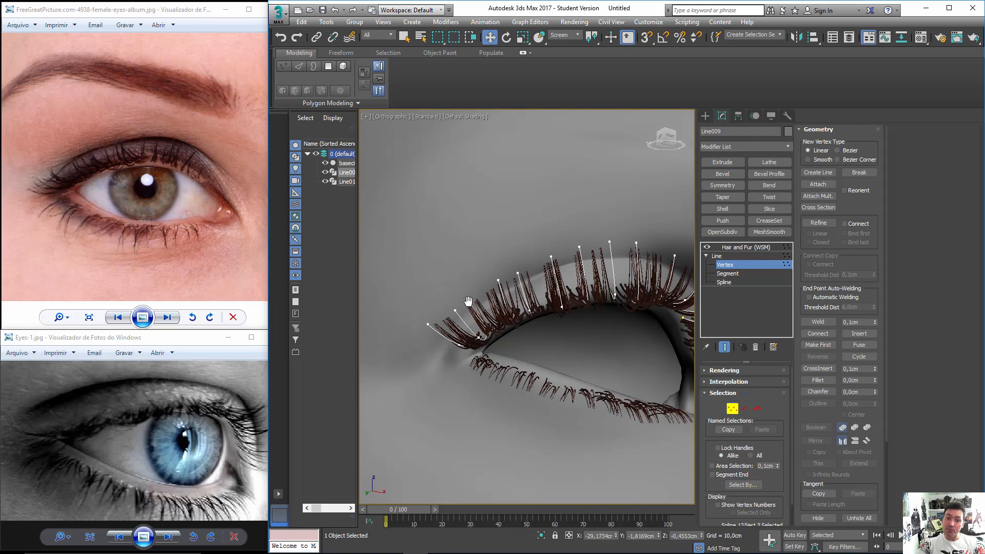
drag(469, 301, 484, 336)
click(477, 337)
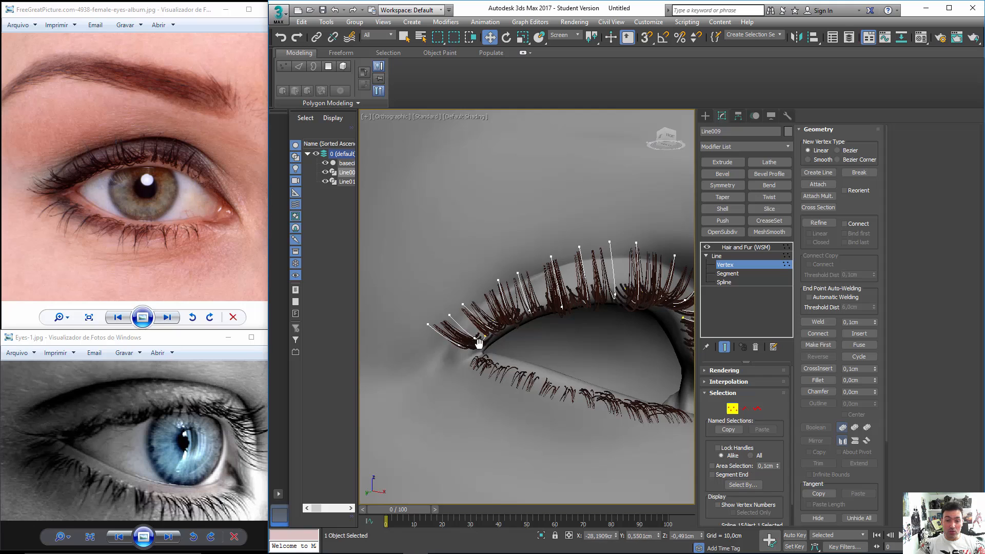
drag(460, 346, 460, 349)
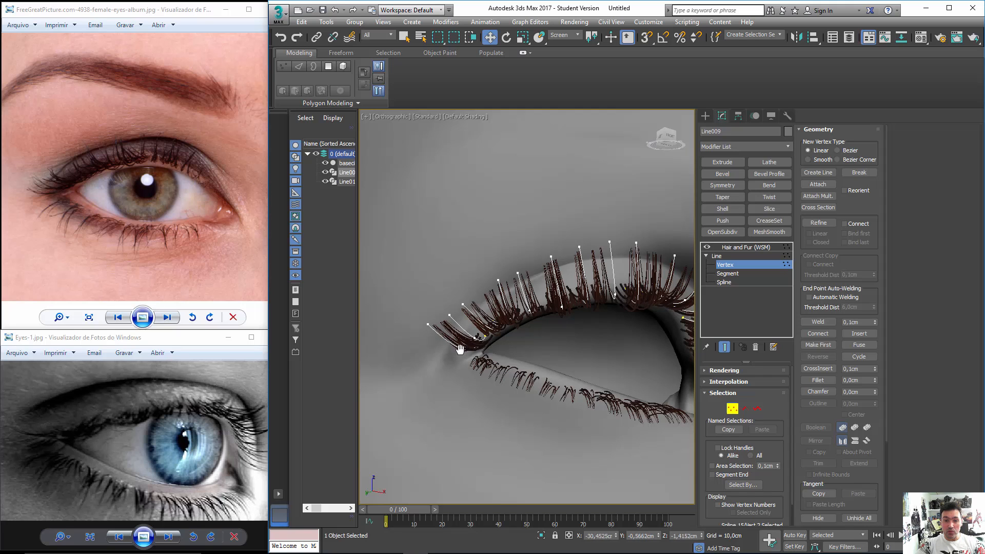
click(426, 329)
scroll(585, 351, down, 1)
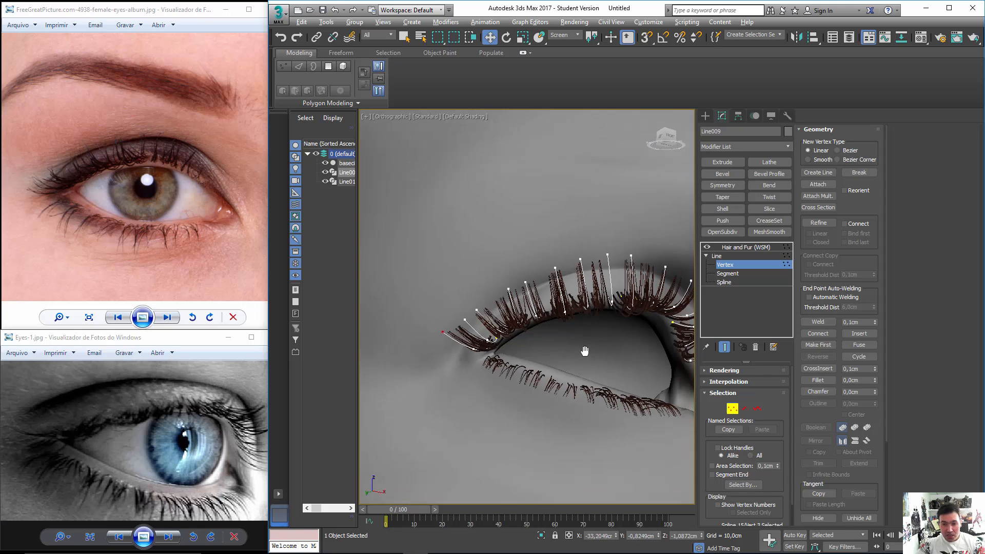
Reposition the vertices of the upper lash guides toward the eye's inner corner so the lashes fan and curve along the lid.
alt+middle_drag(585, 350, 568, 285)
middle_drag(580, 154, 566, 293)
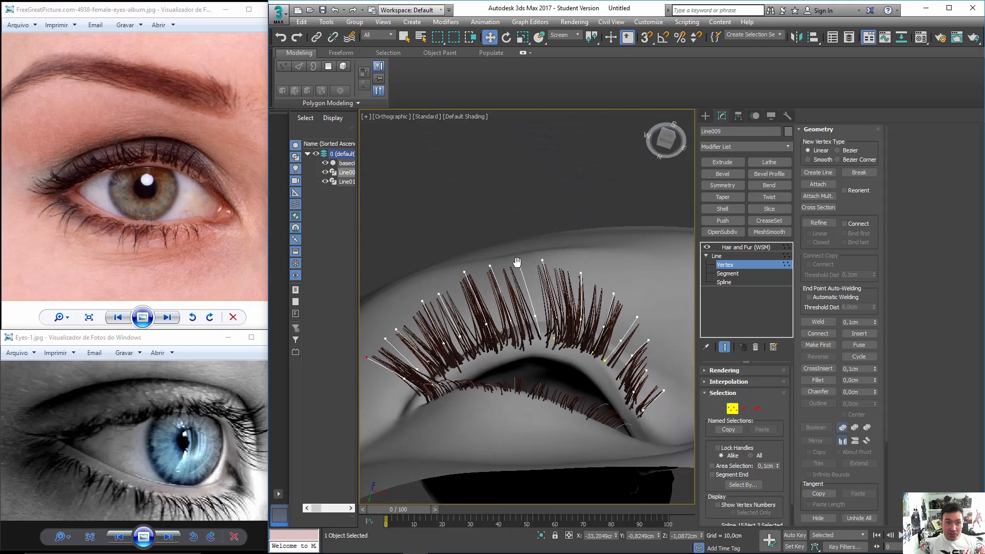
click(542, 261)
drag(550, 270, 633, 357)
alt+middle_drag(639, 414, 642, 399)
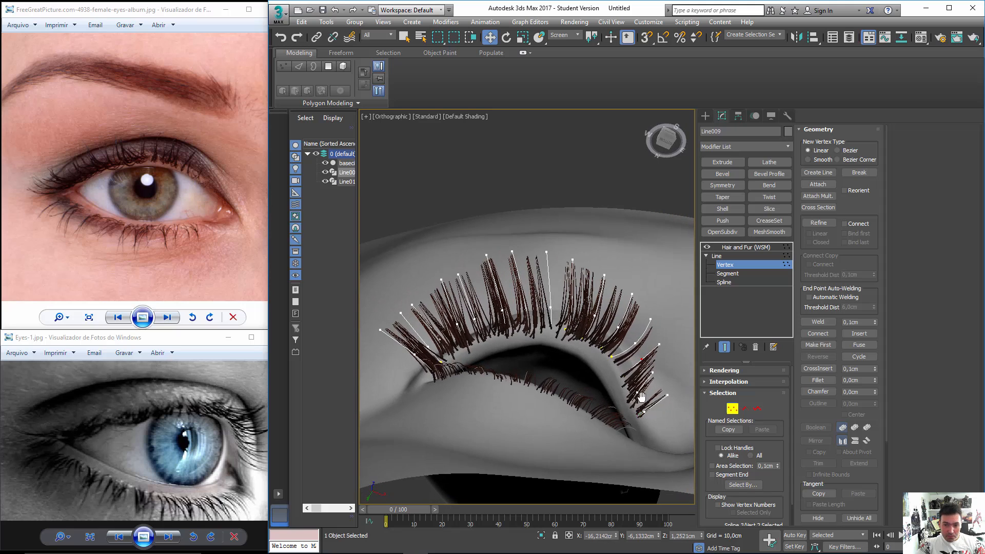
mouse_move(644, 410)
mouse_down()
mouse_move(670, 407)
mouse_move(644, 397)
mouse_up()
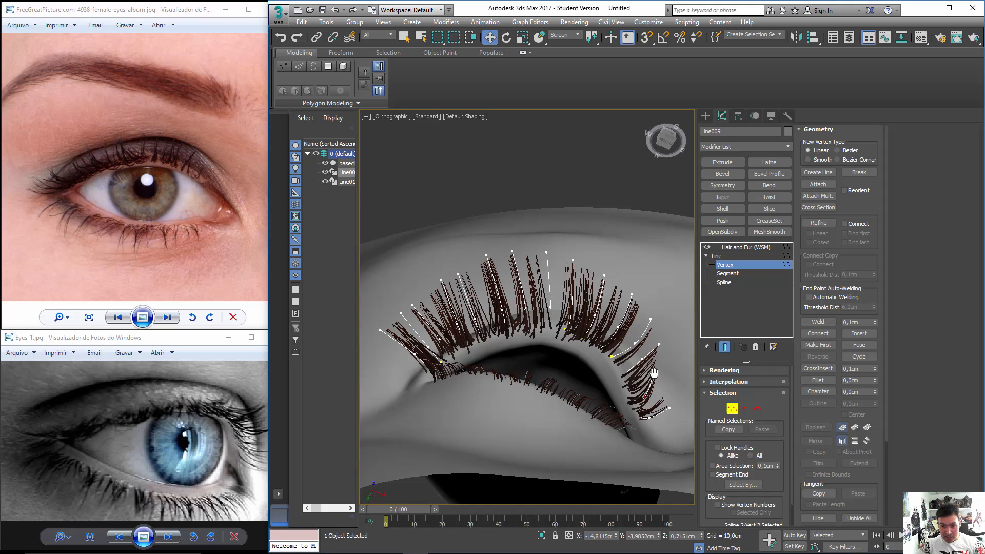
click(660, 380)
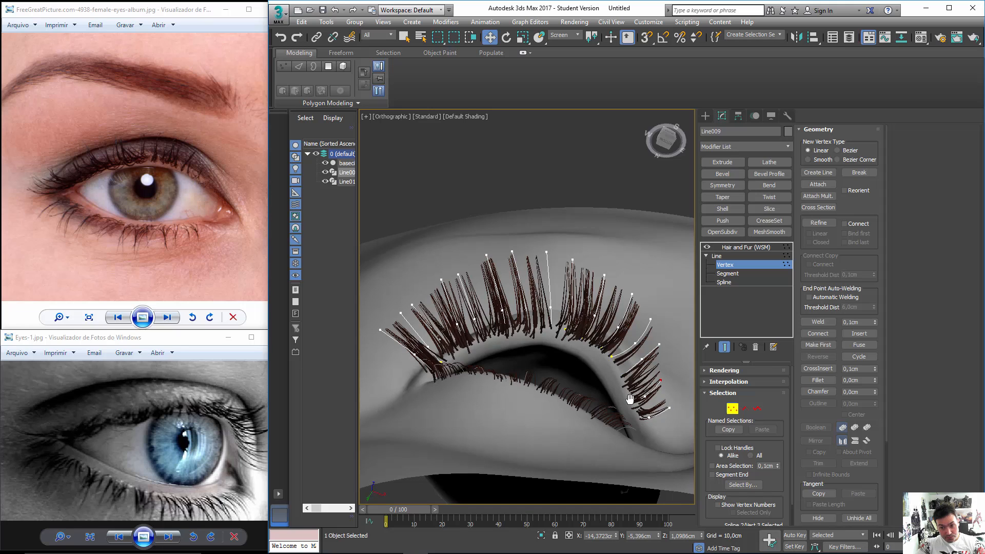
drag(630, 399, 660, 349)
alt+middle_drag(660, 348, 545, 356)
Adjust the vertices of the middle upper lash guides, checking the lash clumps in a close-up of the color reference photo.
drag(513, 348, 515, 341)
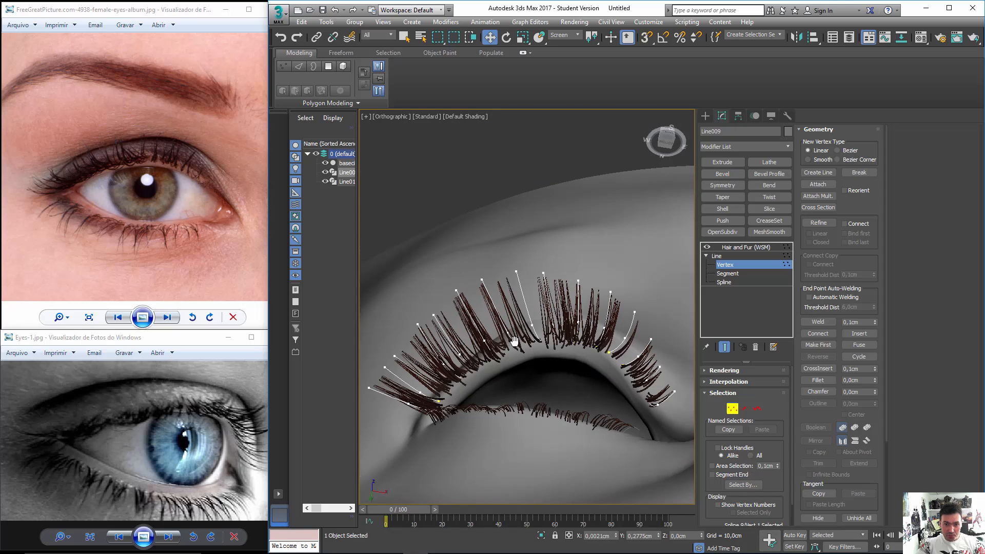
click(541, 341)
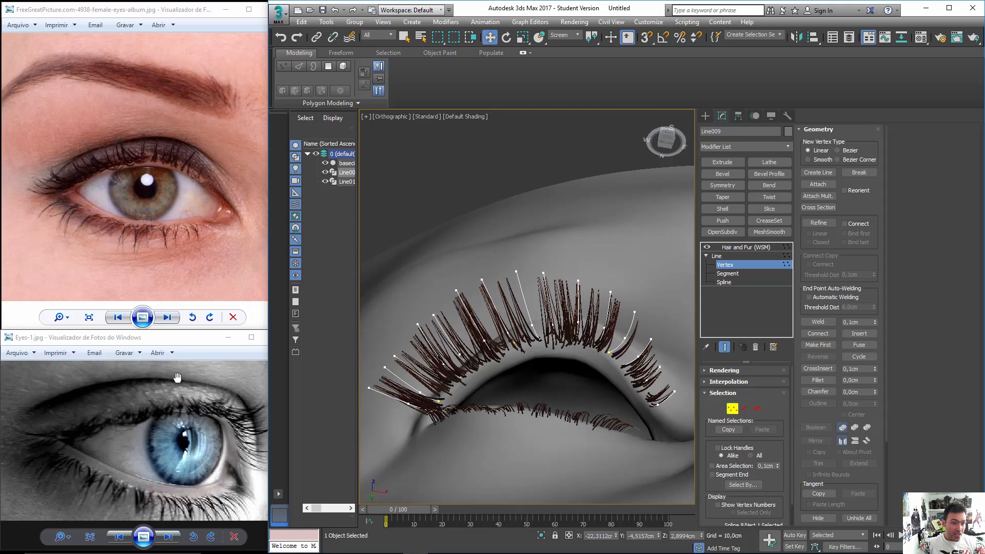
scroll(176, 139, up, 6)
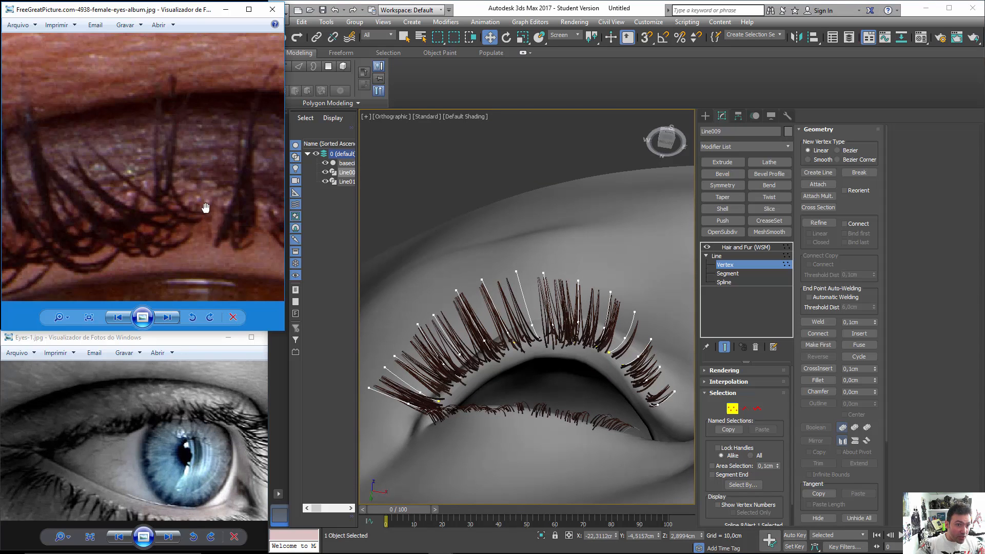
click(191, 235)
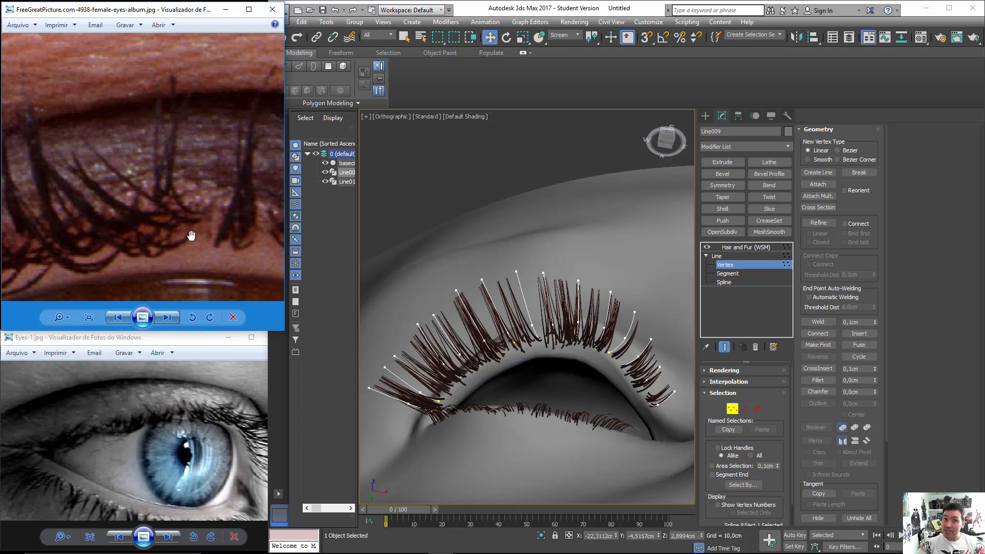
scroll(200, 210, down, 5)
alt+middle_drag(567, 391, 544, 347)
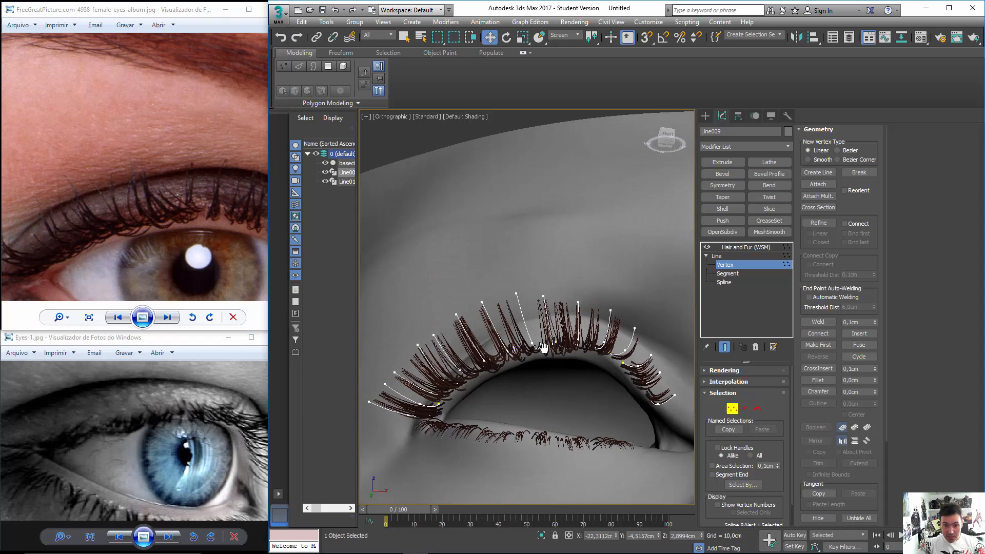
drag(552, 344, 553, 338)
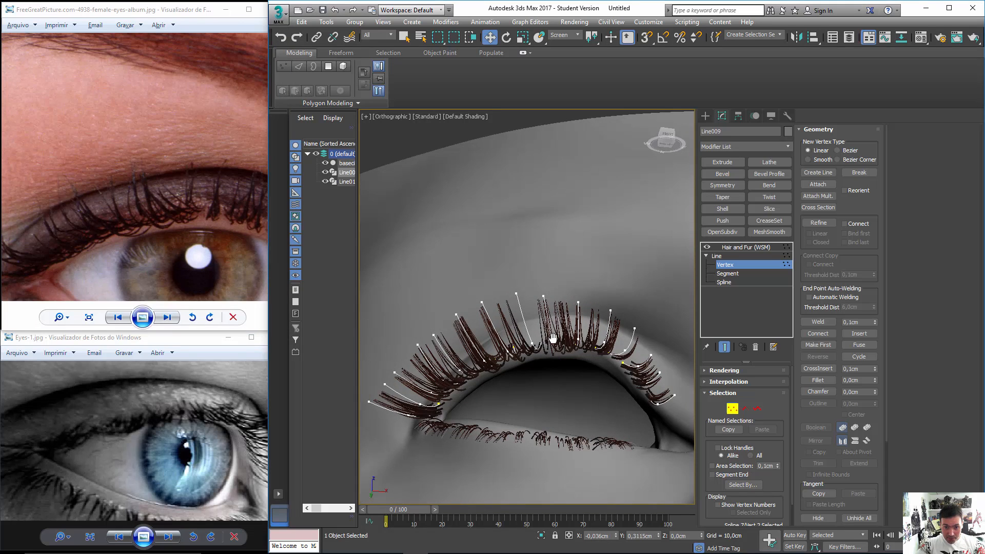
Leave vertex editing of the upper lash splines and return to their Hair and Fur modifier.
scroll(559, 368, down, 3)
alt+middle_drag(563, 380, 519, 307)
scroll(548, 417, down, 4)
click(729, 263)
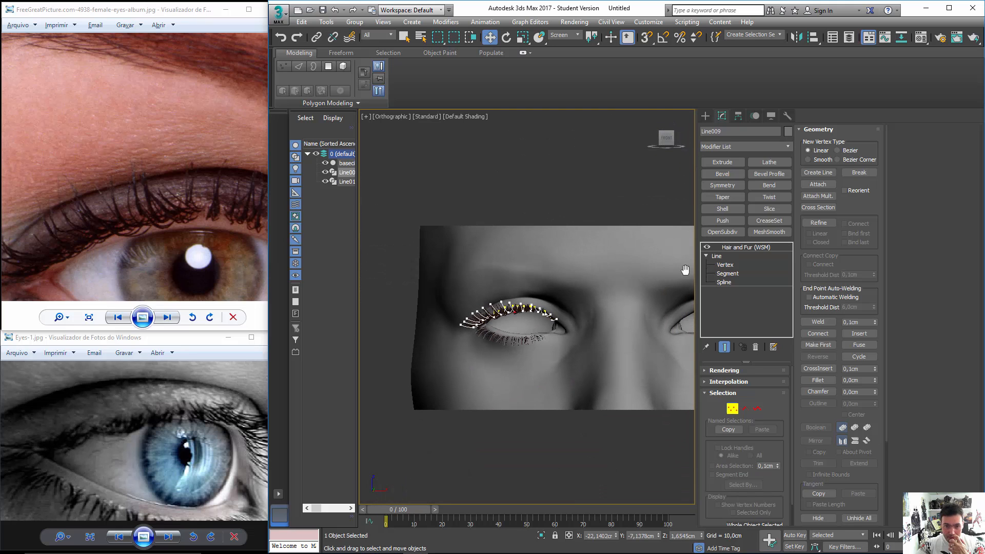
click(742, 248)
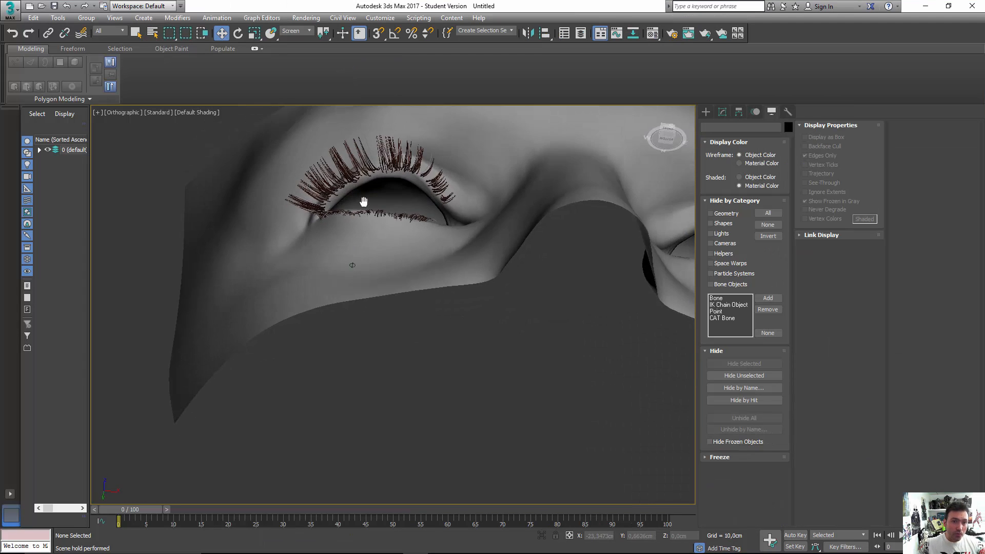
Examine the upper lash strands up close, then the whole lash line, with the basecilios mesh selected.
scroll(363, 201, up, 10)
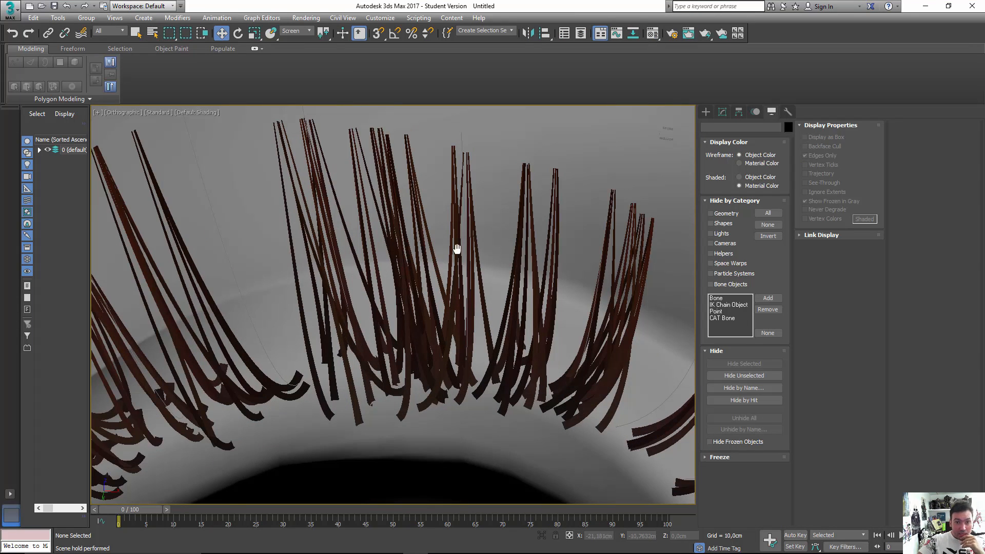
middle_drag(457, 249, 444, 164)
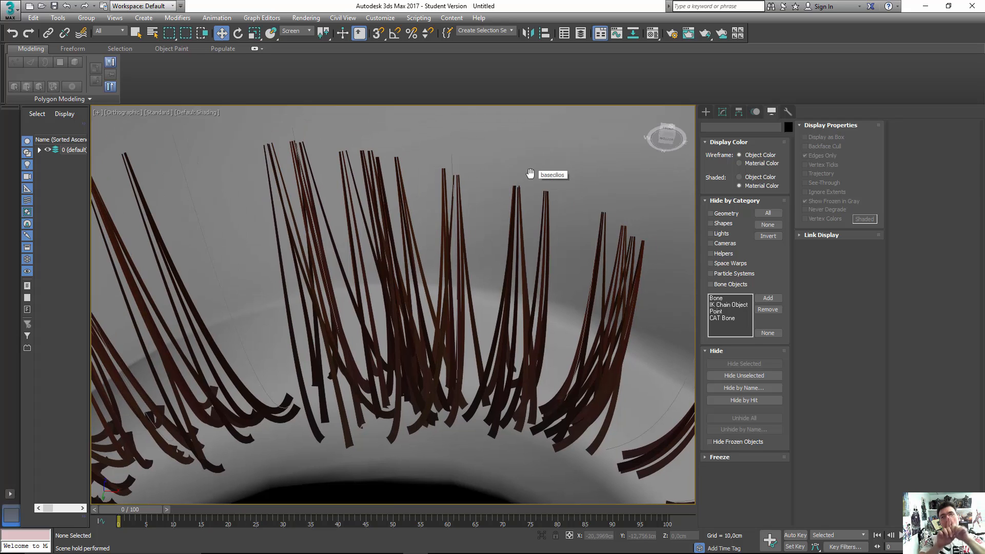
click(440, 194)
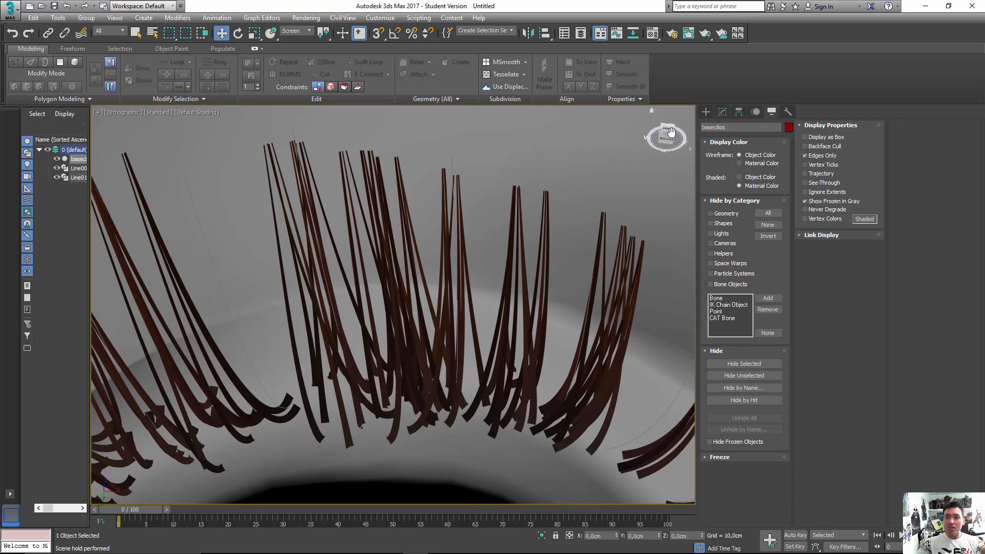
click(722, 111)
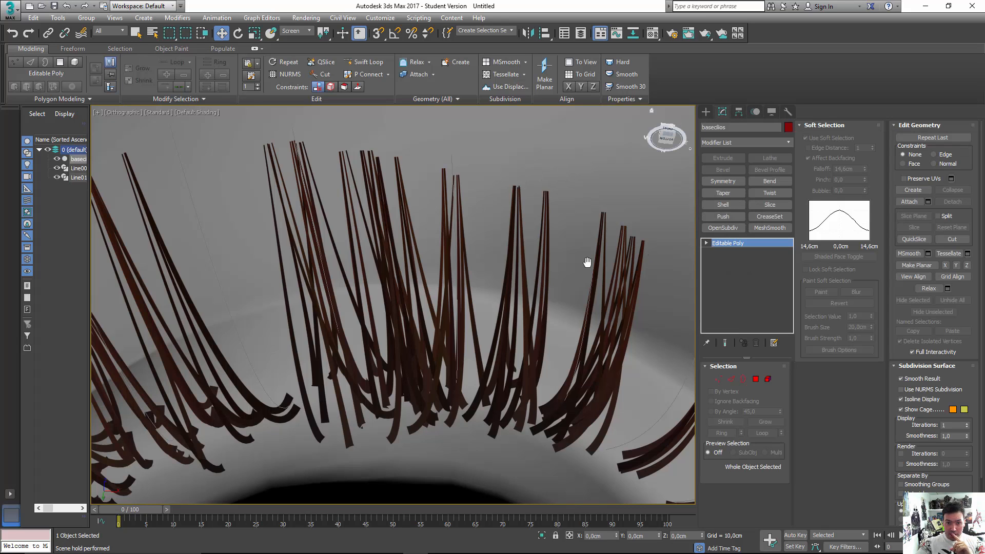
scroll(425, 266, down, 5)
scroll(424, 265, down, 3)
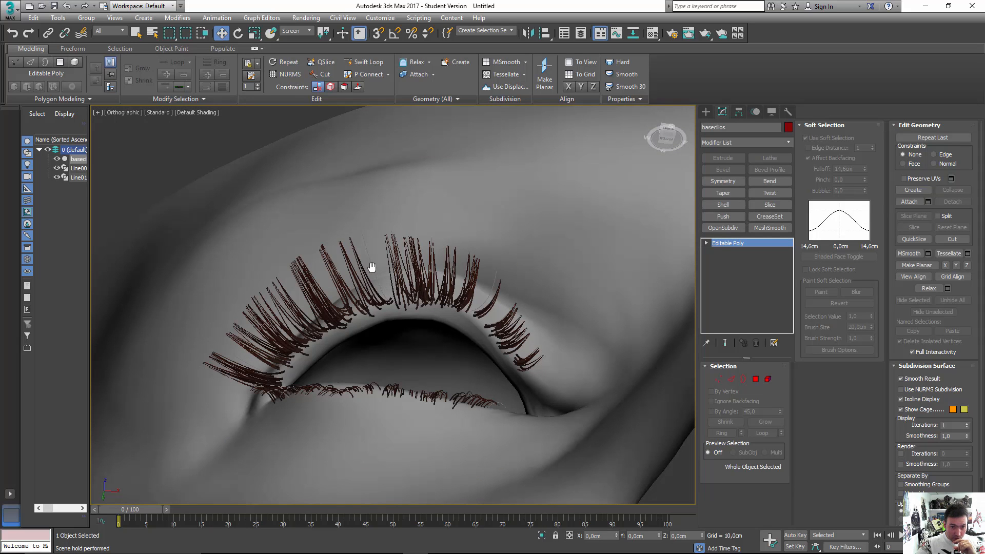
Select the upper lash splines and set the Rand. Scale of their Hair and Fur modifier to 10.
click(373, 268)
scroll(471, 258, up, 5)
middle_drag(482, 251, 539, 221)
drag(905, 389, 904, 242)
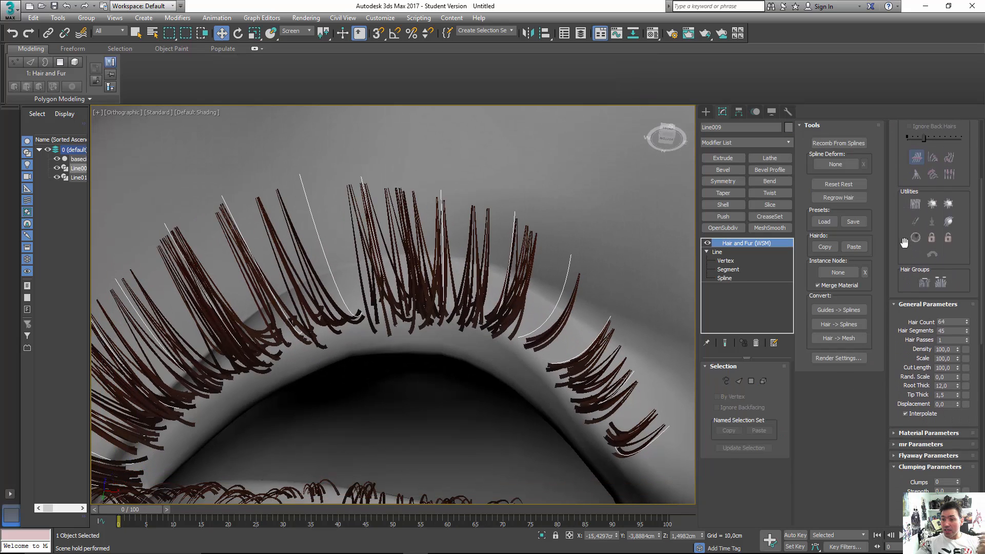
click(949, 377)
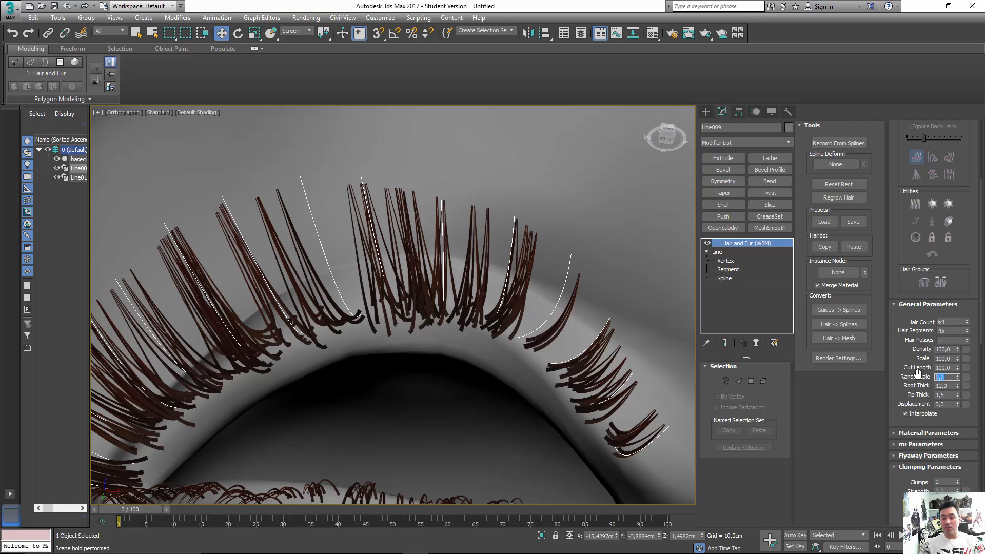
text(10)
key(Return)
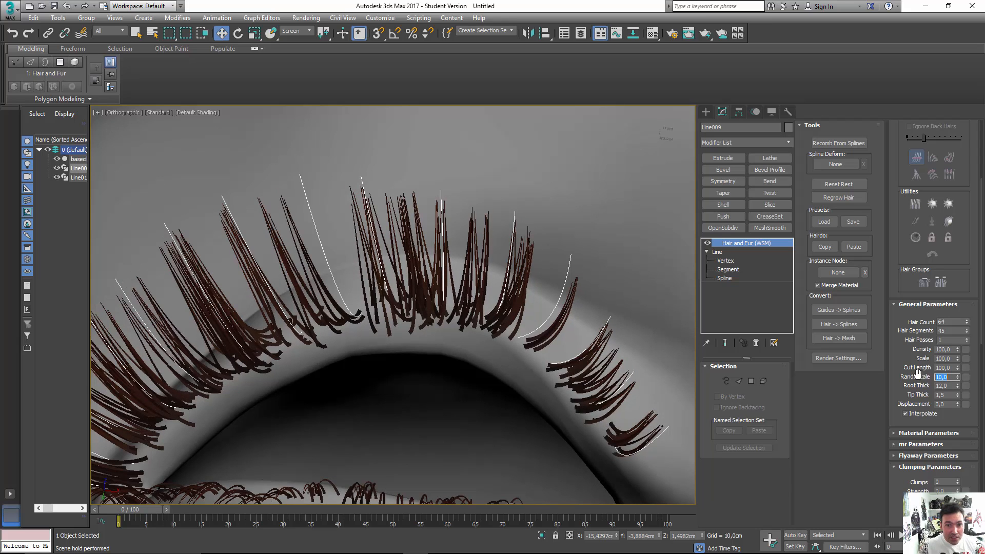
Reset the upper lashes' random scale and set it to 10 again to compare the strand tips up close.
scroll(403, 222, up, 6)
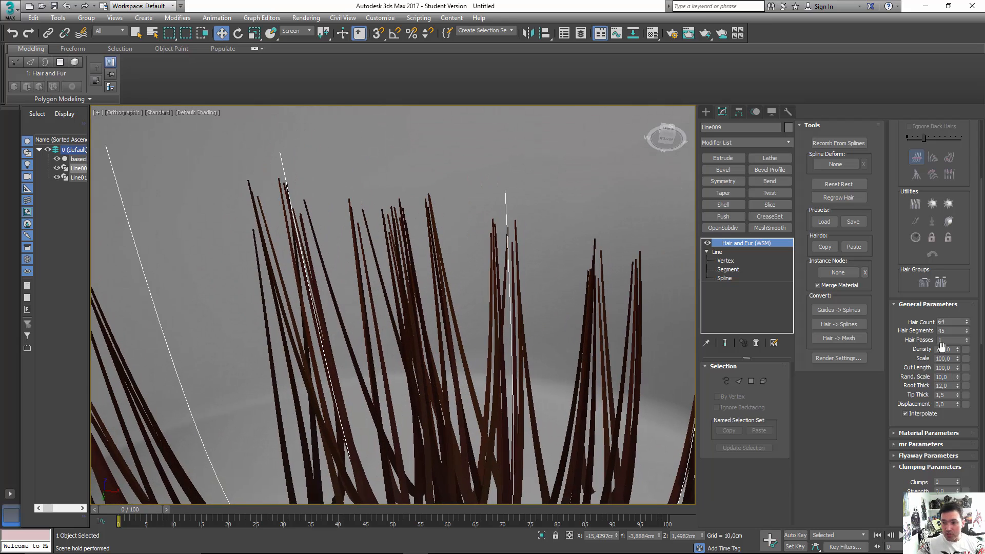
right_click(956, 376)
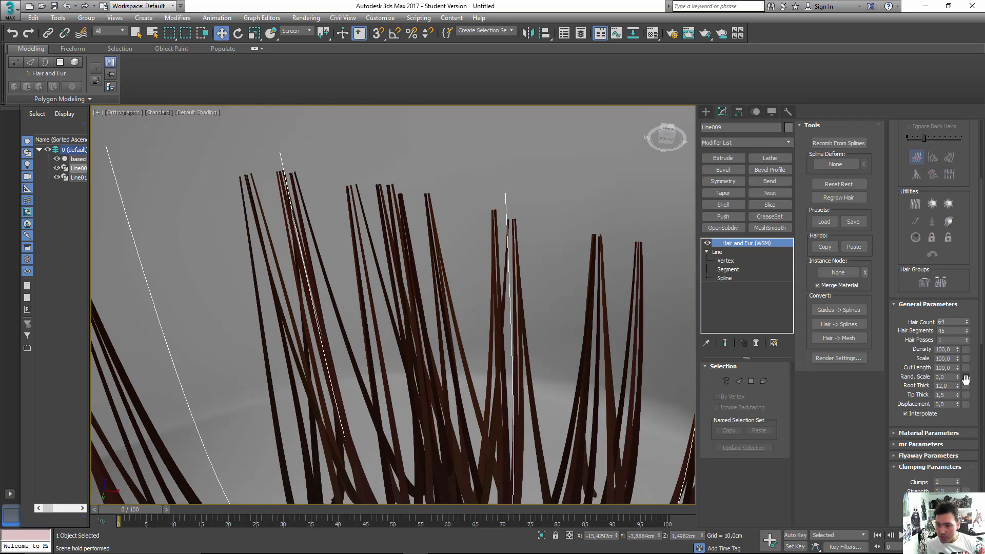
double_click(942, 377)
text(10)
key(Return)
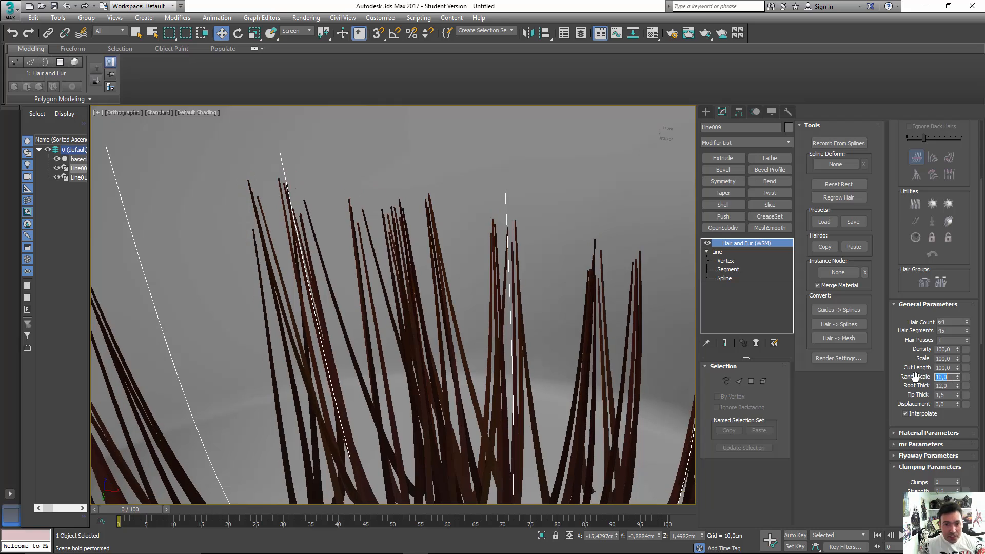
scroll(477, 346, down, 6)
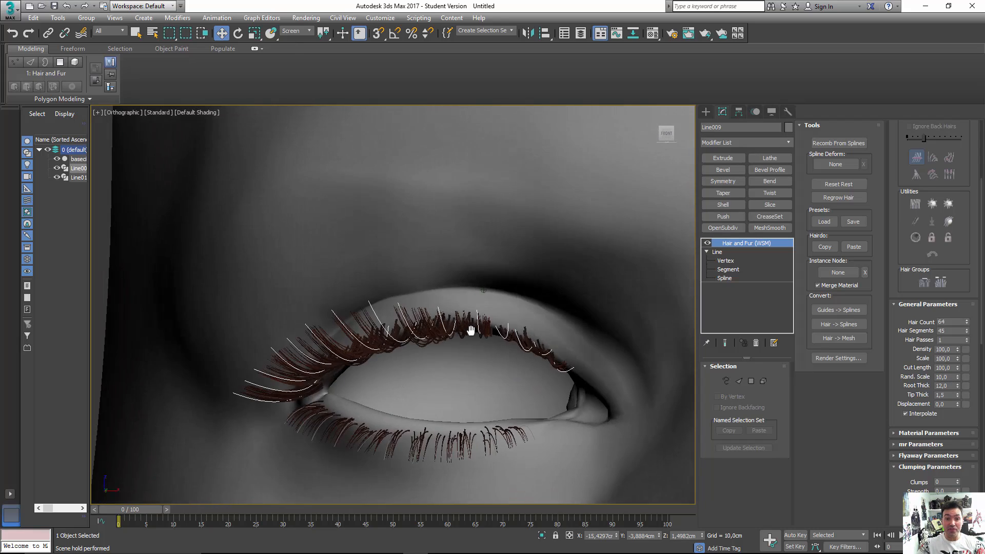
alt+middle_drag(455, 328, 439, 230)
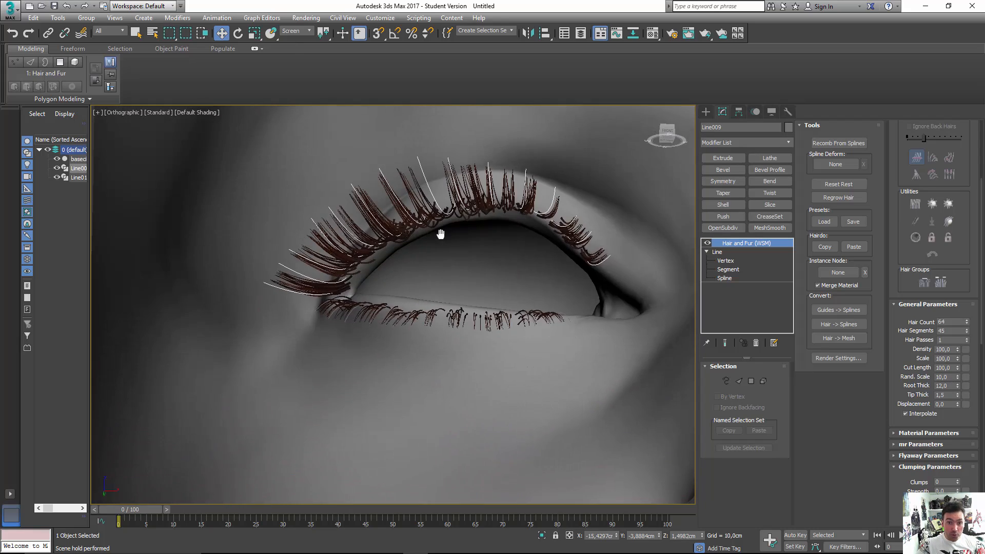
scroll(440, 232, up, 3)
alt+middle_drag(442, 282, 446, 247)
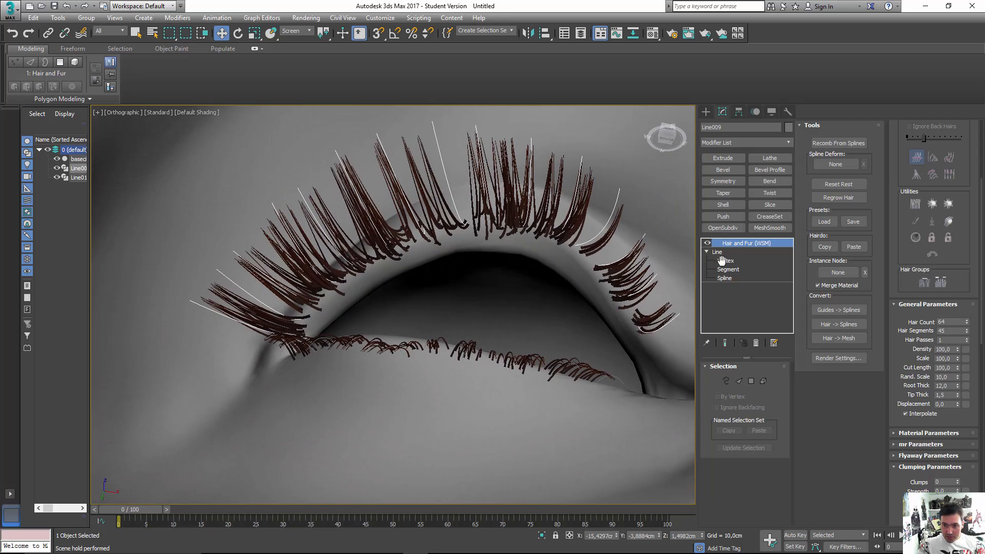
click(727, 269)
click(533, 311)
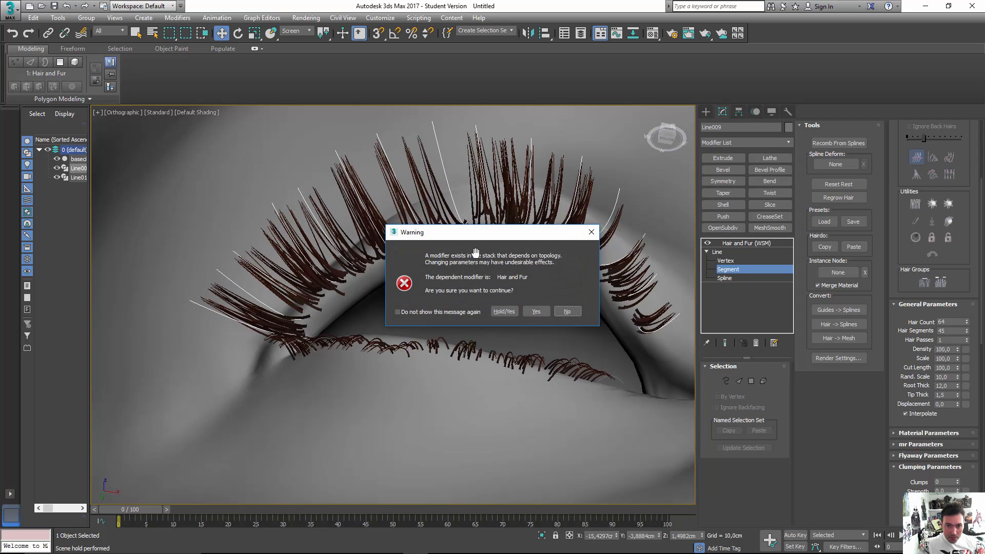
click(461, 222)
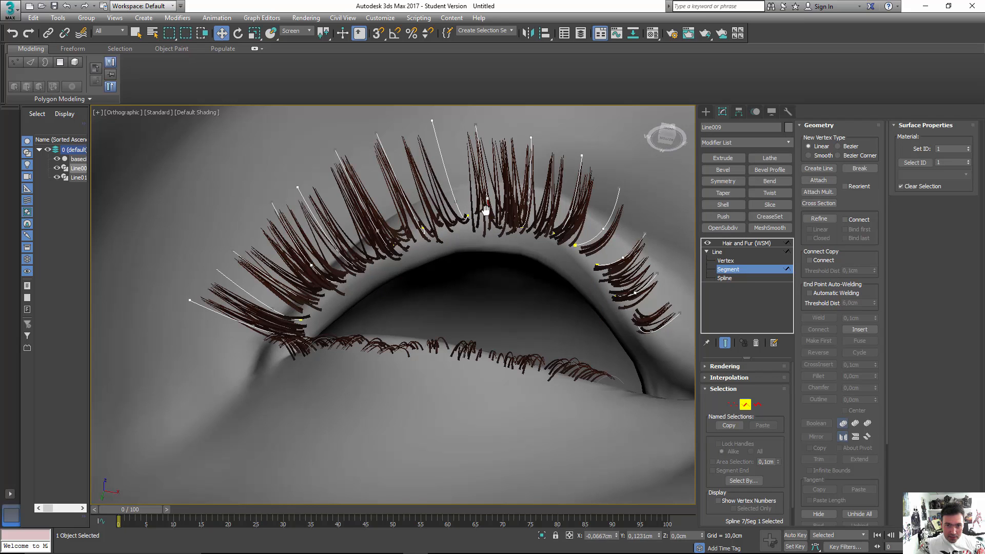
alt+middle_drag(479, 220, 541, 270)
click(739, 251)
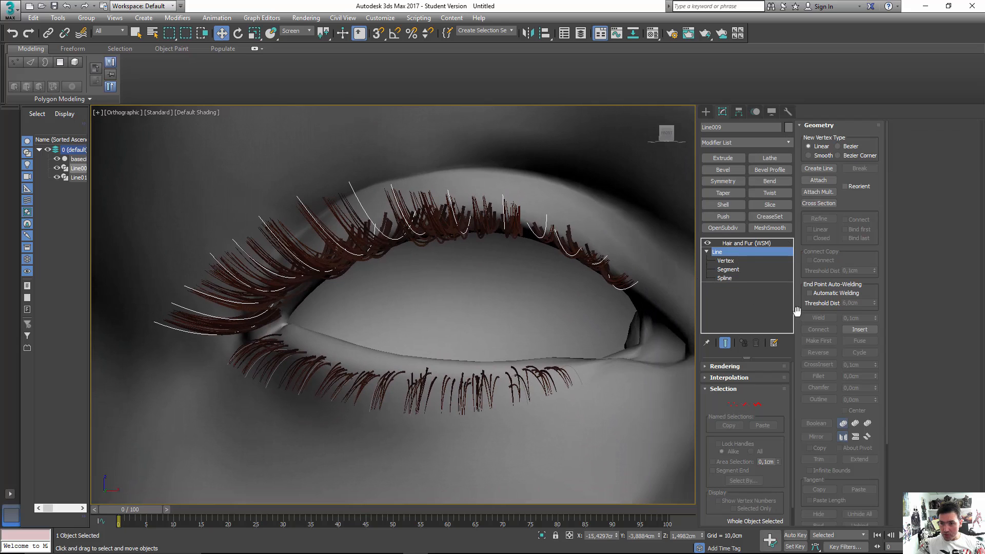
click(745, 242)
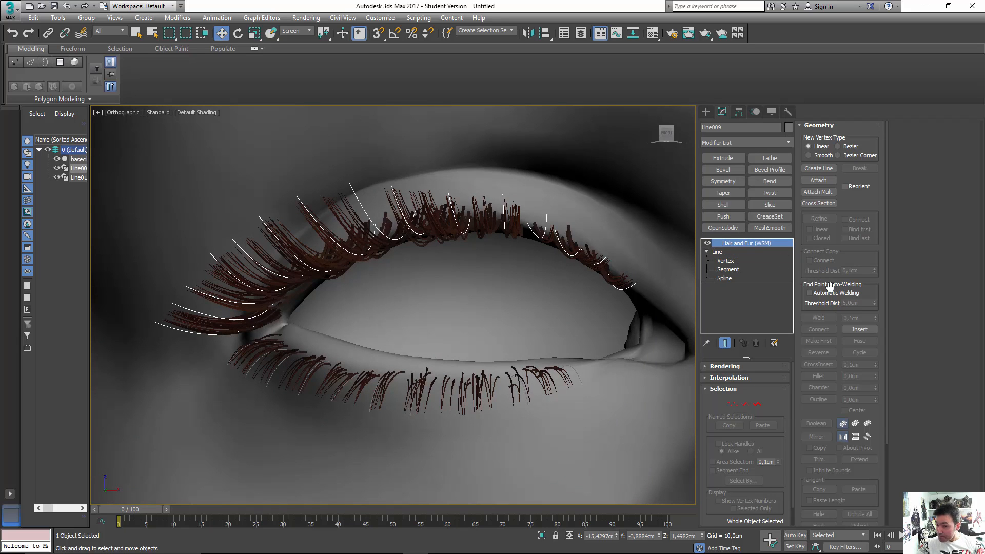
click(747, 244)
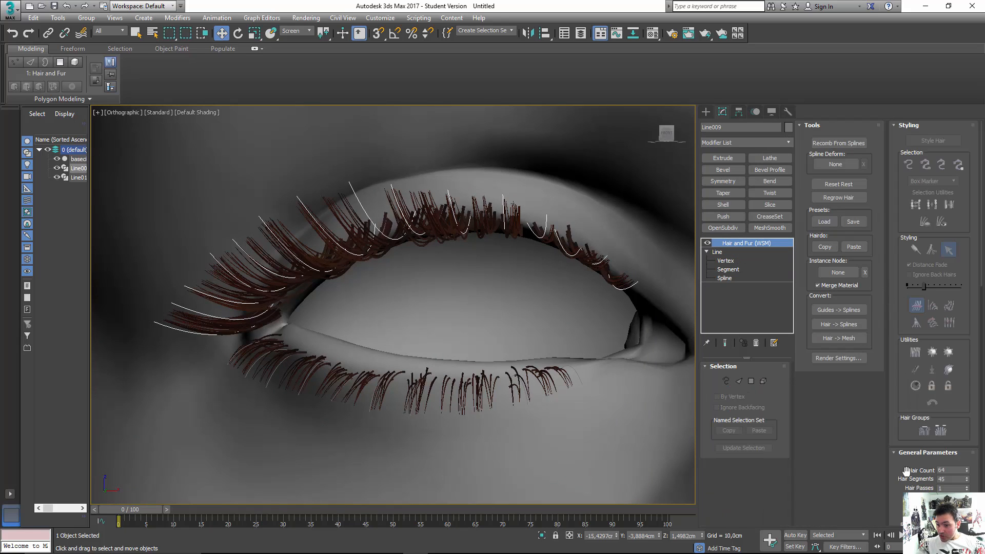
Set the upper lashes' root thickness to 15 and tip thickness to 2.
drag(906, 470, 943, 393)
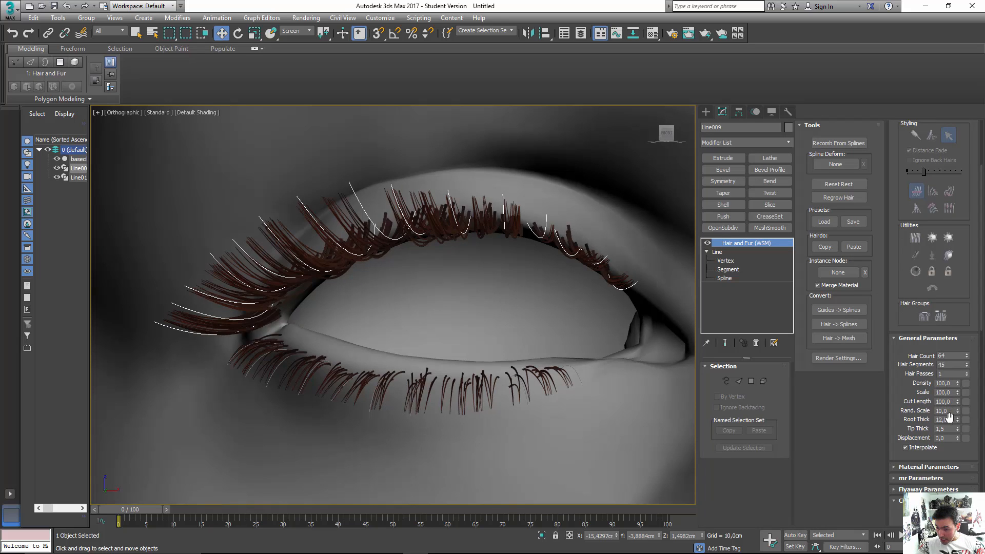
drag(950, 419, 936, 420)
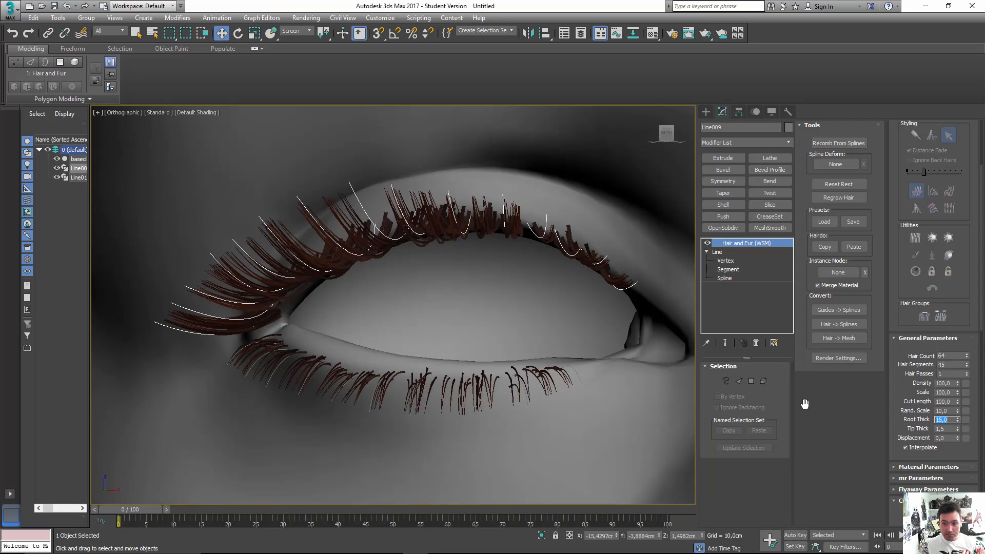
key(Tab)
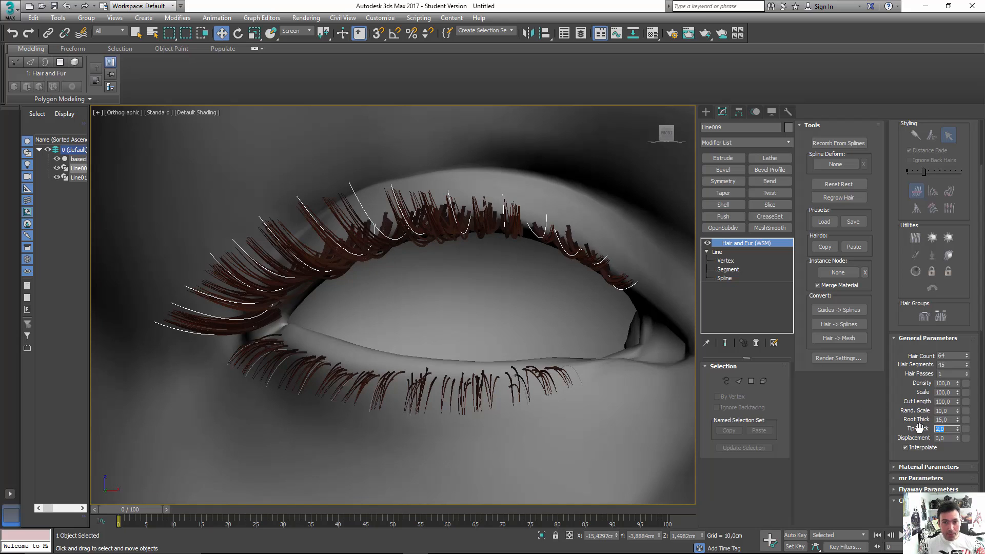
Set the lower lashes' random scale to 10, root thickness to 20 and tip thickness to 2, checking the strands up close.
alt+middle_drag(478, 259, 485, 306)
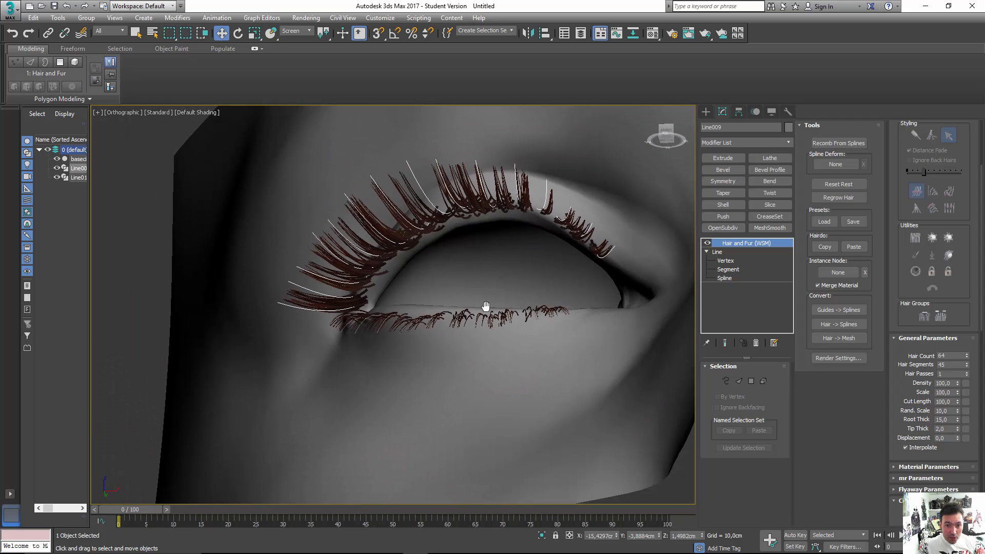
click(451, 320)
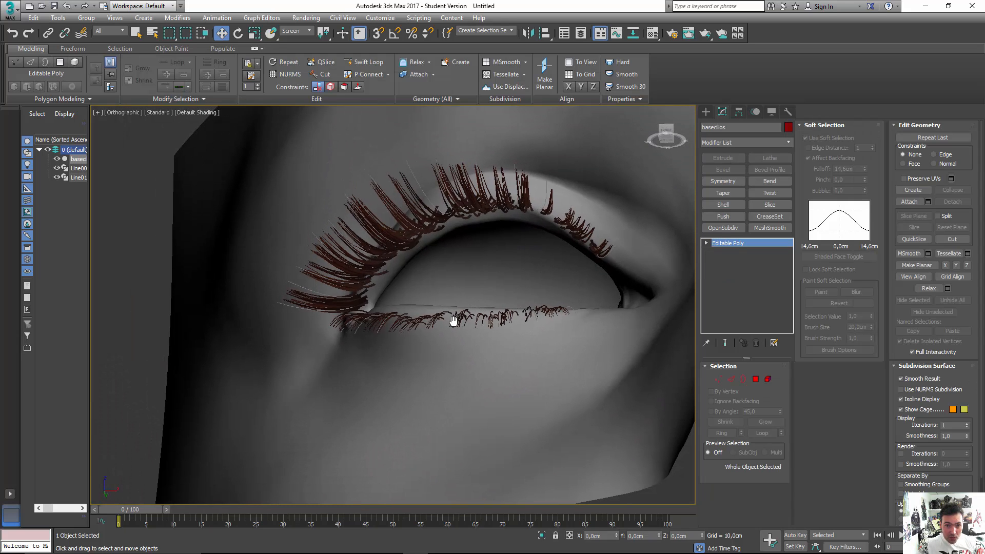
click(379, 331)
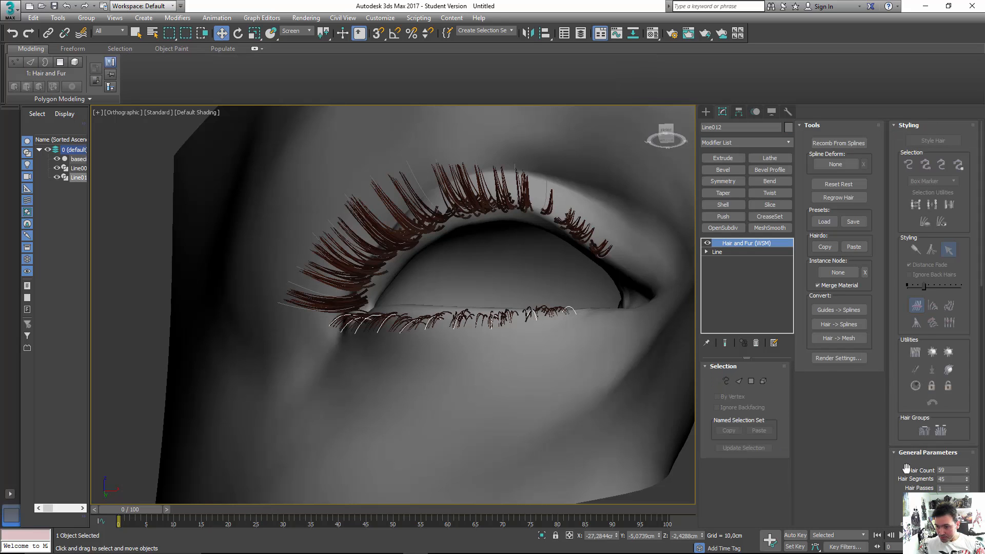
drag(906, 468, 904, 368)
click(918, 409)
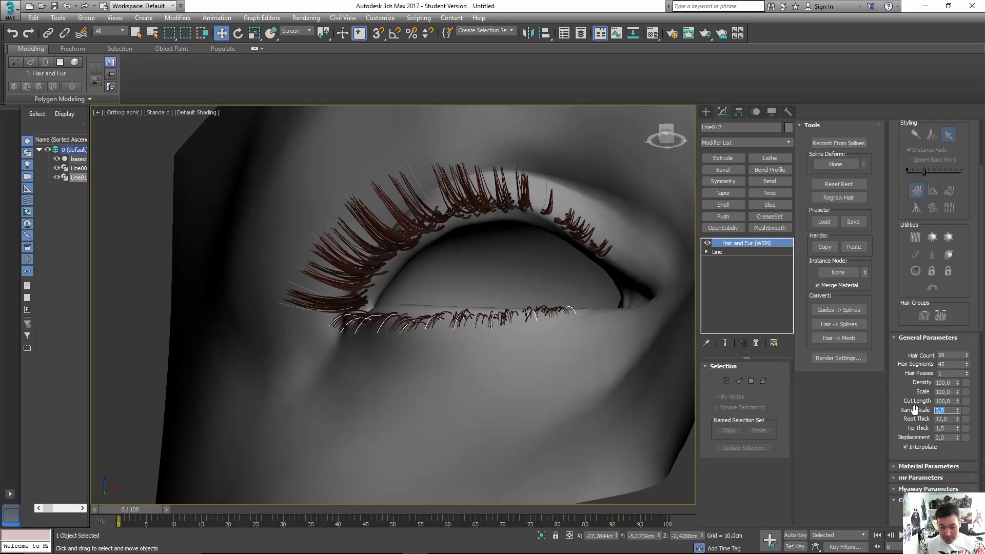
key(Tab)
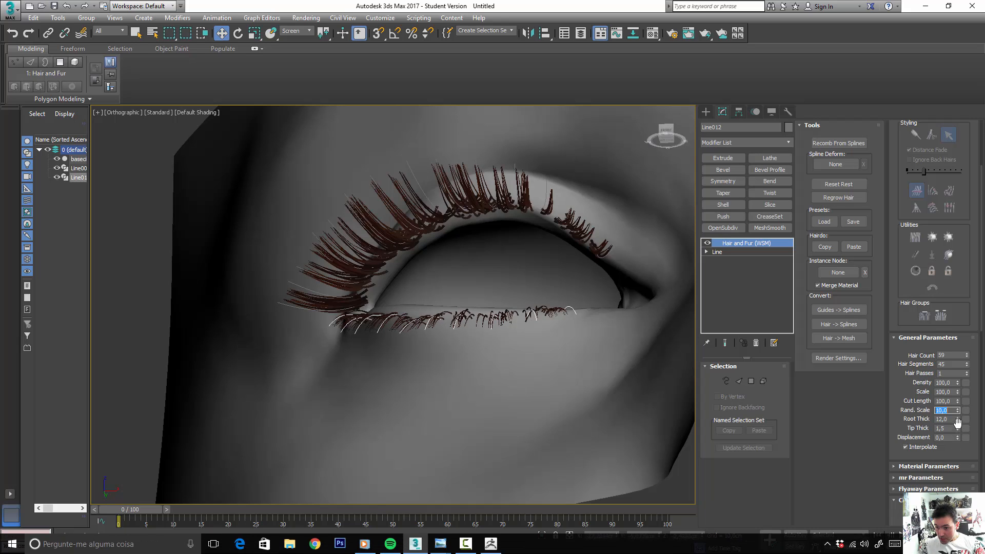
text(20)
key(Return)
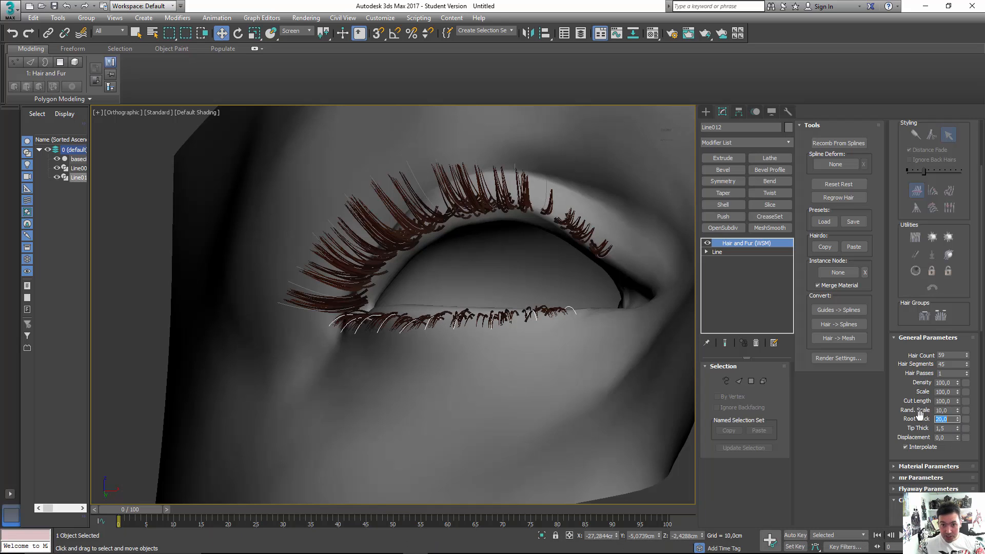
key(Tab)
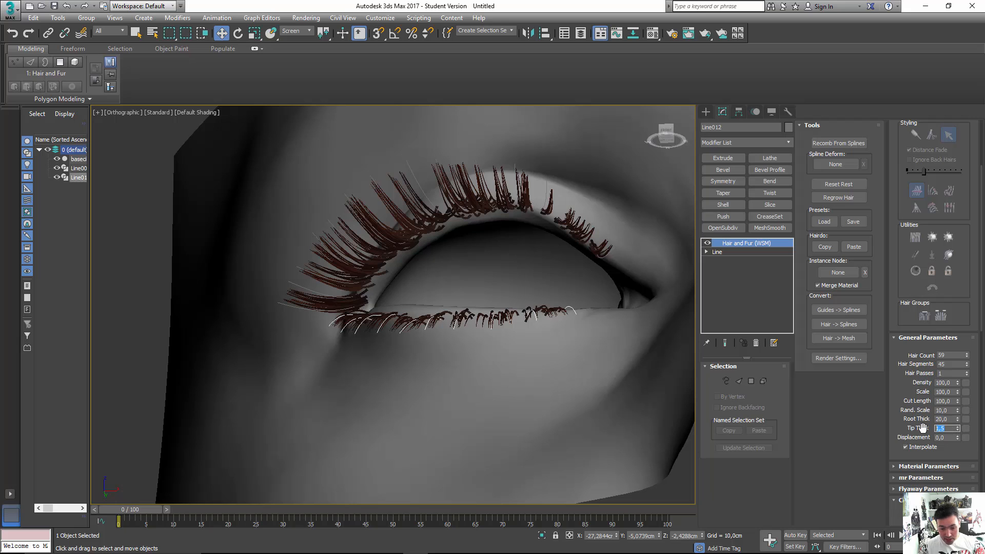
scroll(448, 358, up, 10)
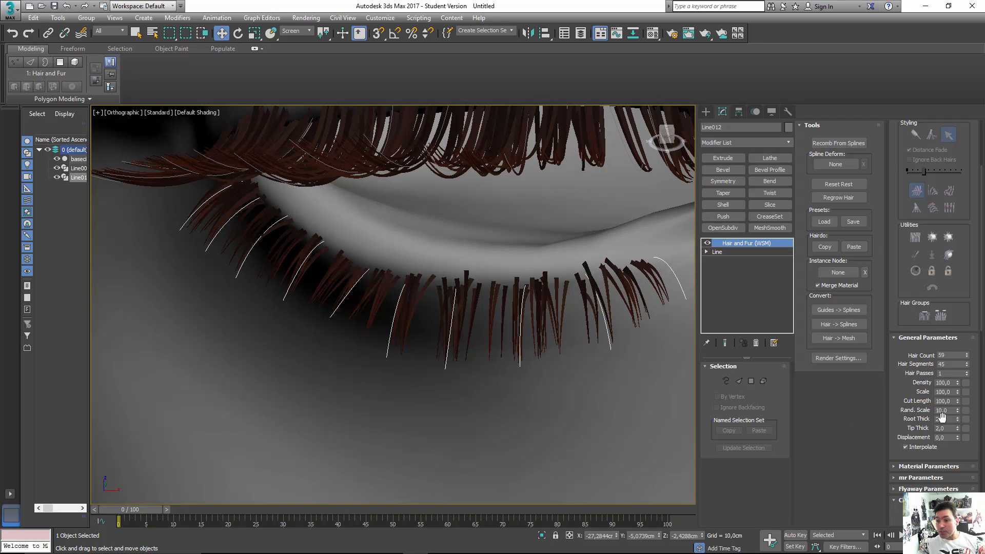
click(946, 419)
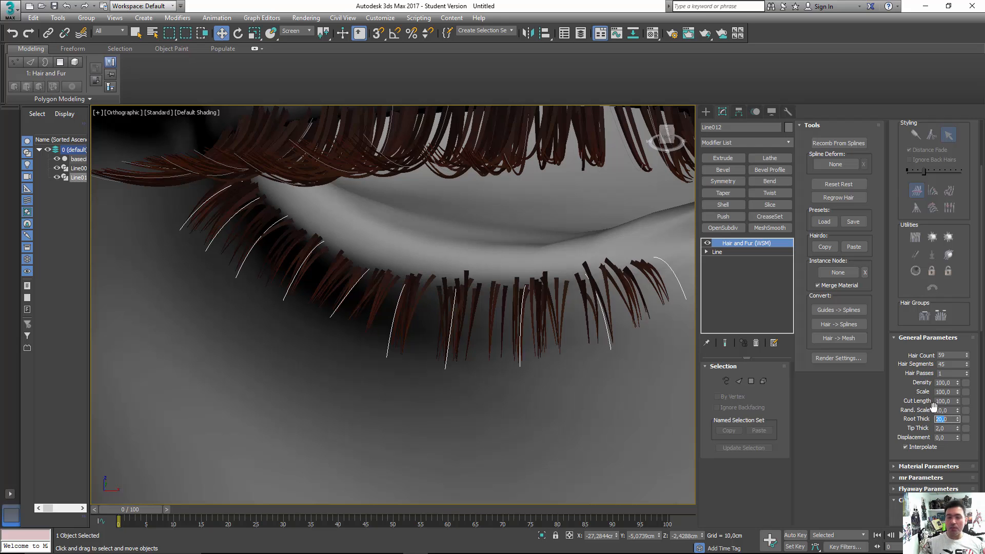
scroll(543, 329, down, 10)
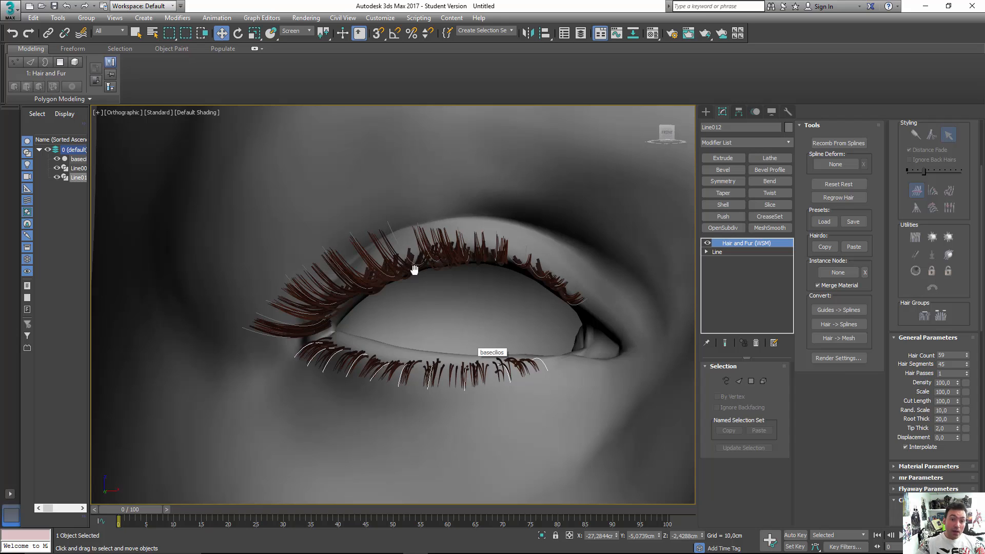
Hold the current scene state as a restore point.
scroll(414, 270, down, 5)
middle_drag(451, 279, 429, 299)
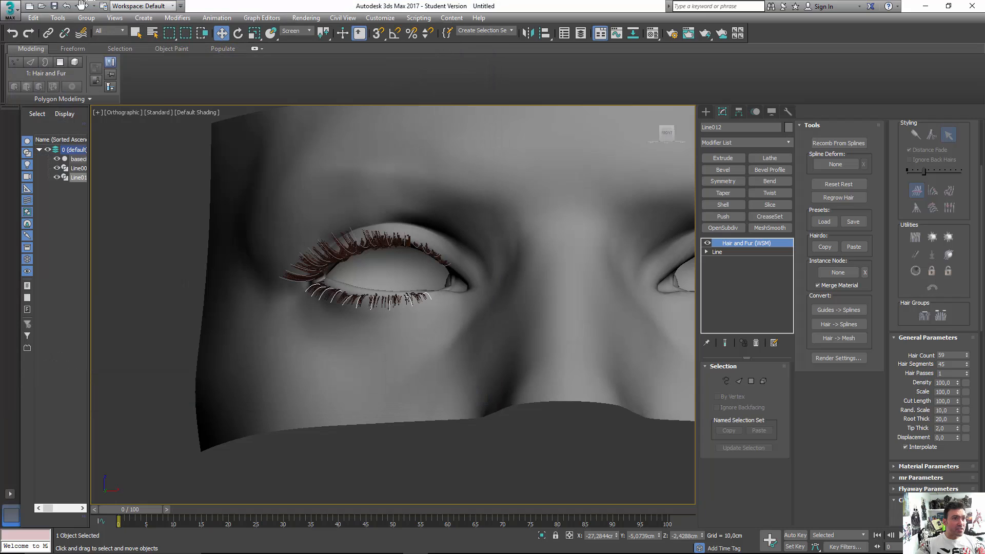
click(31, 18)
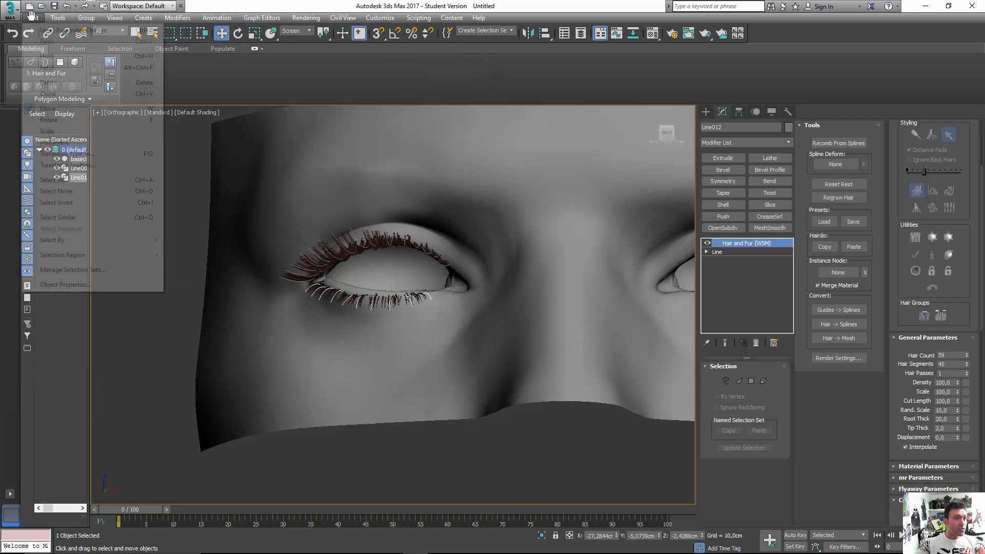
click(48, 56)
Convert the Hair and Fur strands of the upper lashes and of the lower lashes to meshes.
middle_drag(376, 257, 467, 294)
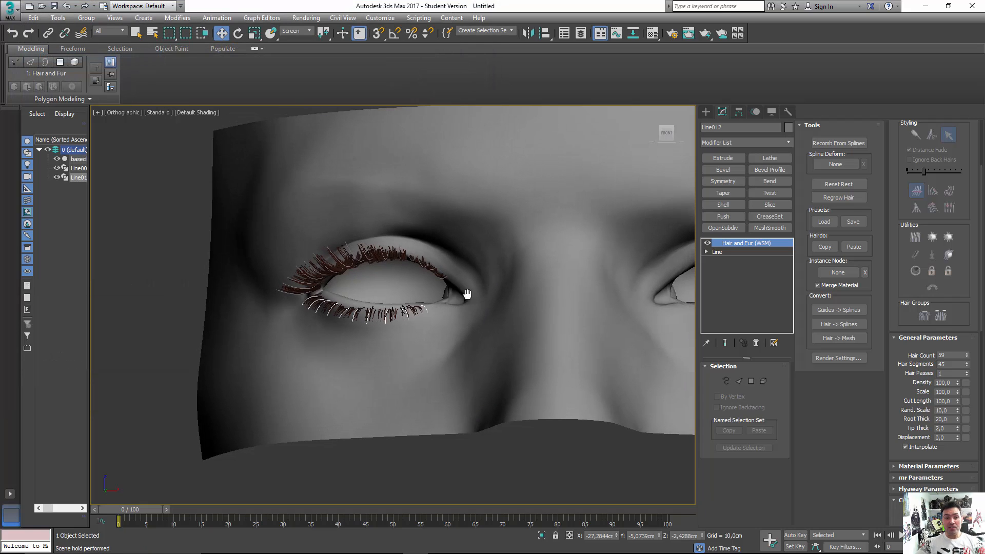
click(385, 258)
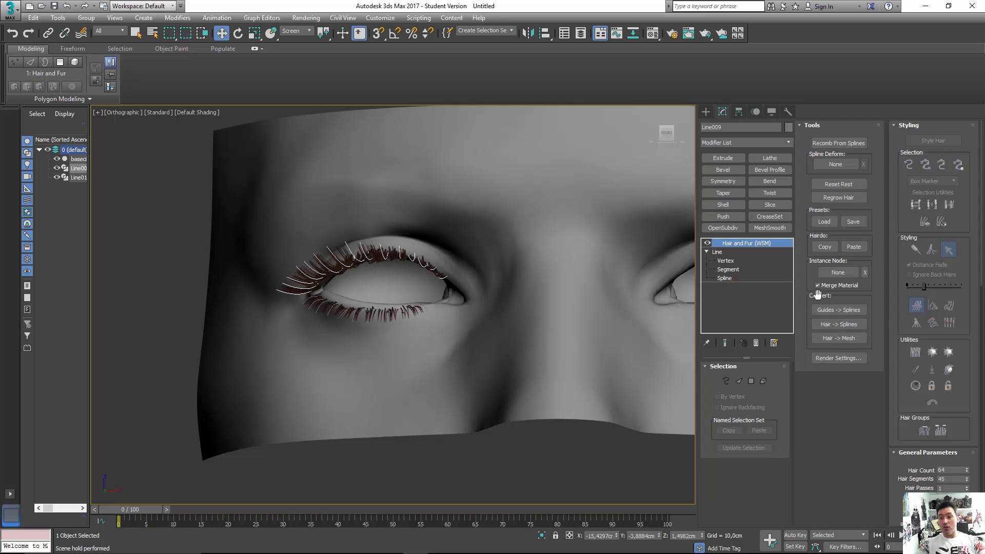
click(829, 338)
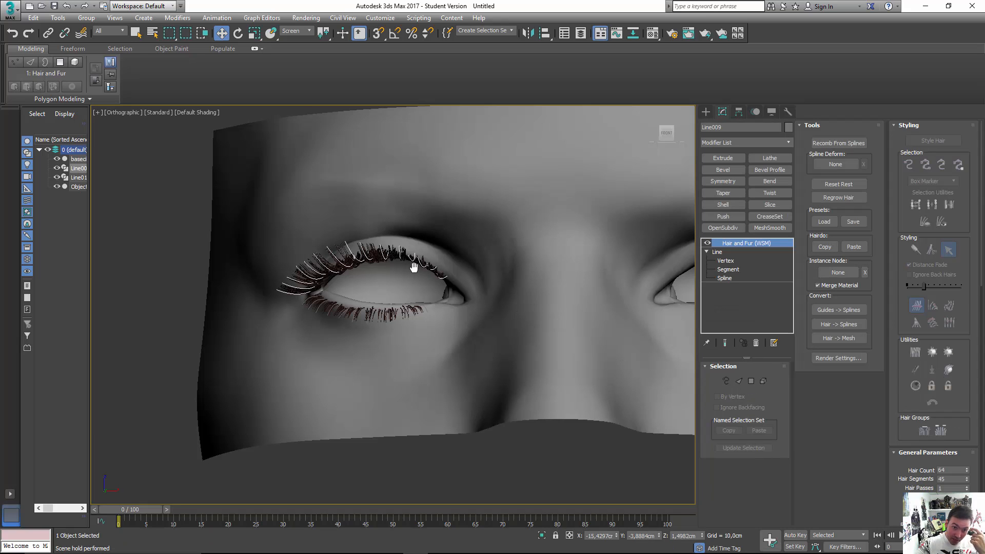
click(352, 316)
click(833, 337)
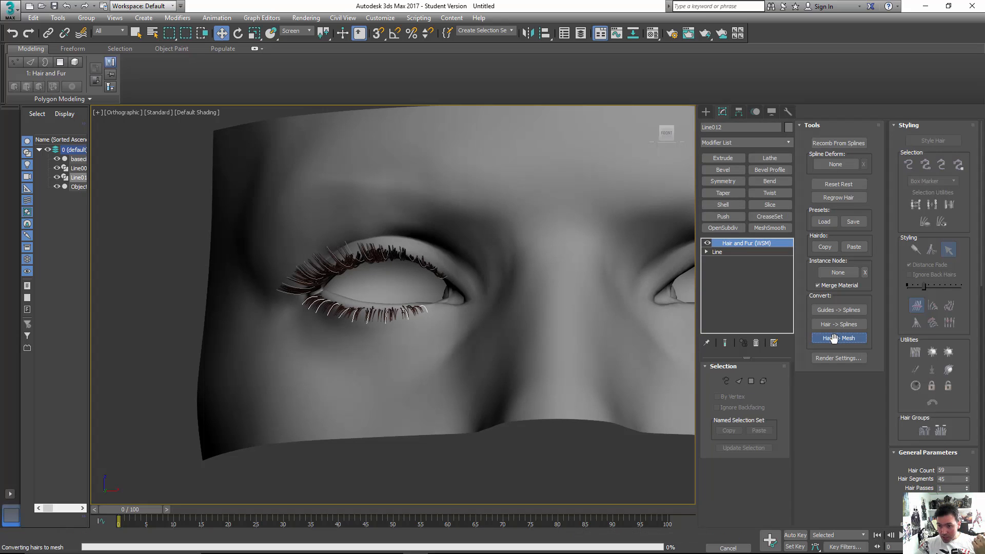
Hide the original lower lash spline object with its Hair and Fur modifier.
click(770, 112)
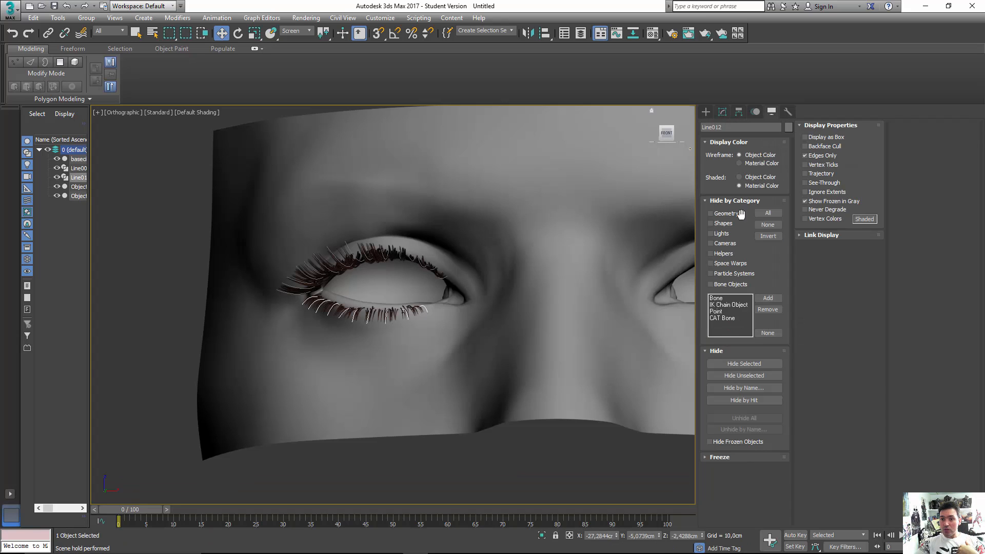
click(744, 364)
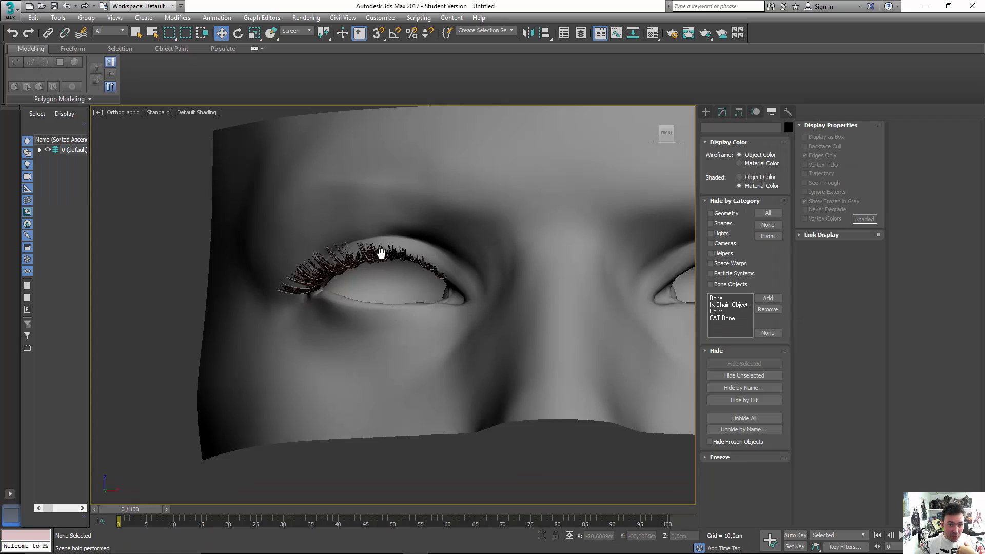
Hide the original upper lash spline object and the face mesh to isolate the converted lash meshes.
click(380, 252)
click(381, 252)
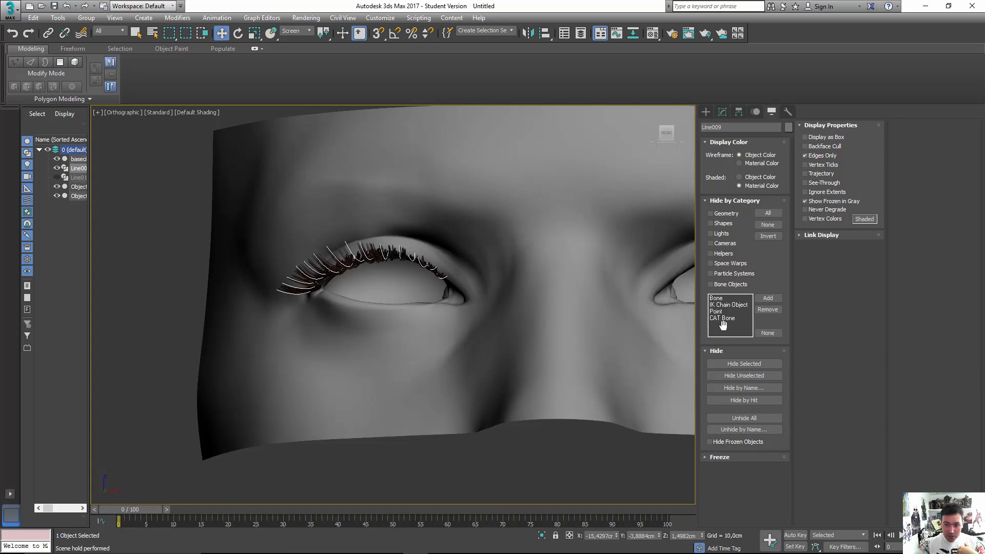
click(744, 363)
click(462, 371)
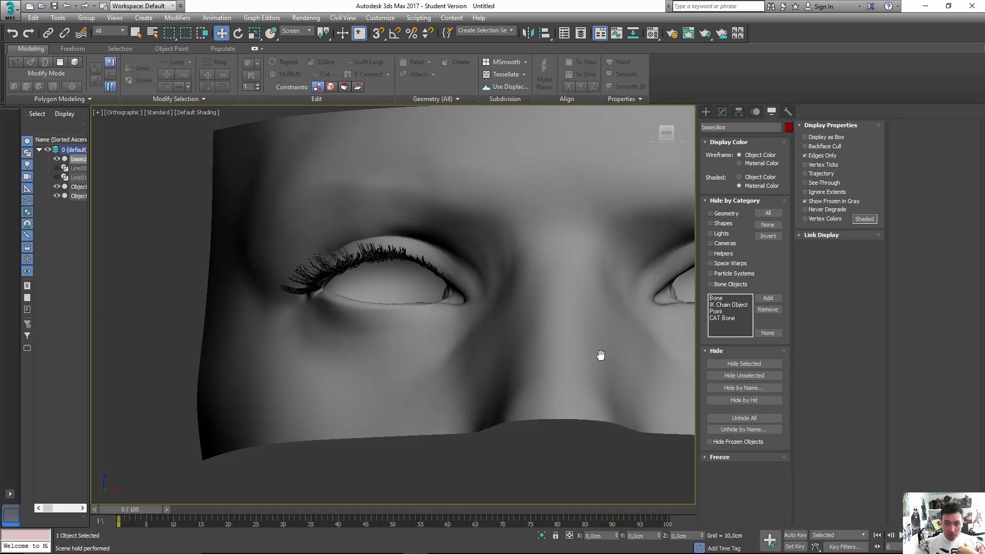
click(744, 363)
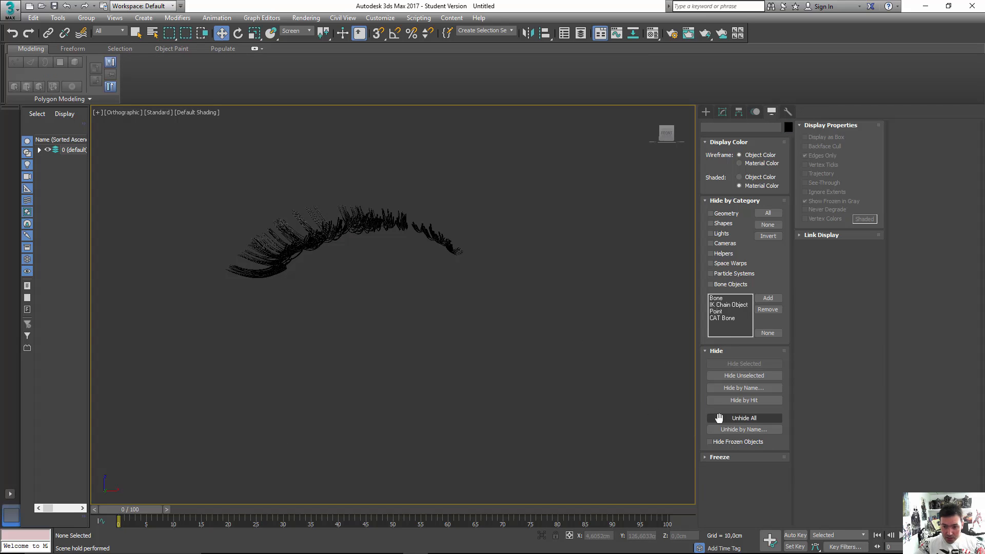
Unhide all objects and convert the Hair and Fur strands of the lower lash spline to a mesh.
click(718, 418)
scroll(390, 336, up, 10)
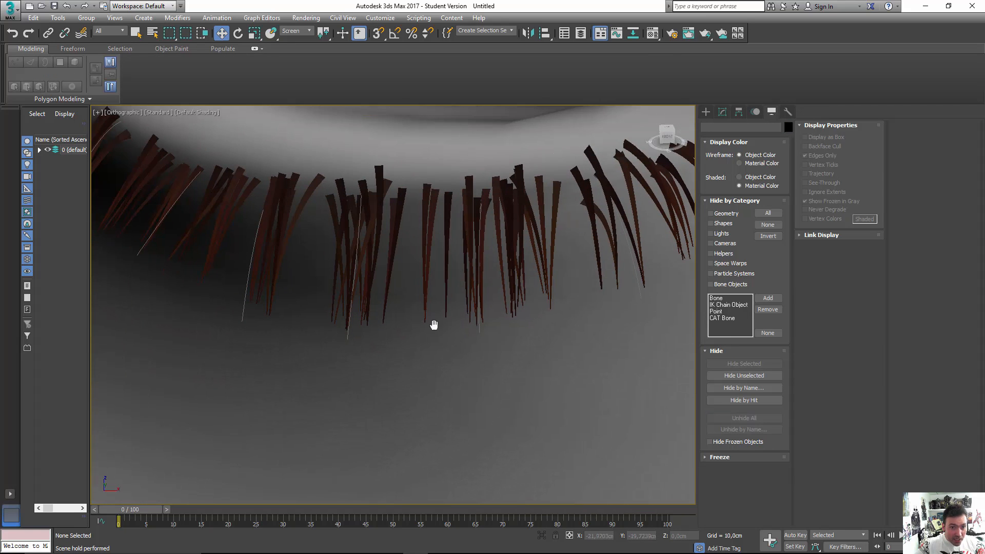
click(358, 236)
scroll(380, 253, down, 5)
click(719, 108)
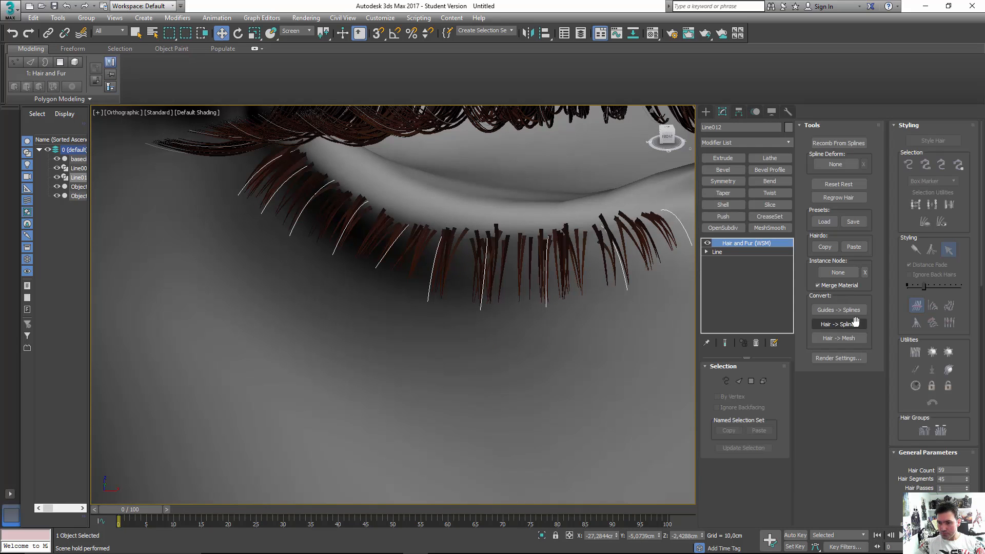
click(830, 337)
Convert the lower lashes' hair to a mesh once more, inspecting the strands around the eye.
scroll(587, 301, down, 6)
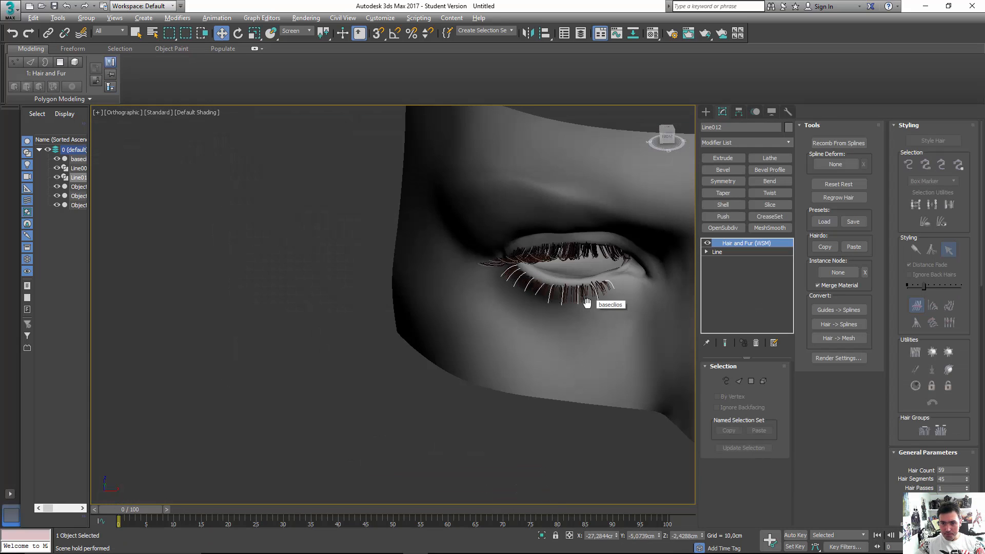
scroll(588, 301, up, 3)
scroll(585, 286, up, 4)
drag(477, 286, 502, 344)
key(ctrl+z)
scroll(454, 323, down, 5)
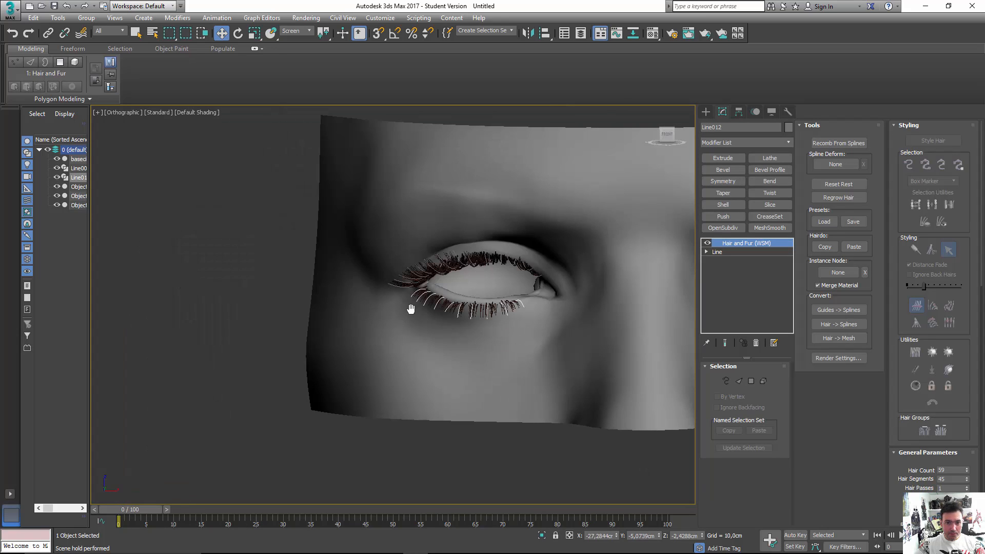
key(ctrl+z)
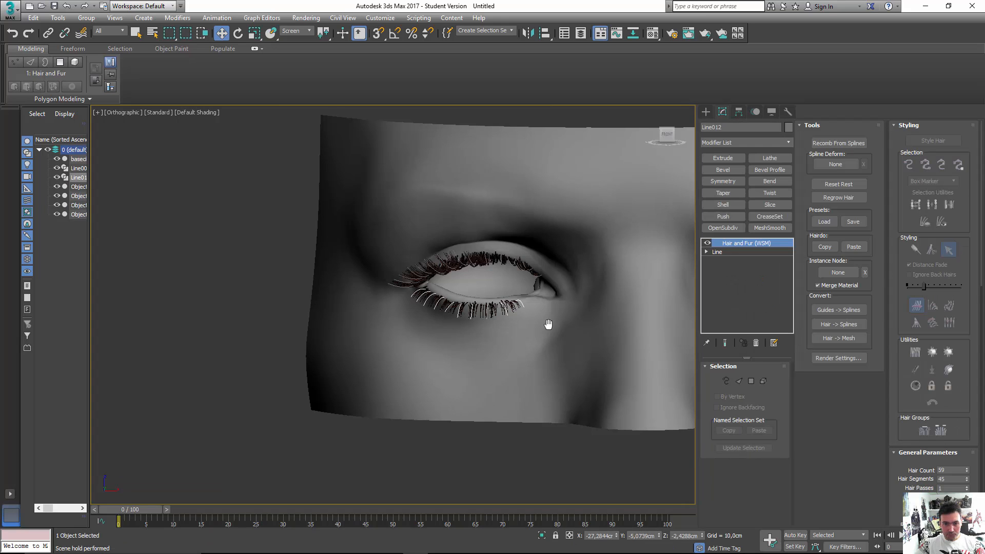
scroll(548, 325, up, 5)
Hide the original lower lash spline object with its Hair and Fur modifier, leaving its meshes shown.
click(771, 112)
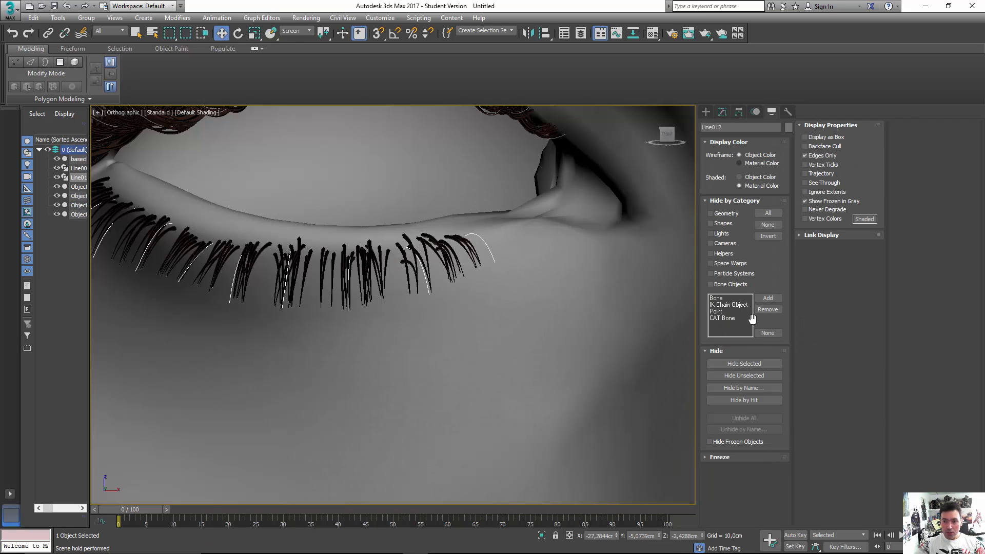
click(755, 111)
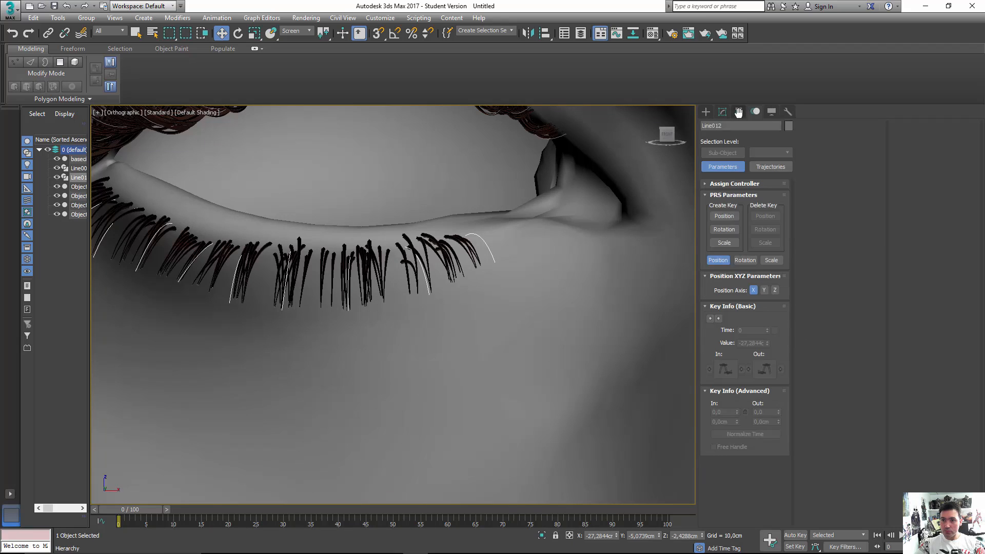
click(738, 111)
click(722, 112)
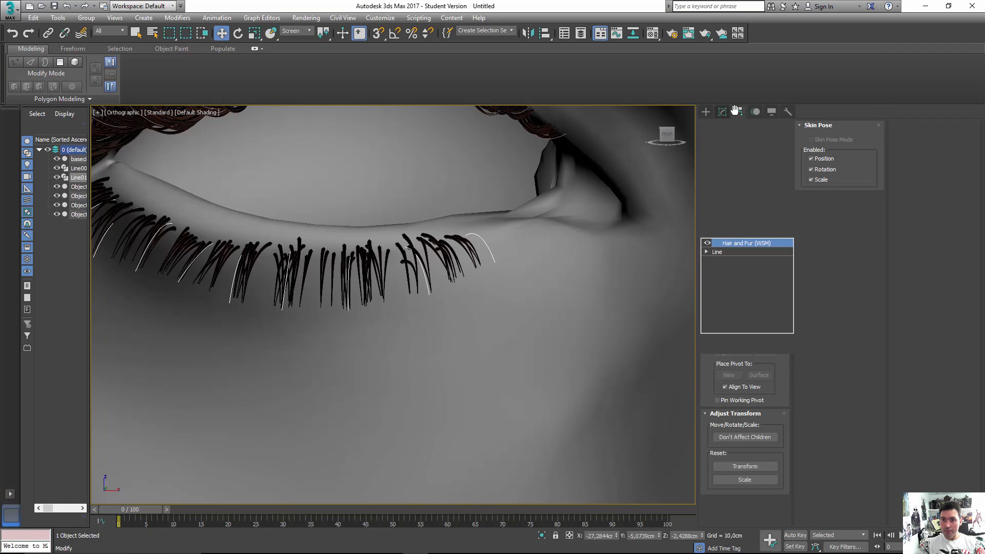
click(745, 363)
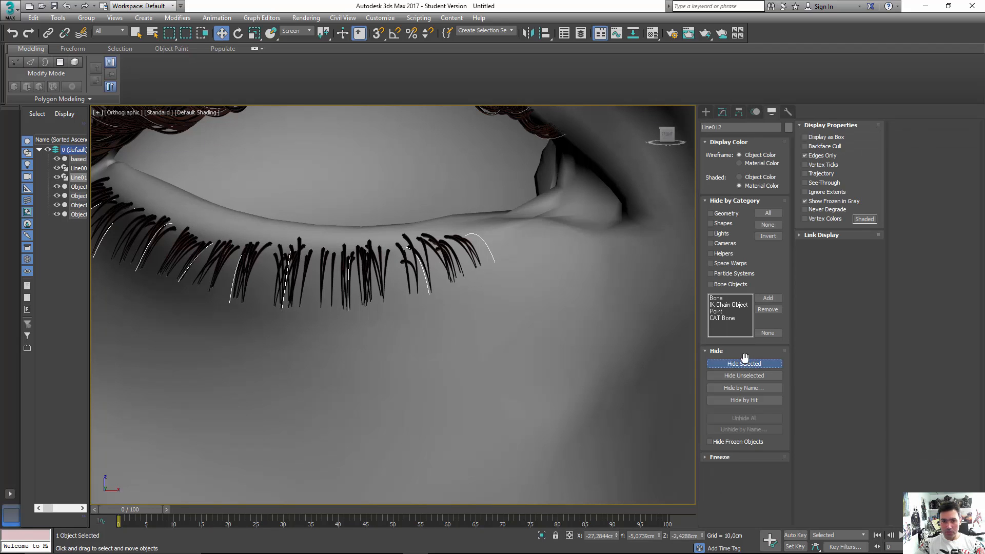
scroll(482, 260, down, 3)
Hide the original upper lash spline object and select the face mesh.
middle_drag(354, 127, 480, 269)
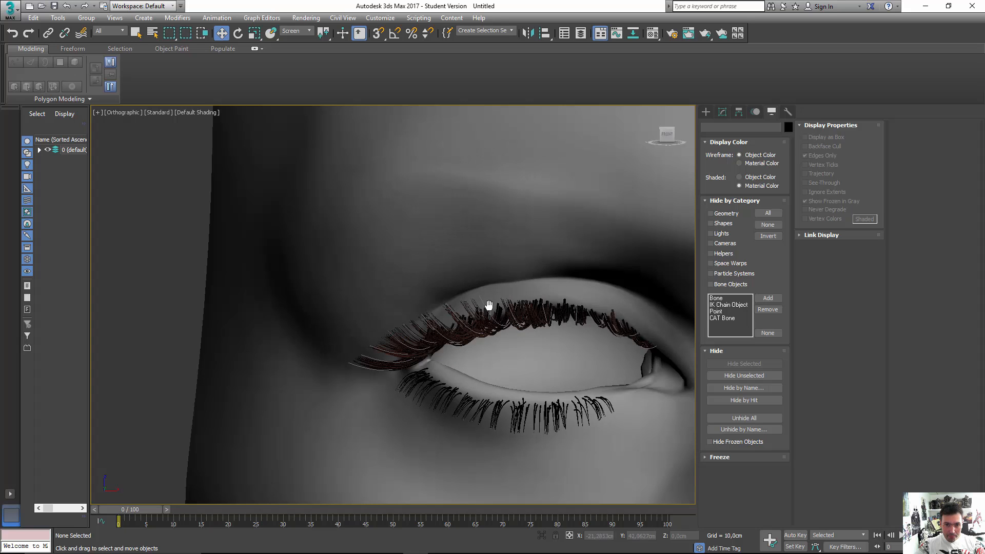
click(483, 306)
click(729, 363)
middle_drag(492, 264, 411, 197)
click(468, 130)
click(730, 361)
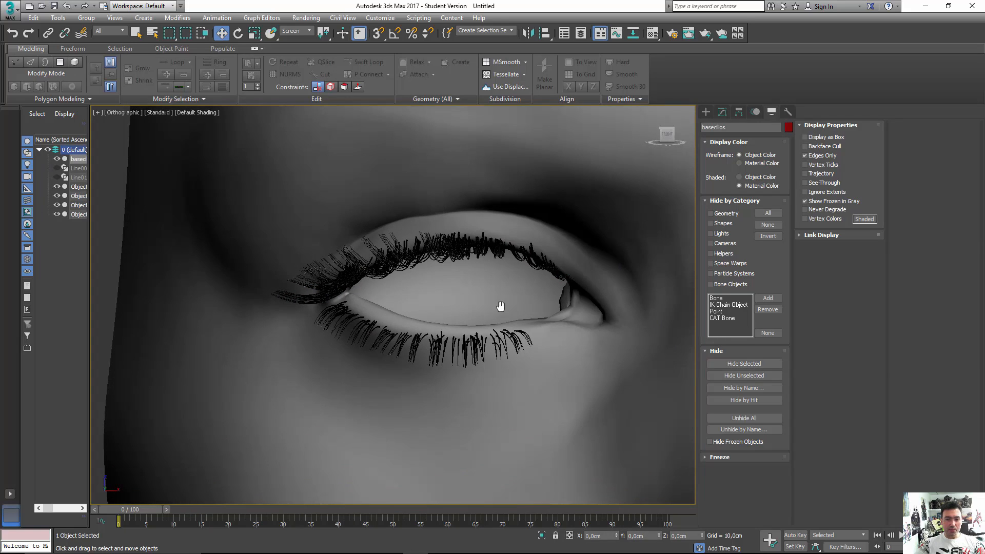
Hide the face mesh and select all four converted lash meshes of the upper and lower lids.
scroll(500, 307, down, 8)
scroll(547, 341, down, 1)
scroll(538, 330, up, 6)
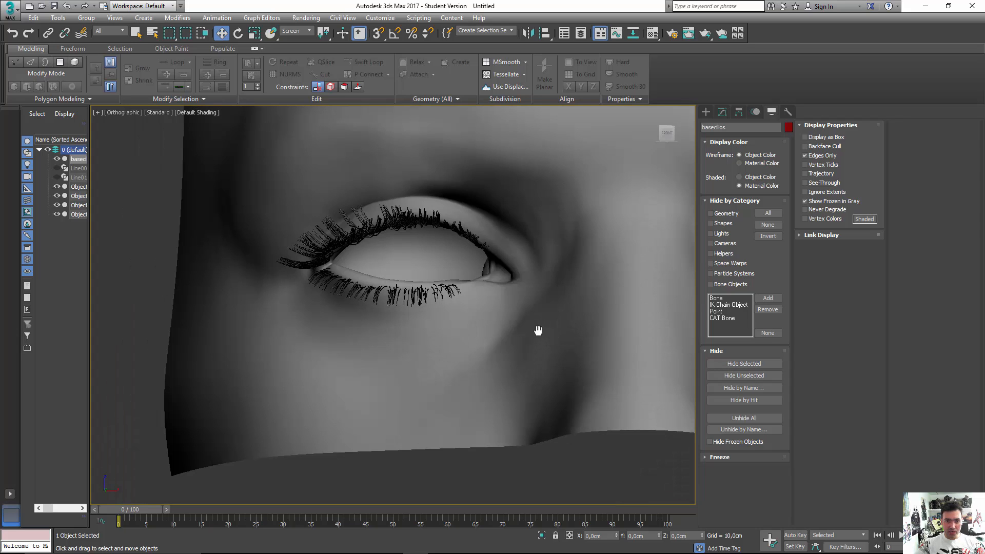
mouse_move(525, 341)
alt+middle_down()
mouse_move(521, 299)
mouse_move(526, 340)
mouse_move(540, 343)
alt+middle_up()
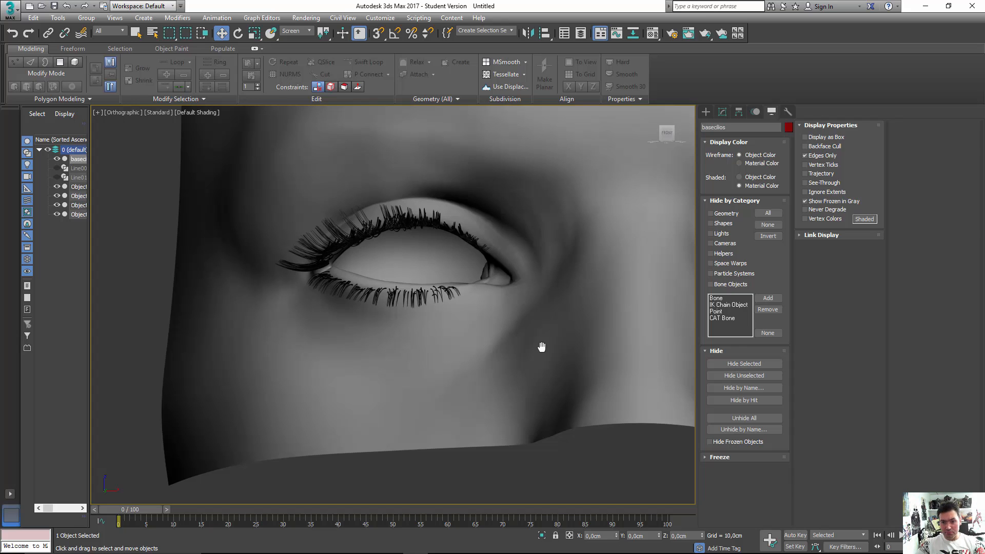
click(744, 364)
alt+middle_drag(563, 320, 277, 195)
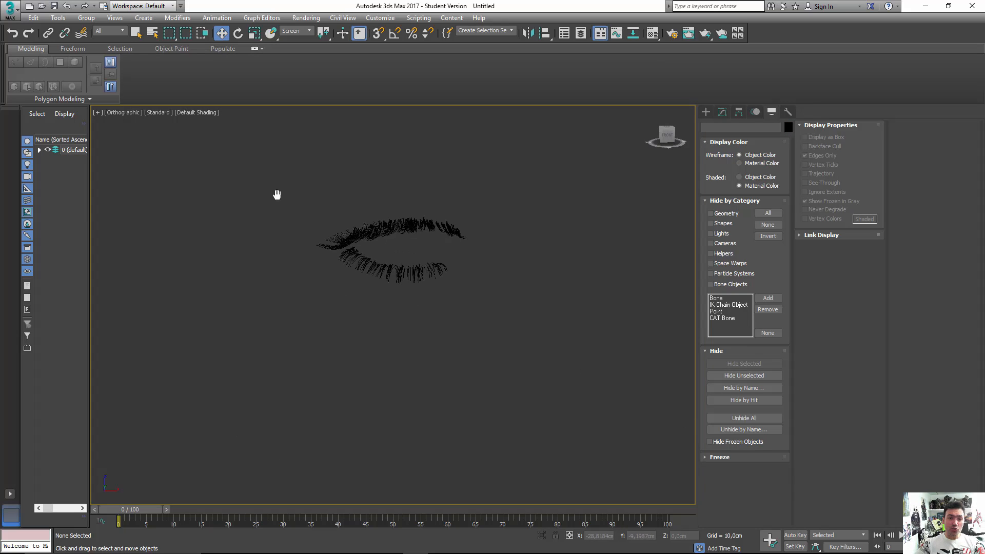
drag(240, 143, 507, 349)
scroll(414, 297, up, 8)
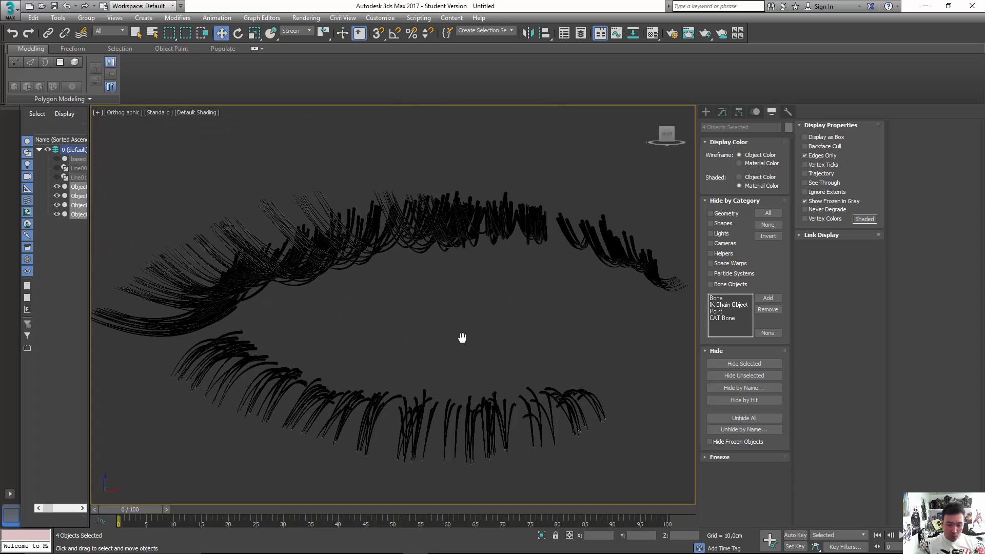
key(F4)
key(F4)
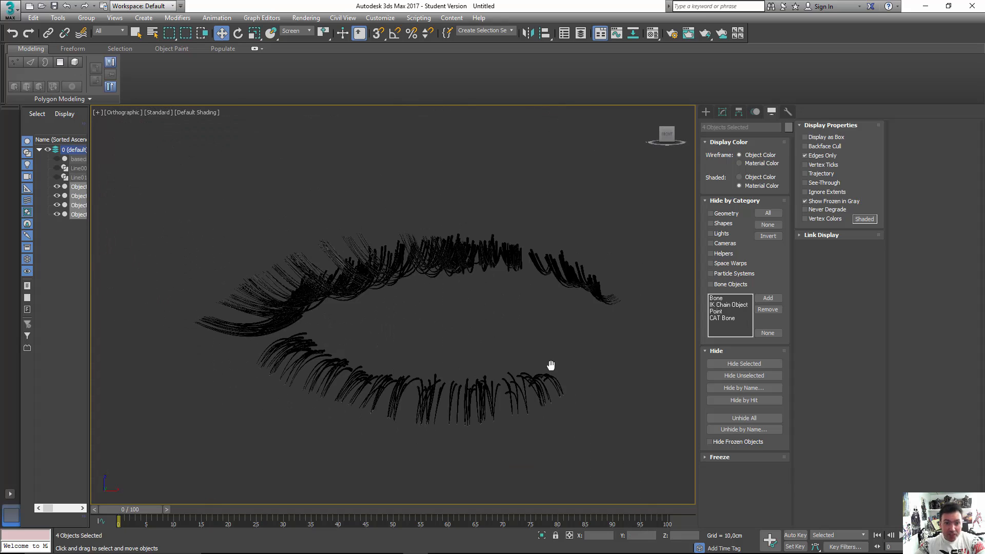
middle_drag(321, 244, 313, 232)
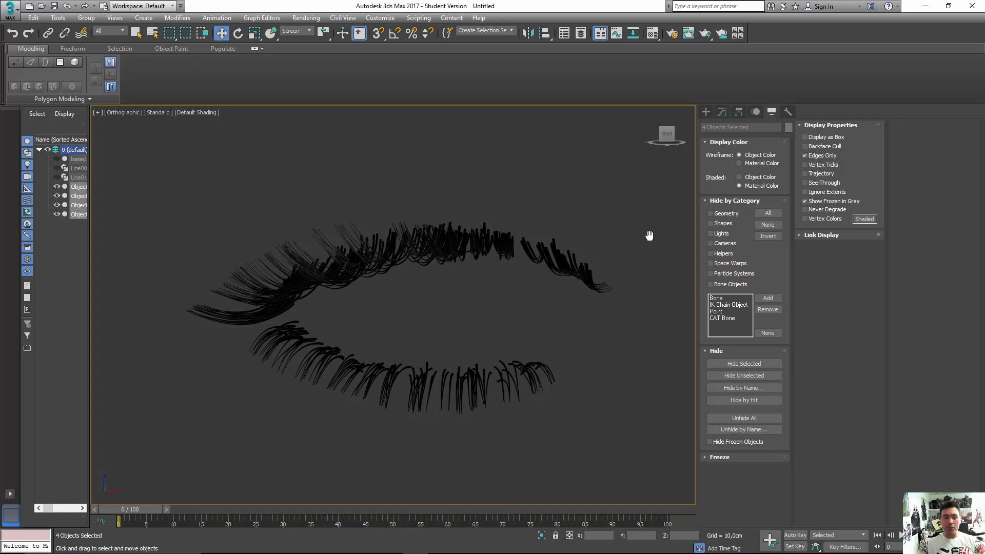
Export only the selected lash meshes as OBJ, overwriting cilios_max.obj on the desktop, using the ZBrush preset with quad faces.
click(9, 8)
mouse_move(36, 175)
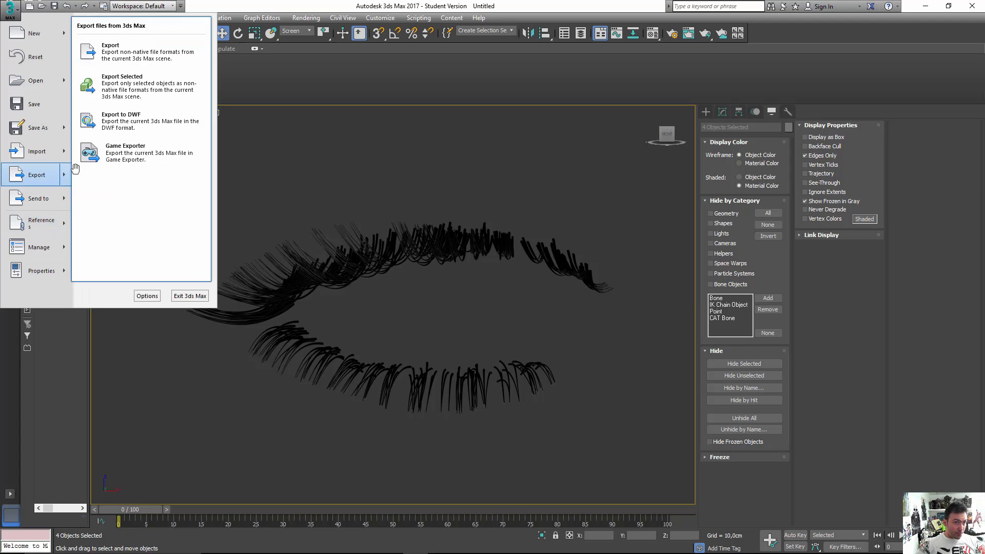
click(128, 93)
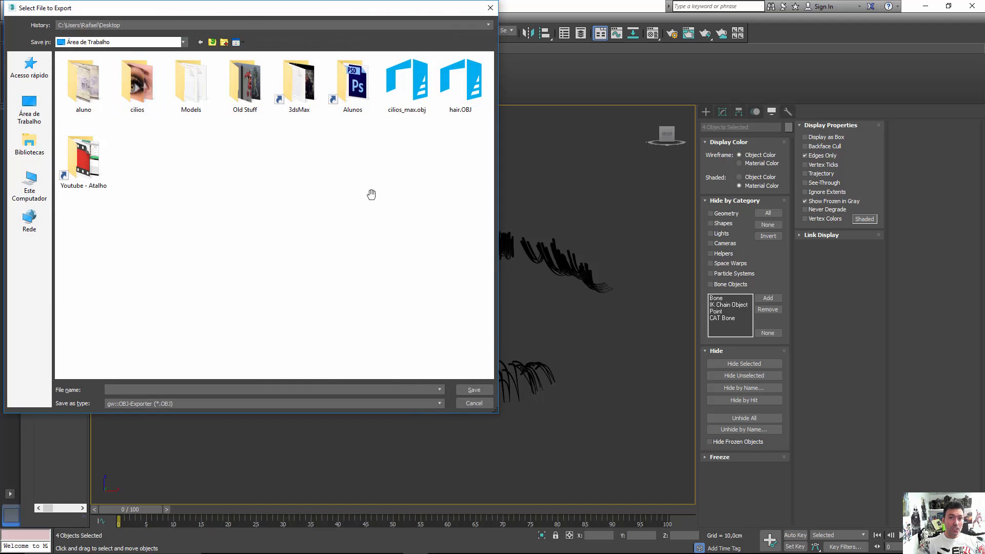
double_click(413, 79)
click(531, 320)
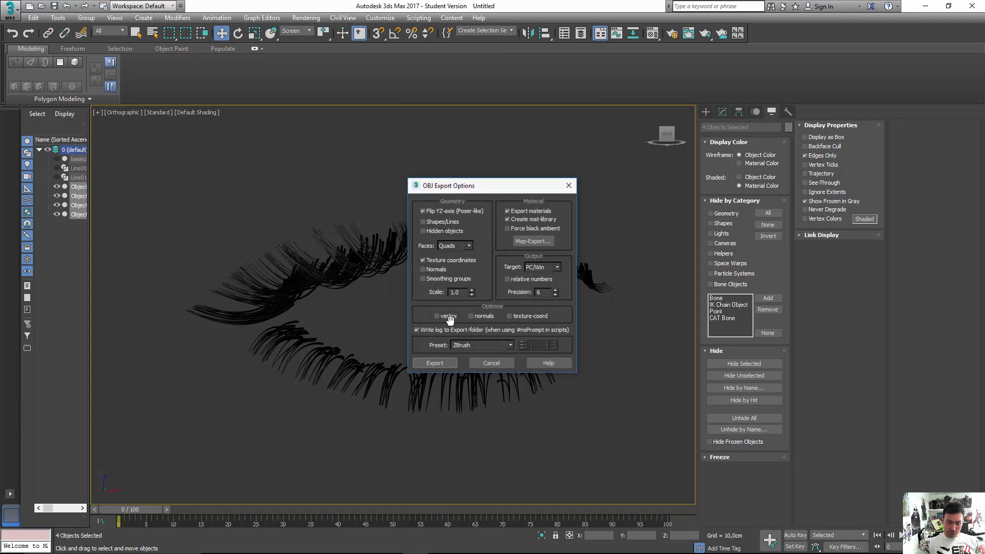
click(445, 367)
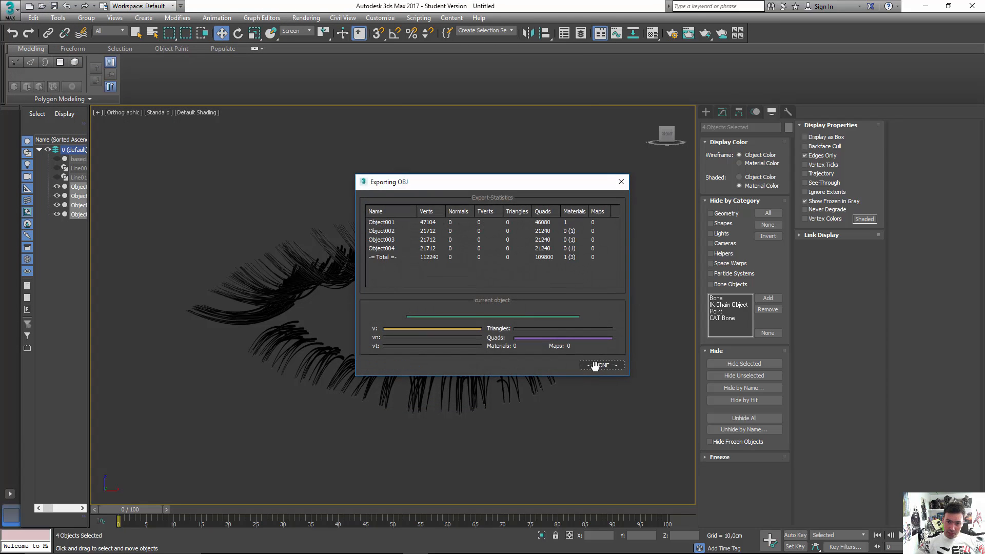
click(594, 366)
Hold the current scene state as a restore point and switch to ZBrush with the female bust.
click(33, 17)
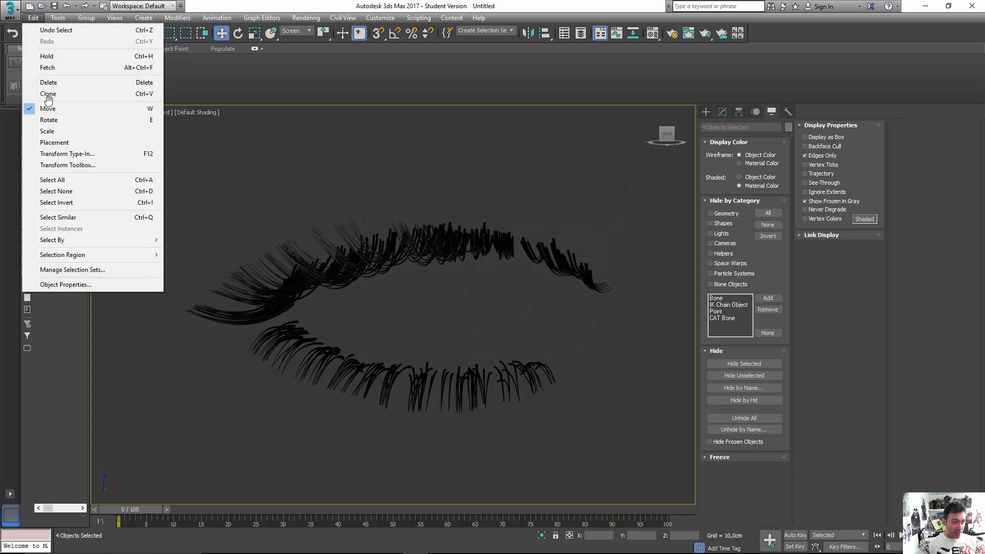
click(47, 56)
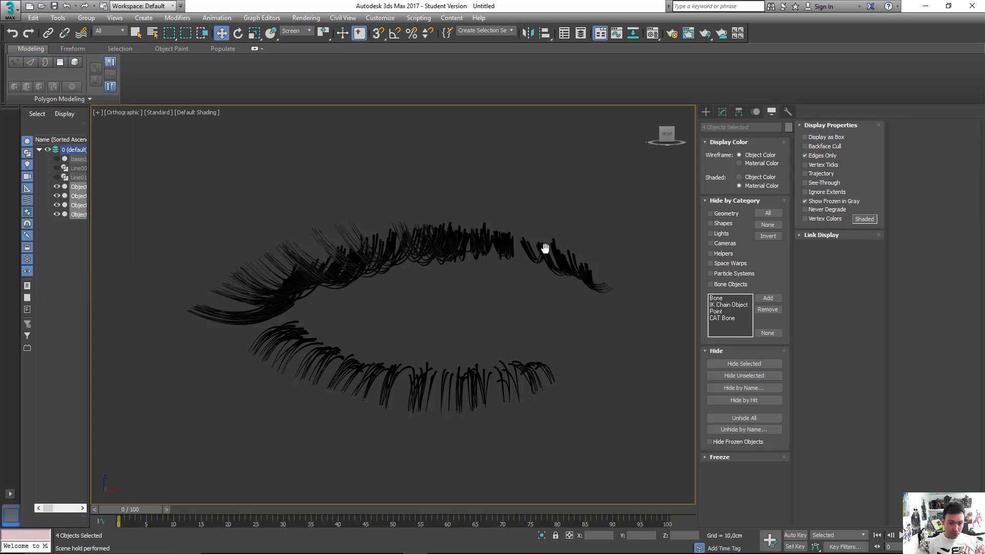
click(491, 545)
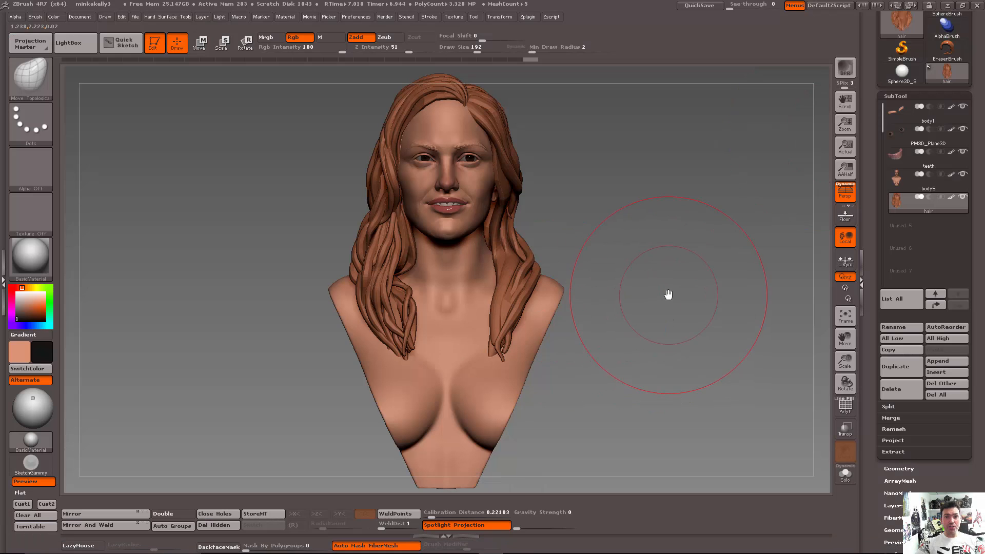
Insert the eyelash mesh as a new subtool of the bust and check its fit around the eye.
drag(635, 207, 678, 267)
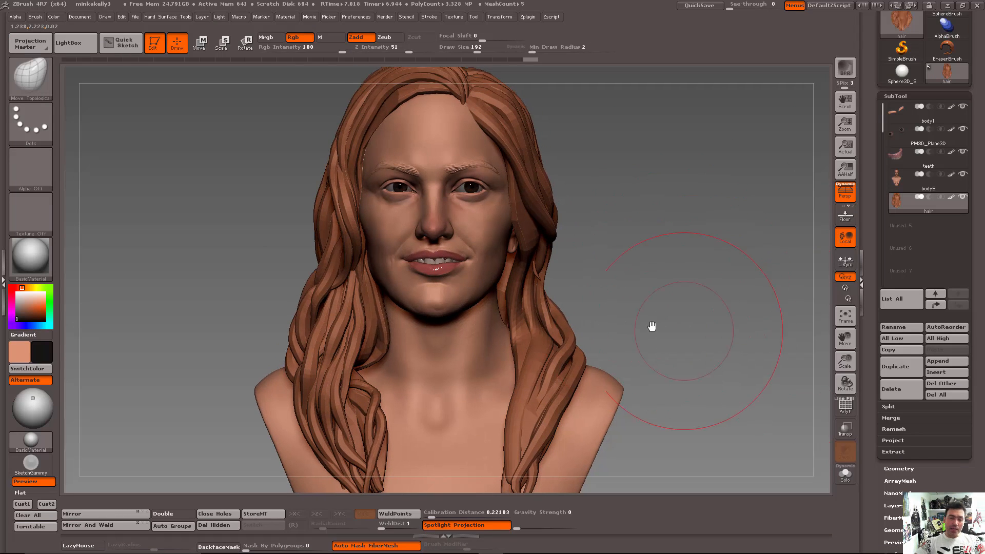
drag(651, 326, 655, 325)
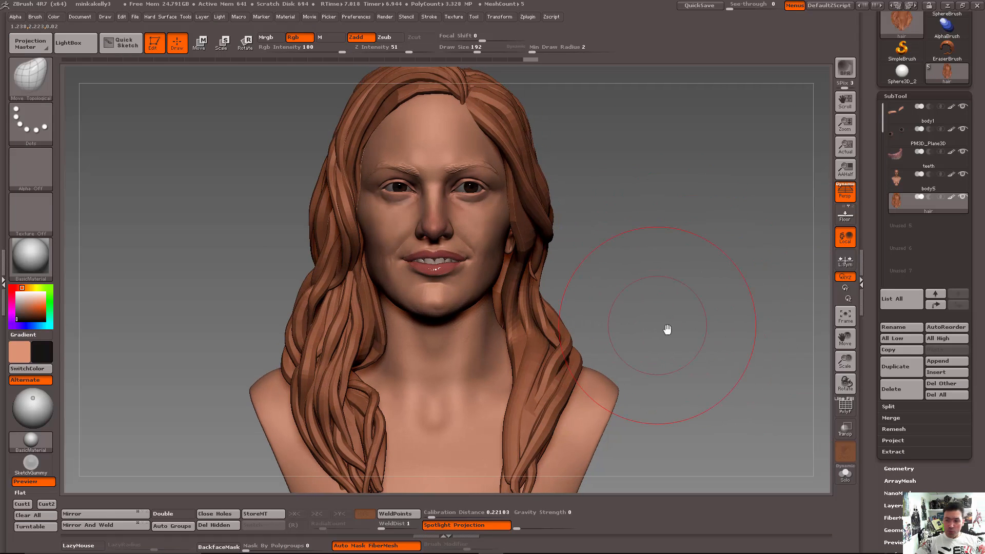
click(938, 371)
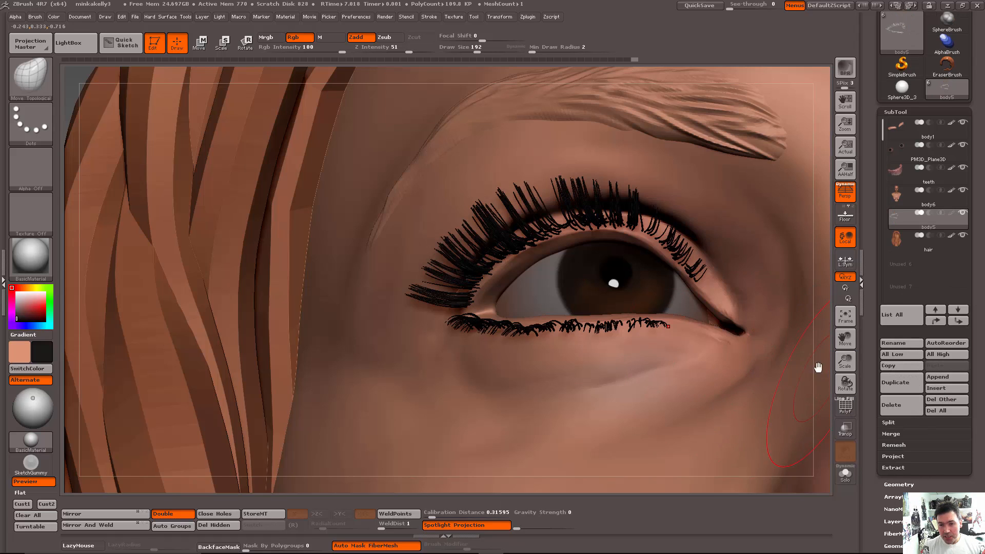
drag(818, 367, 235, 183)
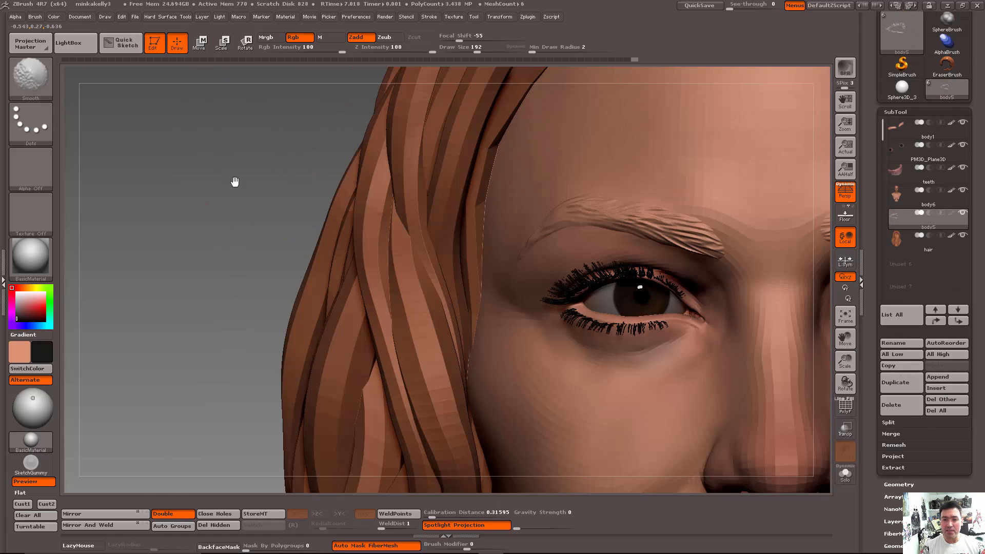
mouse_move(196, 127)
mouse_down()
mouse_move(171, 174)
mouse_move(214, 165)
mouse_move(178, 158)
mouse_move(328, 322)
mouse_up()
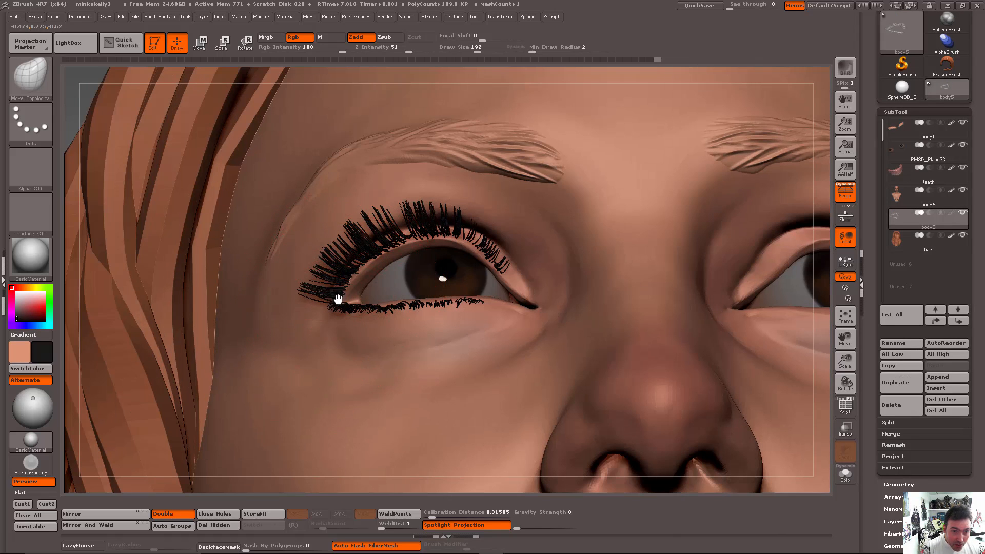
Isolate the eyelash subtool in Solo mode, show its polyframe and give the lash strands separate polygroups.
click(844, 474)
key(f)
key(shift+f)
alt+drag(713, 374, 712, 417)
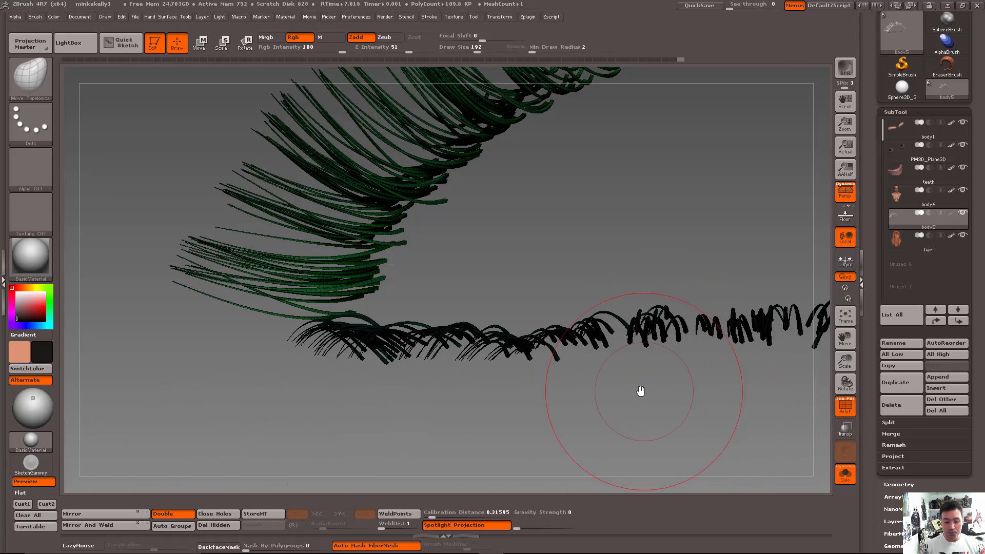
key(space)
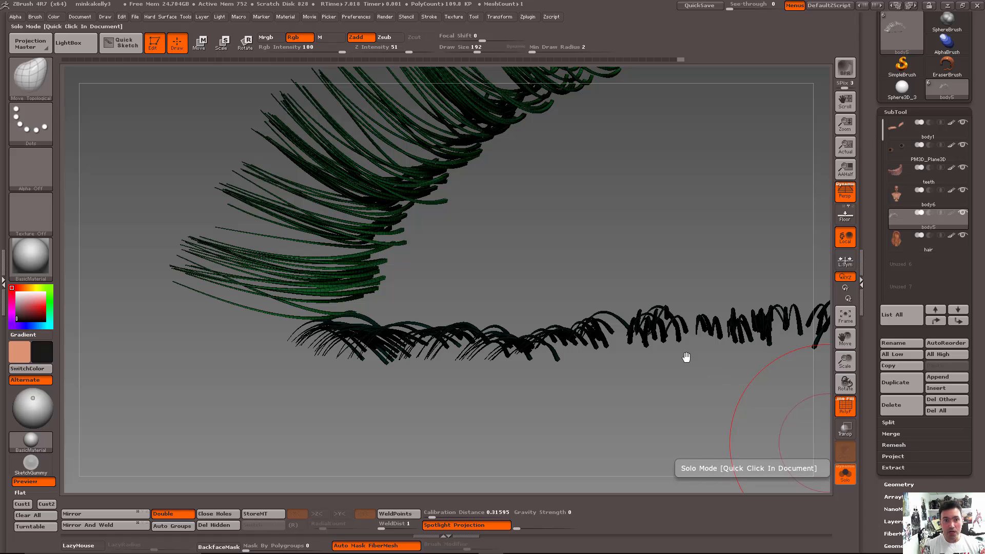
key(ctrl+w)
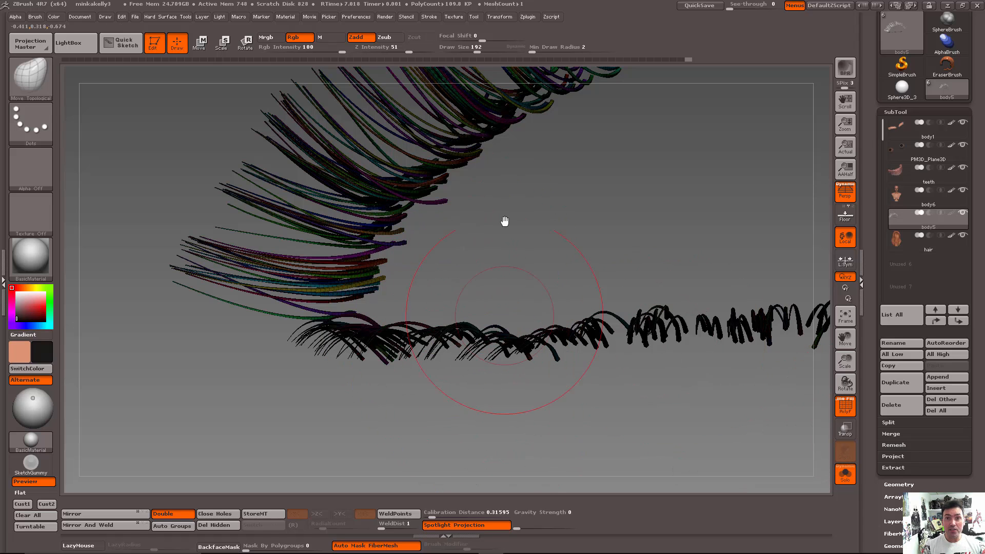
Hide a single lash strand at the outer corner of the upper lashes by isolating its polygroup and inverting the visibility.
alt+drag(387, 440, 544, 287)
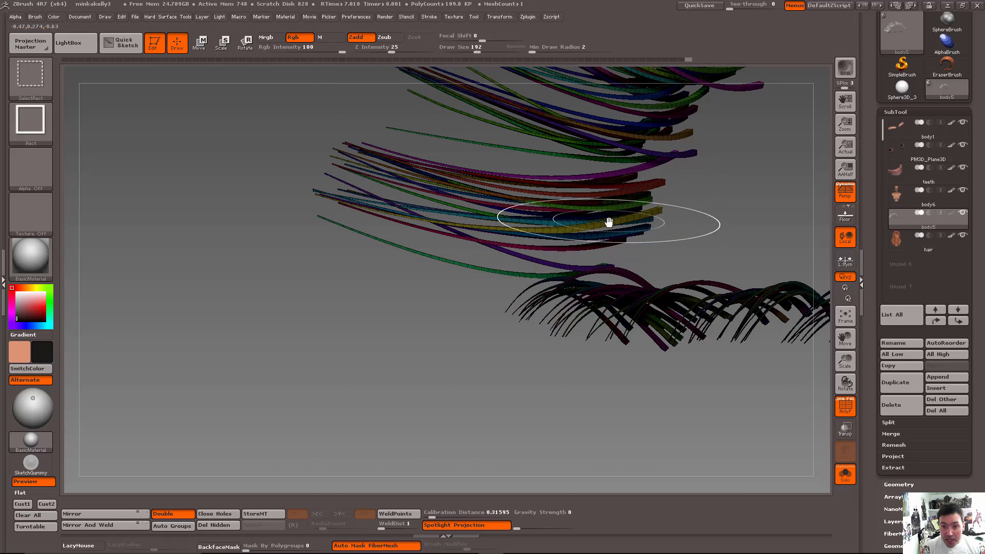
ctrl+shift+click(609, 221)
ctrl+shift+drag(340, 251, 380, 293)
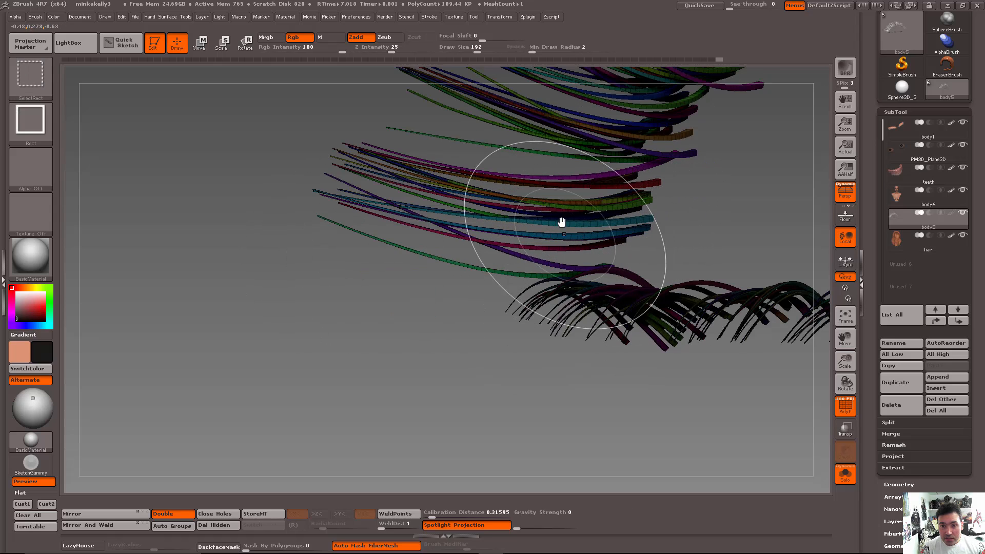
drag(433, 347, 409, 381)
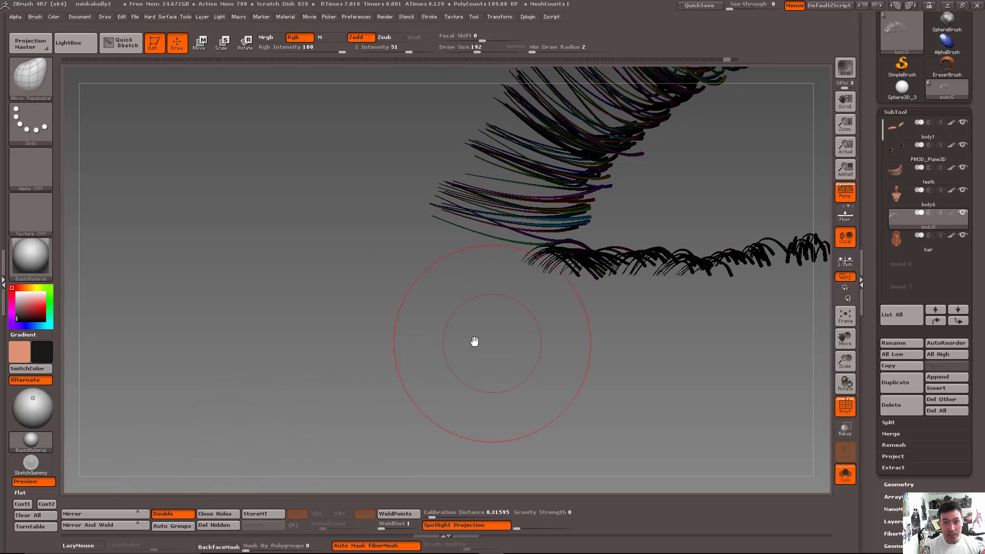
Leave Solo mode to show the whole bust again and turn off the polyframe display.
shift+drag(473, 342, 534, 377)
click(846, 479)
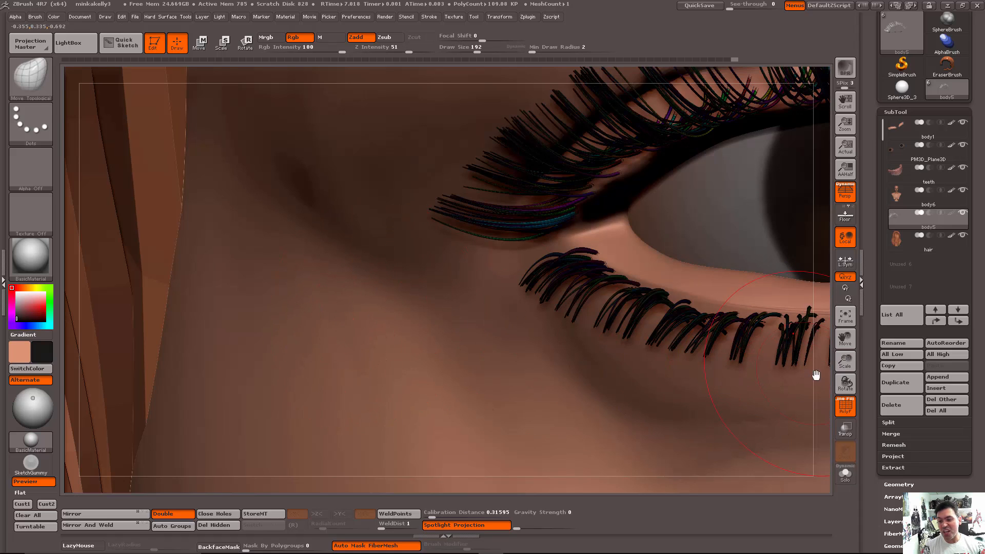
click(844, 407)
alt+drag(817, 396, 301, 224)
key(f)
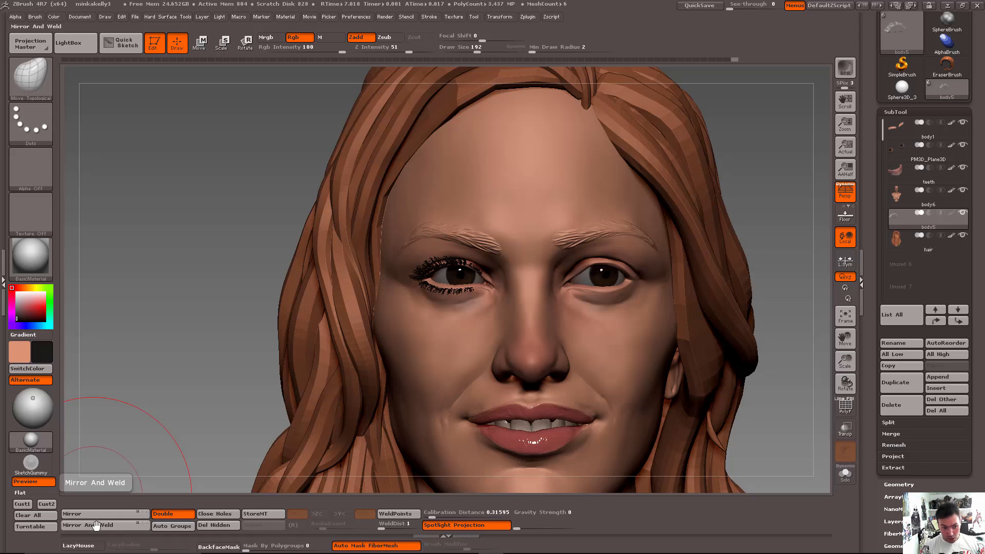
Mirror and weld the eyelash subtool onto the other eye and check both sets of lashes on the face.
click(96, 524)
alt+drag(192, 180, 613, 260)
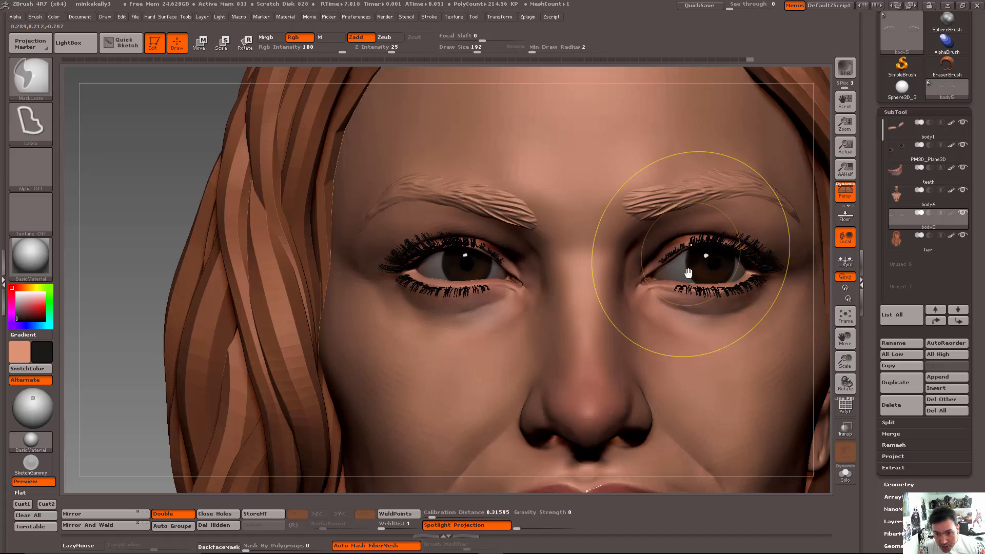
ctrl+drag(683, 272, 665, 359)
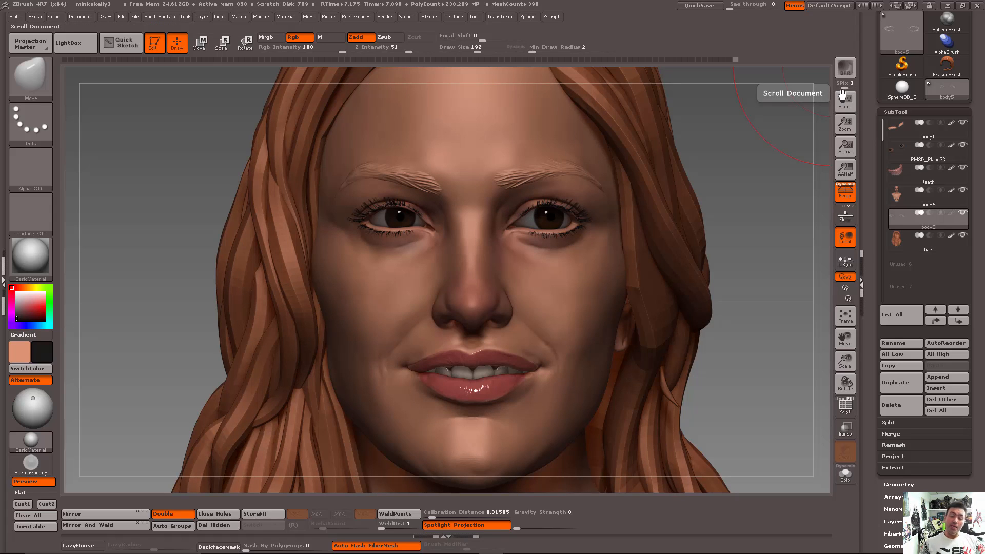
alt+drag(768, 216, 759, 194)
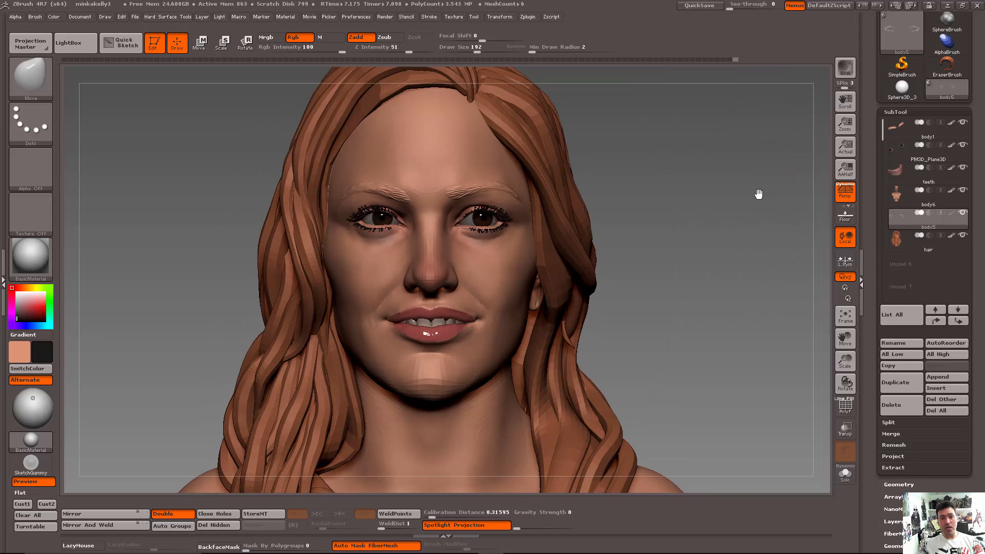